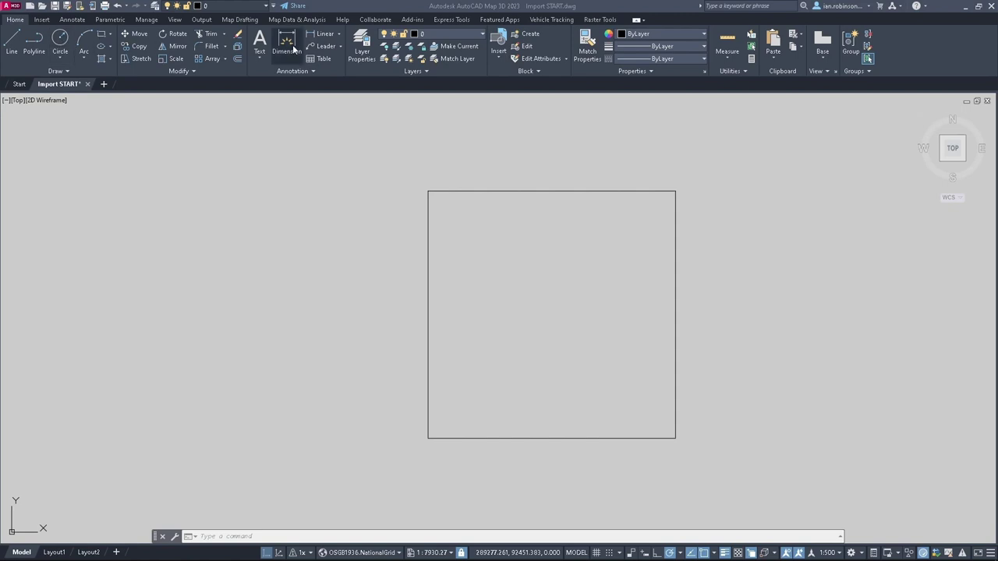
pyautogui.click(72, 20)
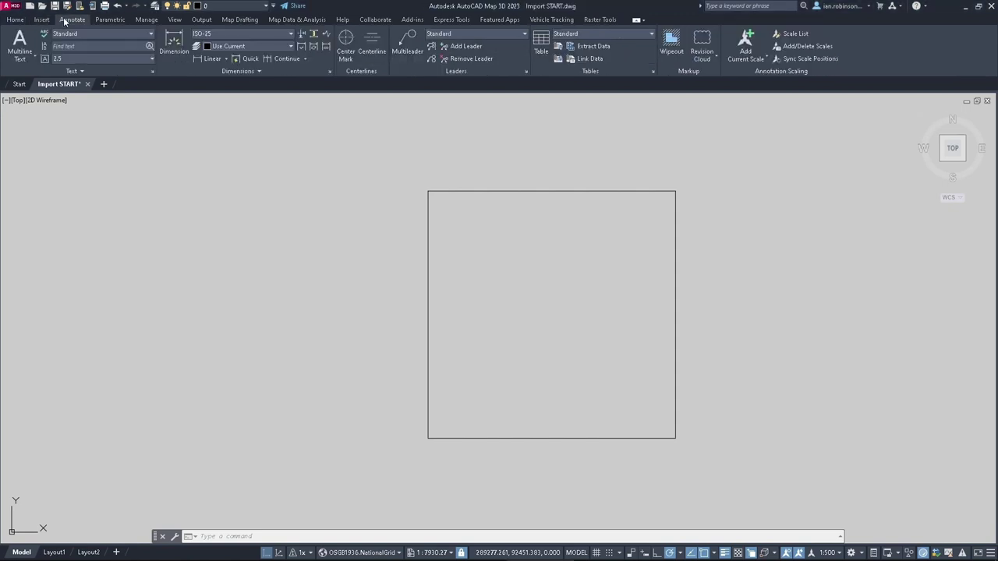
pyautogui.click(42, 19)
pyautogui.click(17, 19)
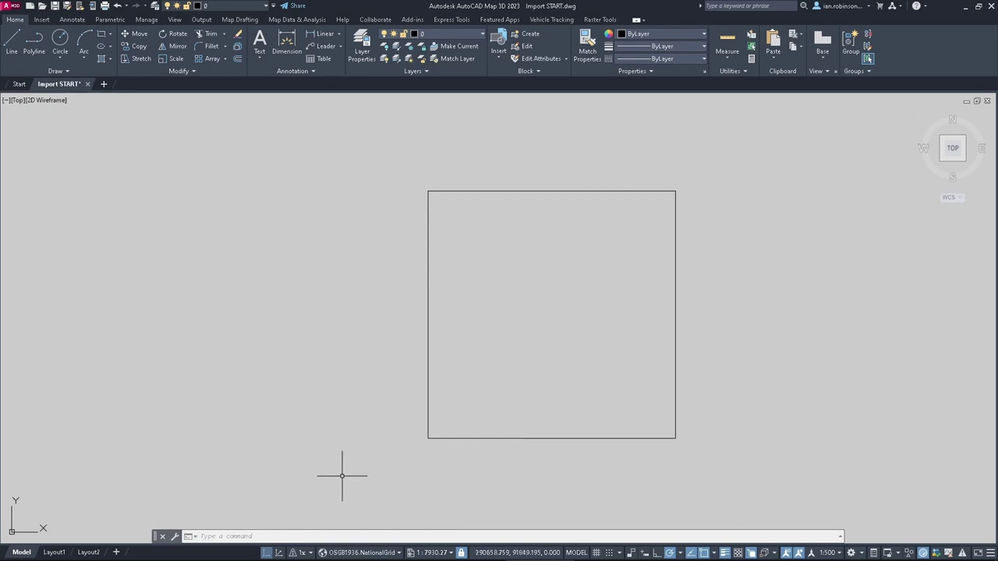
# Open the coordinate system library, examine the range of systems available for assignment, and close it without assigning one
pyautogui.click(346, 551)
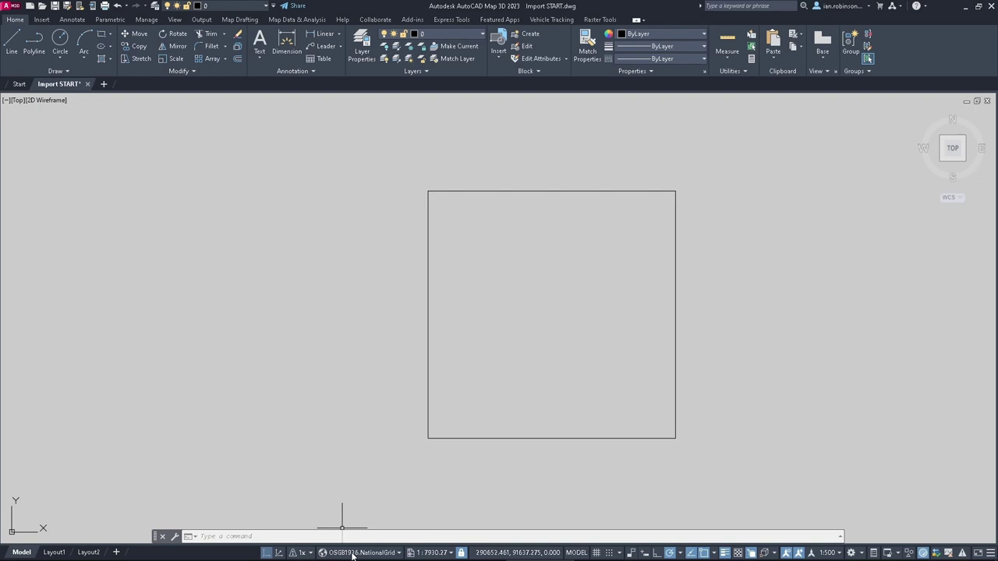
pyautogui.click(398, 553)
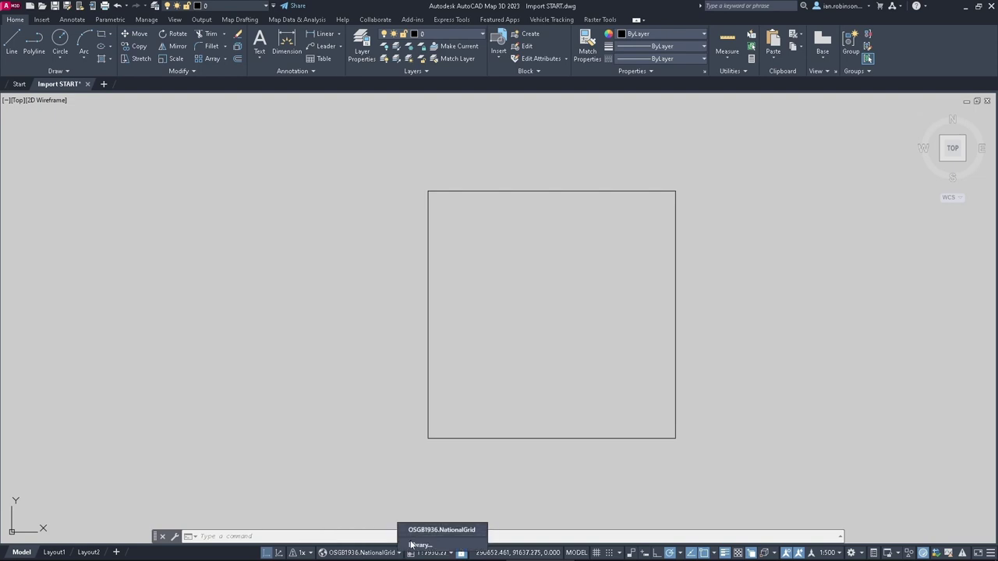
pyautogui.press('Escape')
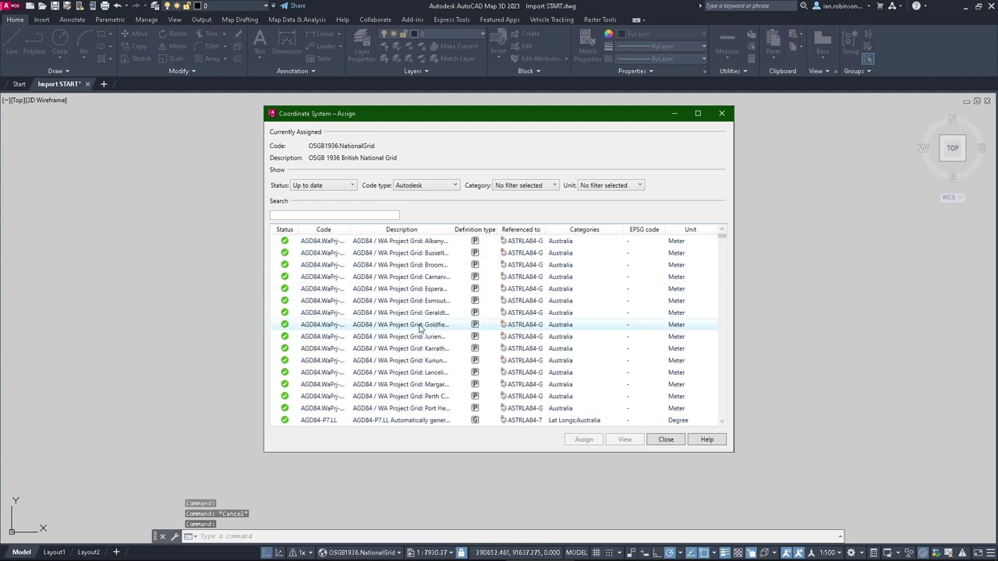
pyautogui.scroll(-10, 419, 327)
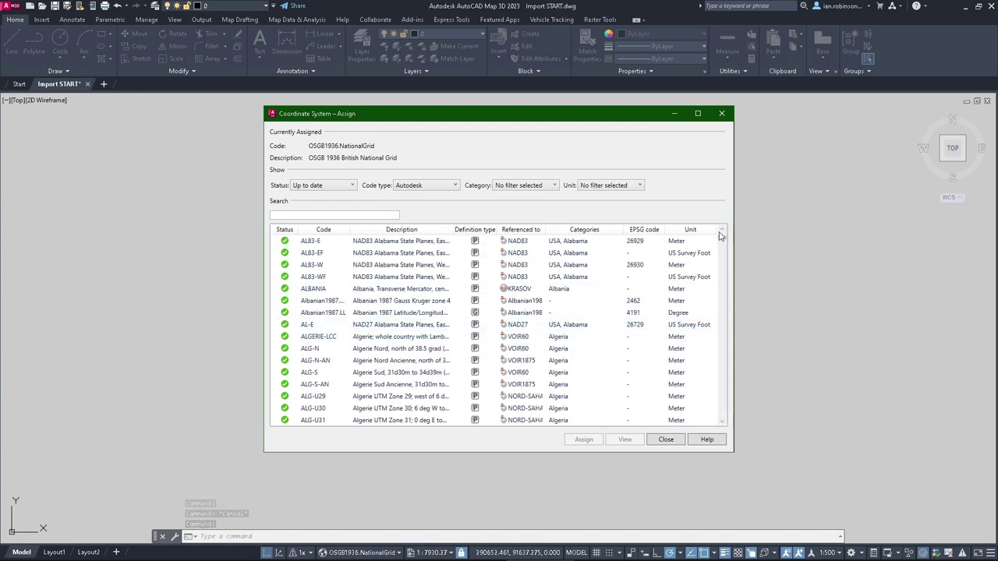
pyautogui.moveTo(722, 236); pyautogui.dragTo(705, 360)
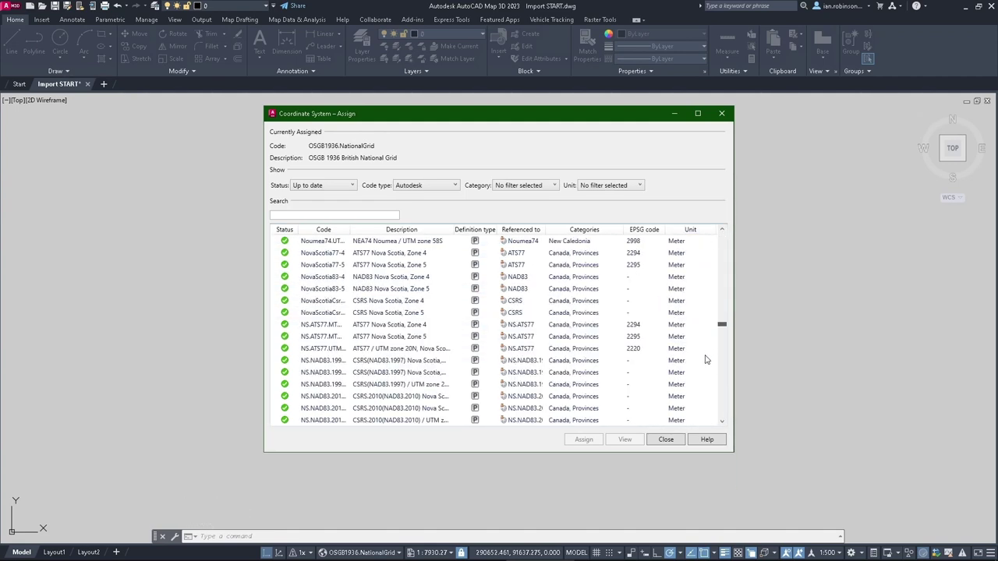
pyautogui.scroll(-15, 706, 360)
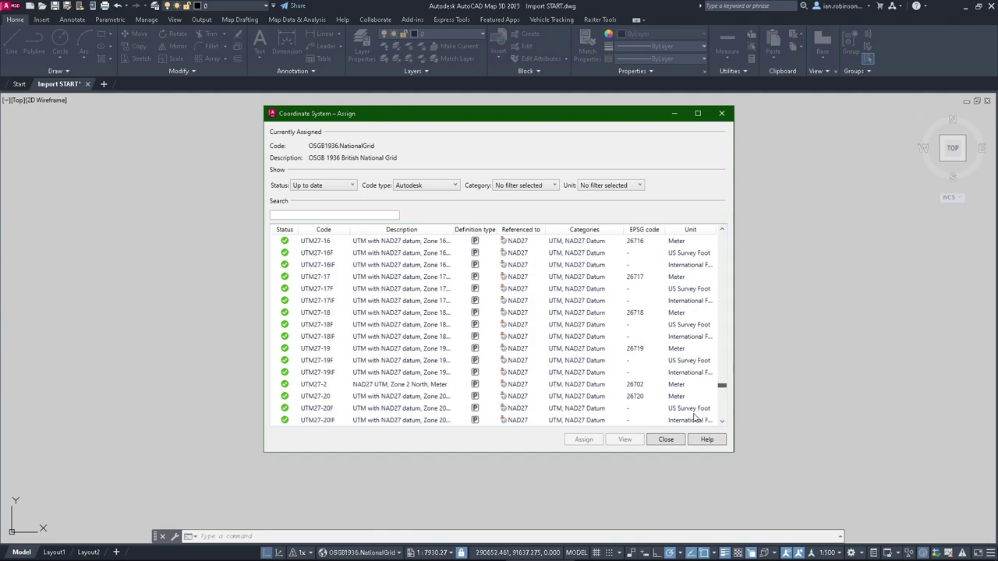
pyautogui.click(723, 115)
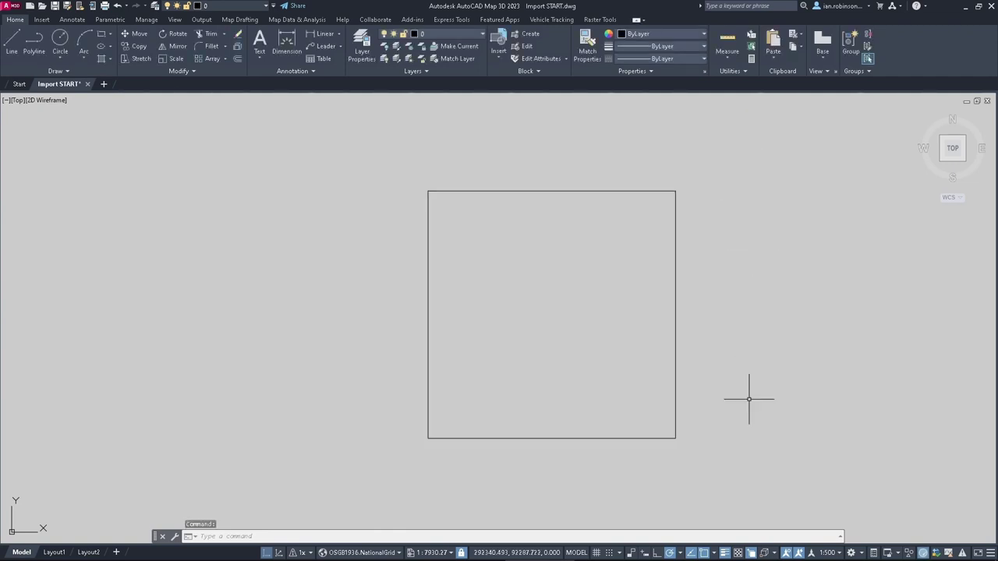
# Switch from the 2D drafting environment to the Planning and Analysis Workspace
pyautogui.click(863, 553)
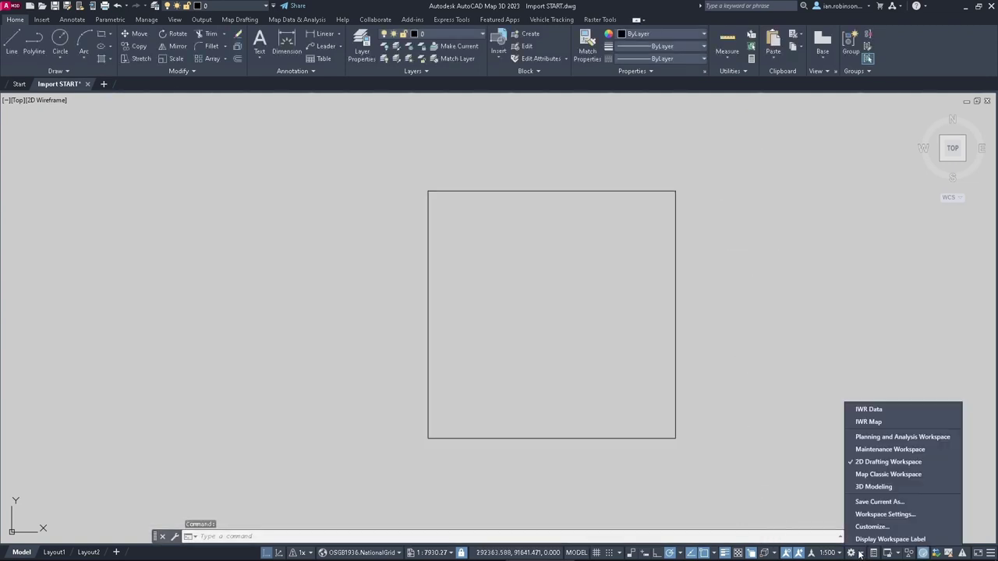
pyautogui.click(881, 466)
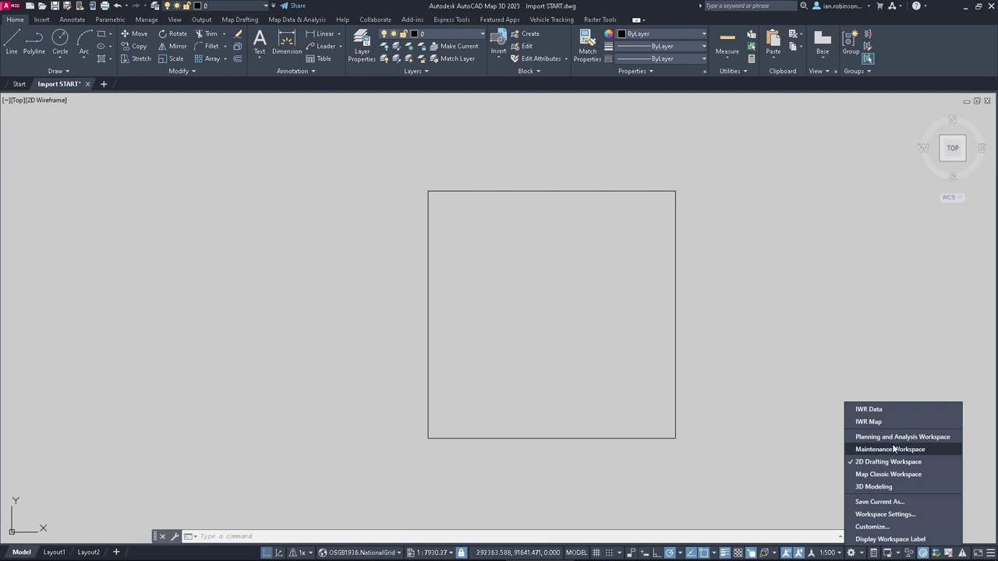
pyautogui.click(894, 443)
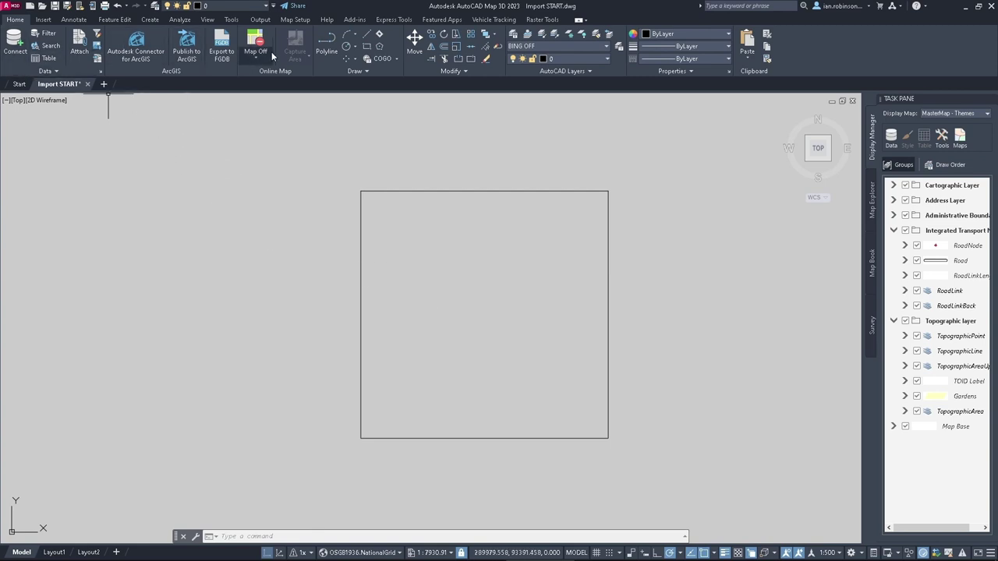
pyautogui.click(355, 71)
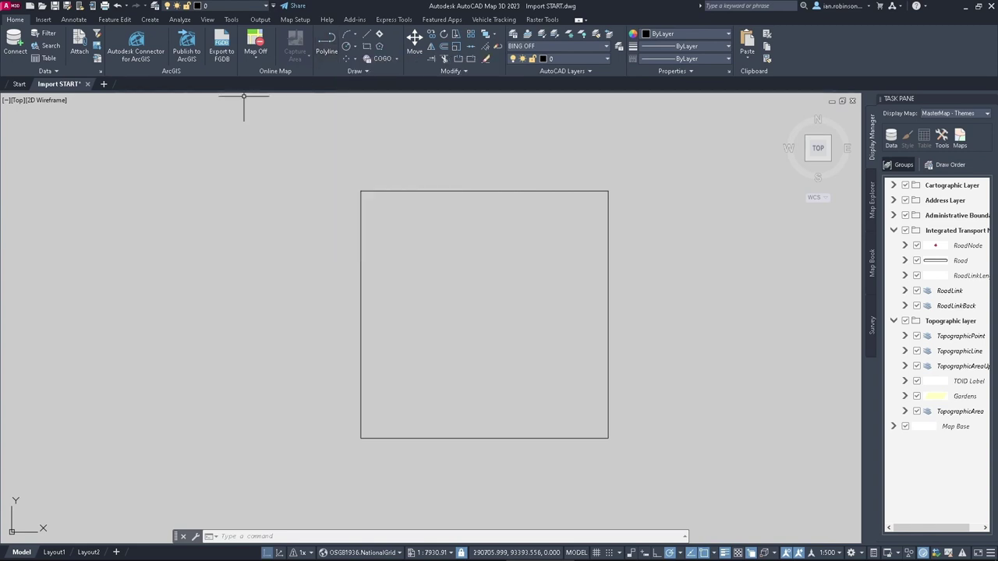
pyautogui.click(47, 19)
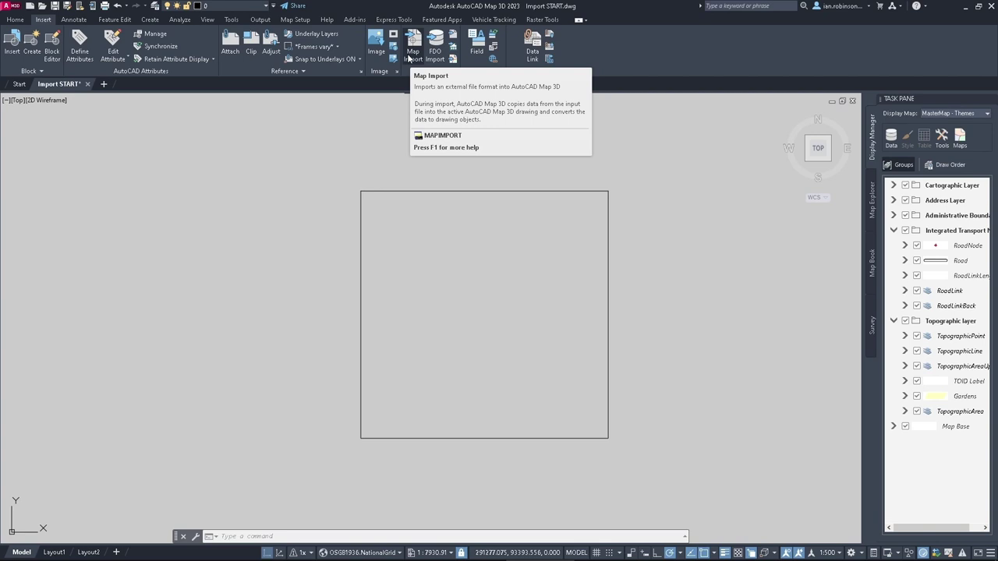
pyautogui.click(15, 19)
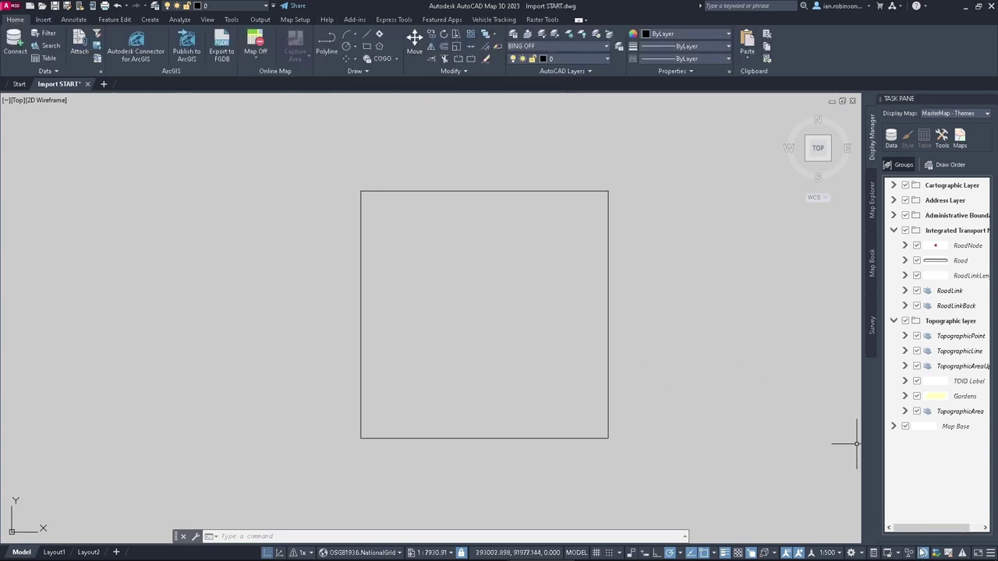
# Switch to the custom IWR Map workspace
pyautogui.click(864, 555)
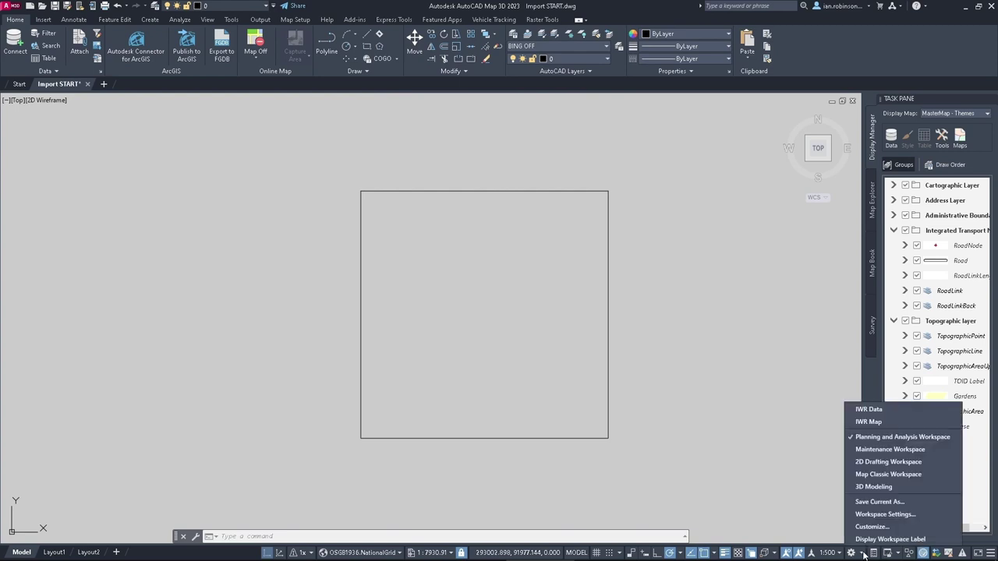
pyautogui.click(872, 422)
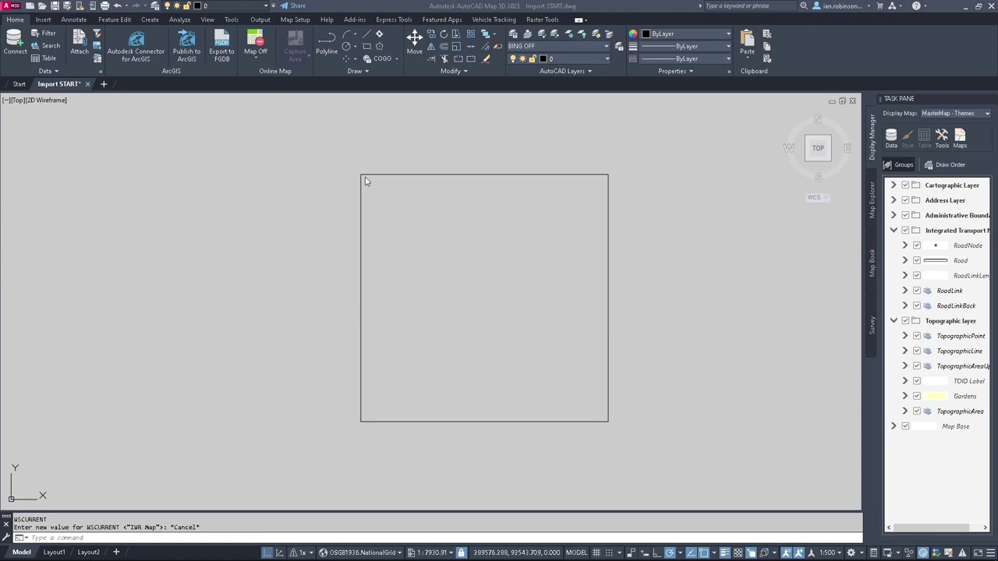
# Apply the BING ON layer state to view the aerial imagery inside the square, and set it back to BING OFF
pyautogui.click(551, 49)
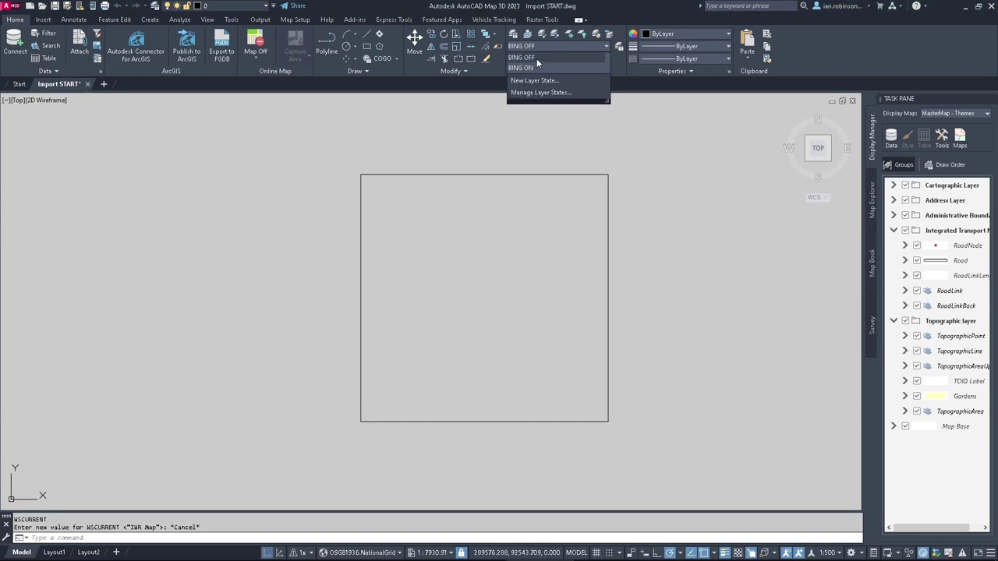
pyautogui.click(536, 67)
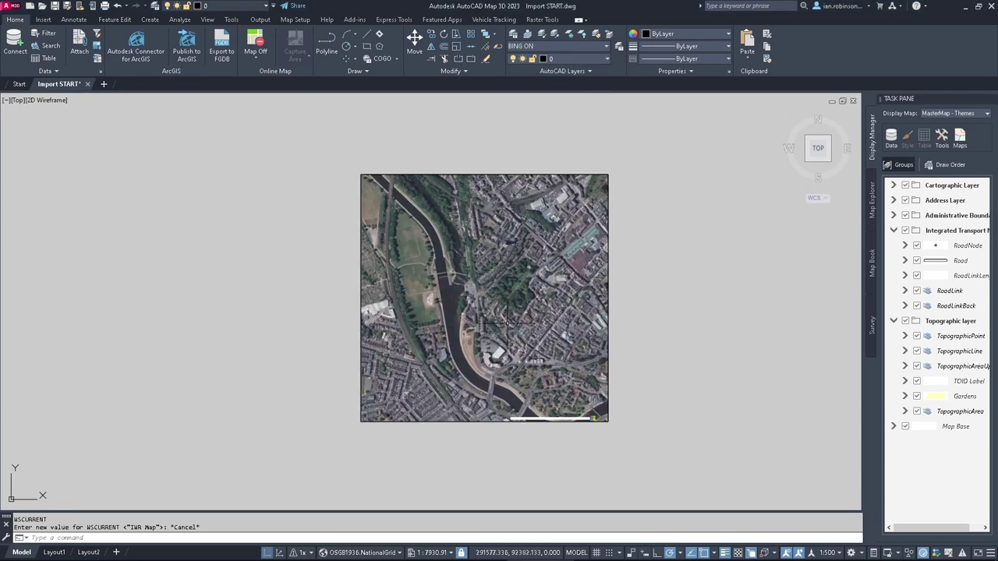
pyautogui.scroll(4, 496, 306)
pyautogui.scroll(-4, 473, 262)
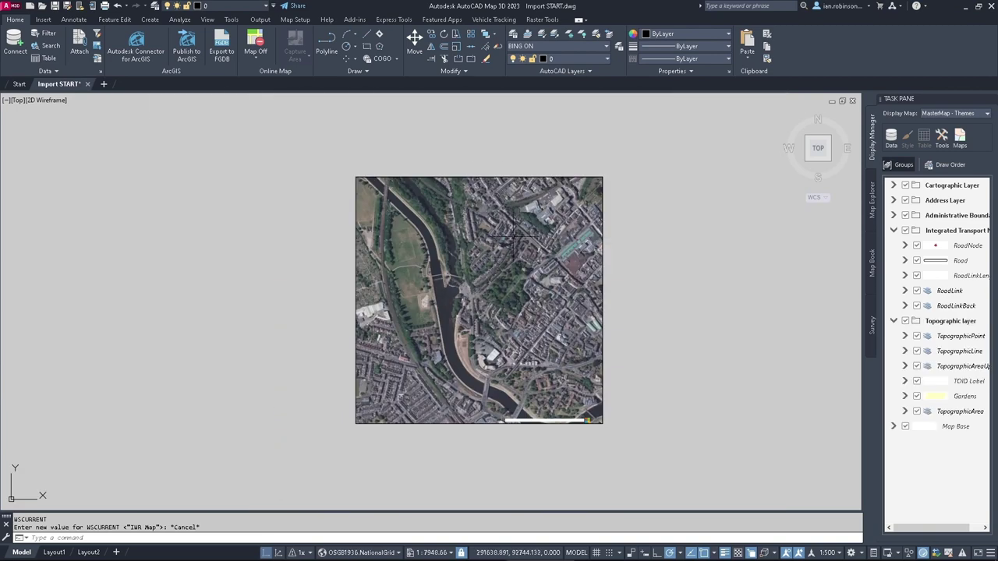
pyautogui.click(560, 46)
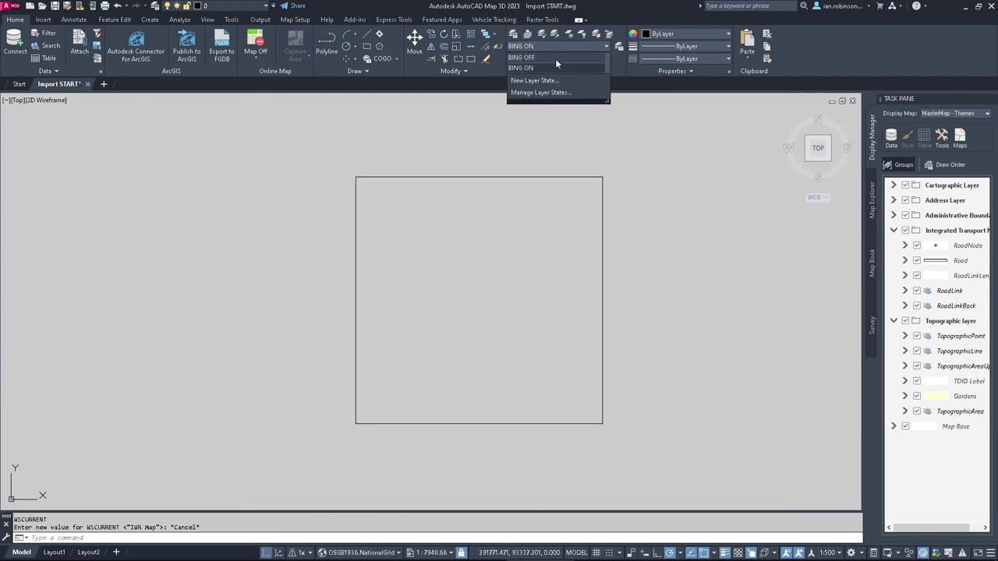
pyautogui.click(556, 61)
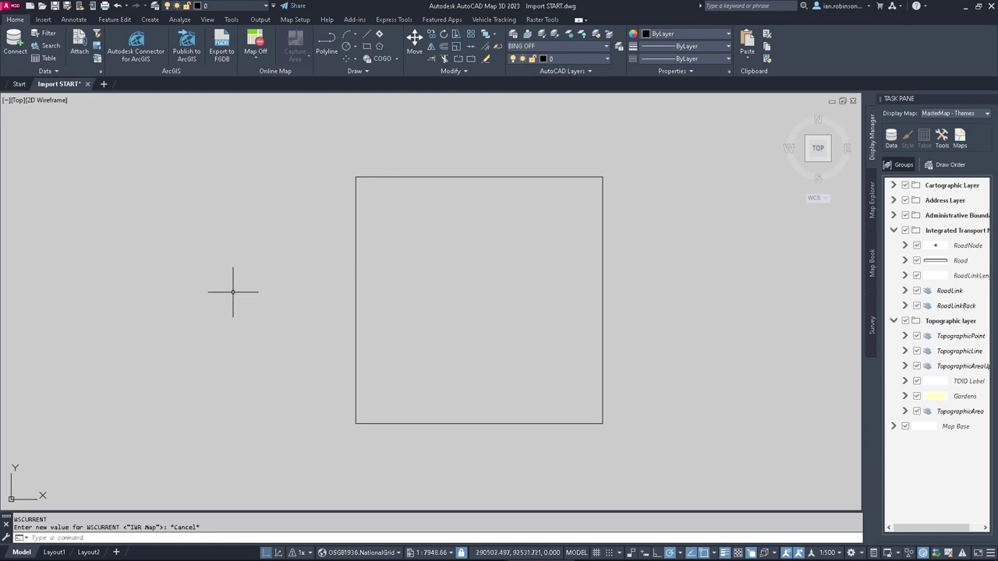
# Run the standard IMPORT command to examine its supported file types, and cancel without importing a file
pyautogui.click(43, 20)
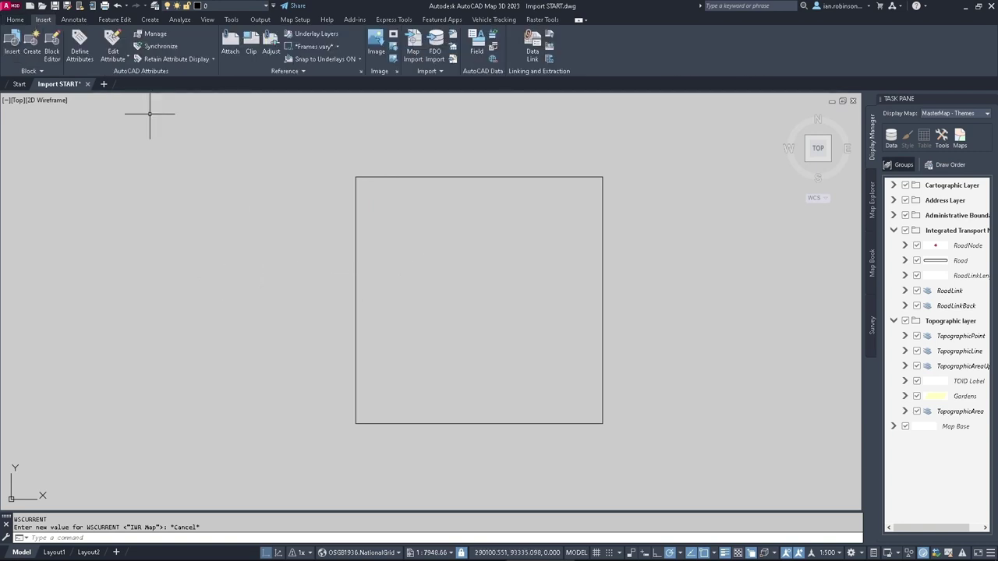
pyautogui.click(415, 56)
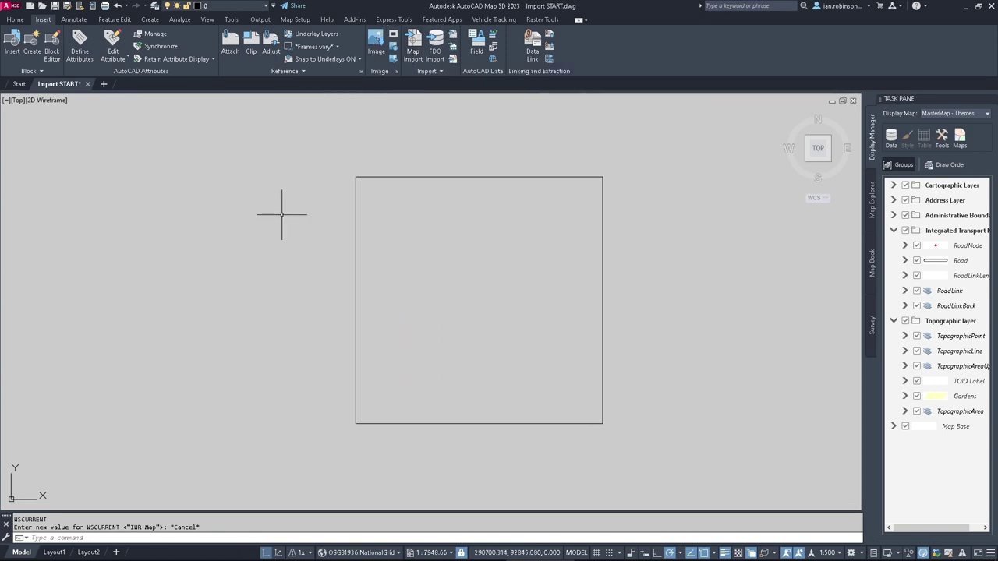
pyautogui.write('import')
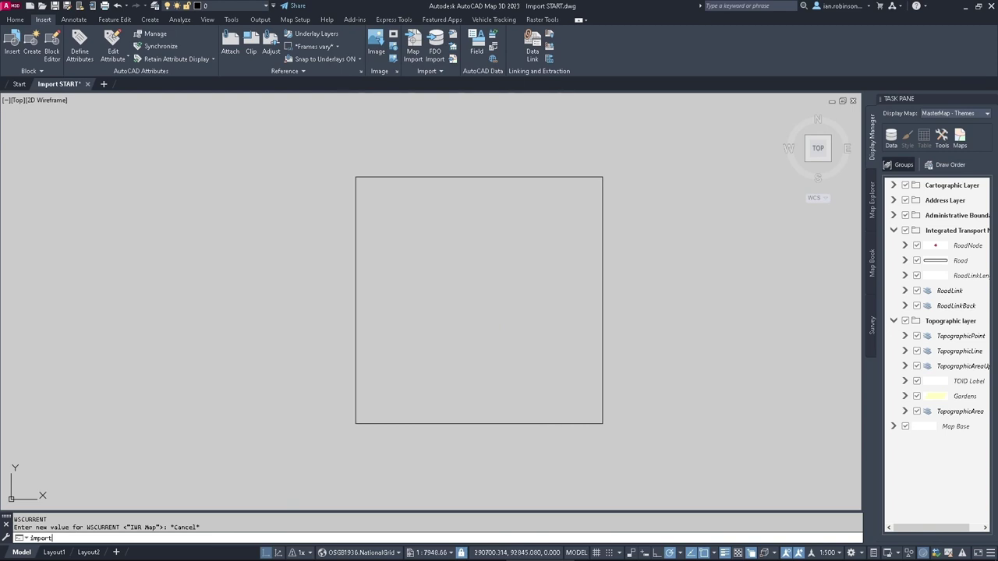
pyautogui.press('Return')
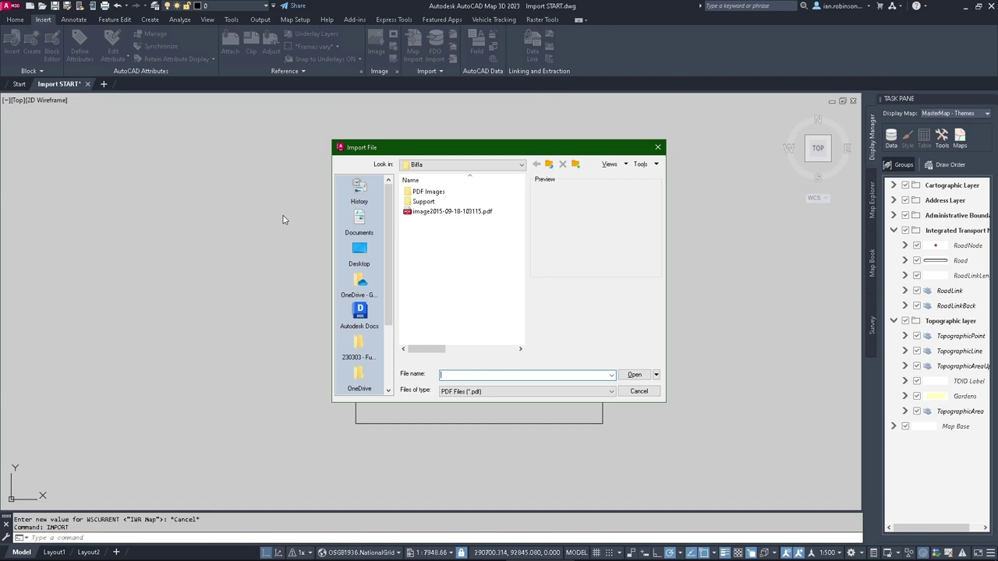
pyautogui.click(535, 391)
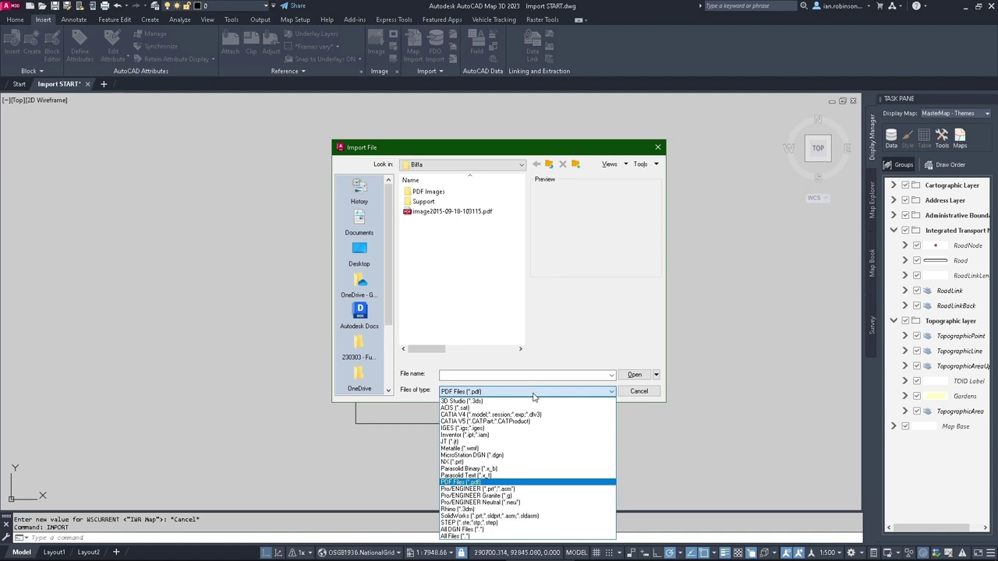
pyautogui.click(534, 394)
pyautogui.click(638, 391)
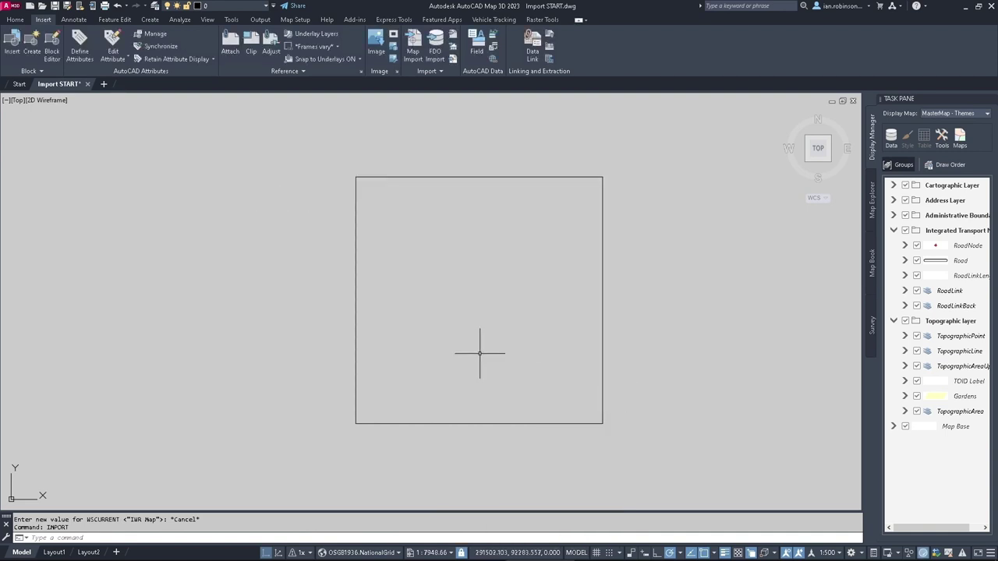
# Run MAPIMPORT and load 5436275-SX9090.gz with the file type UK OS MasterMap Topography Layer
pyautogui.write('mapimport')
pyautogui.press('Return')
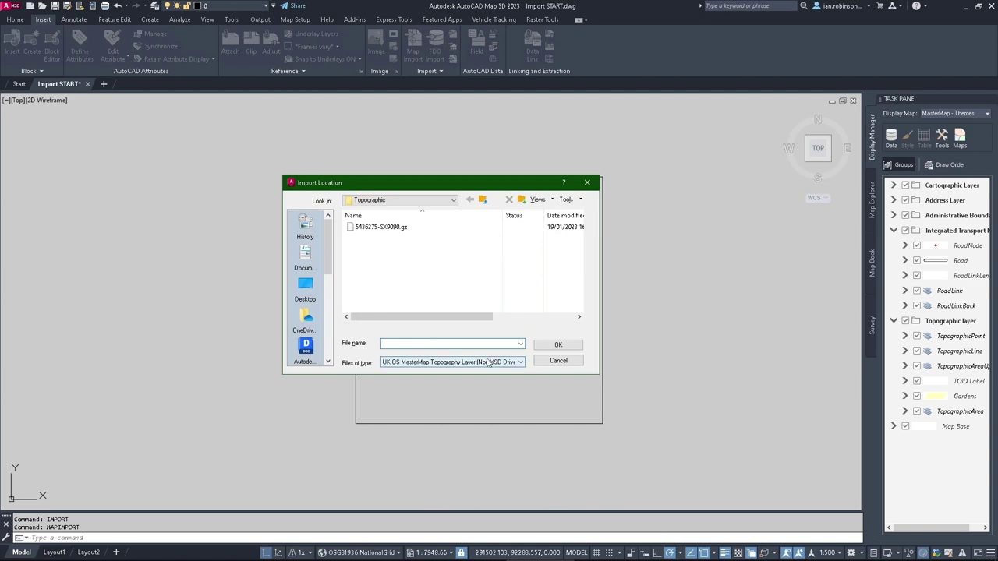
pyautogui.click(481, 361)
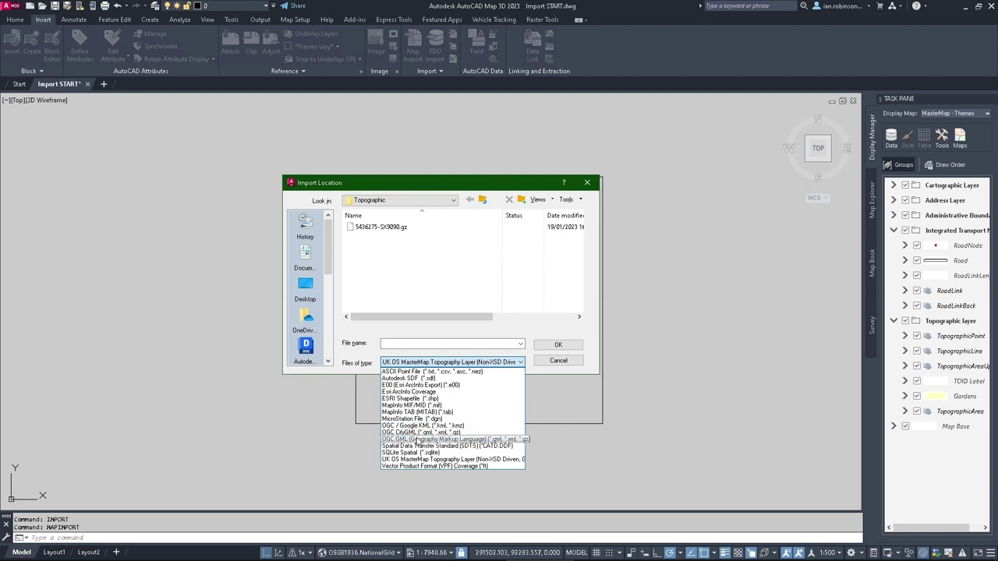
pyautogui.click(450, 461)
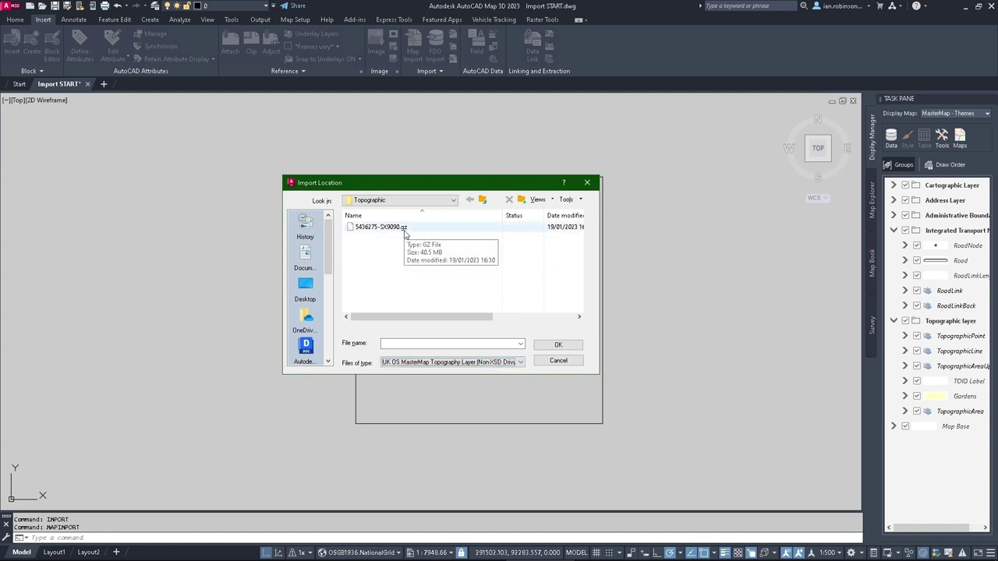
pyautogui.click(404, 231)
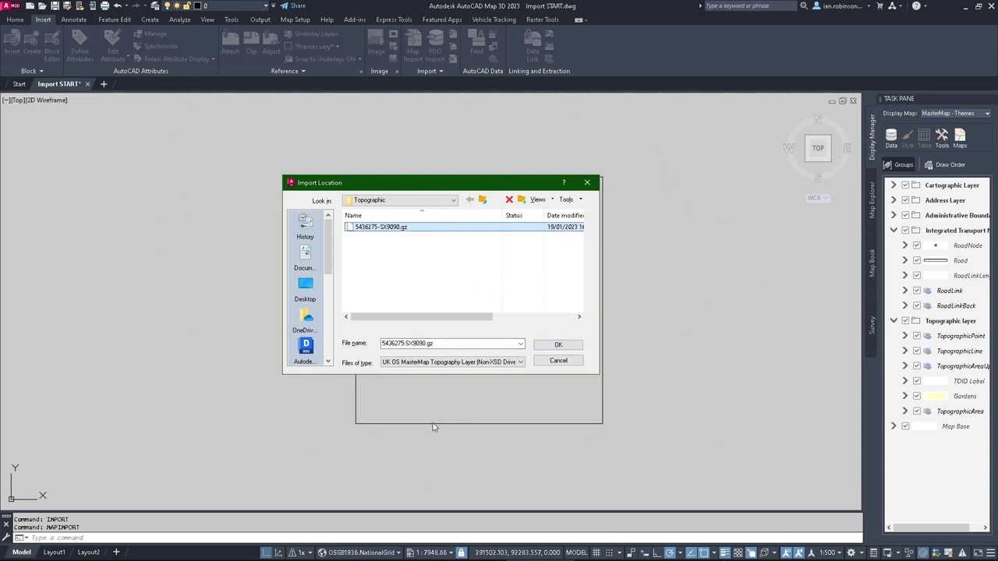
pyautogui.click(559, 346)
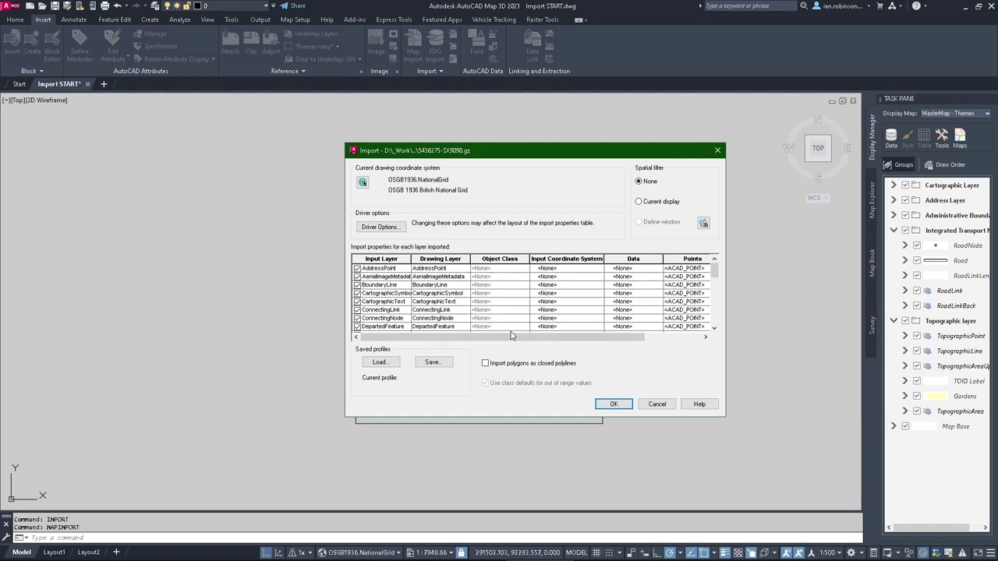
# Deselect all input layers in the import list and select only TopographicArea for import
pyautogui.click(712, 292)
pyautogui.moveTo(712, 292); pyautogui.dragTo(712, 273)
pyautogui.moveTo(712, 277); pyautogui.dragTo(713, 317)
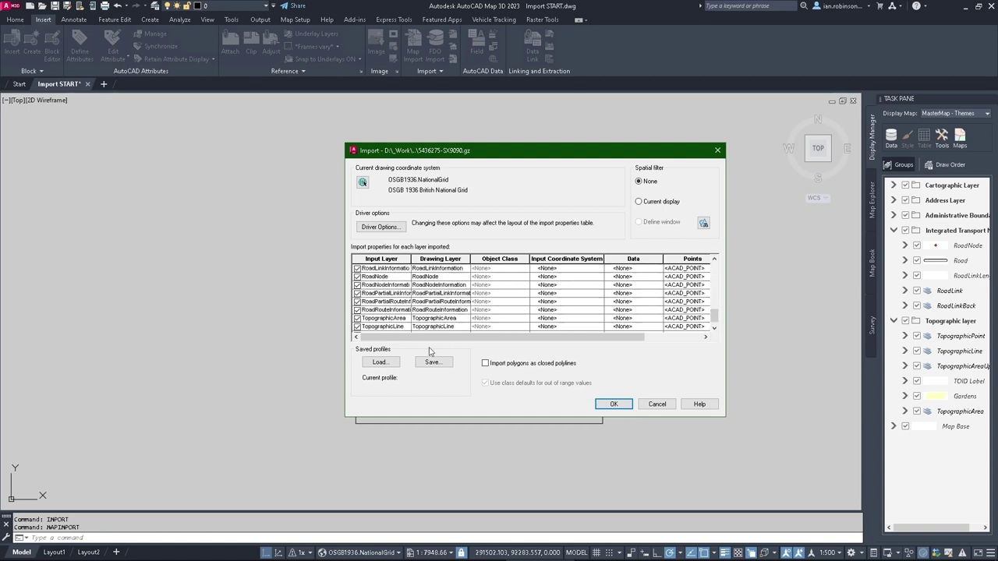
pyautogui.rightClick(386, 301)
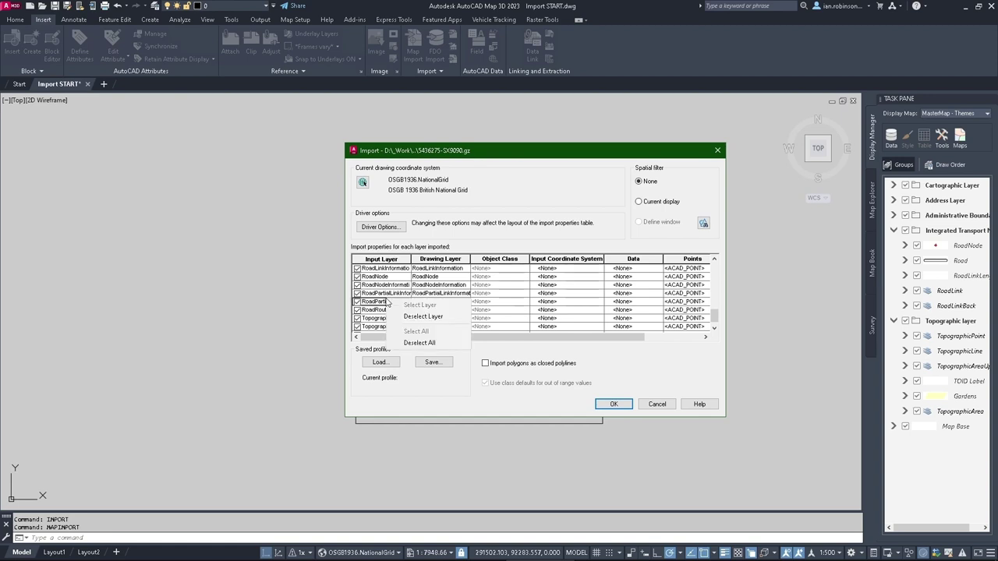
pyautogui.click(419, 343)
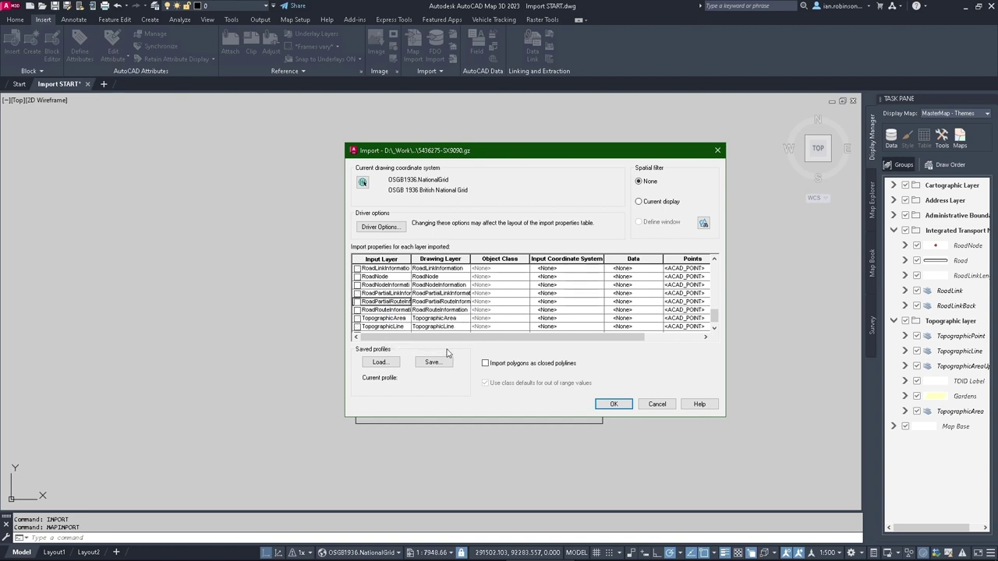
pyautogui.click(359, 320)
pyautogui.click(357, 319)
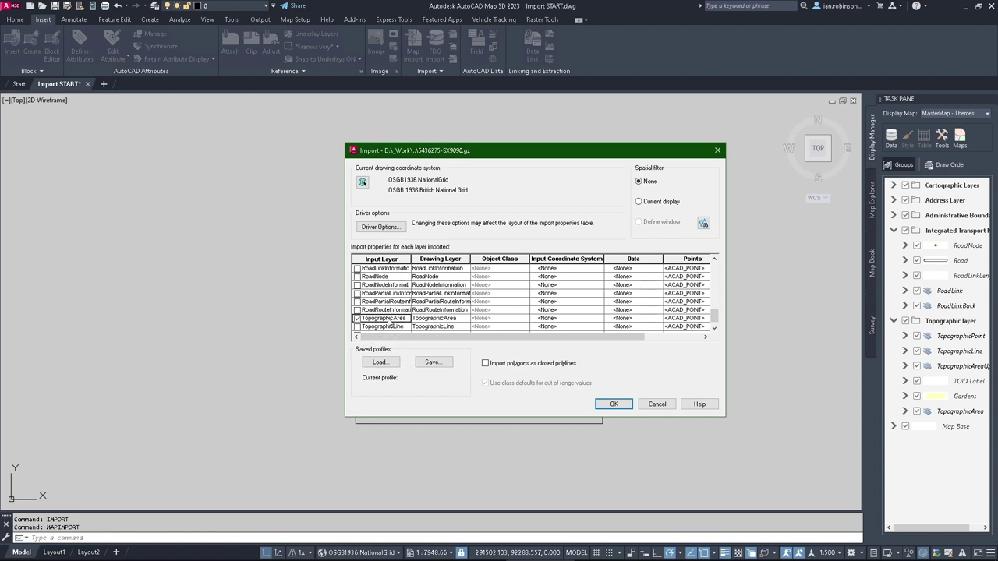
# Map the TopographicArea drawing layer to use the data field DescriptiveGroup for its layer names
pyautogui.click(443, 325)
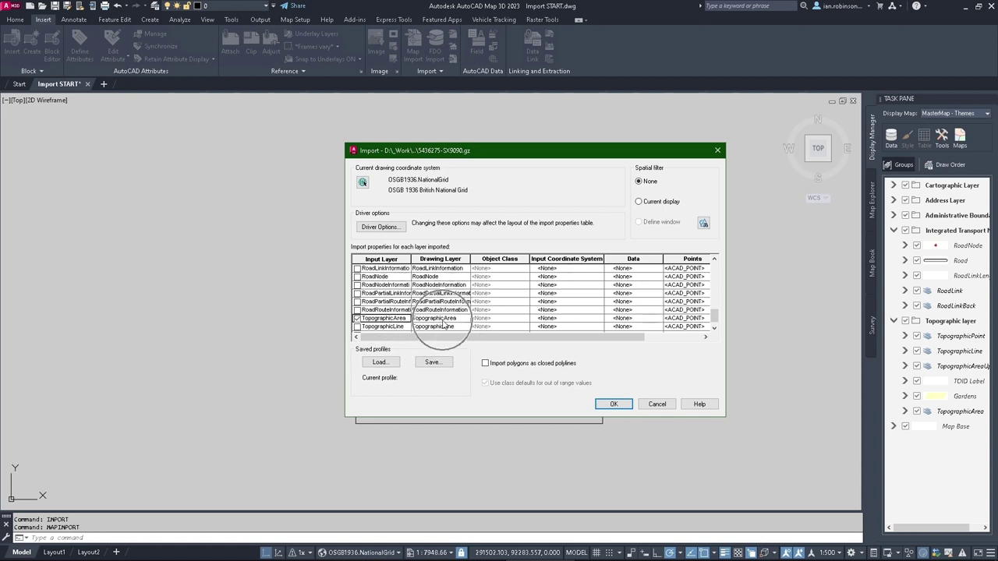
pyautogui.click(468, 319)
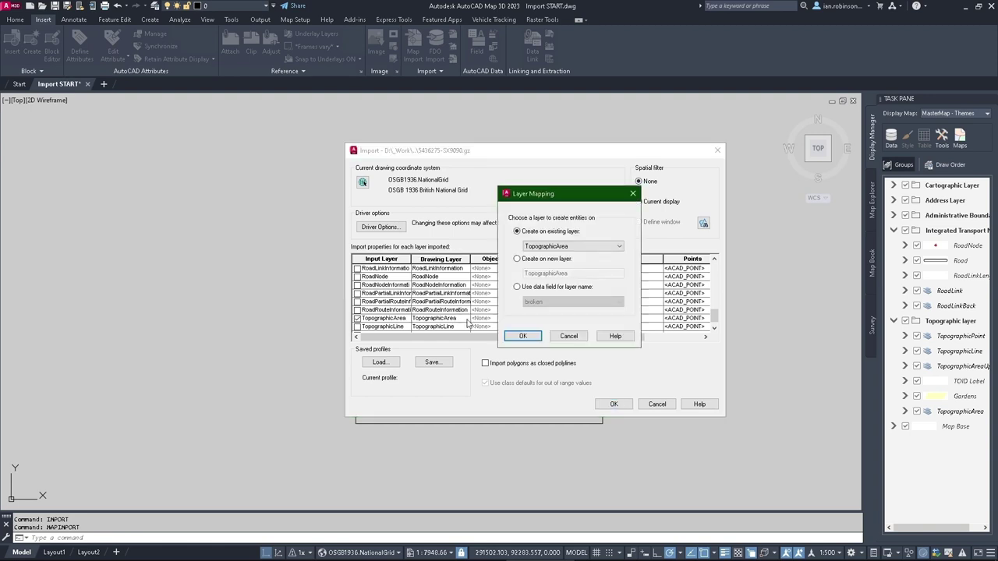
pyautogui.click(549, 248)
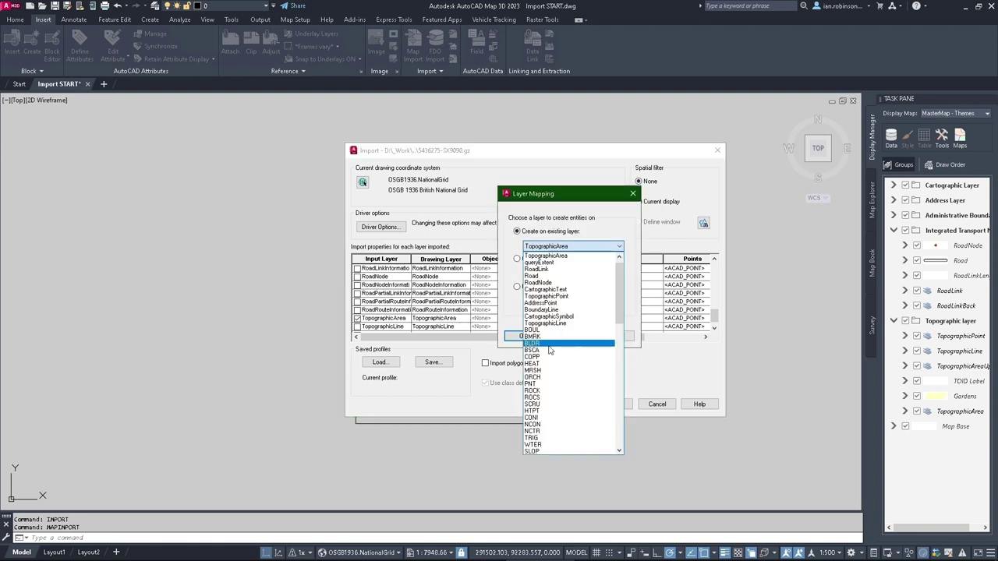
pyautogui.click(565, 218)
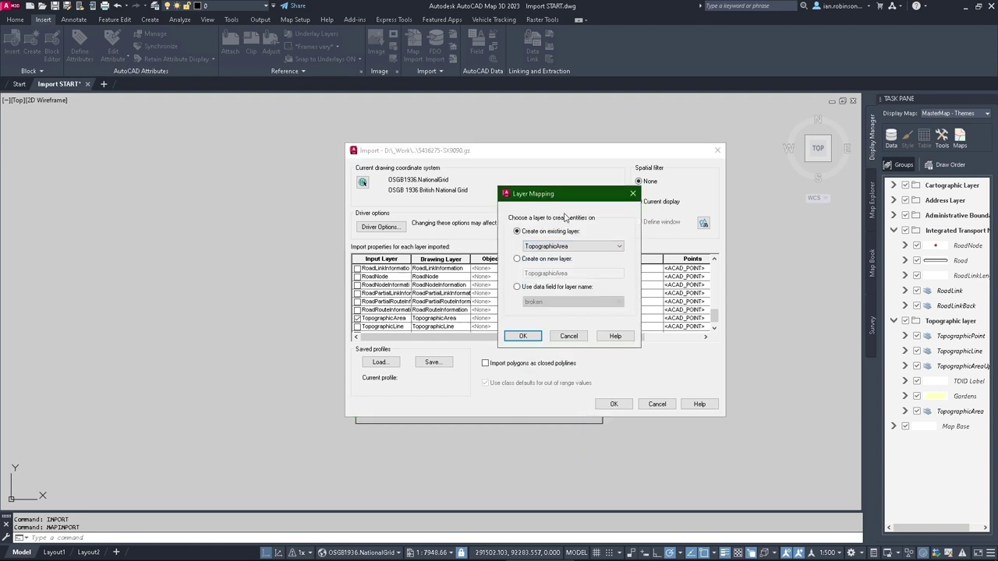
pyautogui.click(518, 288)
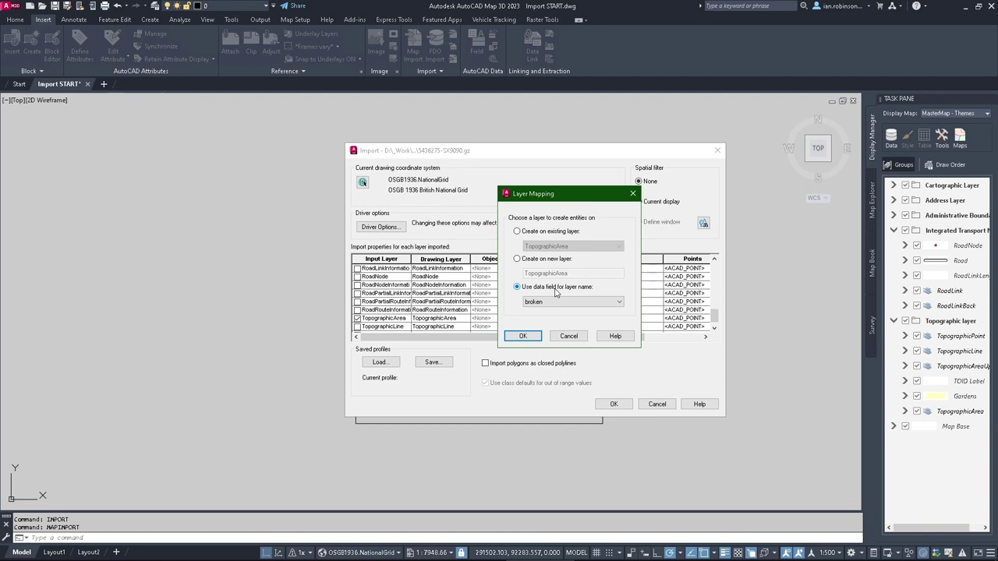
pyautogui.click(554, 302)
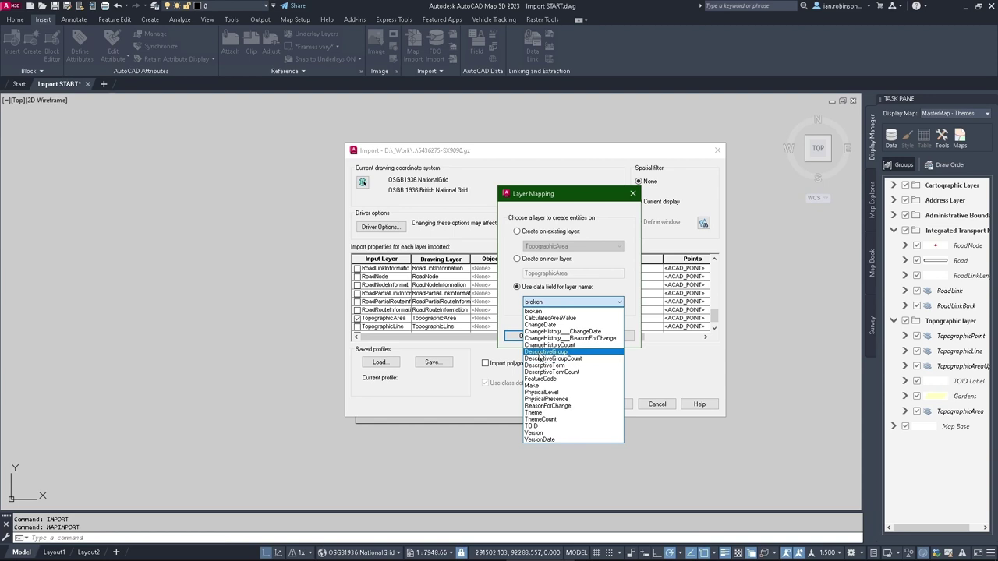
pyautogui.click(540, 353)
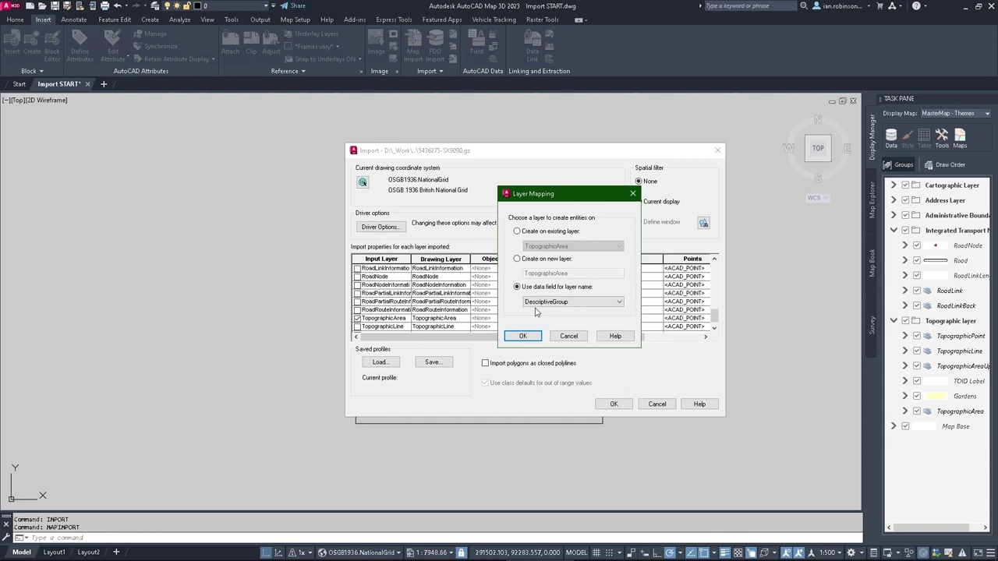
pyautogui.click(533, 340)
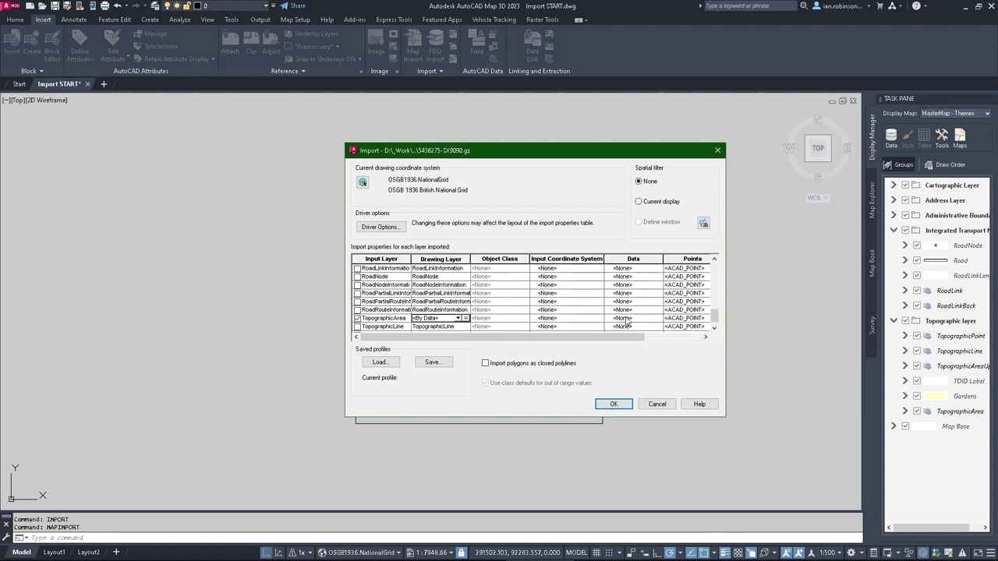
# Set TopographicArea to use input layer names for table names, creating object data in the TopographicArea table
pyautogui.rightClick(637, 261)
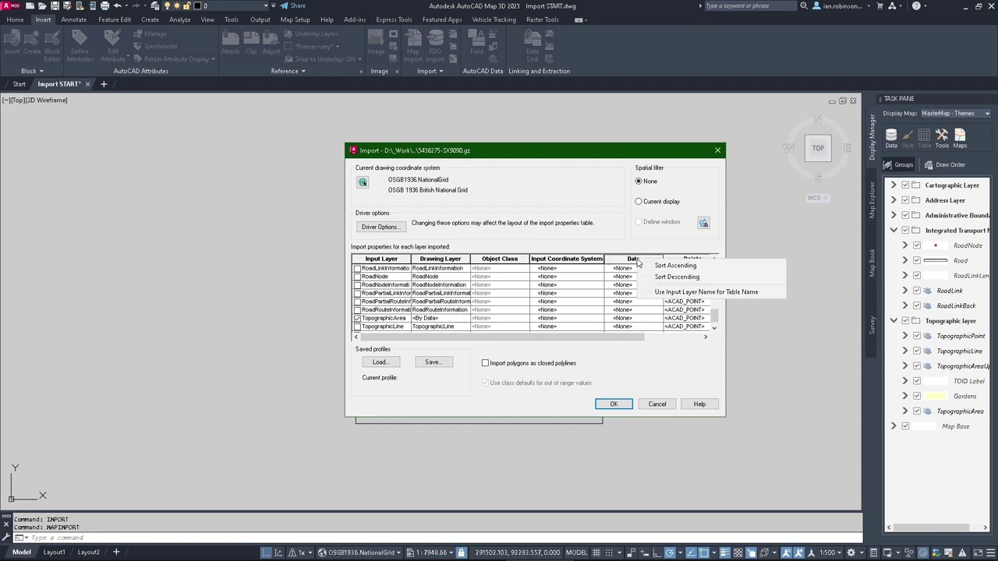
pyautogui.rightClick(631, 321)
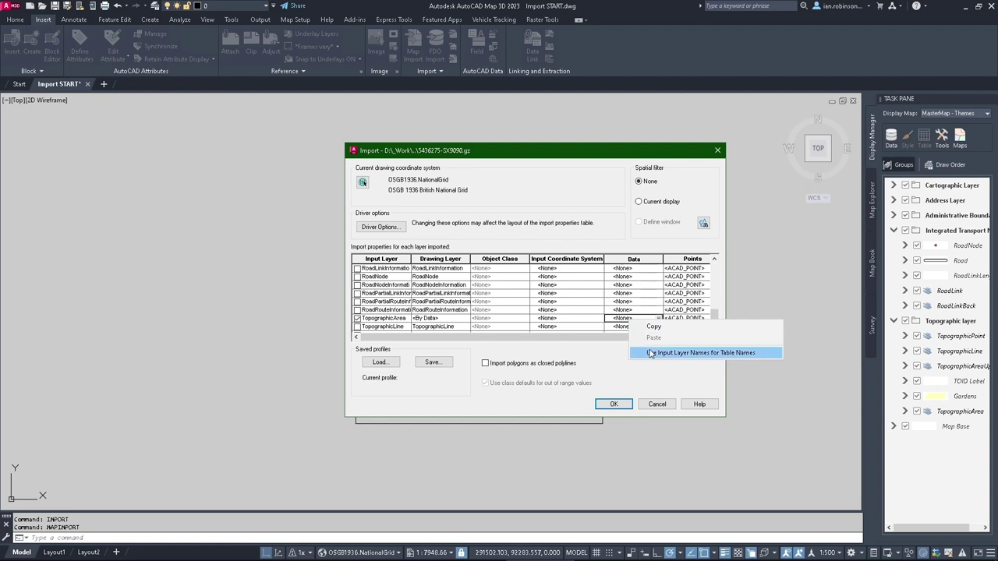
pyautogui.click(652, 353)
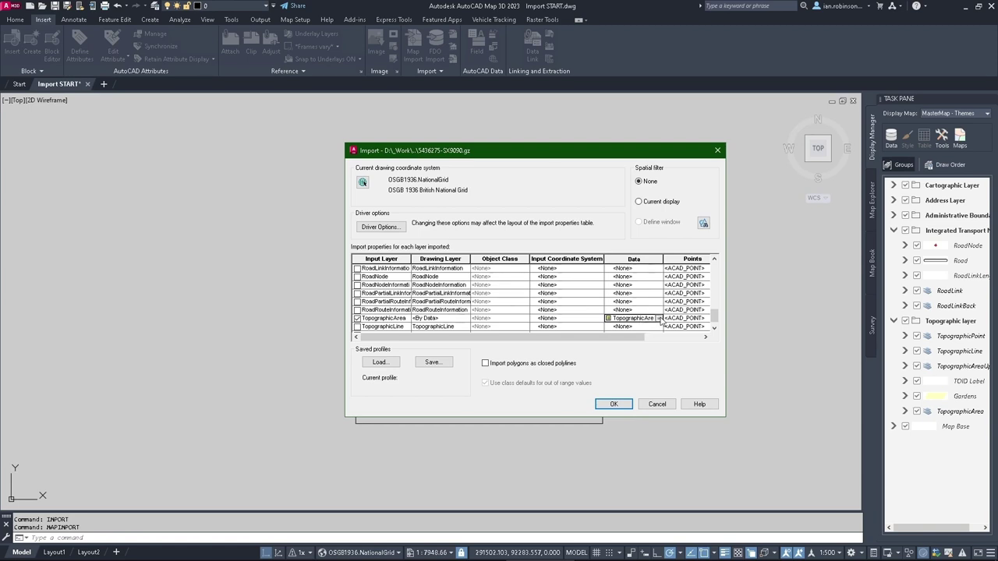
pyautogui.click(660, 319)
pyautogui.click(578, 275)
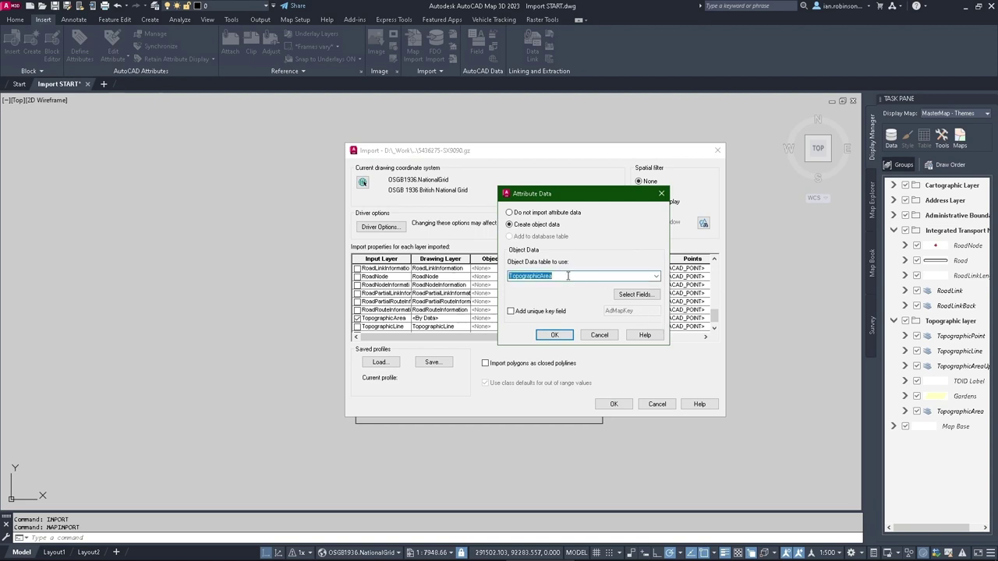
pyautogui.click(655, 278)
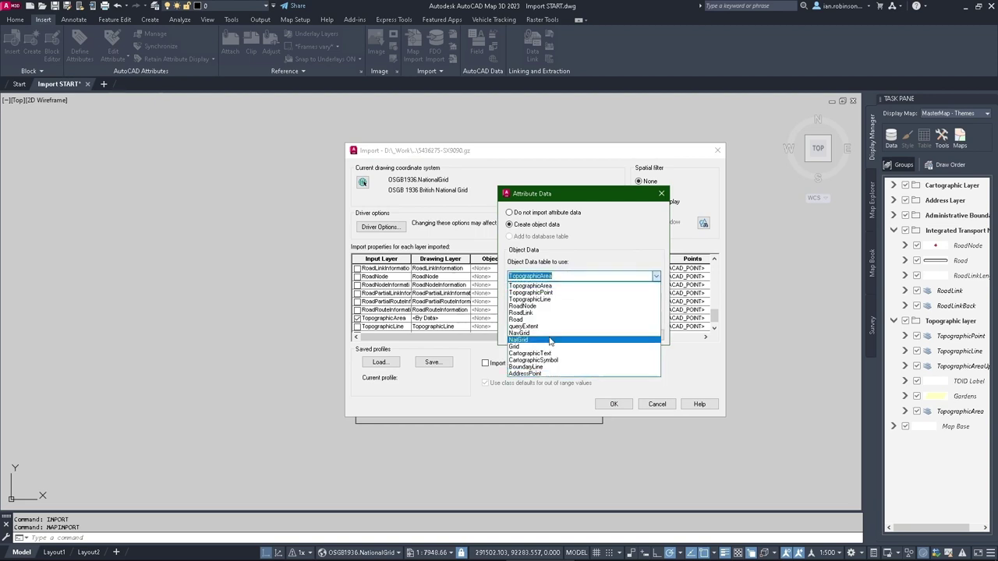
pyautogui.click(538, 286)
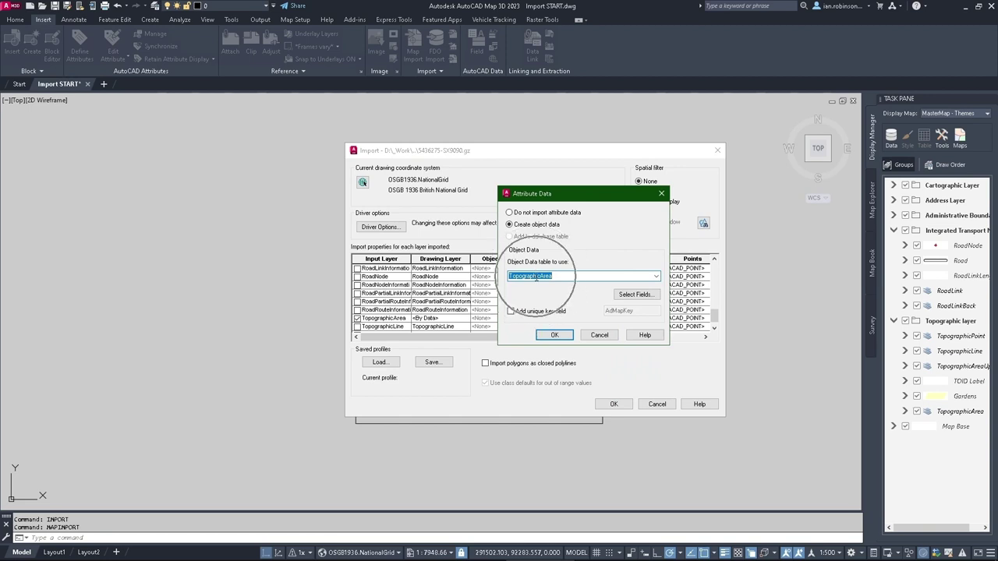
# Review the object data field mapping for TopographicArea, including DescriptiveGroup, ChangeDate and TOID, and accept the attribute data settings
pyautogui.click(638, 296)
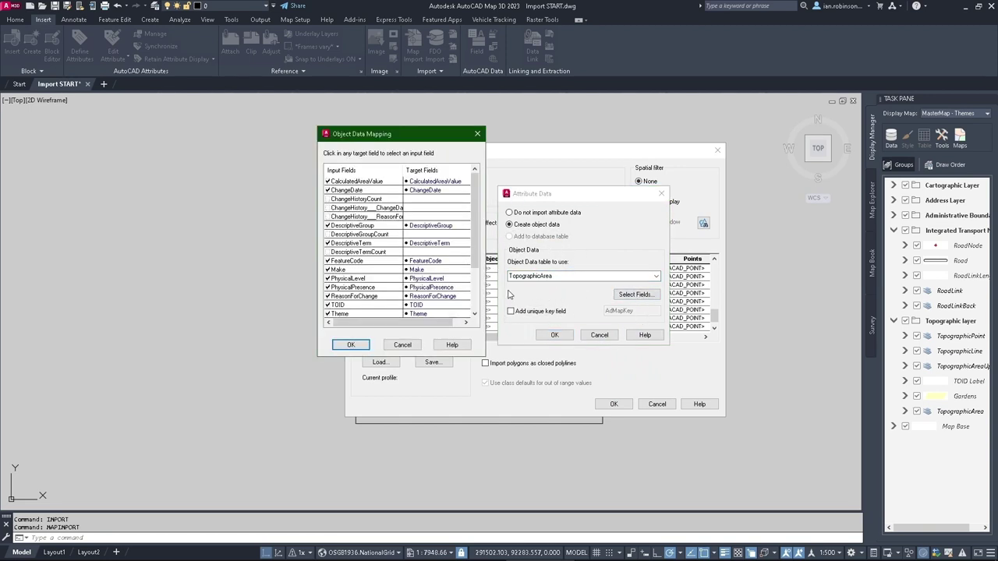
pyautogui.click(344, 226)
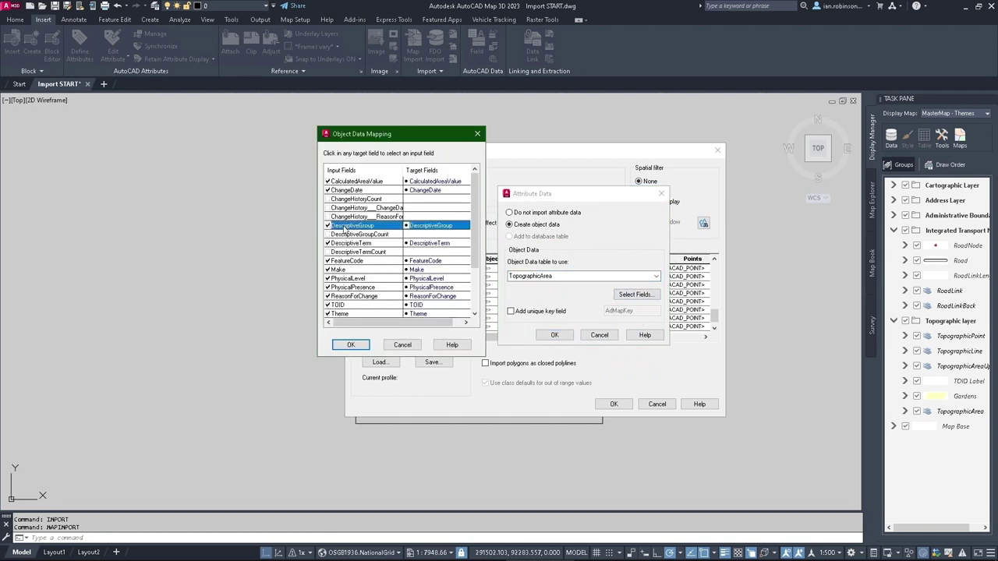
pyautogui.click(423, 228)
pyautogui.click(348, 192)
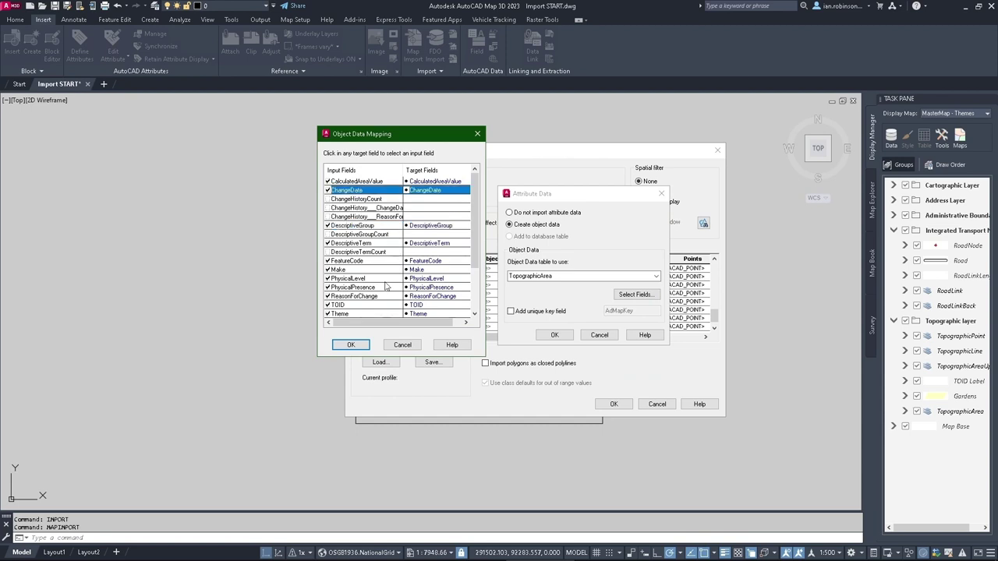
pyautogui.scroll(-2, 349, 285)
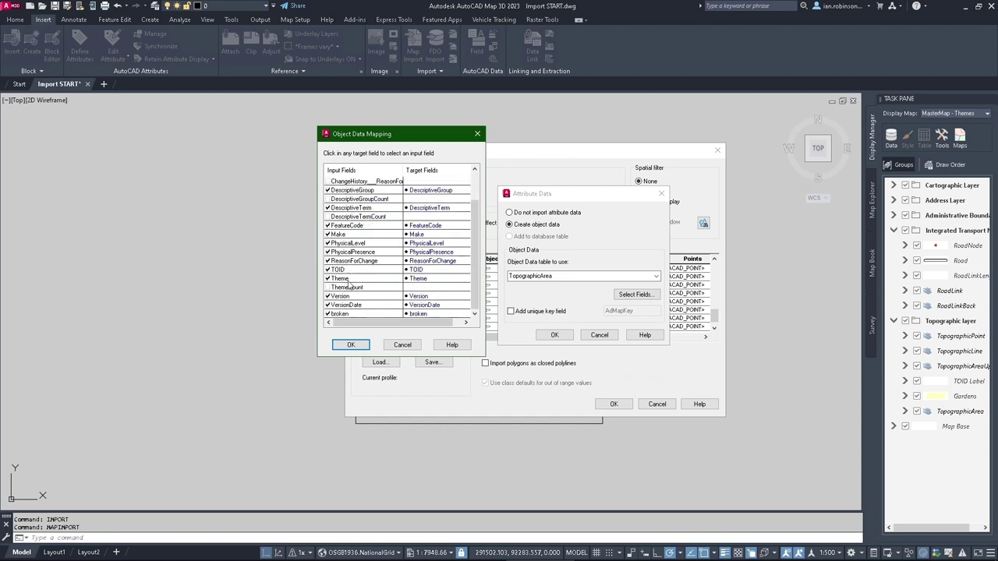
pyautogui.click(350, 271)
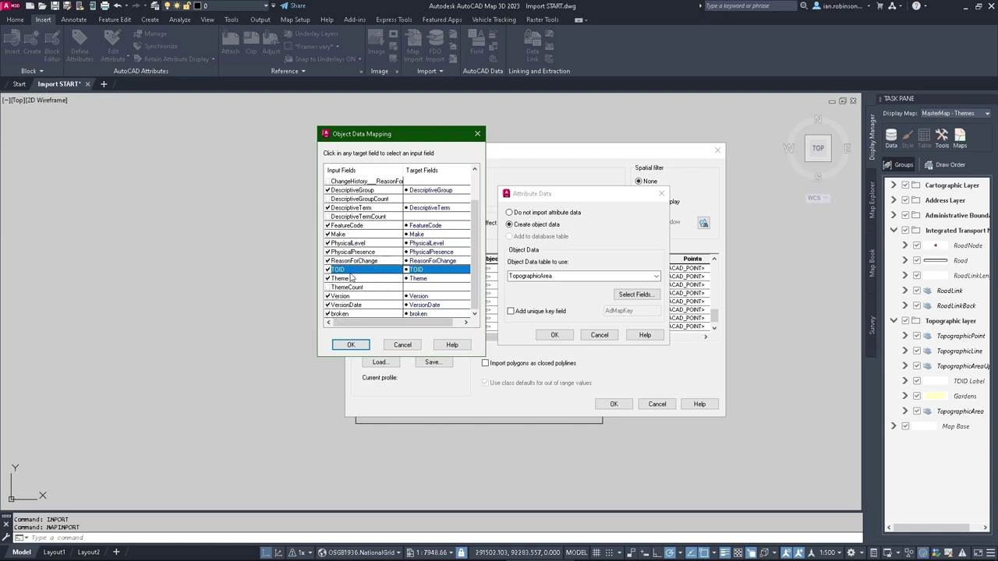
pyautogui.click(351, 345)
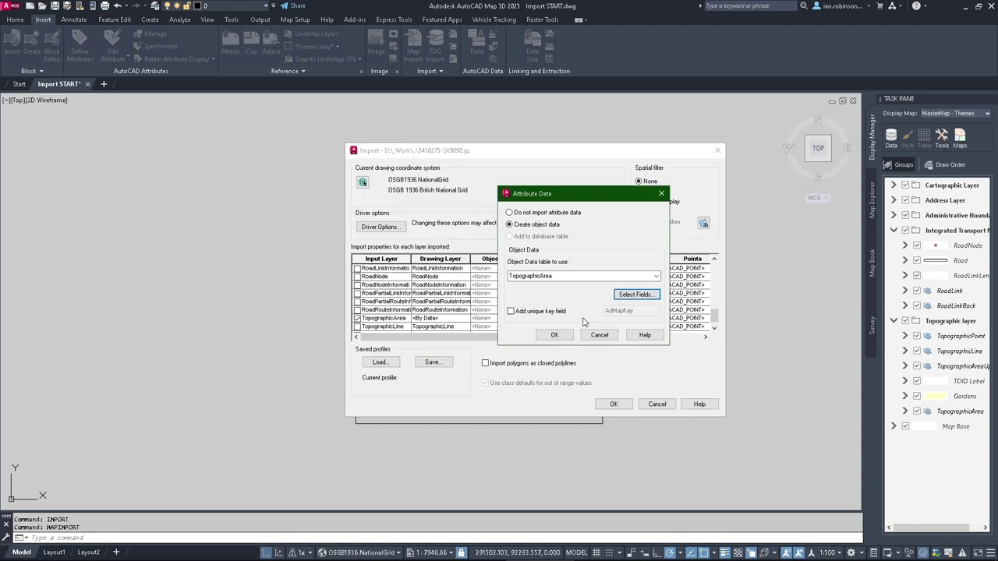
pyautogui.click(552, 335)
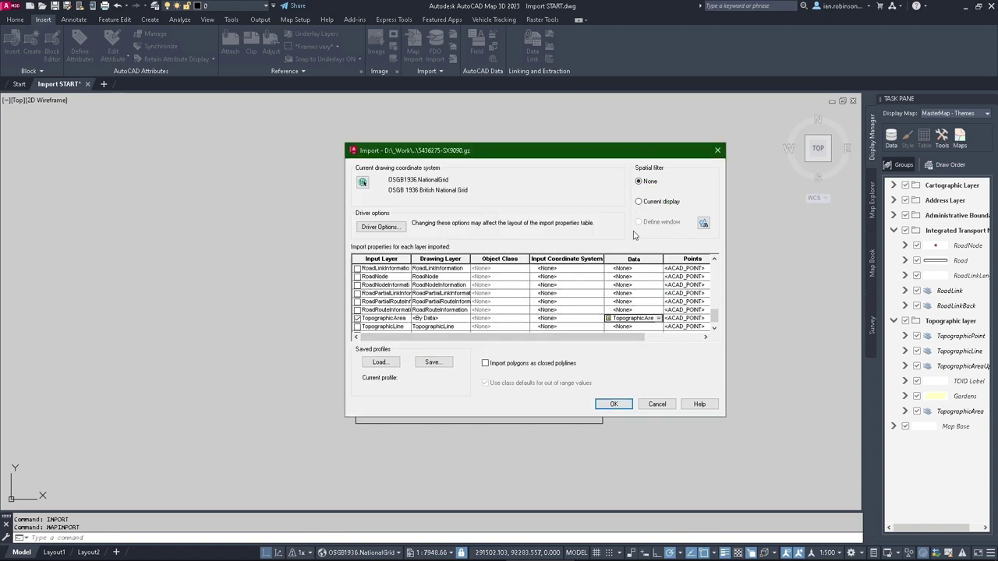
# Define the spatial filter window across opposite corners of the square, and run the import with polygons imported as closed polylines
pyautogui.click(645, 187)
pyautogui.click(704, 224)
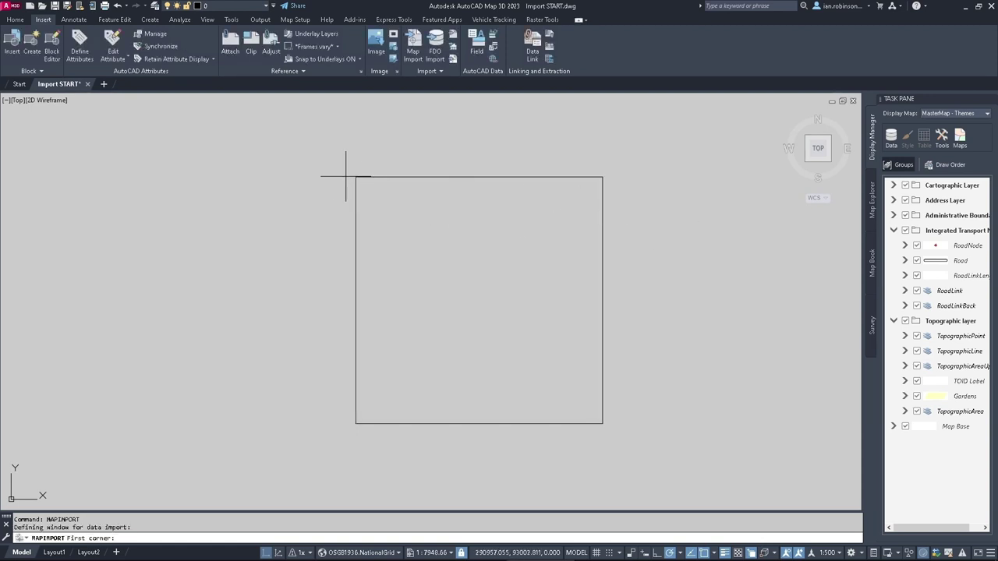
pyautogui.click(355, 177)
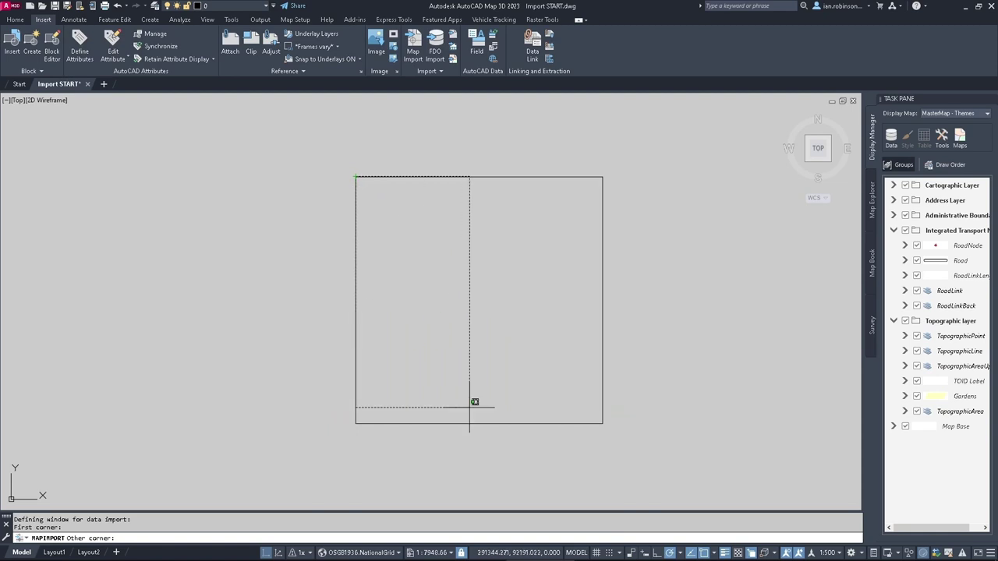
pyautogui.click(602, 424)
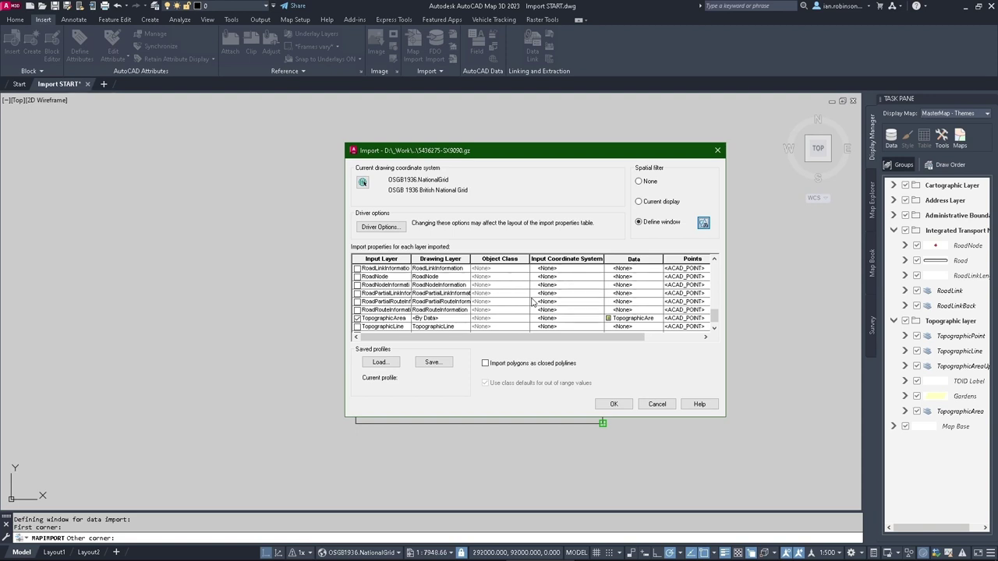
pyautogui.click(485, 363)
pyautogui.click(614, 404)
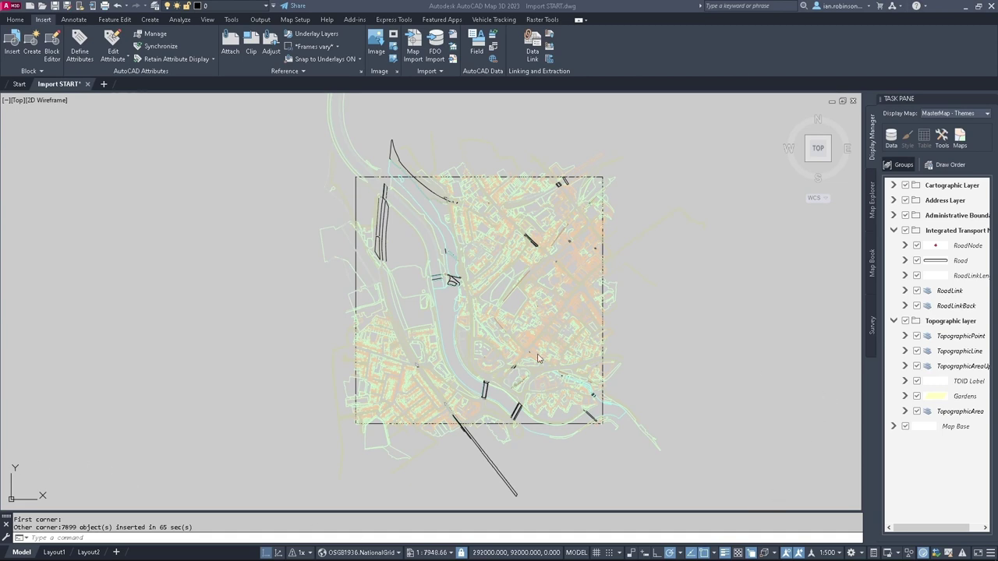
# Examine the layers assigned to an imported building outline and a nearby rectangular surface polyline, and clear the selection
pyautogui.scroll(6, 481, 269)
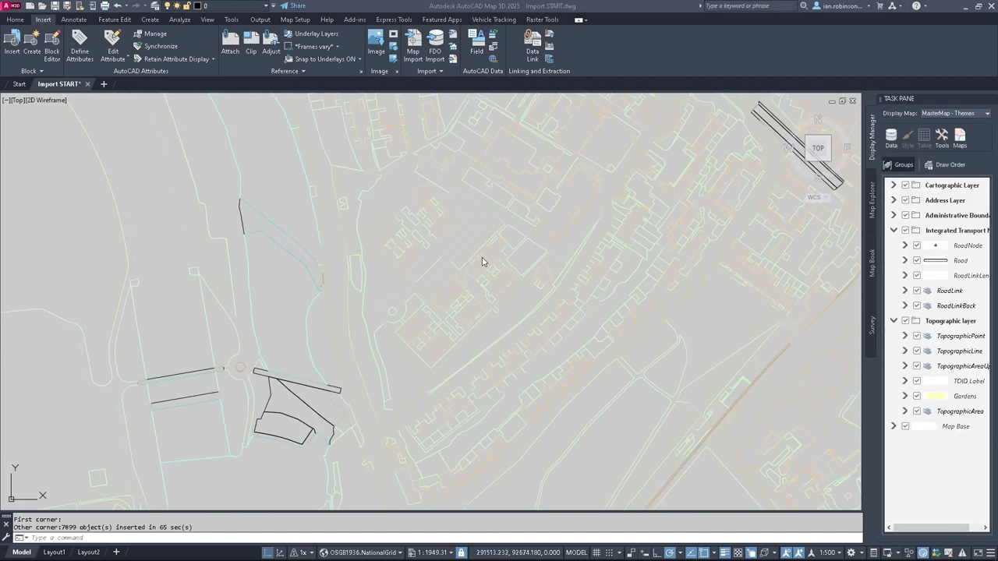
pyautogui.scroll(4, 481, 287)
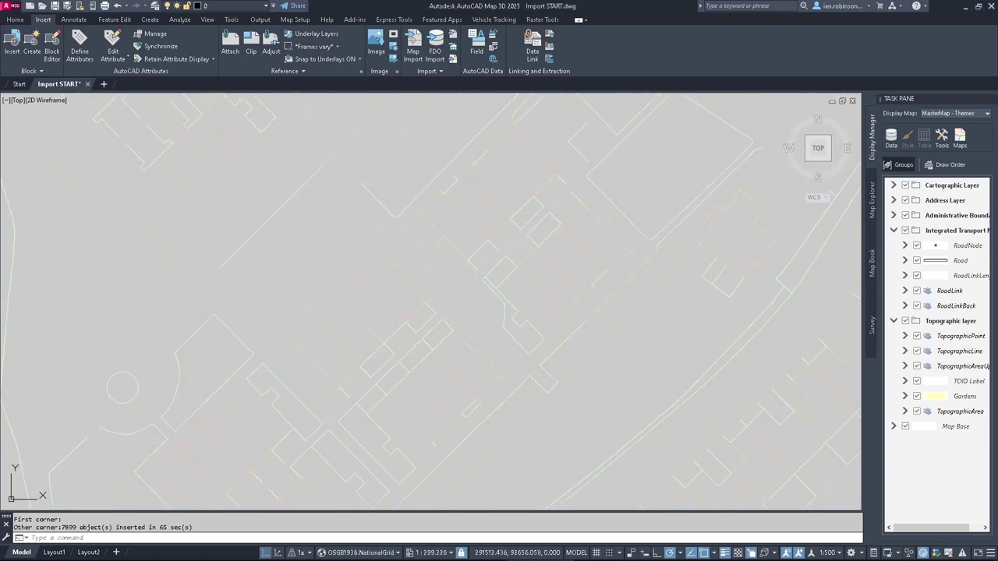
pyautogui.click(472, 223)
pyautogui.click(515, 261)
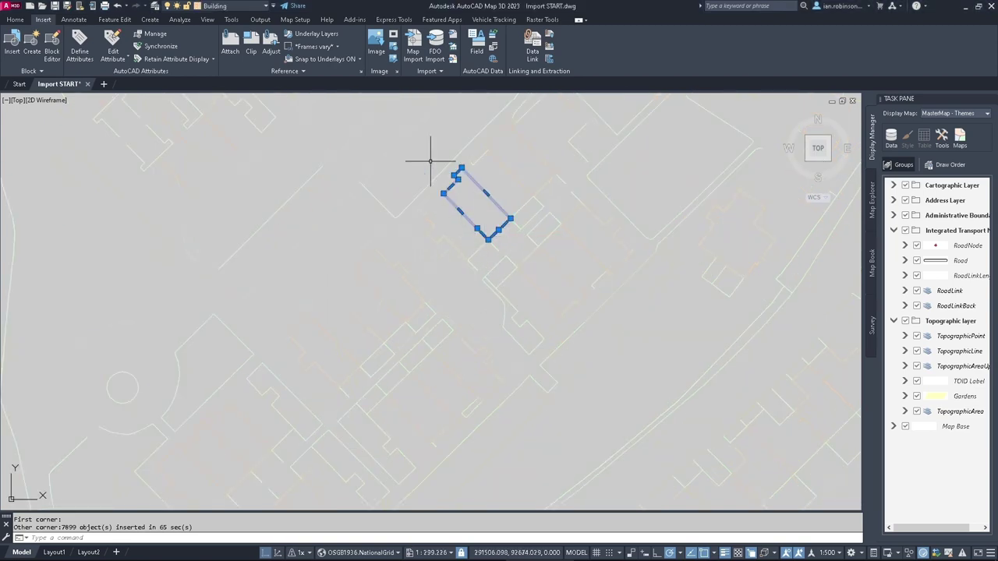
pyautogui.press('Escape')
pyautogui.click(296, 190)
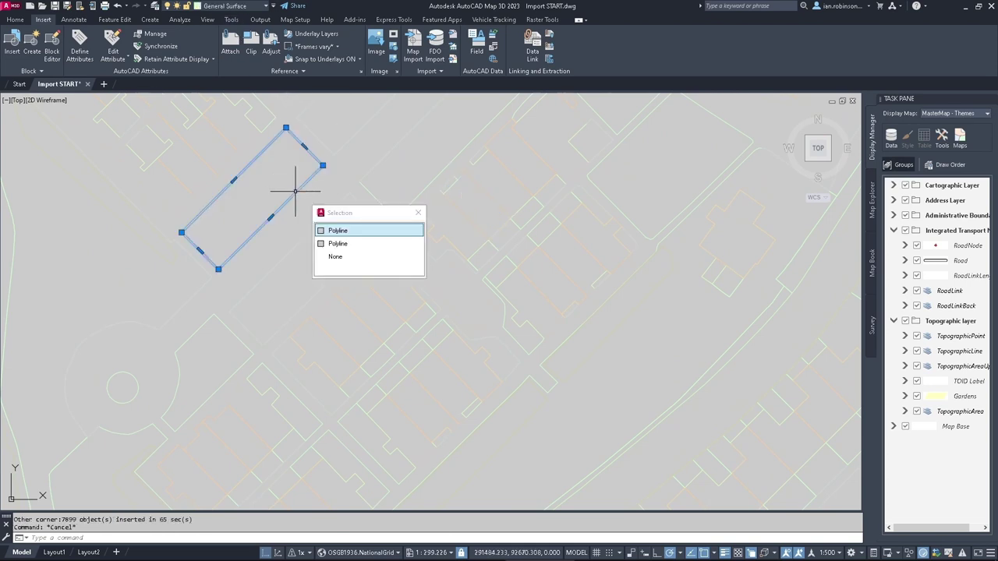
pyautogui.click(328, 230)
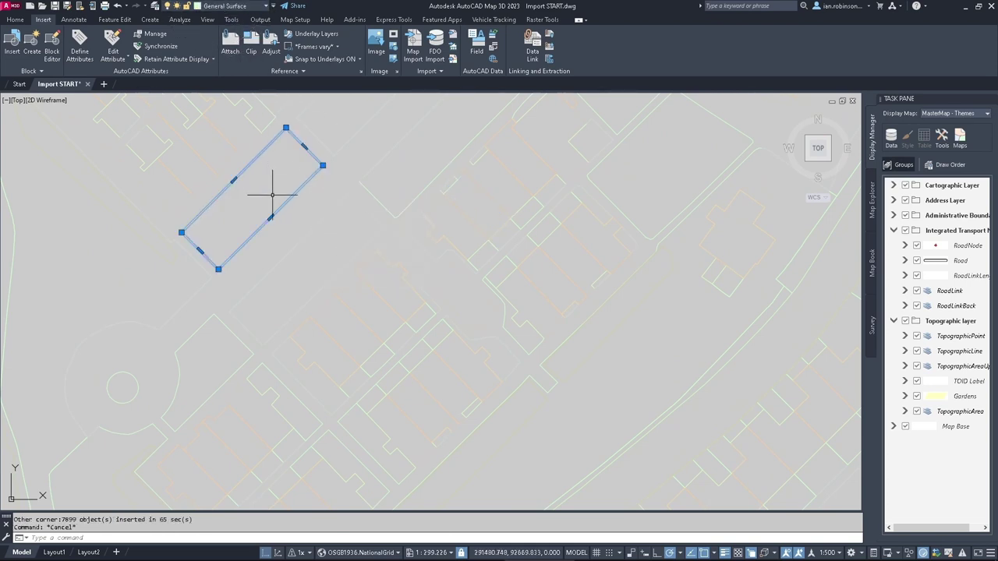
pyautogui.moveTo(274, 200); pyautogui.dragTo(330, 246, button='middle')
pyautogui.press('Escape')
pyautogui.scroll(-10, 330, 247)
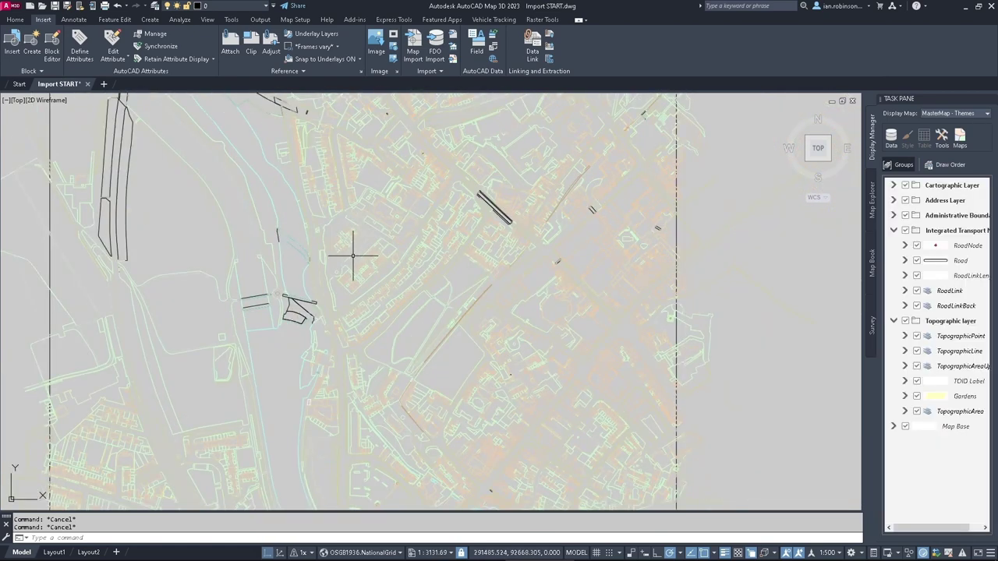
pyautogui.scroll(-5, 434, 255)
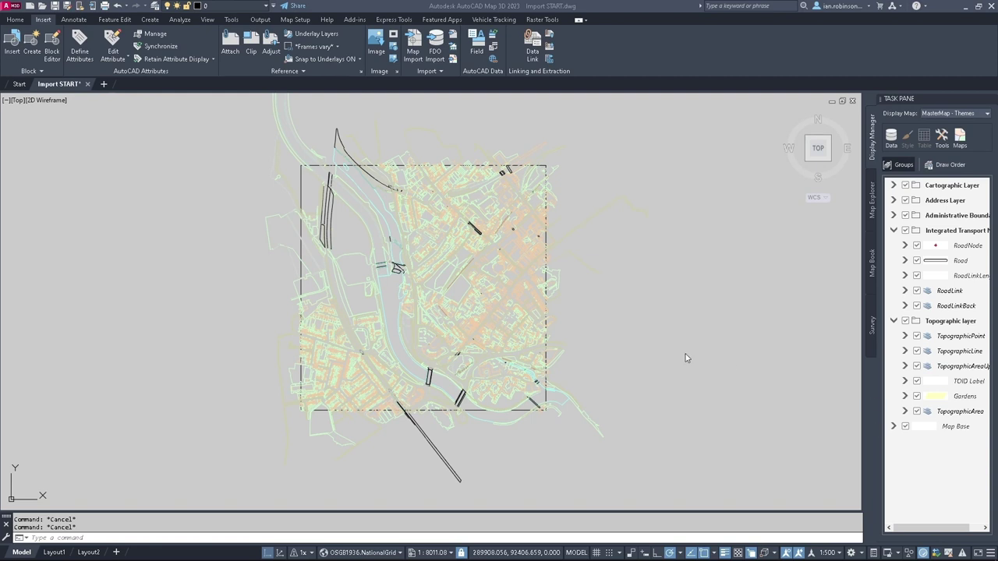
pyautogui.write('export')
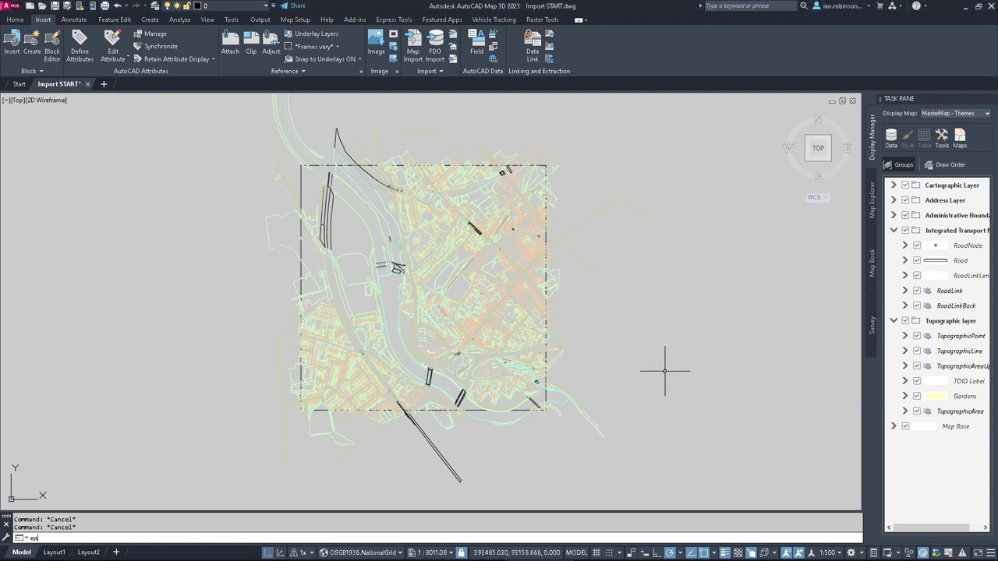
pyautogui.press('Return')
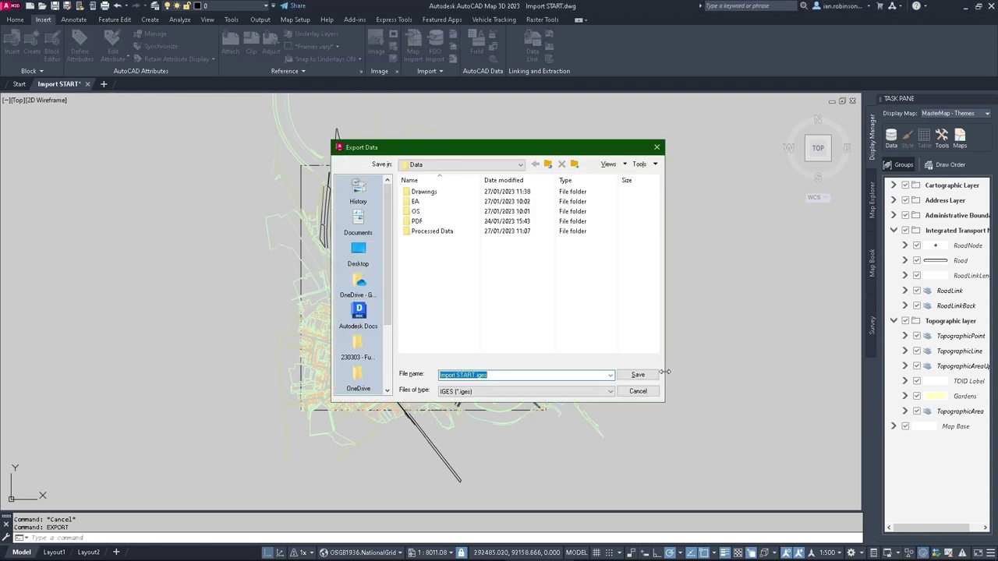
pyautogui.click(507, 392)
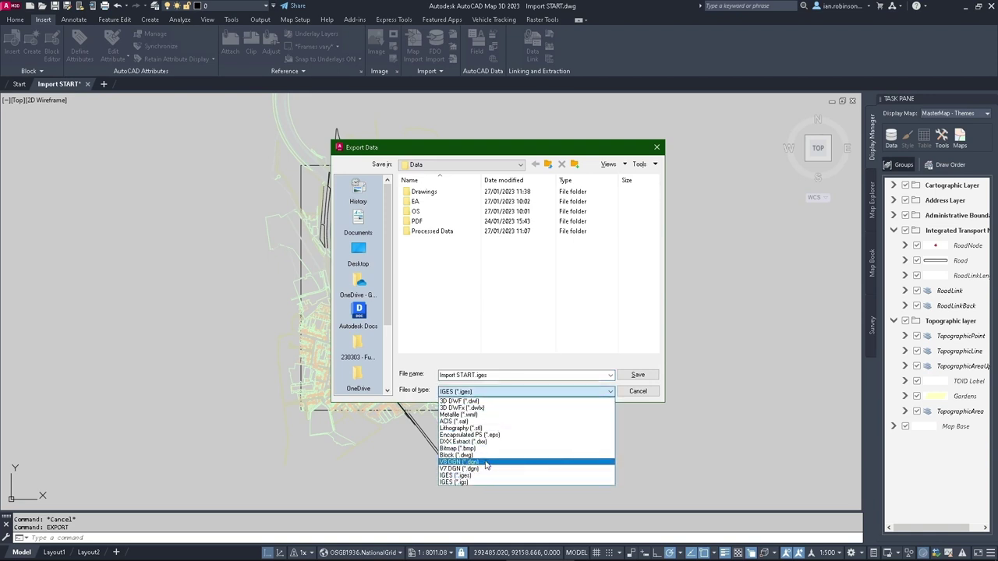
pyautogui.click(647, 394)
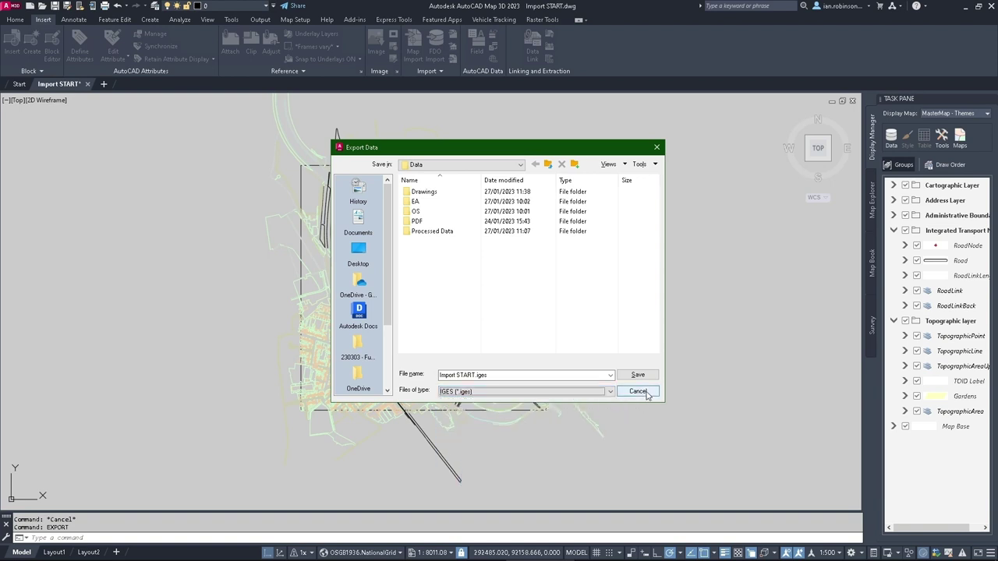
pyautogui.click(638, 392)
# Start the MAPEXPORT command and choose ESRI Shapefile (*.shp) as the export format
pyautogui.write('mape')
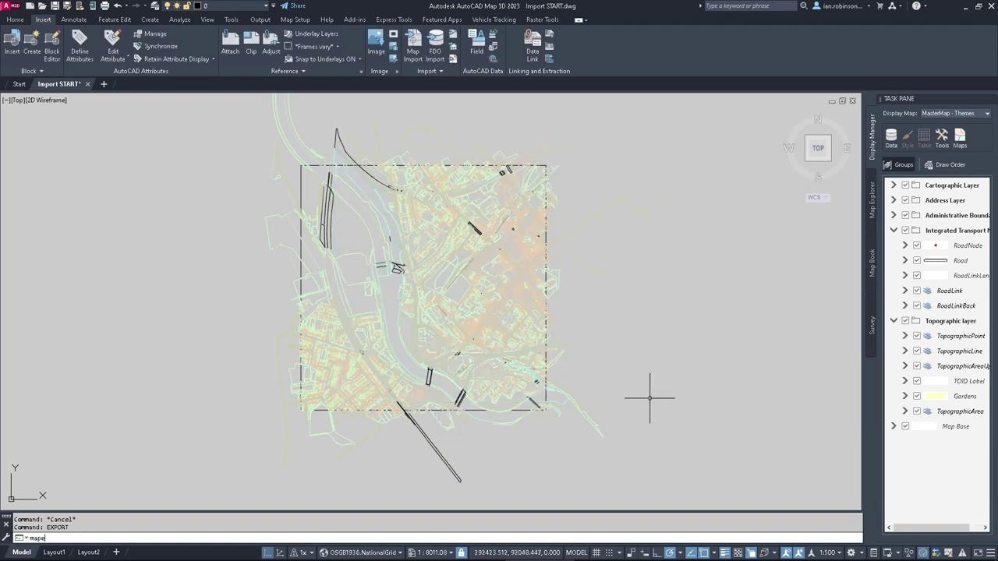
pyautogui.write('xport')
pyautogui.press('Return')
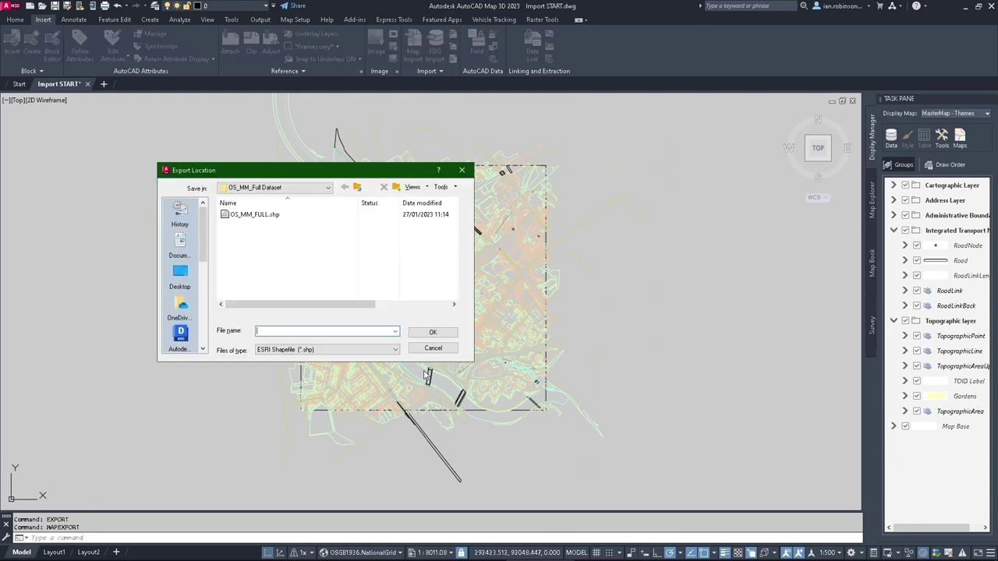
pyautogui.click(367, 349)
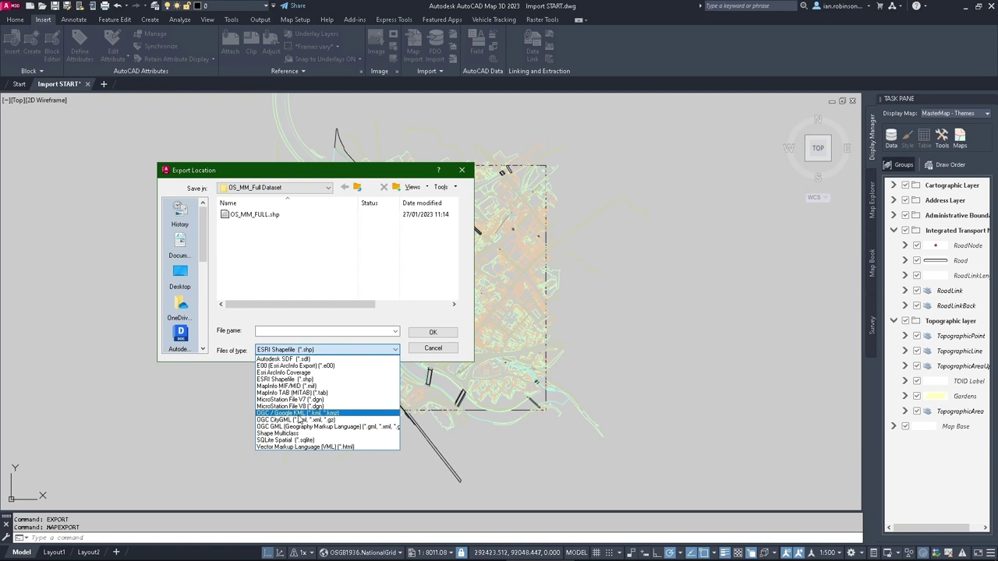
pyautogui.click(283, 380)
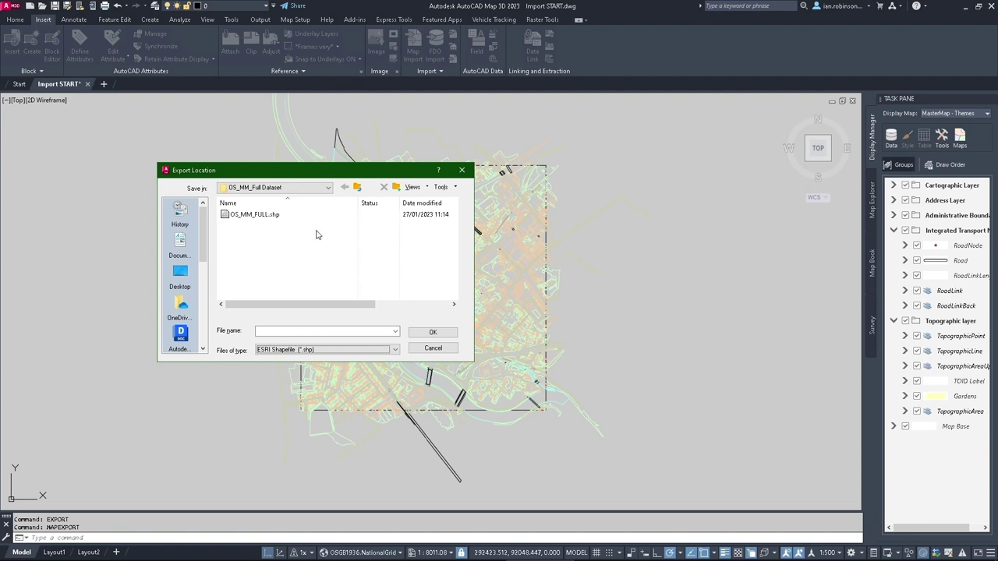
# Name the export file OS_MM_BUILDINGS in the Buildings Spatial folder under Shapefiles, and accept the export location
pyautogui.click(357, 188)
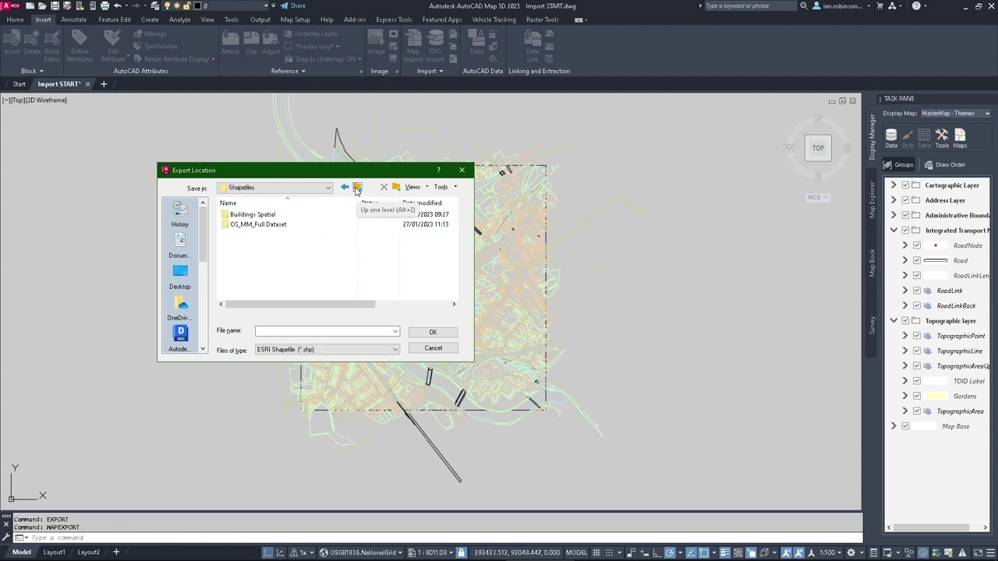
pyautogui.doubleClick(242, 215)
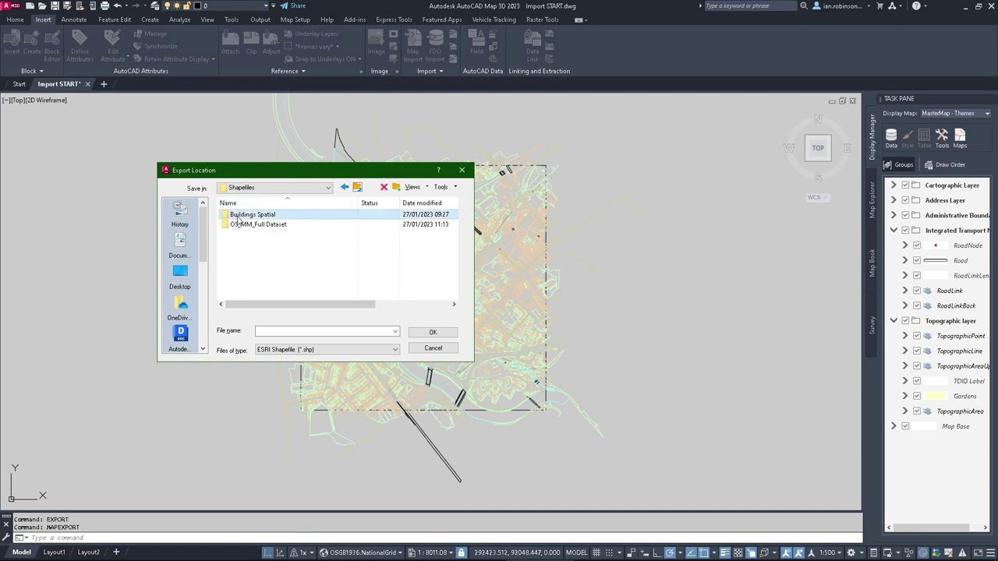
pyautogui.click(316, 332)
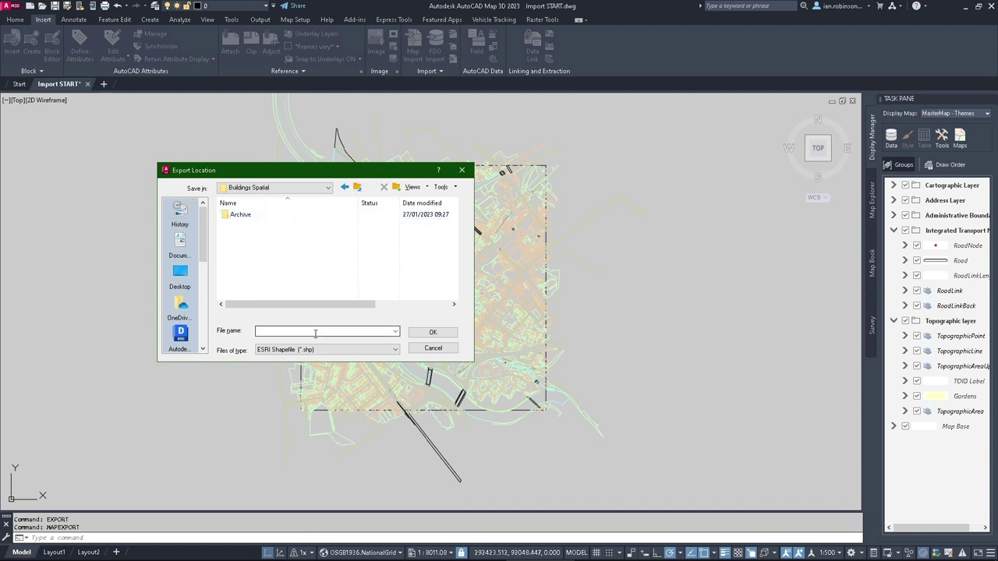
pyautogui.write('0S_MM')
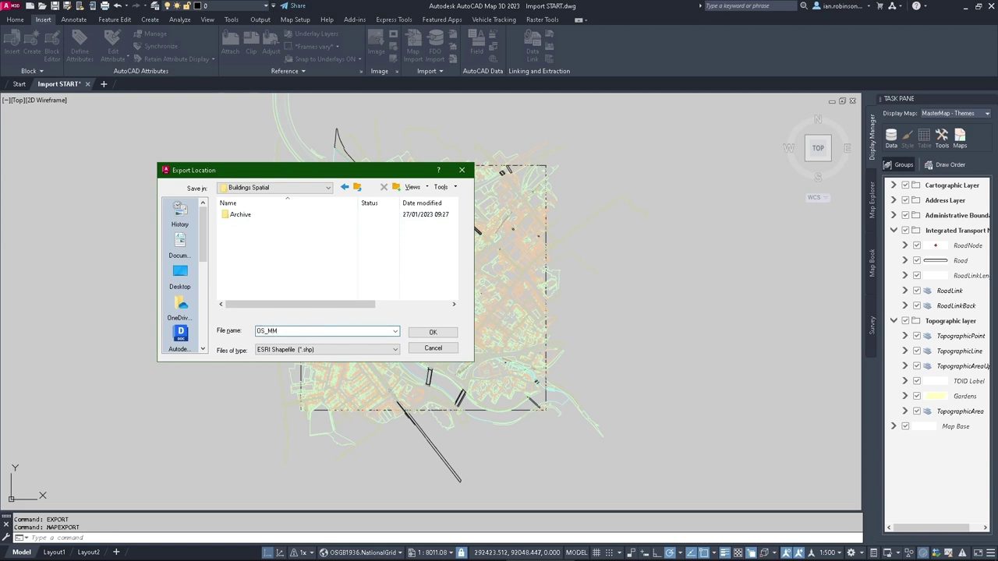
pyautogui.write('_BUILDINGS')
pyautogui.click(435, 334)
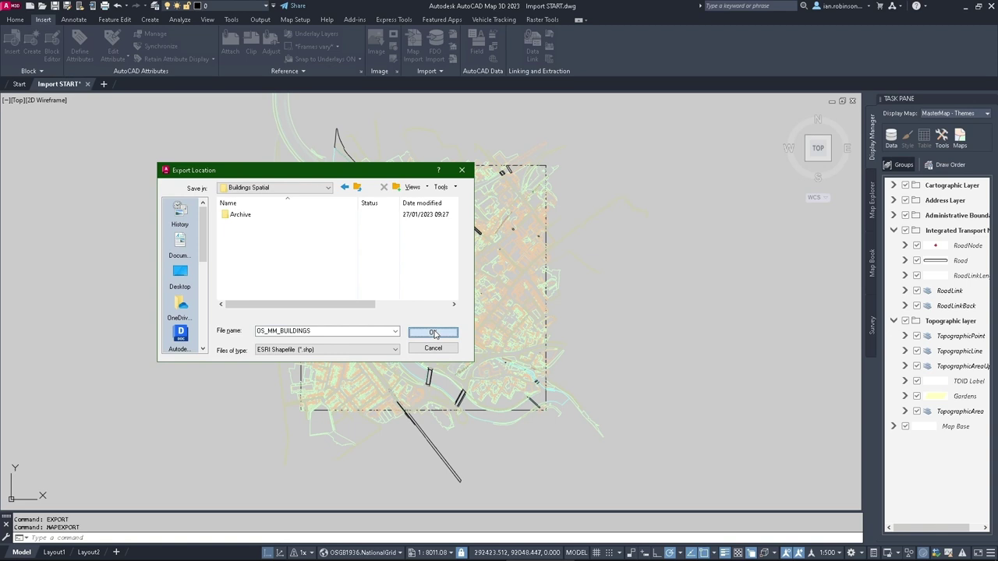
pyautogui.click(434, 333)
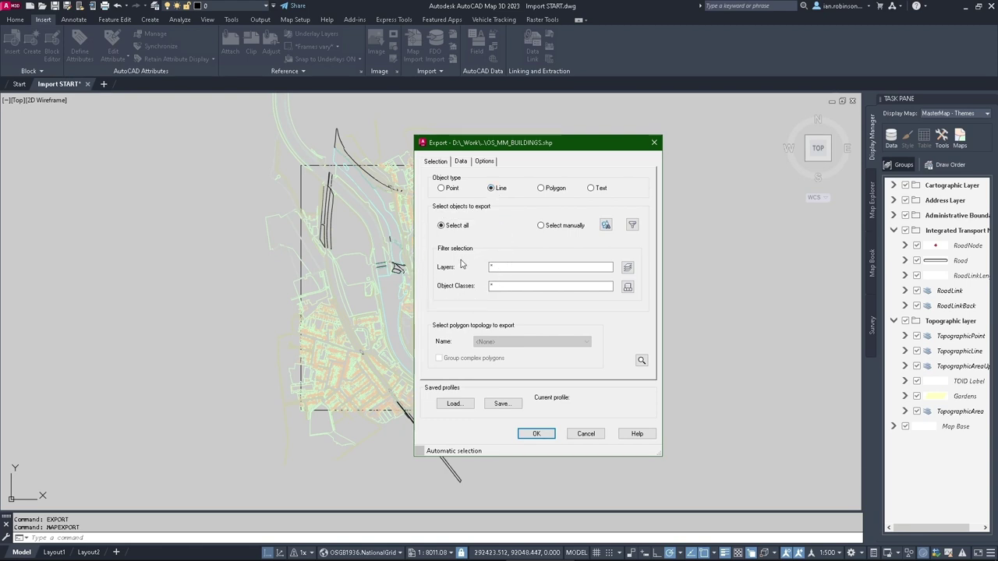
# Limit the export to objects on the Building layer, and open the attribute selection for the export table
pyautogui.click(628, 268)
pyautogui.scroll(-3, 529, 280)
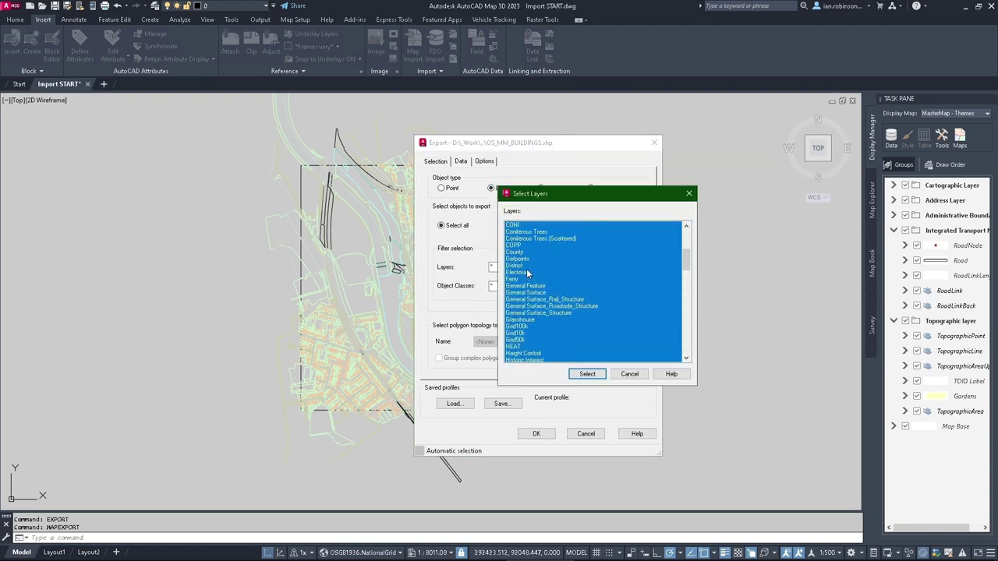
pyautogui.scroll(6, 527, 271)
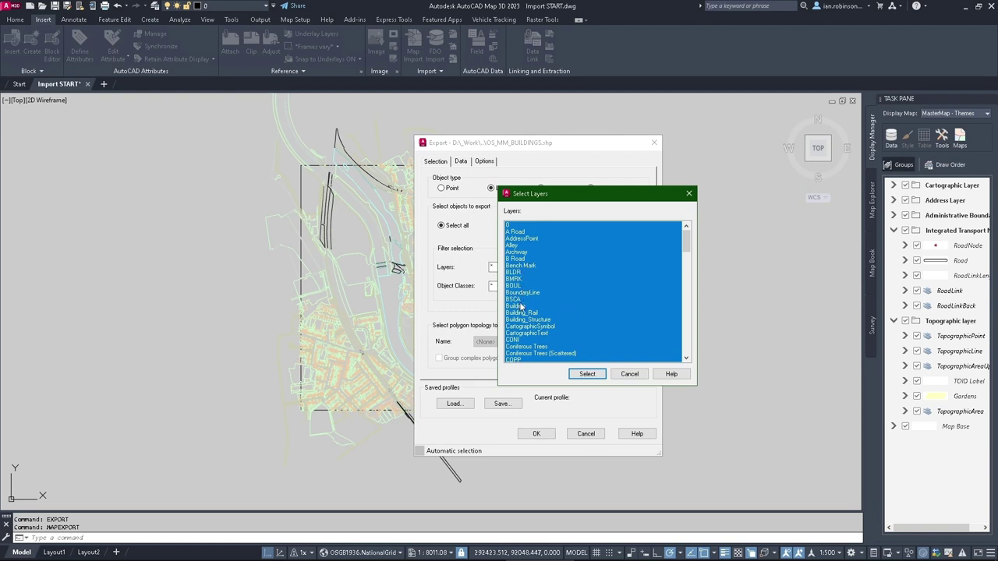
pyautogui.click(521, 306)
pyautogui.click(587, 374)
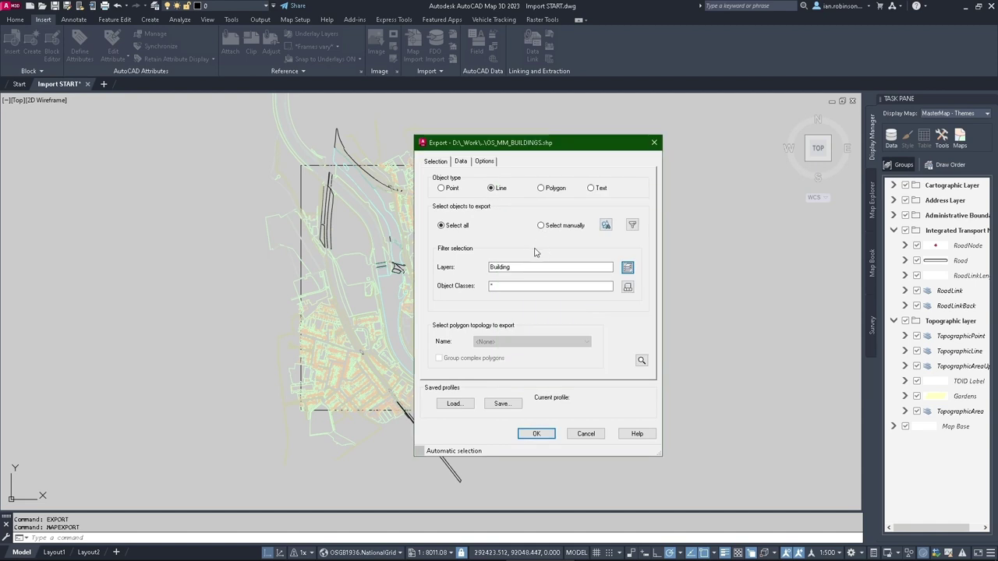
pyautogui.click(463, 269)
pyautogui.click(464, 165)
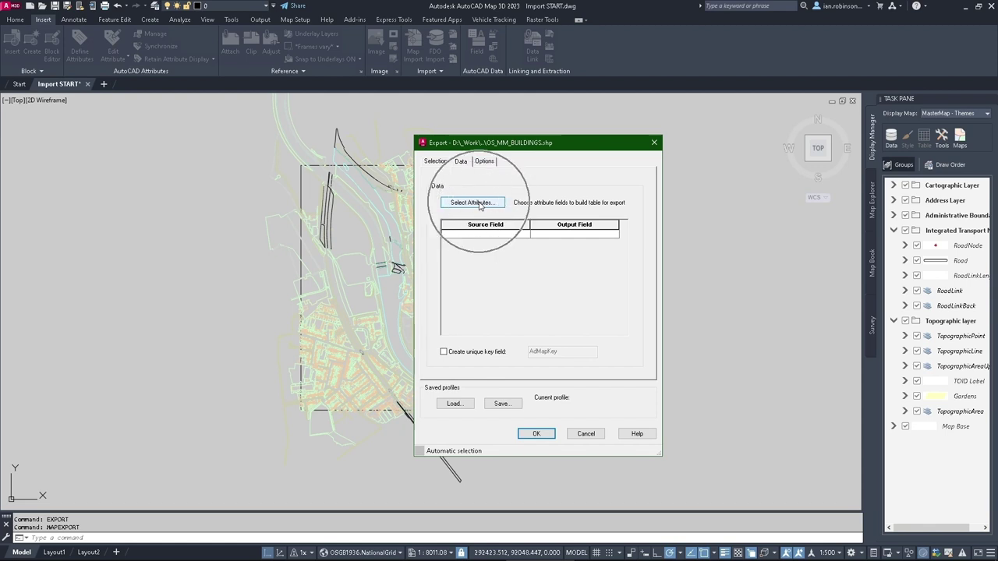
pyautogui.click(477, 203)
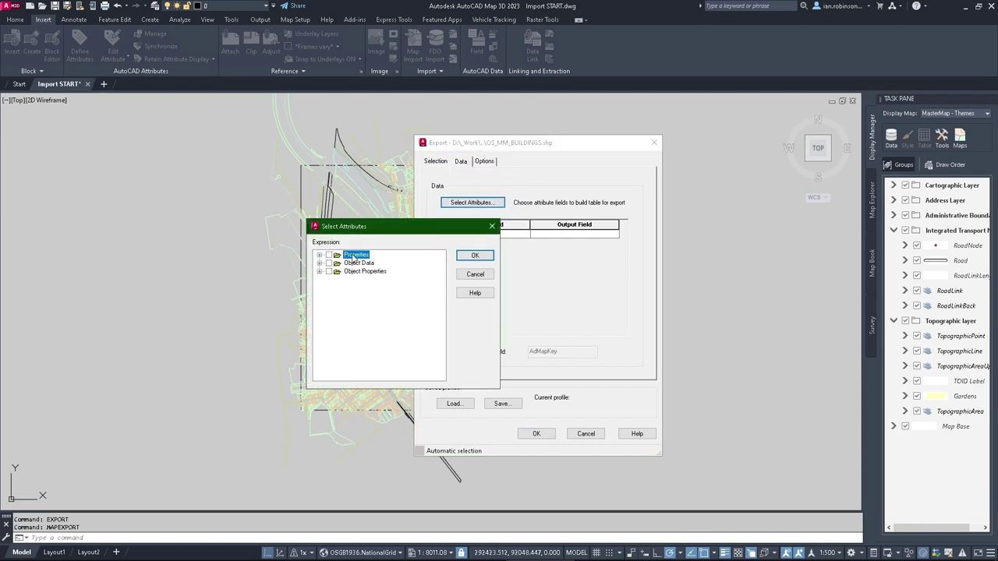
pyautogui.click(318, 256)
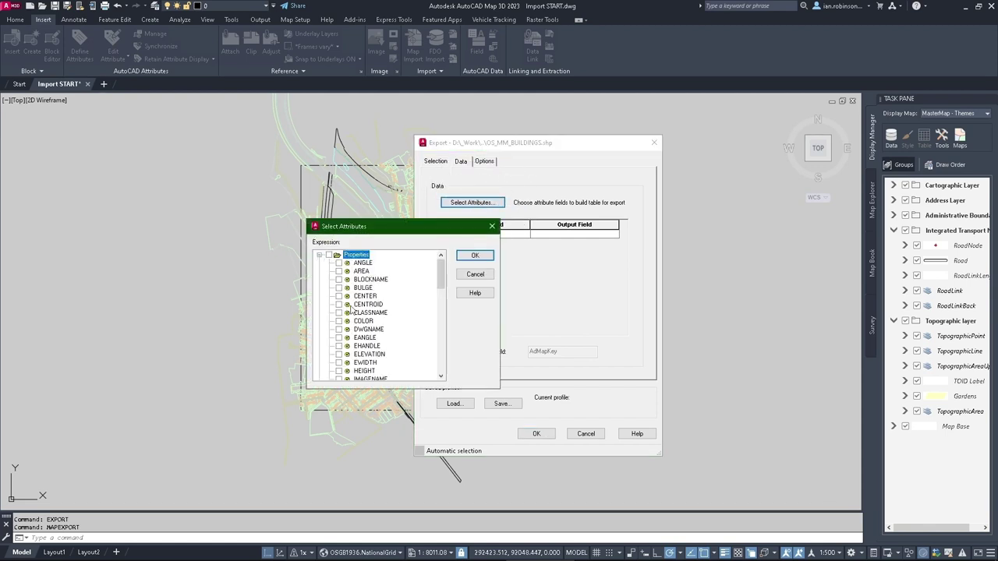
pyautogui.click(339, 271)
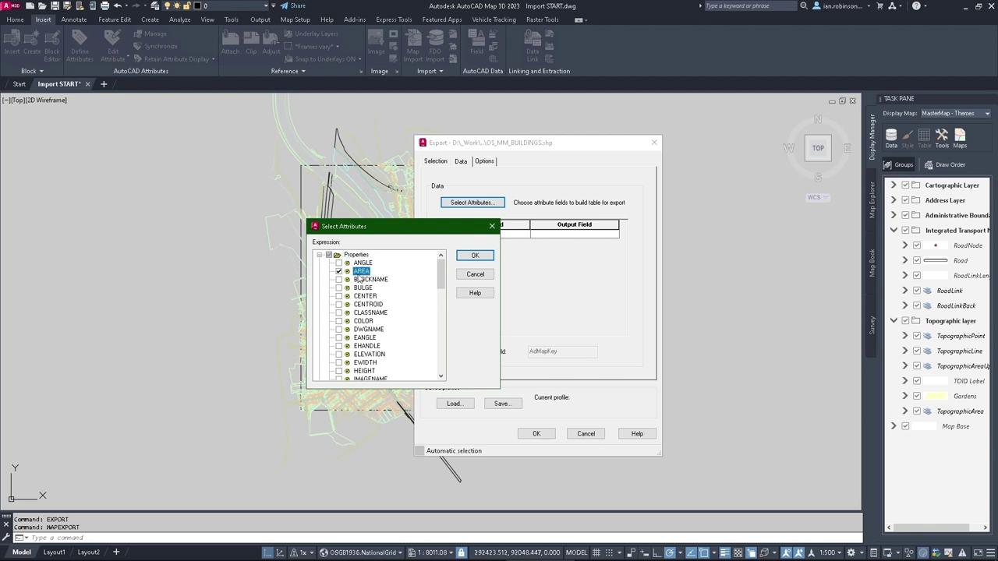
pyautogui.click(319, 255)
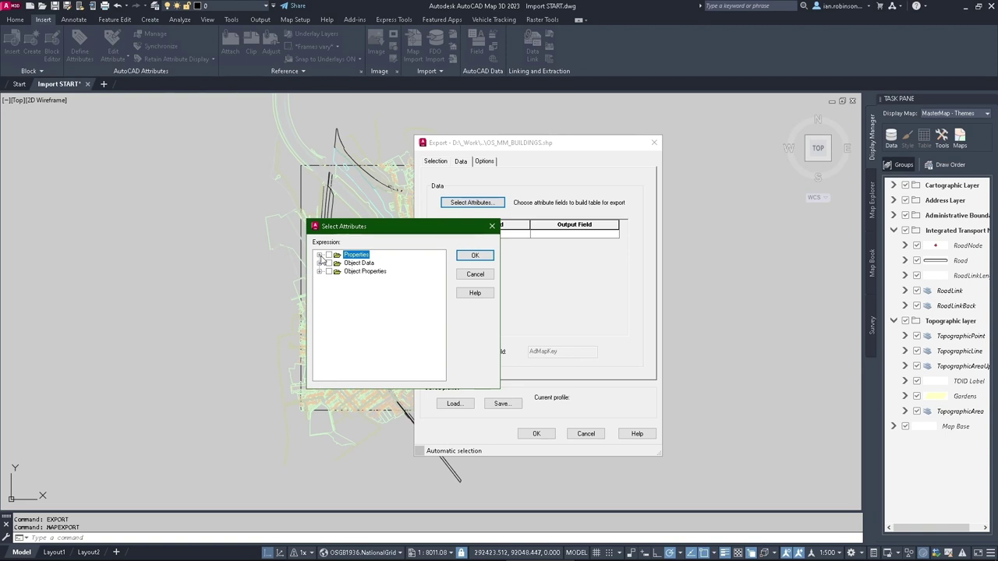
# Select the whole TopographicArea object data table, with all its fields, as attributes for the export
pyautogui.click(351, 264)
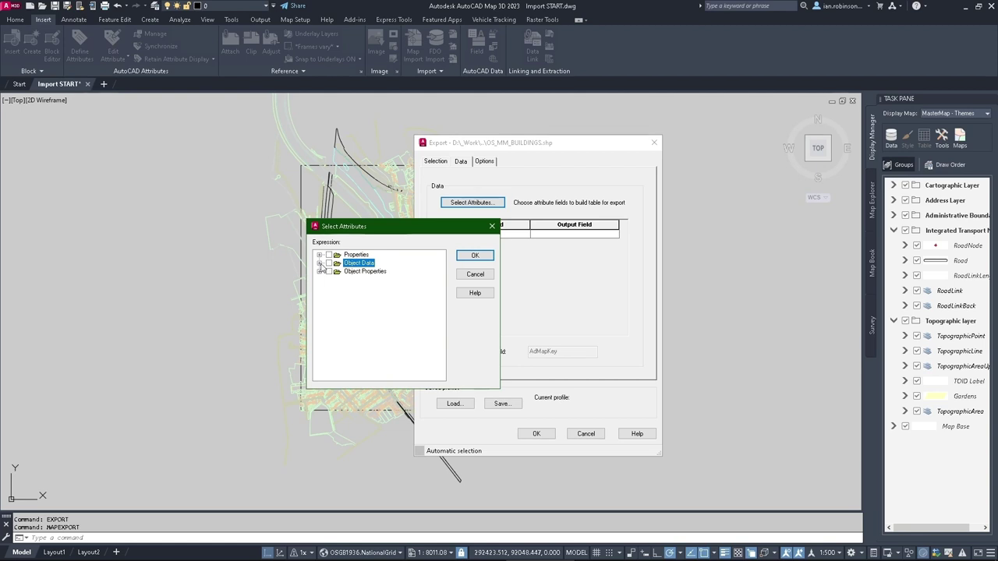
pyautogui.click(320, 264)
pyautogui.scroll(-1, 390, 326)
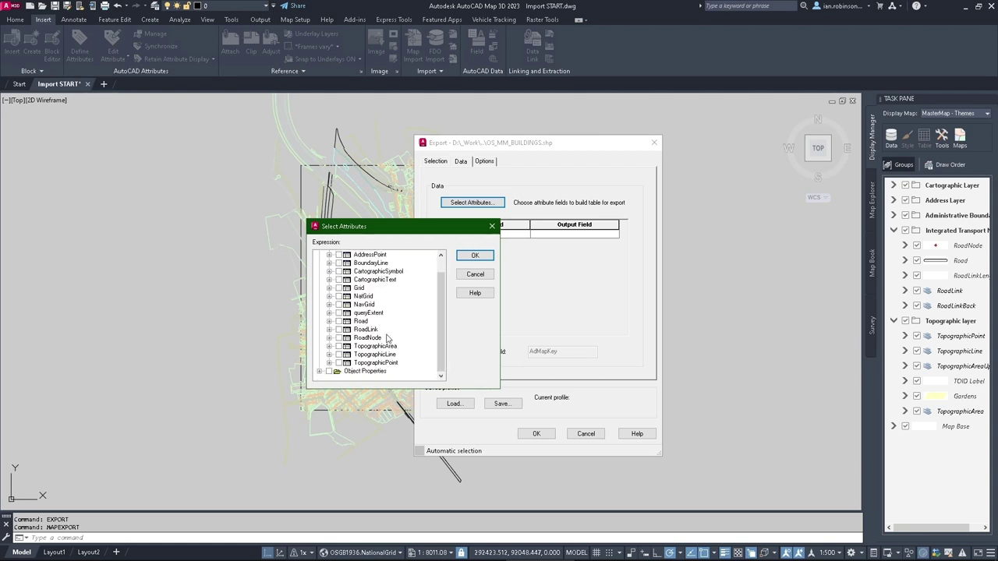
pyautogui.click(369, 346)
pyautogui.click(338, 347)
pyautogui.click(330, 347)
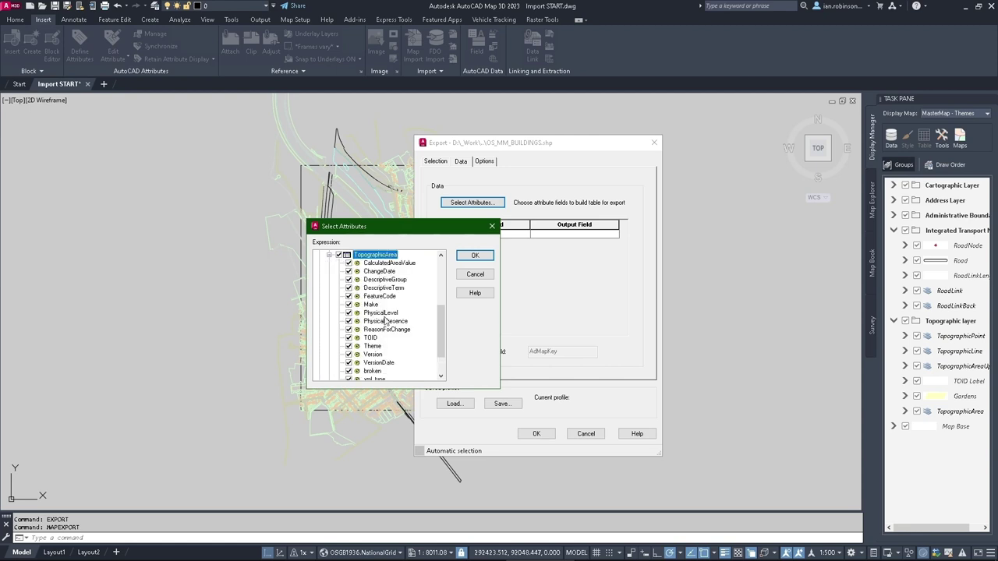
# Review the fields under TopographicArea, such as DescriptiveGroup and TOID, and accept the attribute selection
pyautogui.click(377, 265)
pyautogui.scroll(-1, 377, 265)
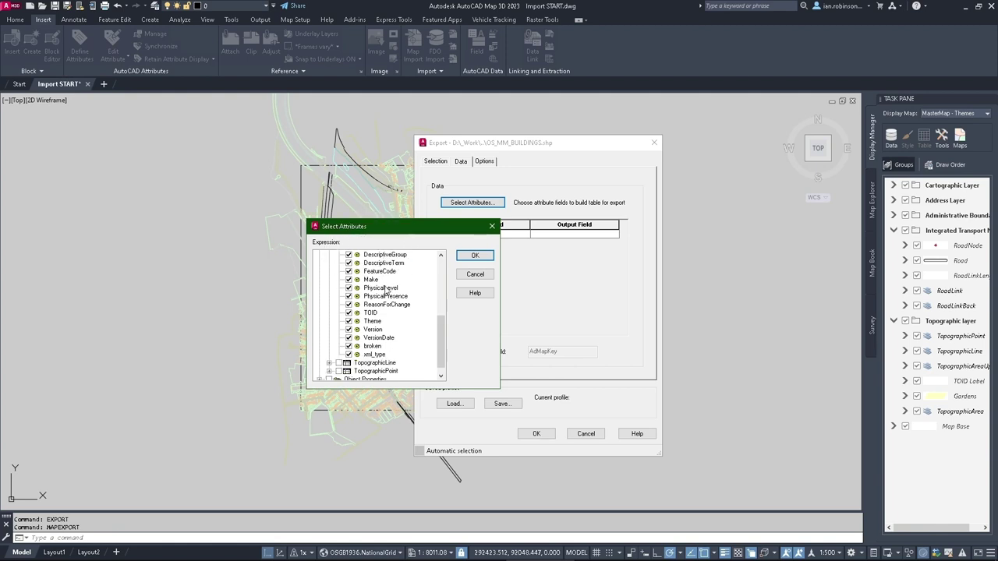
pyautogui.scroll(1, 382, 296)
pyautogui.scroll(2, 382, 301)
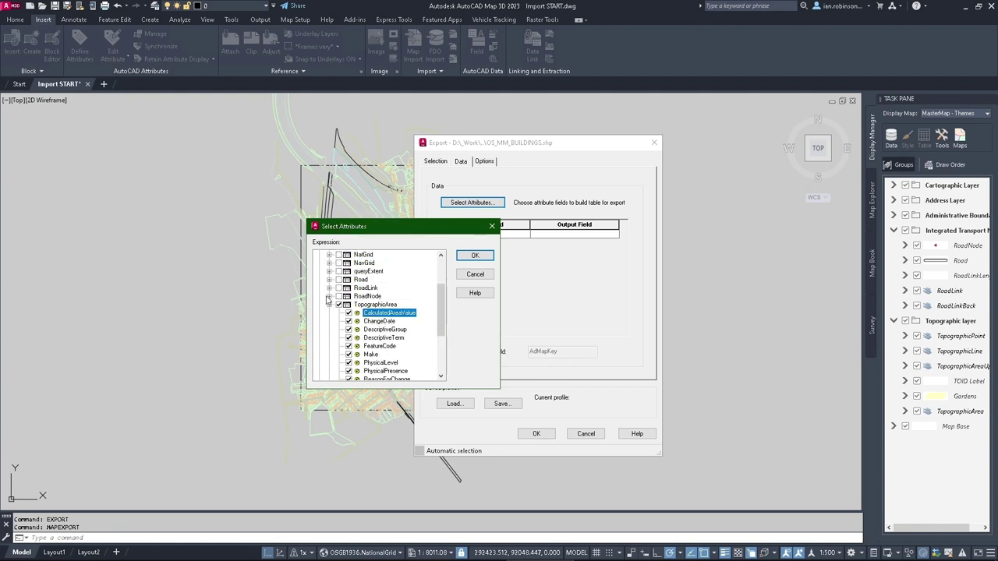
pyautogui.click(329, 305)
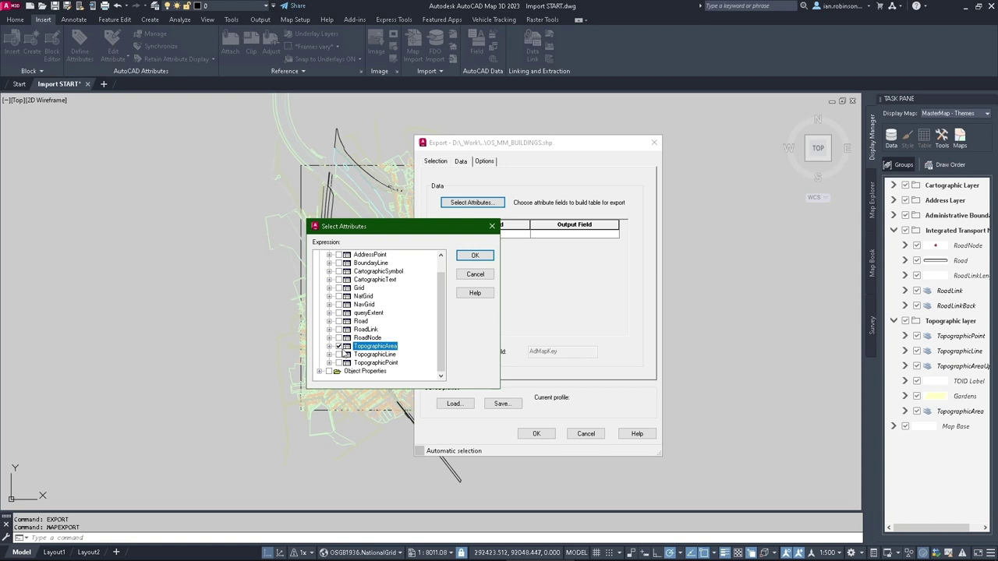
pyautogui.click(337, 346)
pyautogui.click(475, 256)
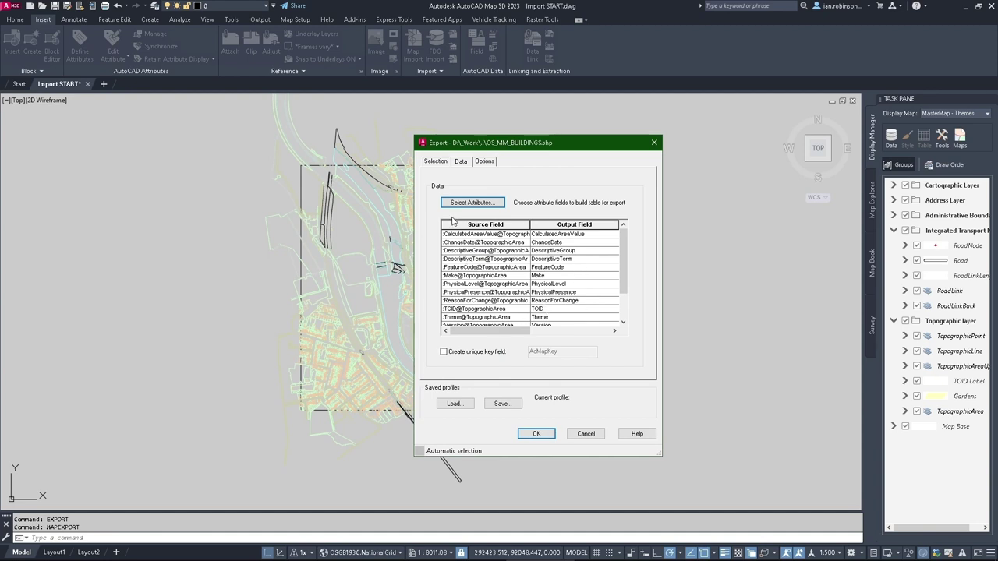
# Review the export's coordinate conversion and the 2D or 3D shapefile driver options, and return to the object selection settings
pyautogui.click(483, 161)
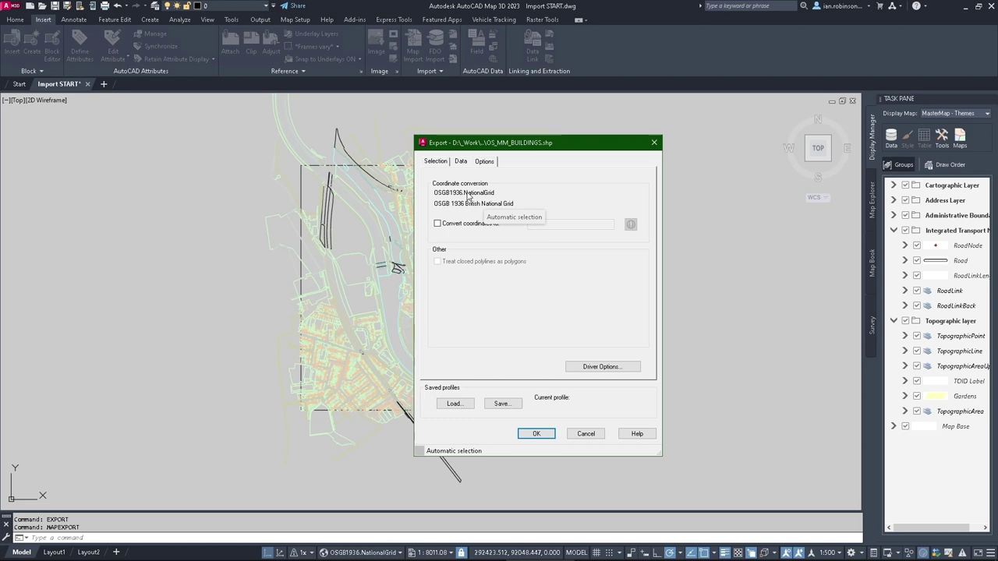
pyautogui.click(586, 367)
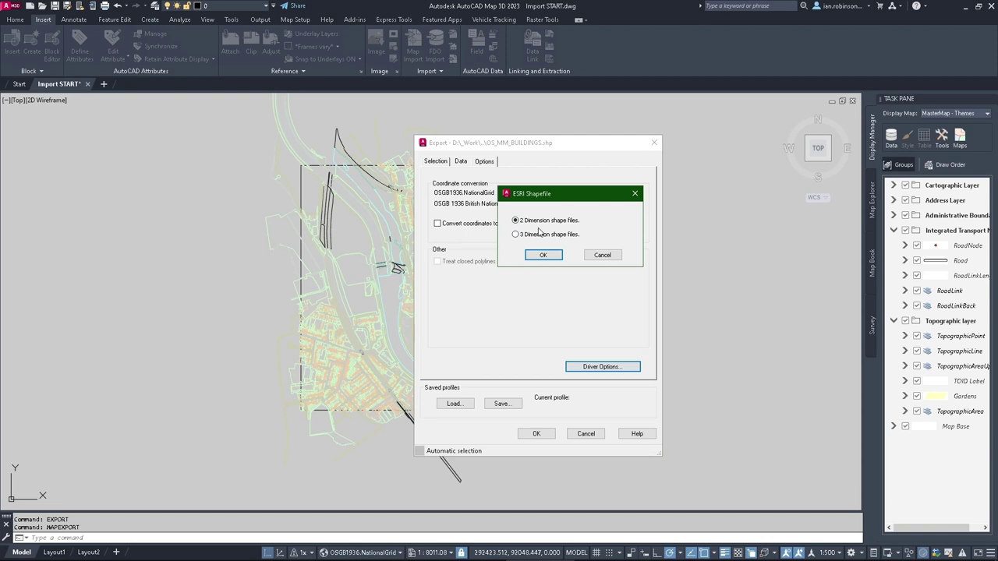
pyautogui.click(603, 255)
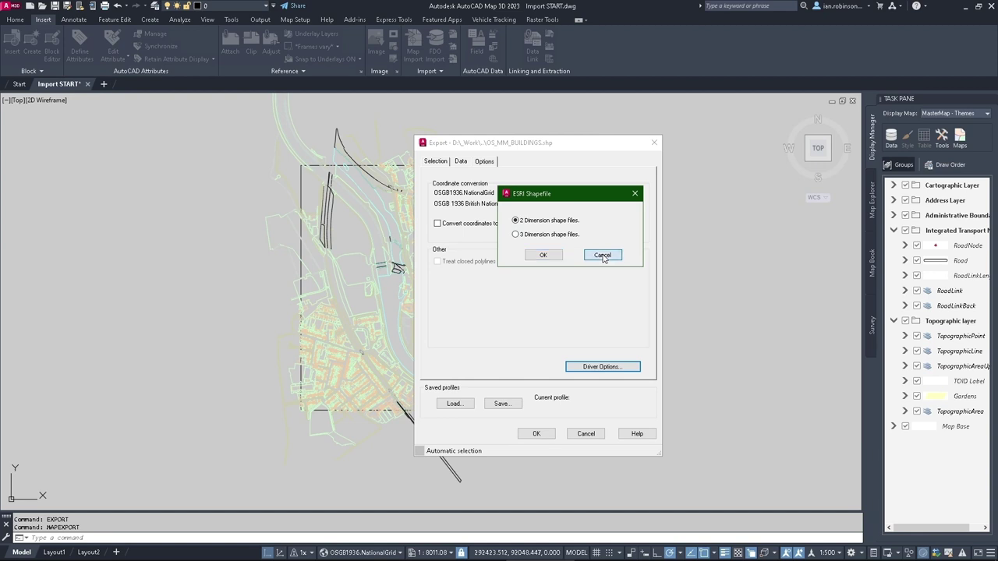
pyautogui.click(459, 161)
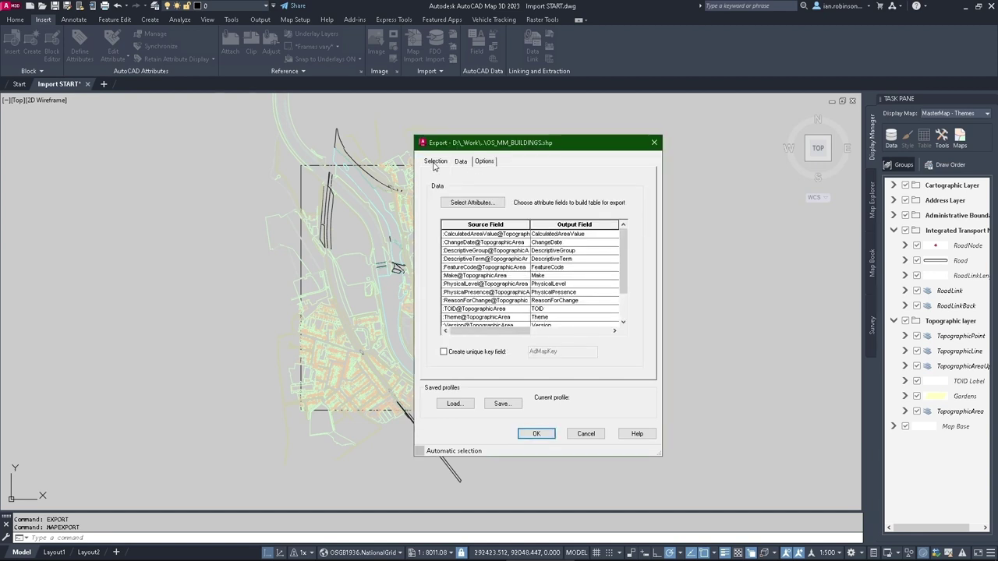
pyautogui.click(436, 162)
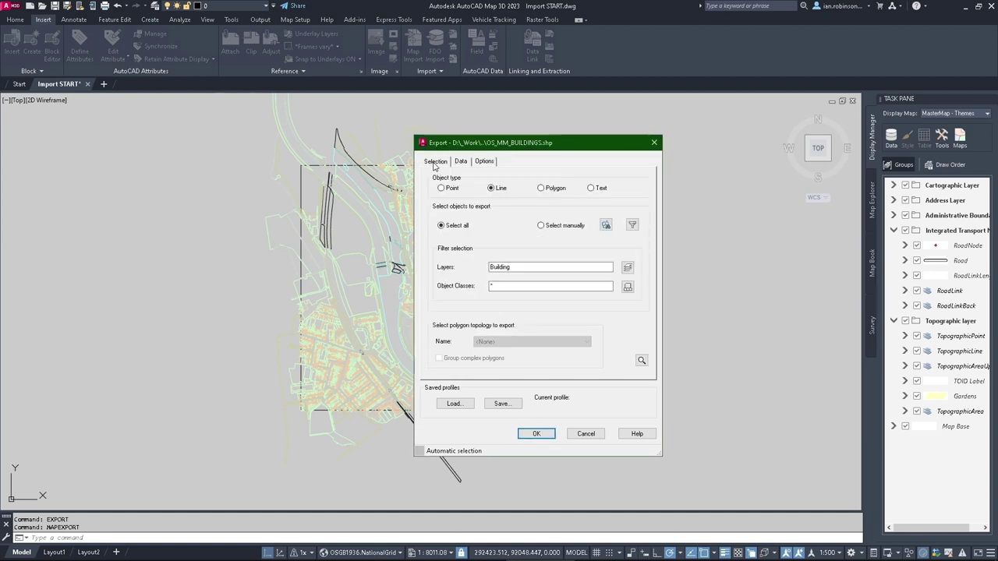
# Run the export of the Building layer's line objects to OS_MM_BUILDINGS.shp
pyautogui.click(536, 275)
pyautogui.click(503, 188)
pyautogui.click(537, 434)
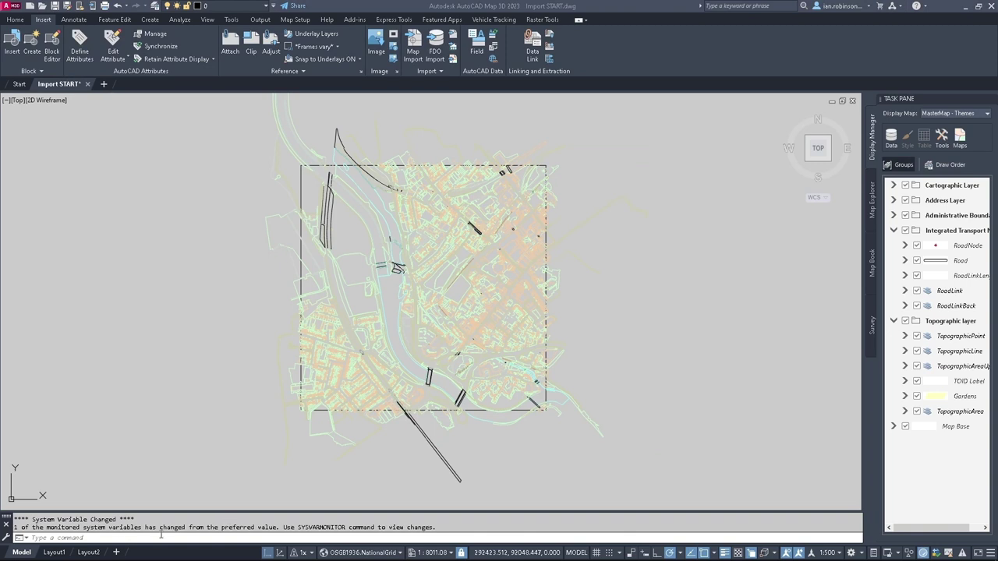
# Check how many objects were exported in the full command history, and close the history window
pyautogui.hotkey('ctrl', 'F2')
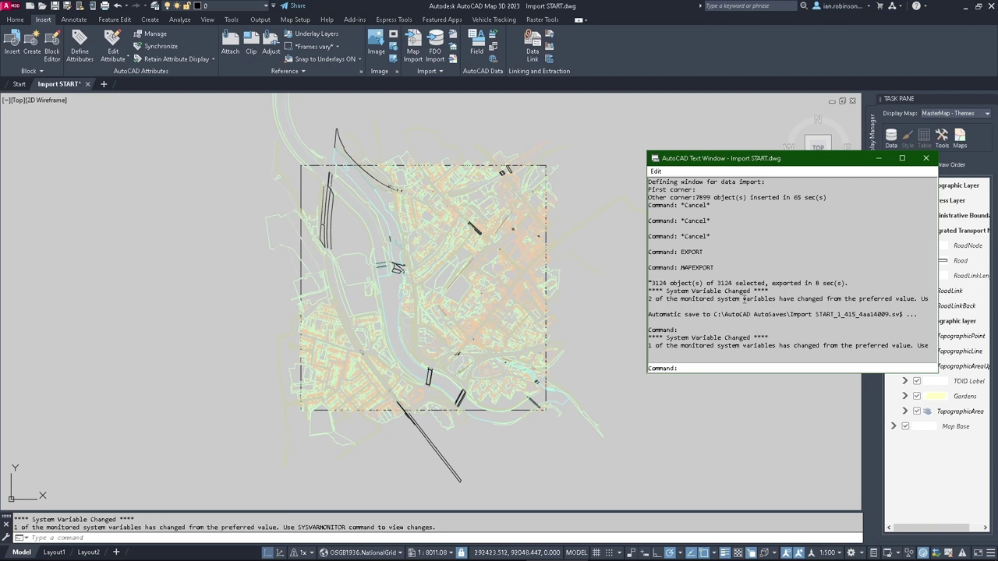
pyautogui.moveTo(846, 283); pyautogui.dragTo(630, 284)
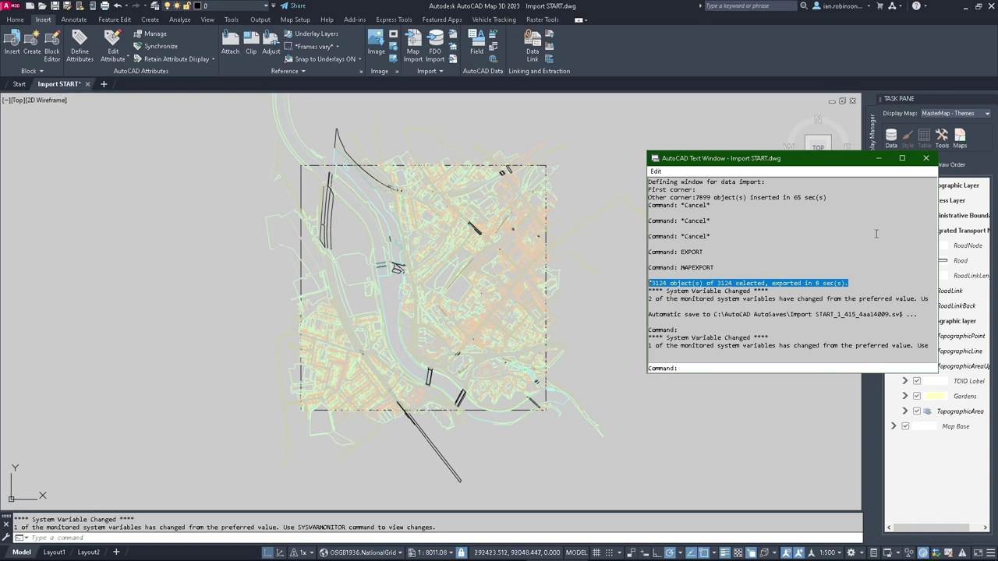
pyautogui.click(927, 159)
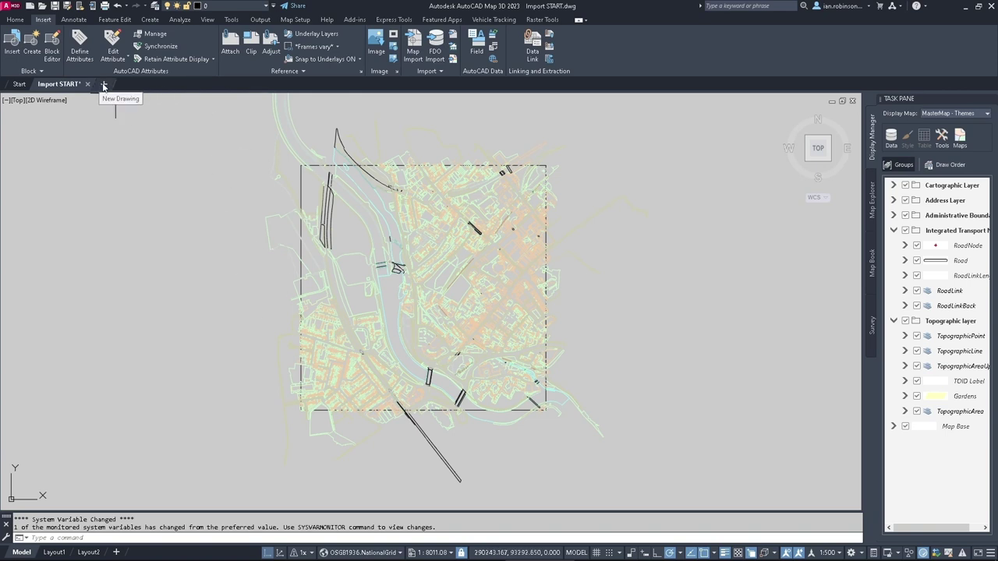
# Create a new drawing, and in File Explorer open the Buildings Spatial folder under Processed Data, Shapefiles
pyautogui.click(103, 86)
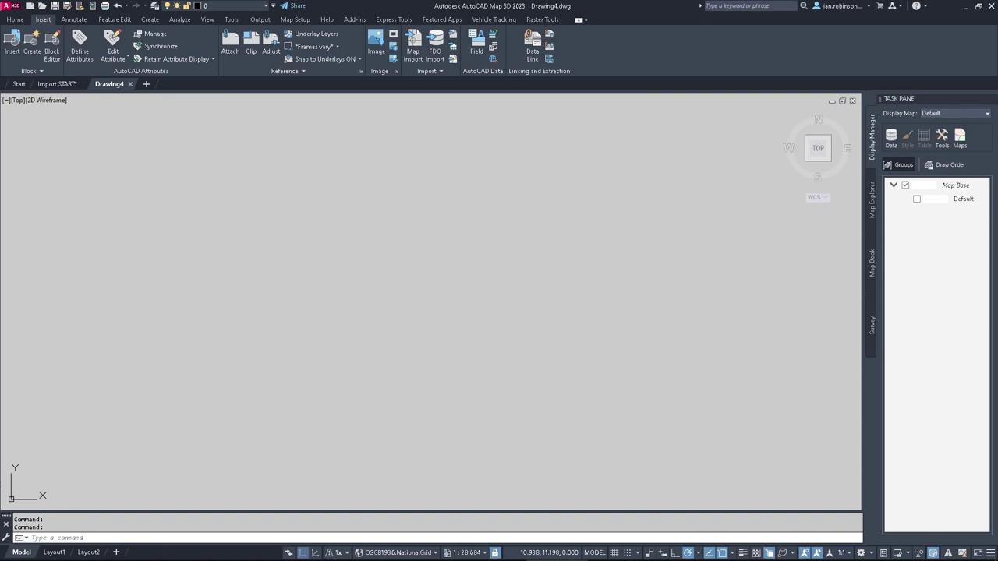
pyautogui.hotkey('alt', 'Tab')
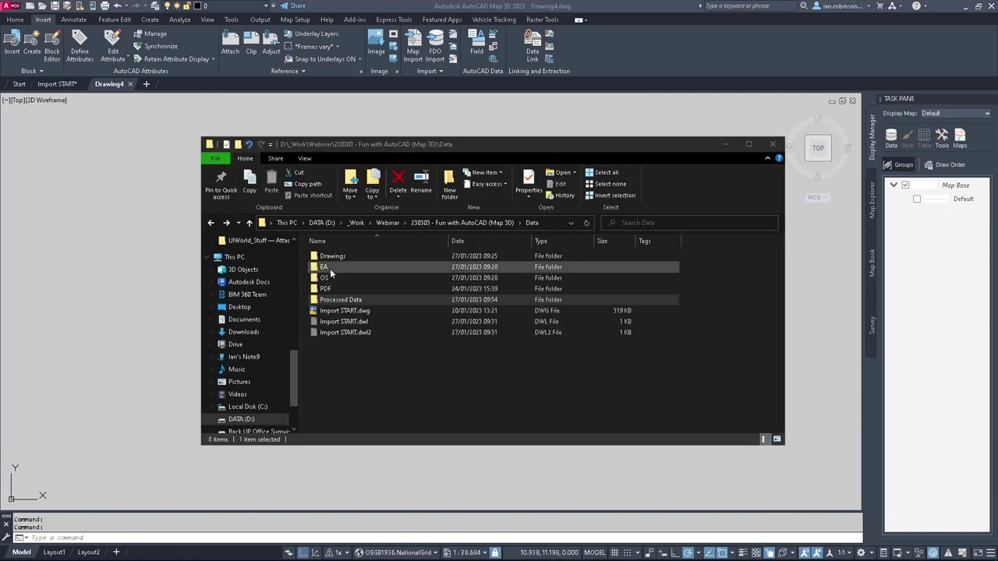
pyautogui.doubleClick(332, 300)
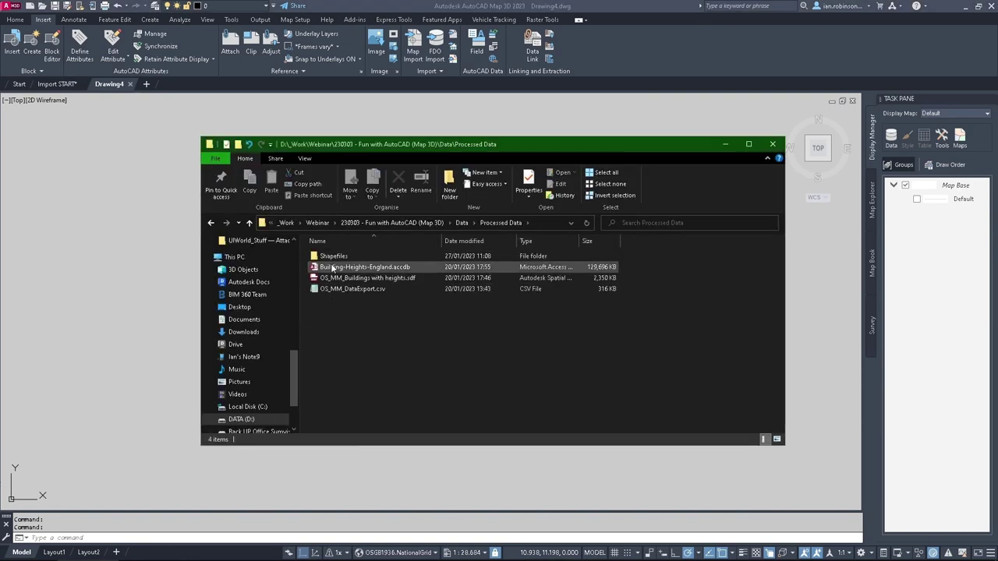
pyautogui.doubleClick(330, 264)
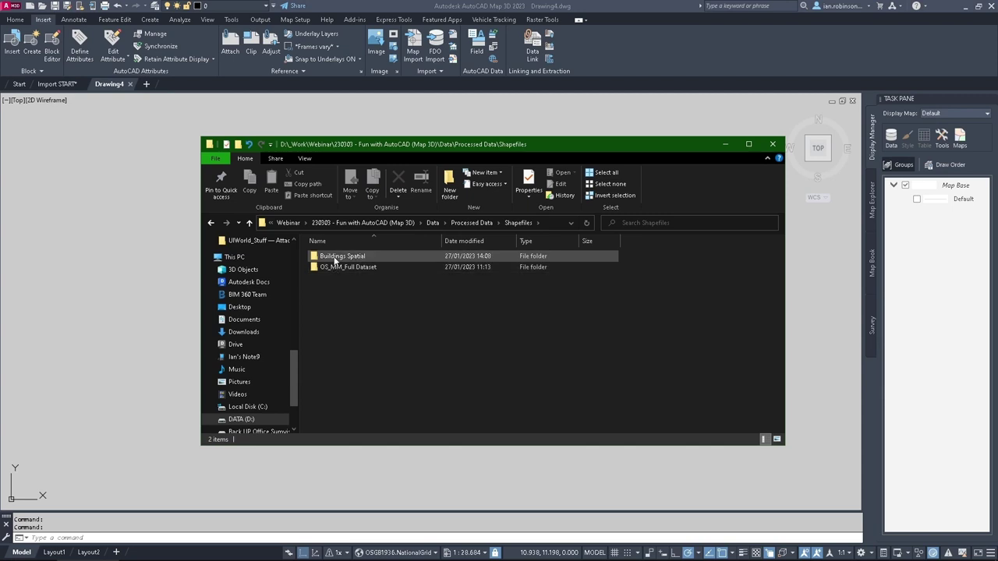
pyautogui.doubleClick(336, 259)
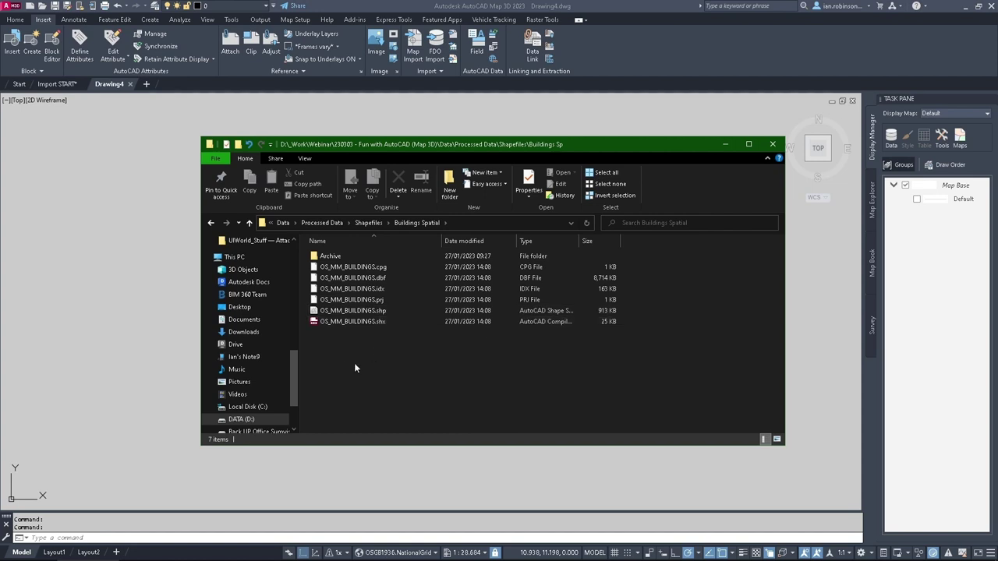
# Look over the exported .shp, .prj and .dbf files, and add OS_MM_BUILDINGS.shp to the new drawing as a feature layer
pyautogui.click(369, 312)
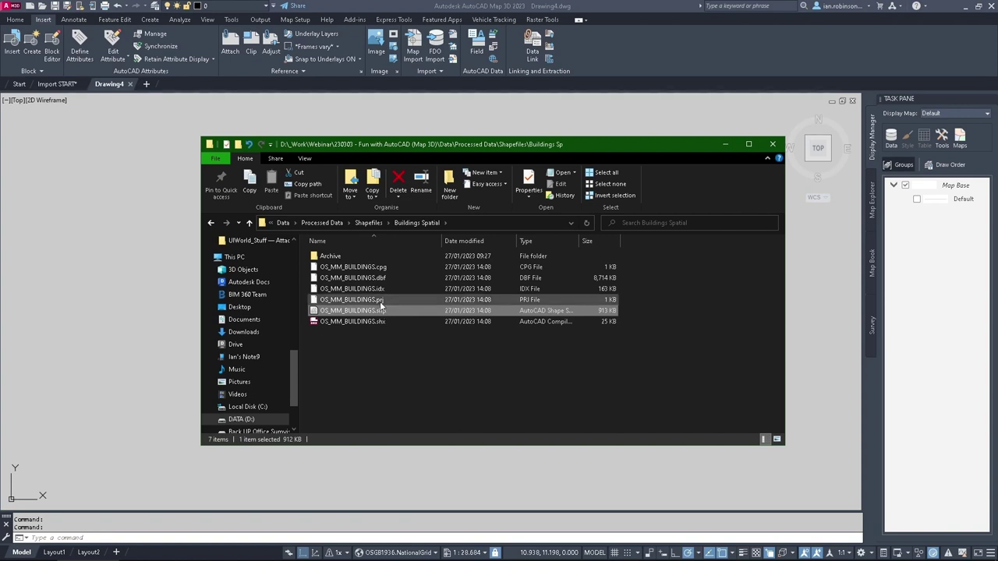
pyautogui.click(381, 302)
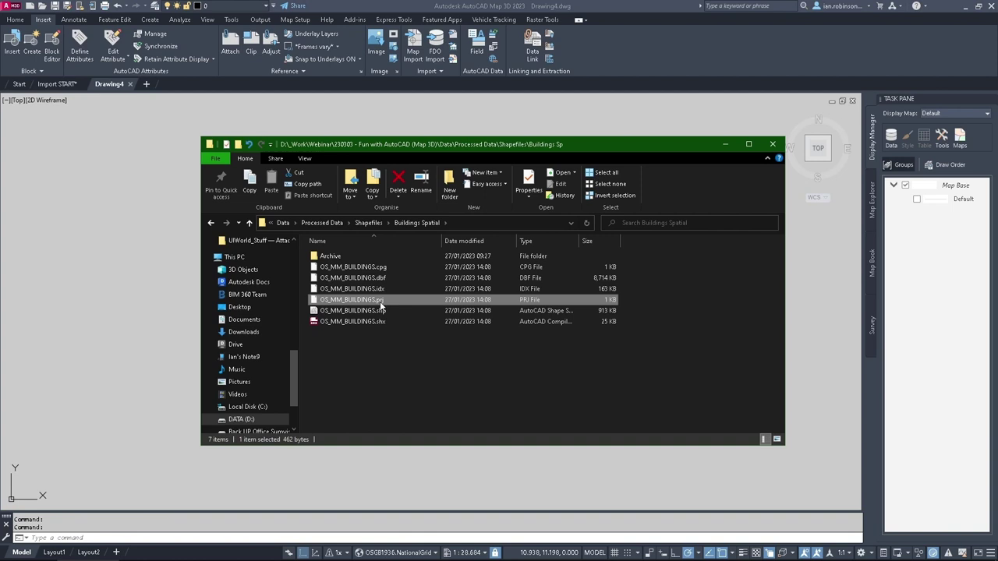
pyautogui.click(369, 280)
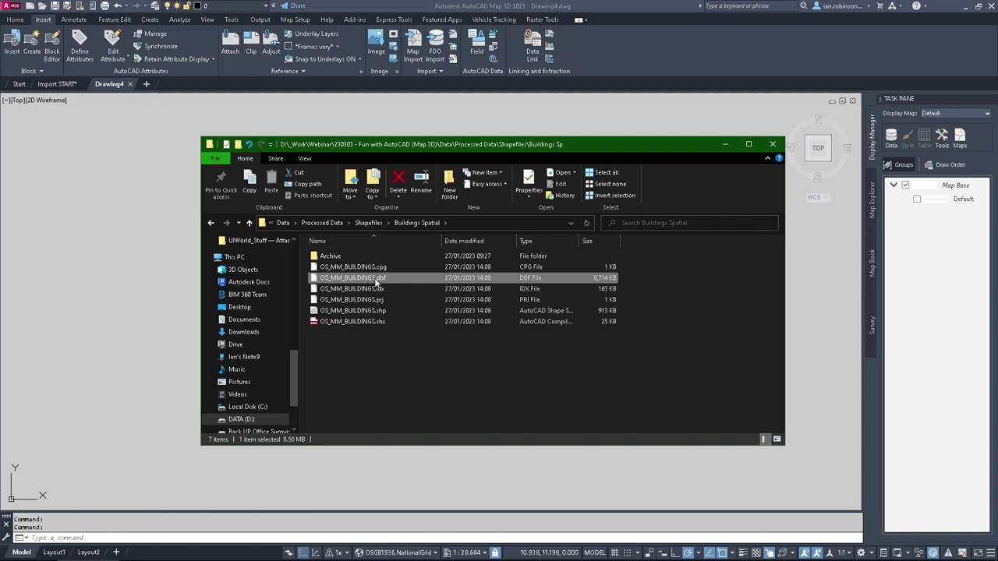
pyautogui.click(368, 311)
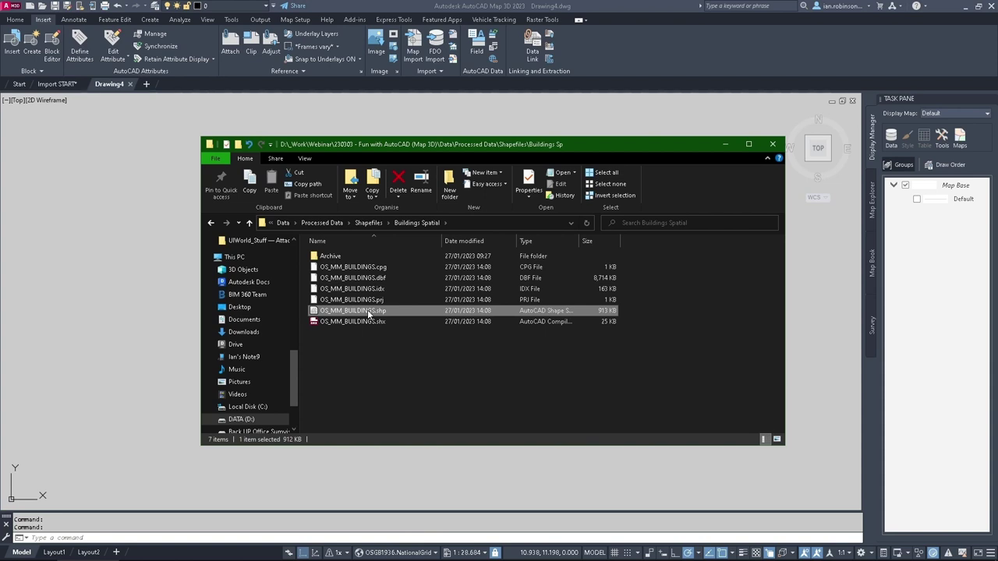
pyautogui.moveTo(367, 310)
pyautogui.mouseDown()
pyautogui.moveTo(243, 308)
pyautogui.moveTo(112, 263)
pyautogui.mouseUp()
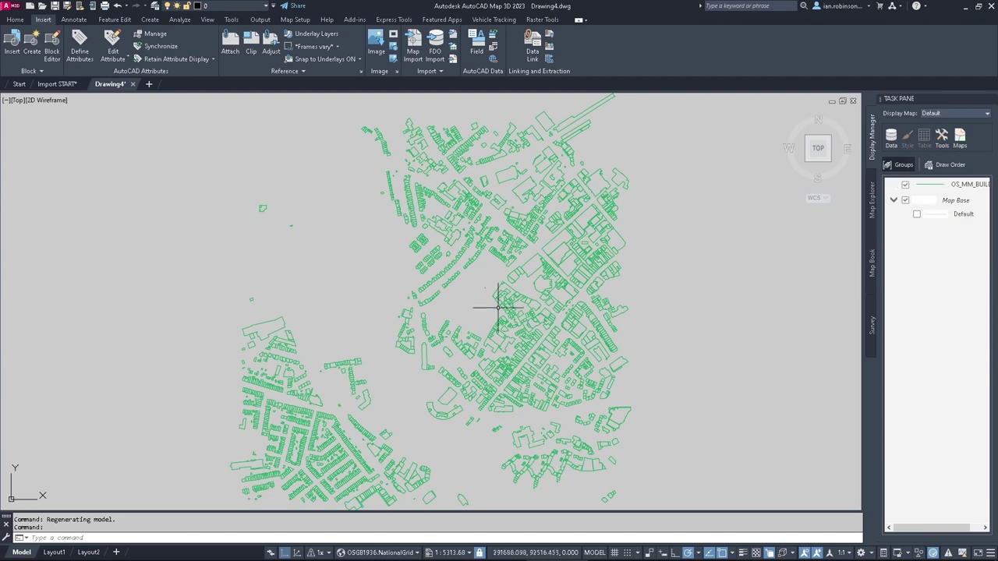
# Select the long narrow building near the middle of the map and show its feature properties
pyautogui.moveTo(445, 369); pyautogui.dragTo(494, 286, button='middle')
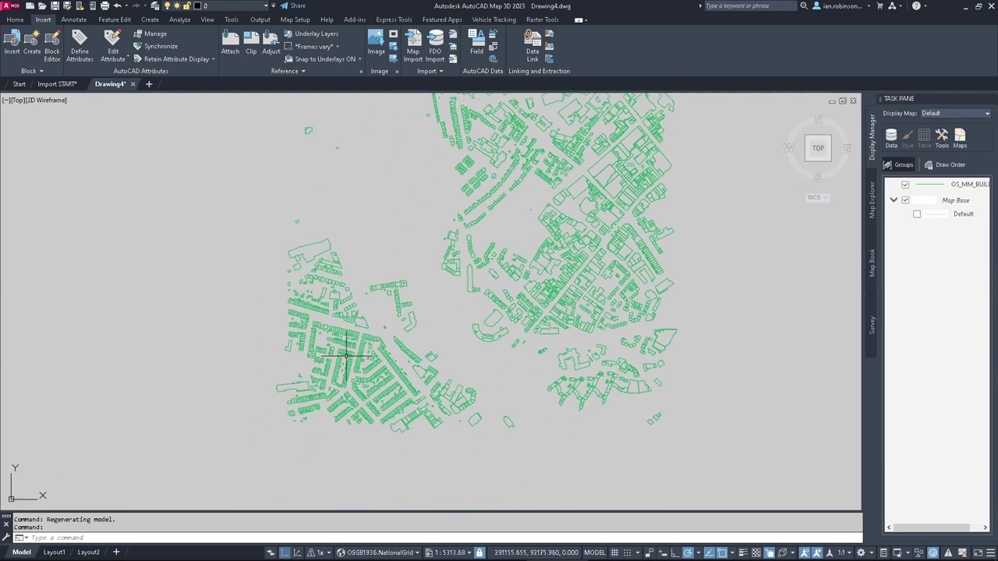
pyautogui.scroll(4, 346, 353)
pyautogui.scroll(4, 559, 247)
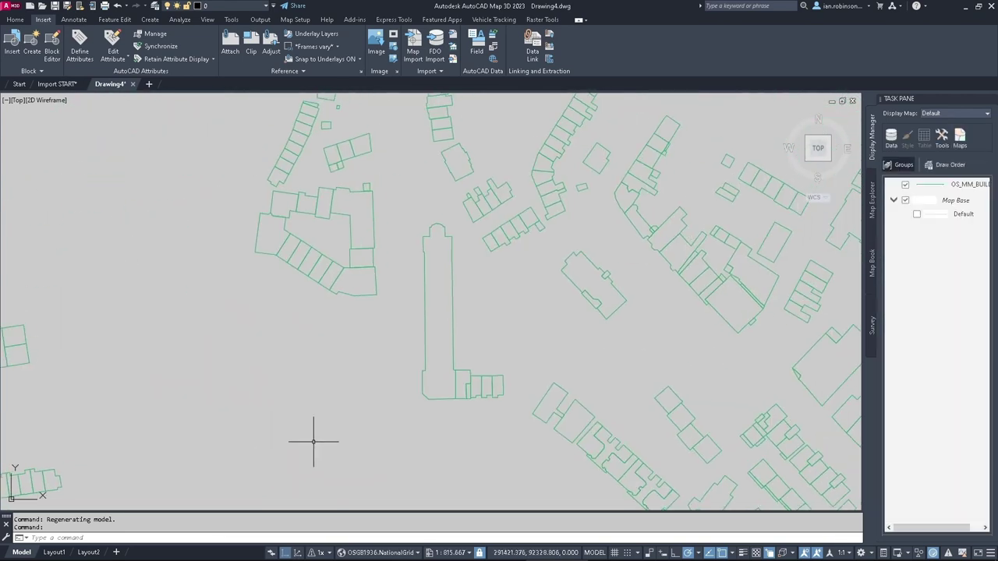
pyautogui.scroll(-2, 435, 334)
pyautogui.scroll(-2, 499, 297)
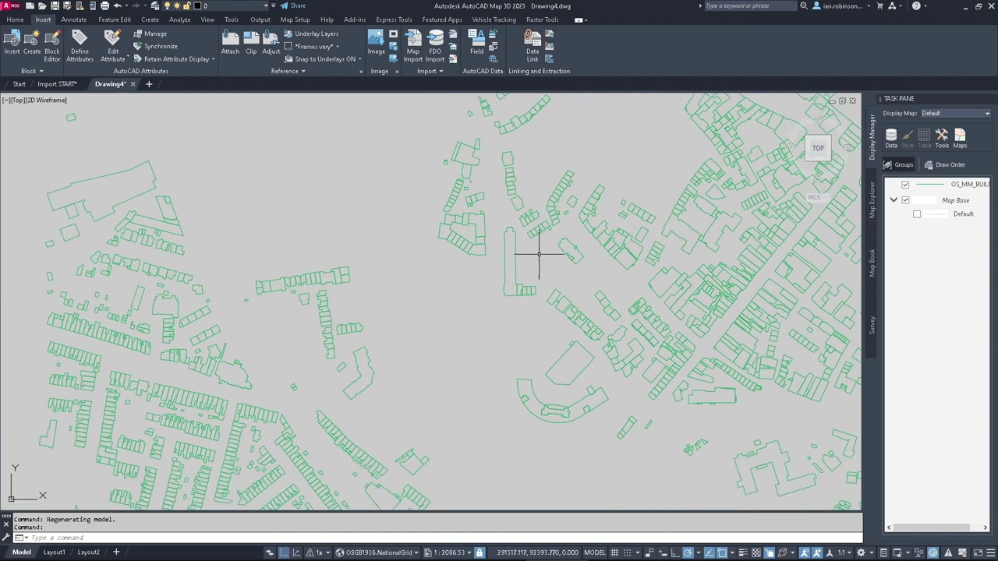
pyautogui.click(512, 241)
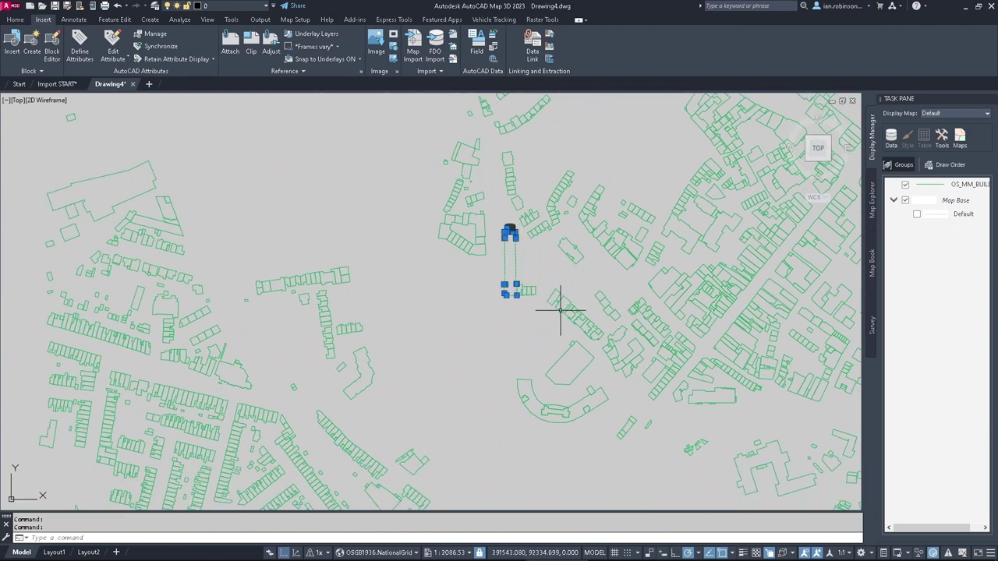
pyautogui.rightClick(376, 180)
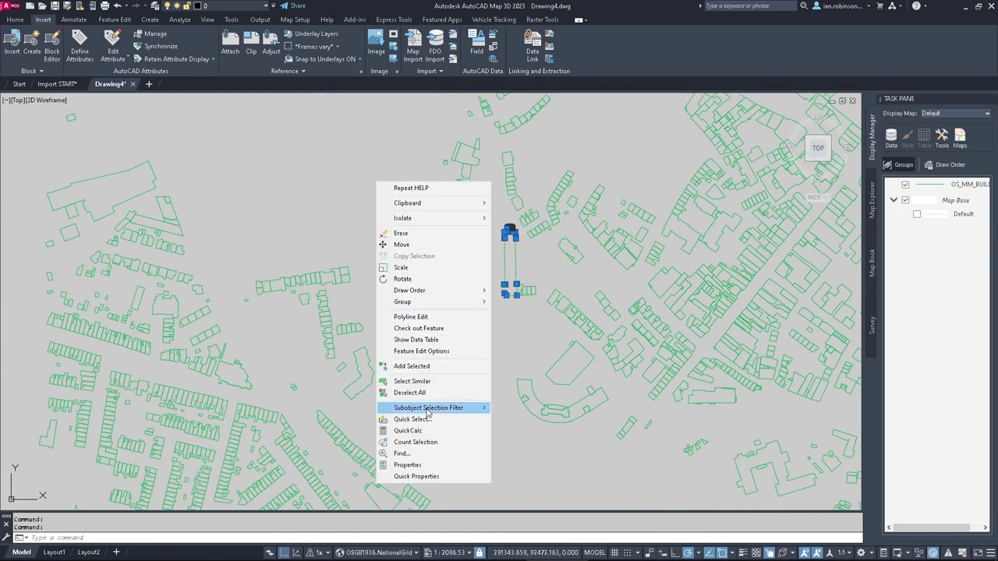
pyautogui.click(407, 465)
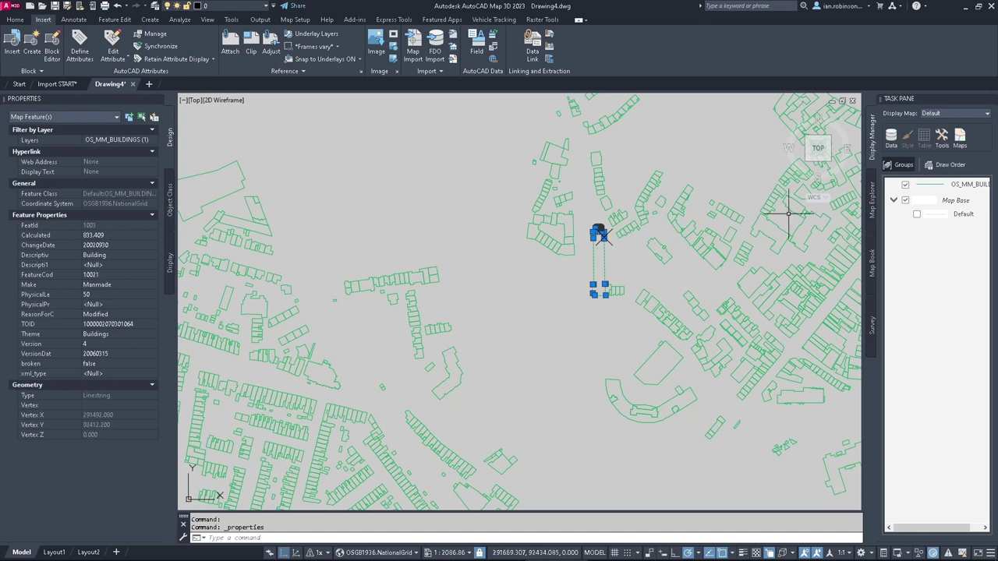
# Open the data table of the OS_MM_BUILDINGS layer and browse its records
pyautogui.click(955, 185)
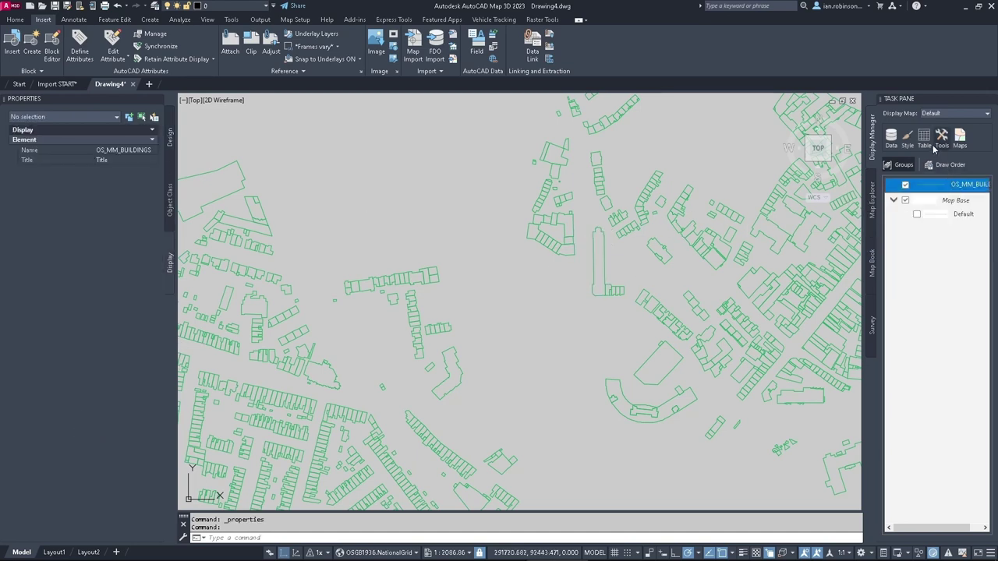
pyautogui.click(925, 138)
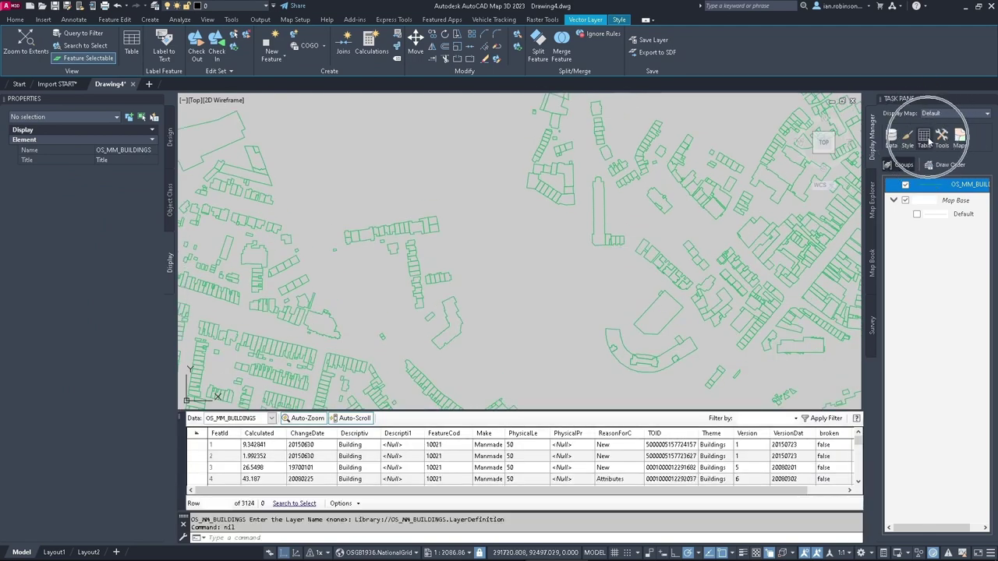
pyautogui.scroll(-17, 234, 466)
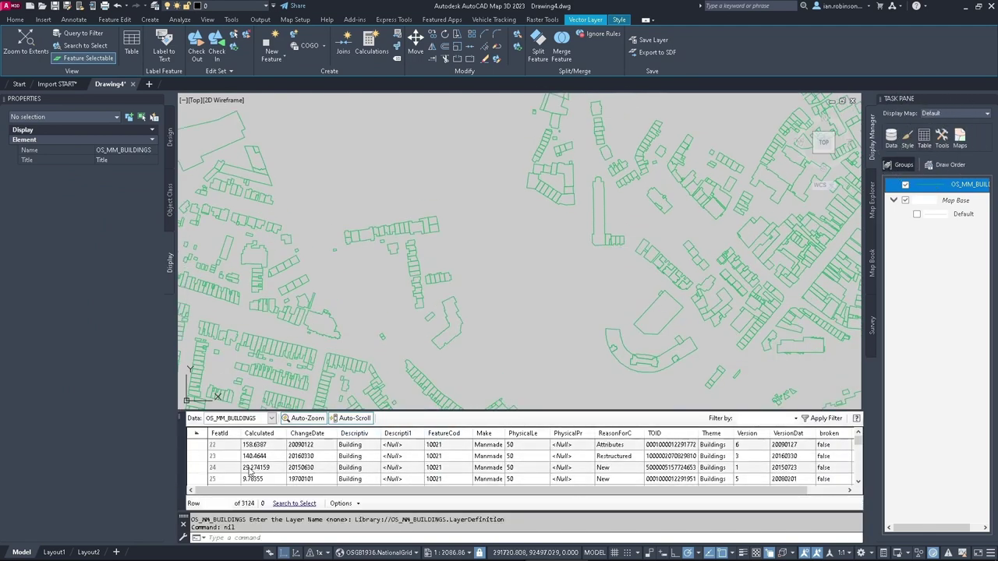
pyautogui.scroll(17, 441, 464)
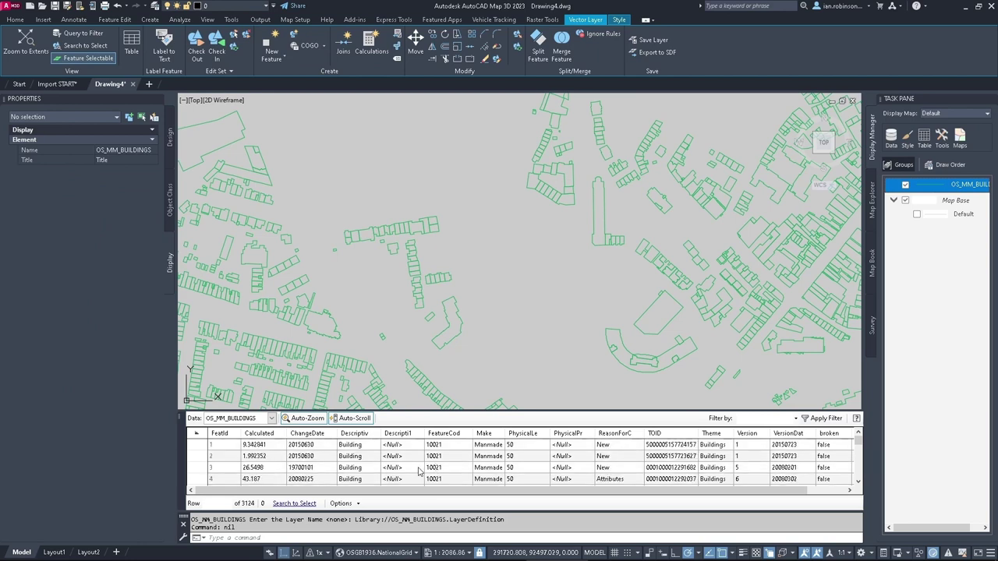
# Select records 2, 3 and 4 in turn to locate their buildings on the map, and clear the selection
pyautogui.click(203, 460)
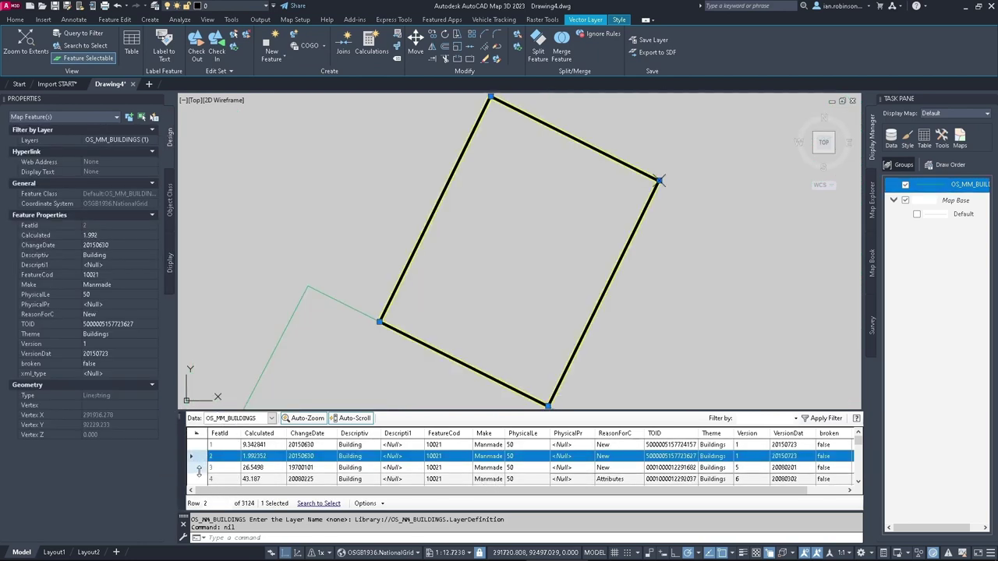
pyautogui.click(201, 469)
pyautogui.click(200, 479)
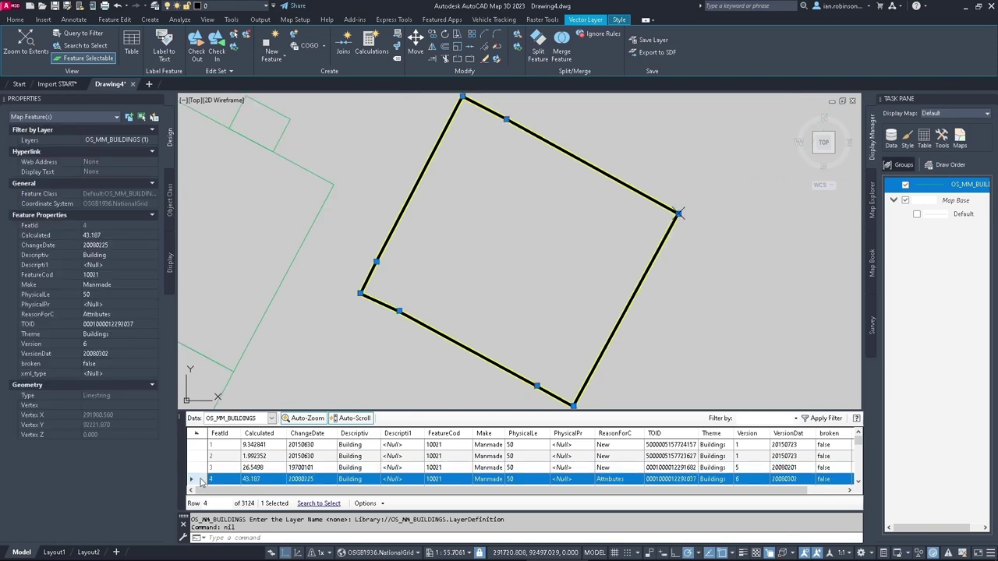
pyautogui.scroll(-3, 315, 466)
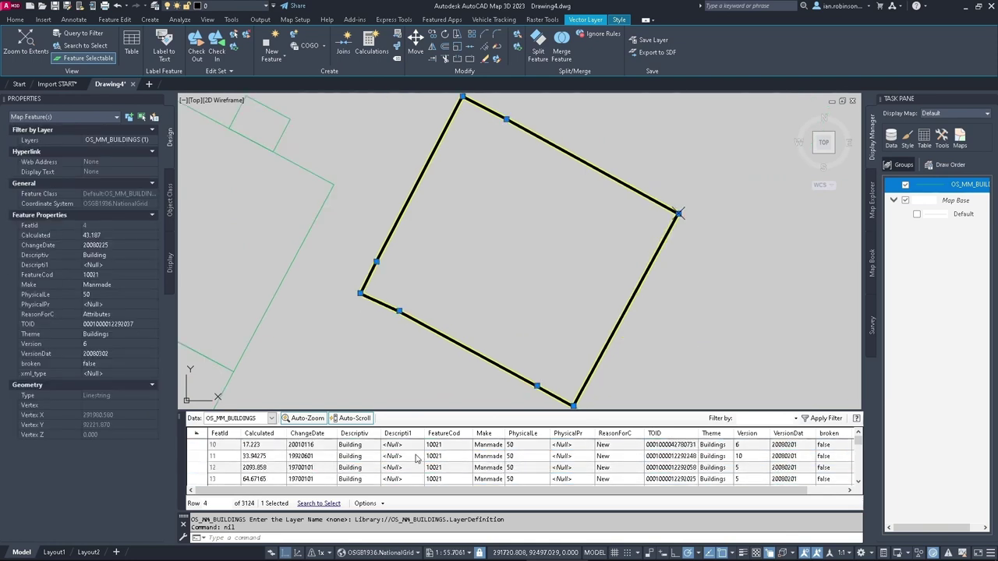
pyautogui.scroll(-10, 561, 239)
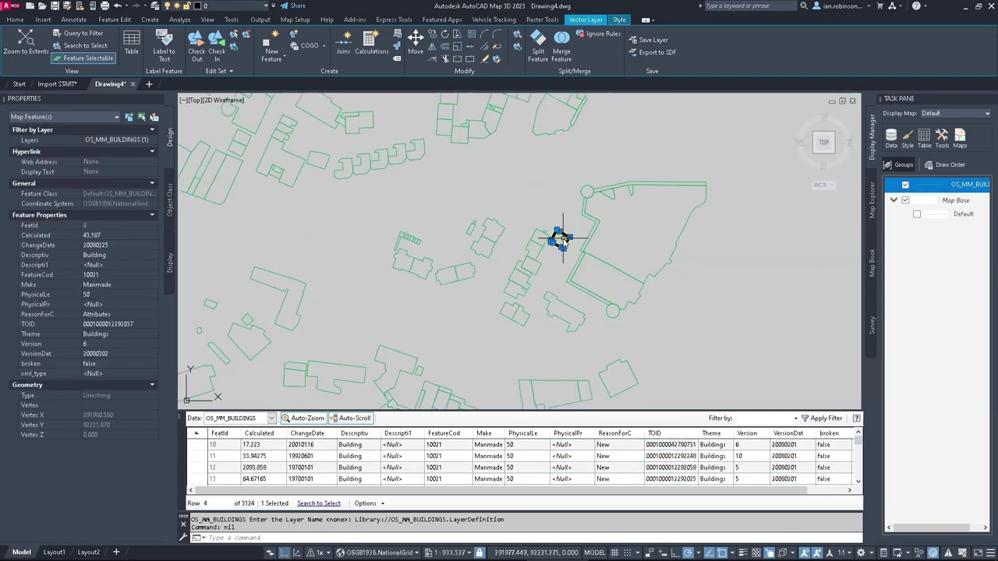
pyautogui.click(645, 248)
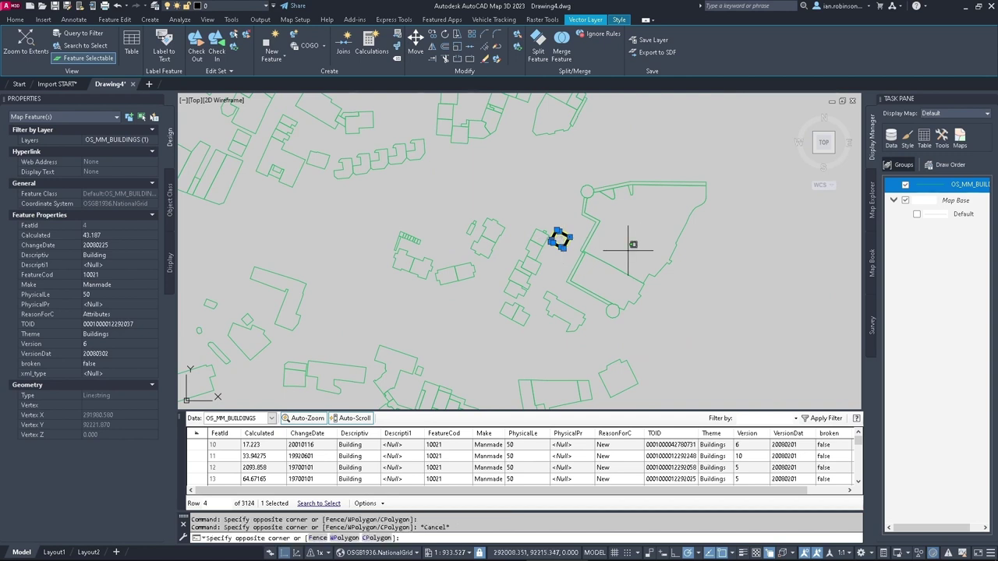
pyautogui.press('Escape')
pyautogui.press('Escape')
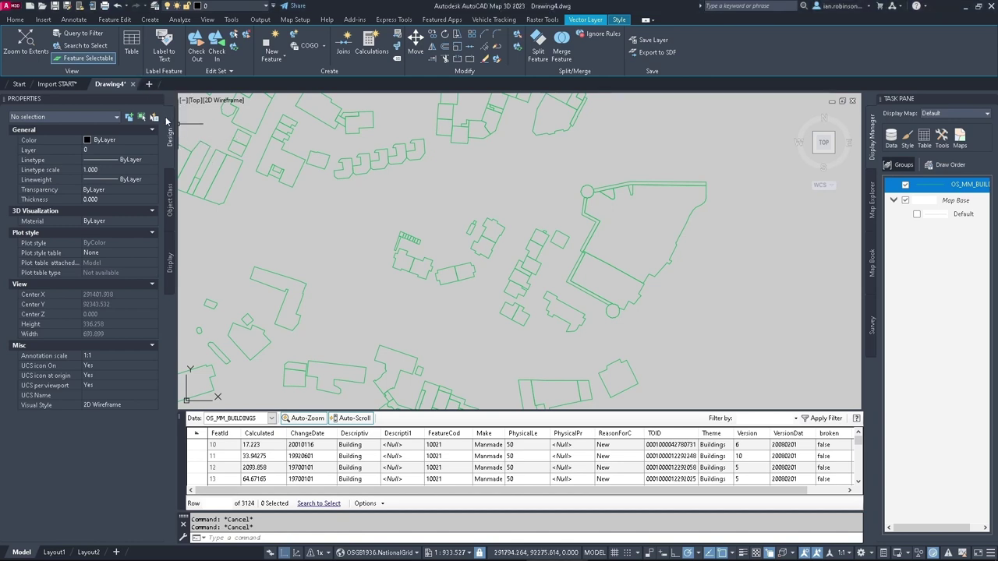
# Create another new drawing, and check the sizes of the OS_MM_FULL files in the OS_MM_Full Dataset folder in File Explorer
pyautogui.click(149, 84)
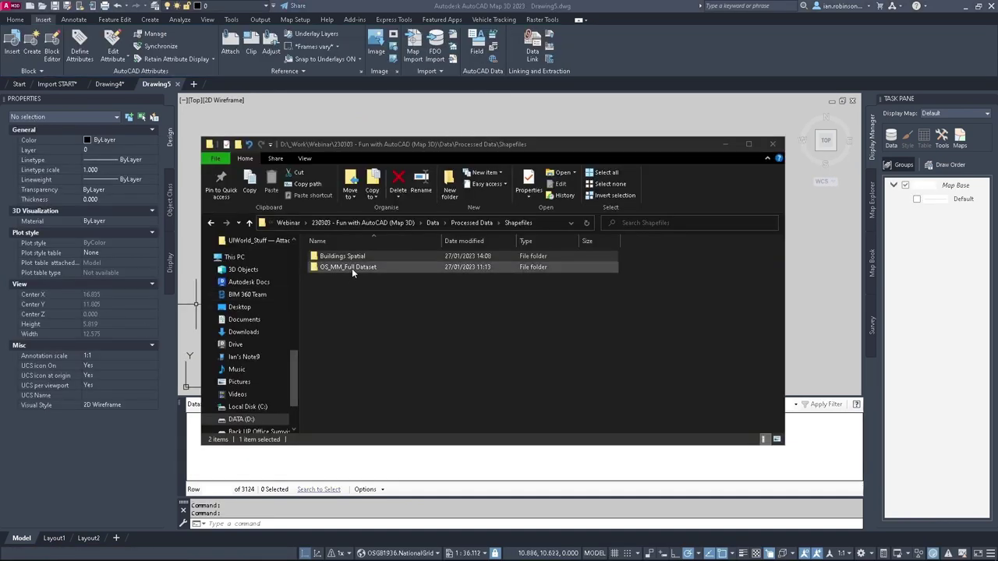
pyautogui.doubleClick(351, 268)
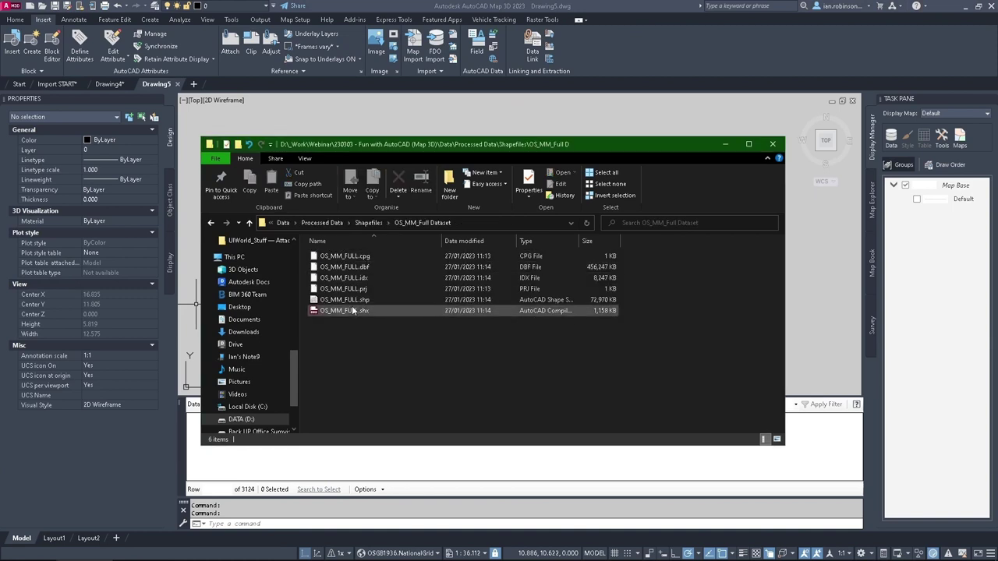
pyautogui.moveTo(340, 303); pyautogui.dragTo(396, 294)
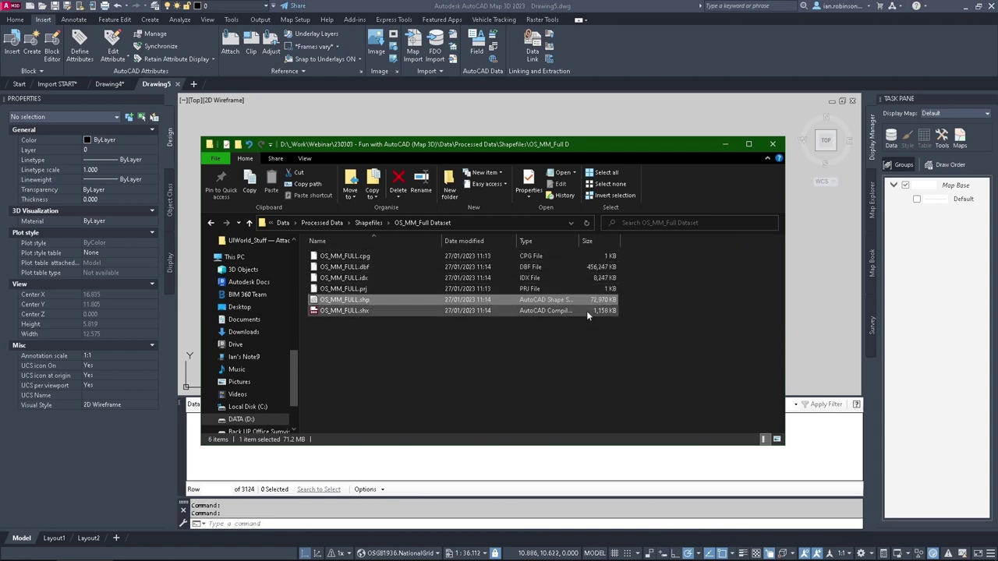
pyautogui.moveTo(384, 346); pyautogui.dragTo(355, 255)
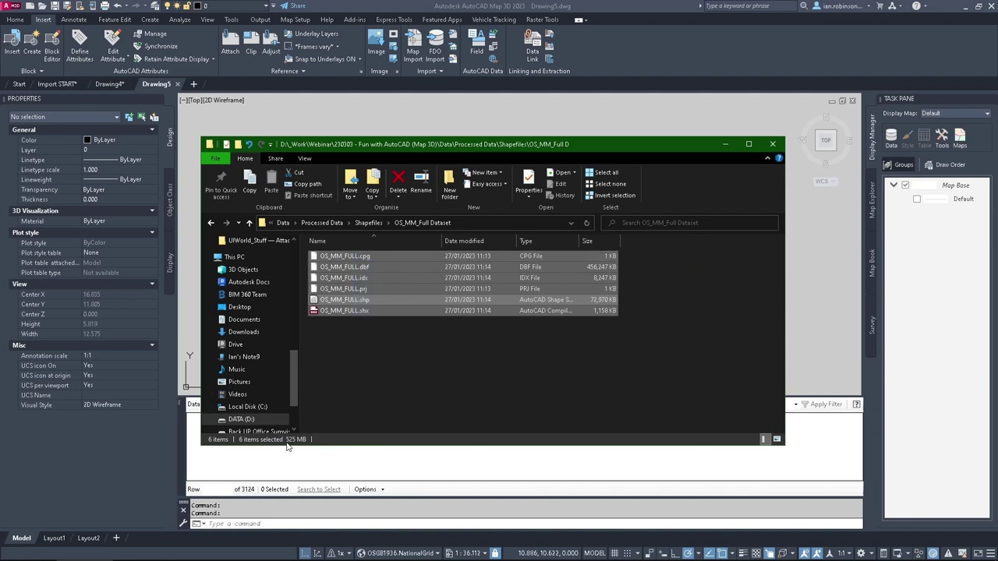
pyautogui.click(364, 379)
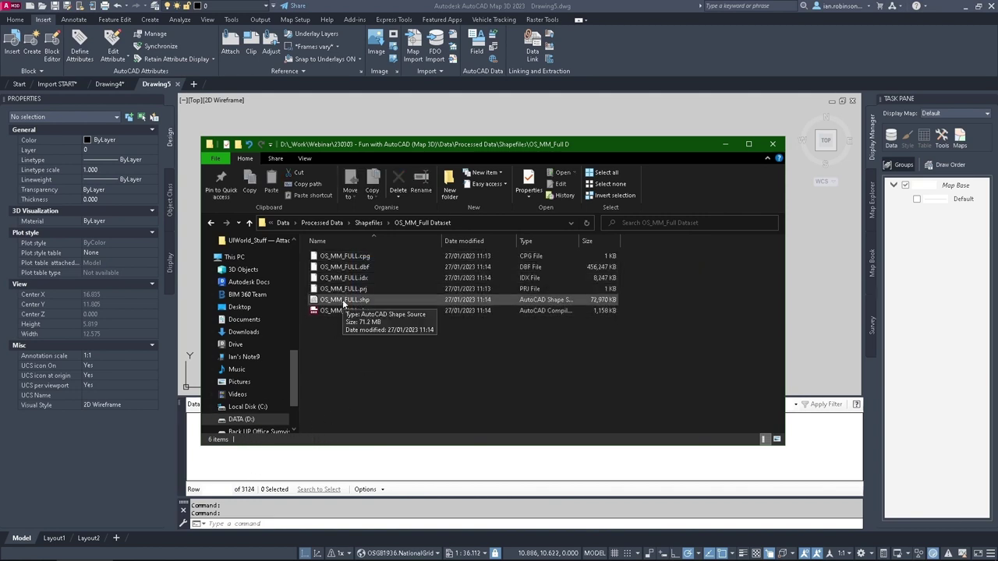
# Load OS_MM_FULL.shp from the OS_MM_Full Dataset folder into the new drawing and inspect the map detail
pyautogui.moveTo(344, 301)
pyautogui.mouseDown()
pyautogui.moveTo(859, 296)
pyautogui.moveTo(814, 286)
pyautogui.mouseUp()
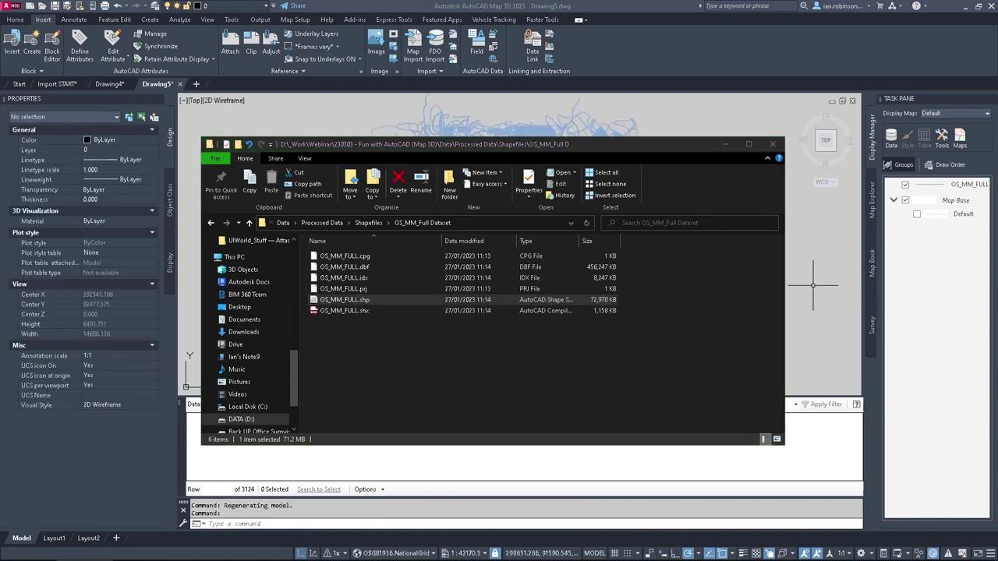
pyautogui.click(726, 143)
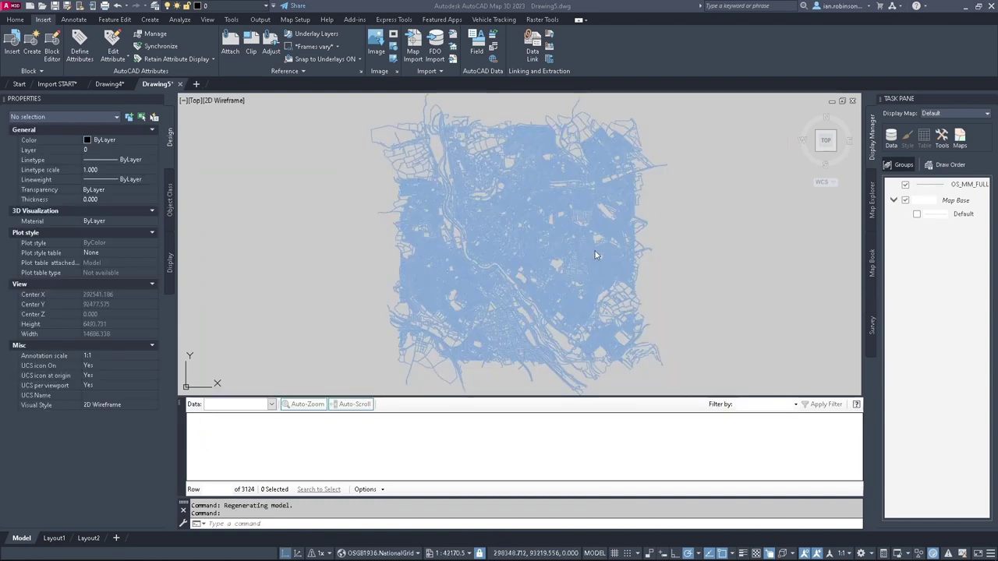
pyautogui.scroll(8, 501, 229)
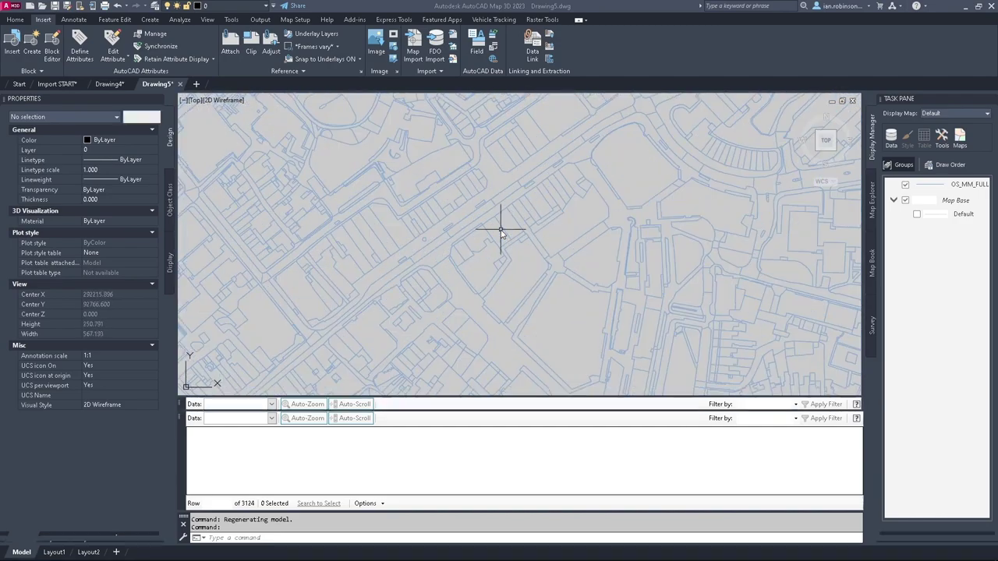
pyautogui.scroll(-12, 501, 230)
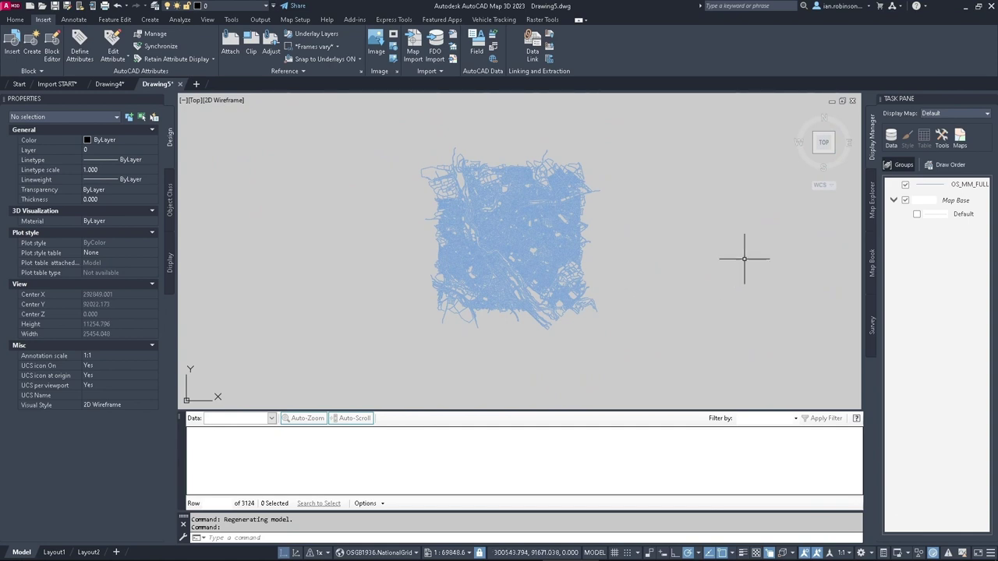
pyautogui.rightClick(928, 190)
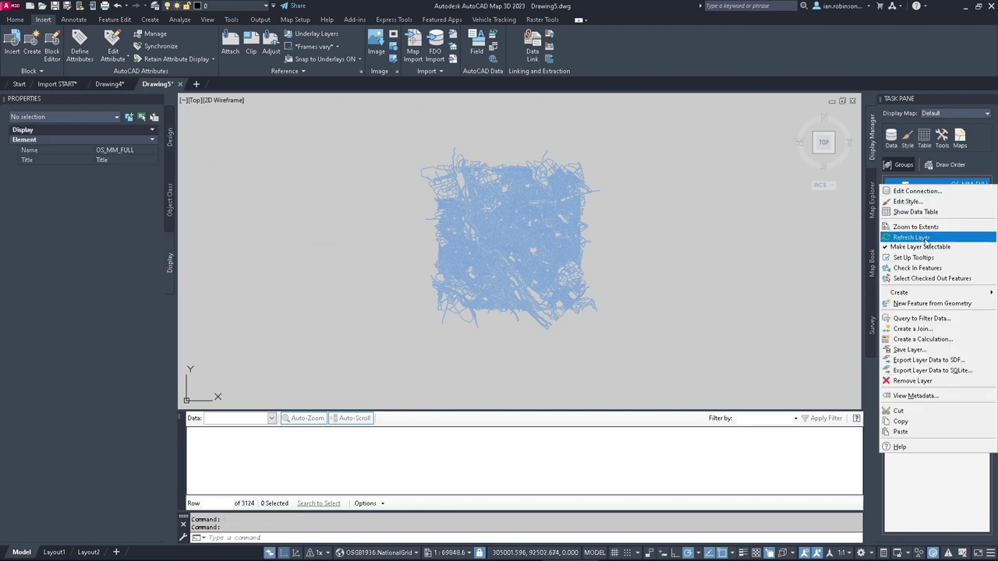
pyautogui.click(919, 319)
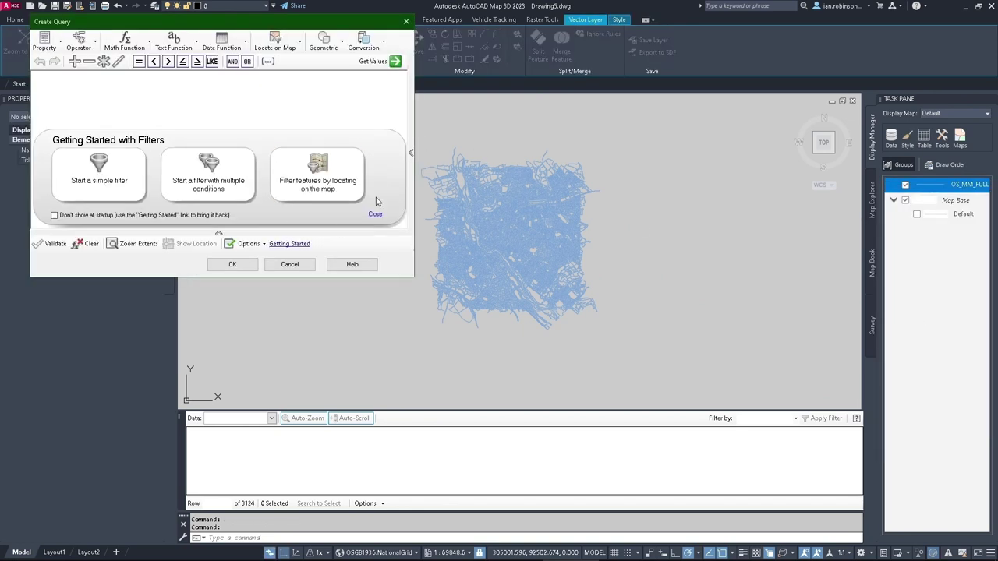
pyautogui.click(406, 22)
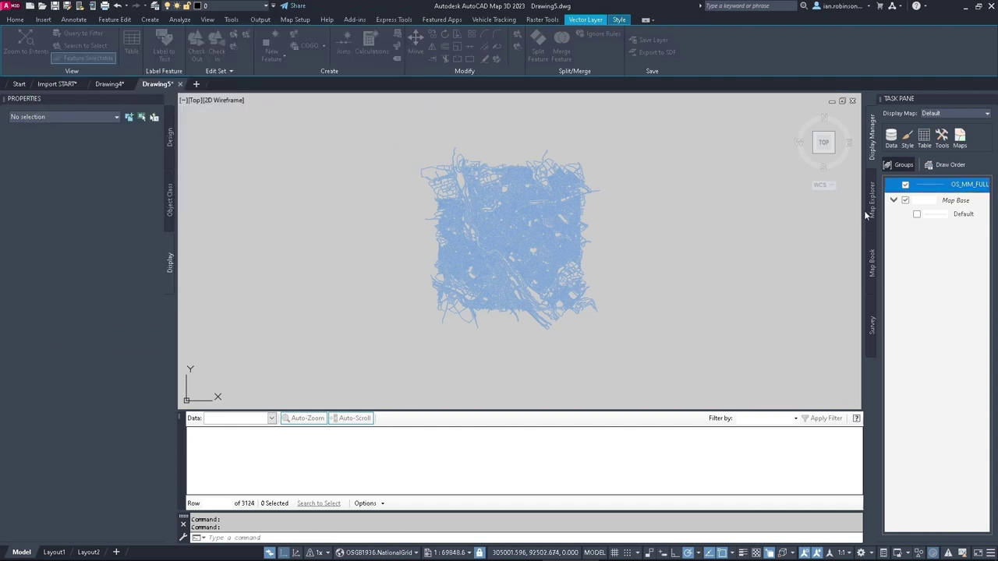
# Remove the OS_MM_FULL layer from the map
pyautogui.rightClick(914, 189)
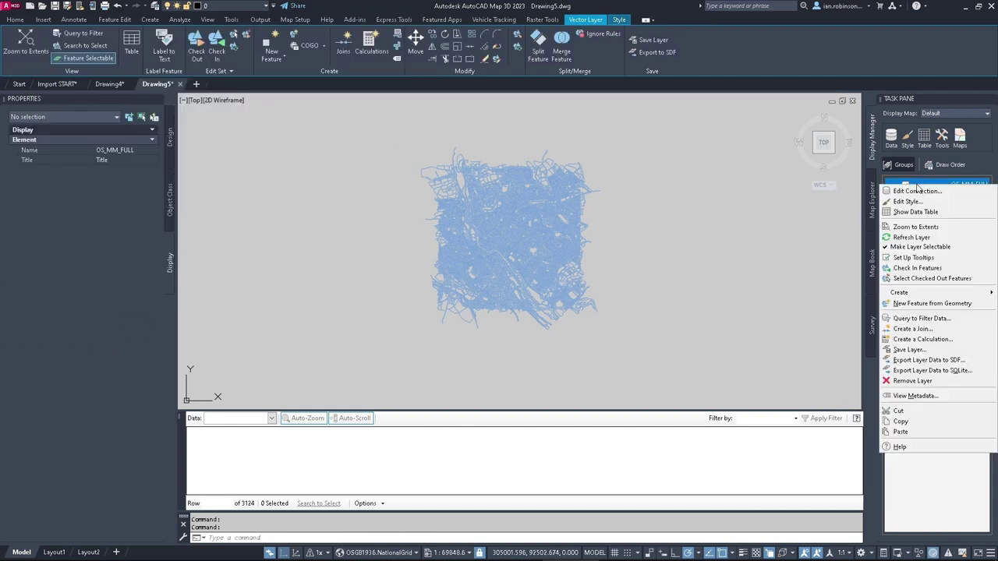
pyautogui.click(906, 382)
pyautogui.click(522, 308)
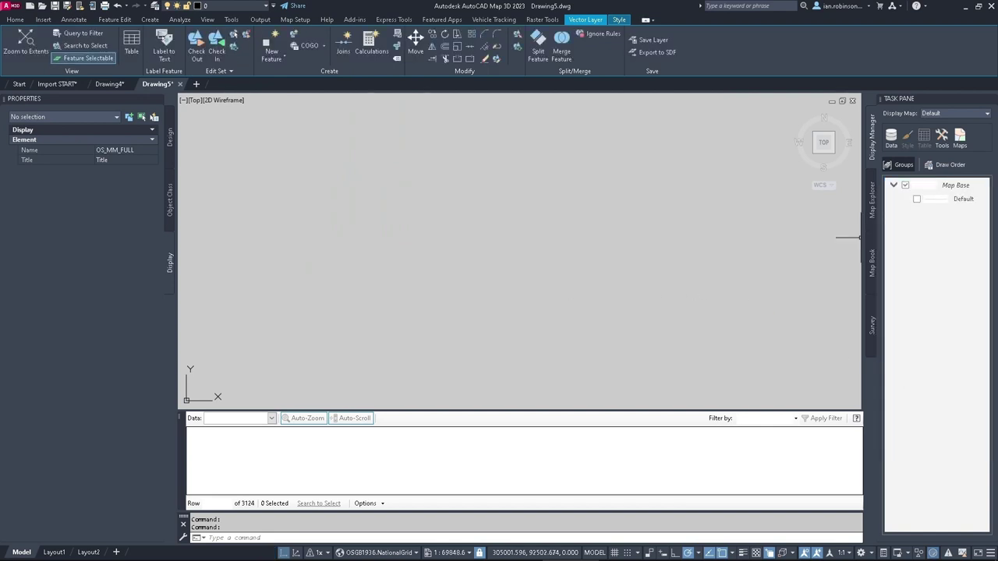
# Open the data connections and review the ODBC and SDF providers and the existing OS_MM_FULL shapefile connection
pyautogui.click(892, 137)
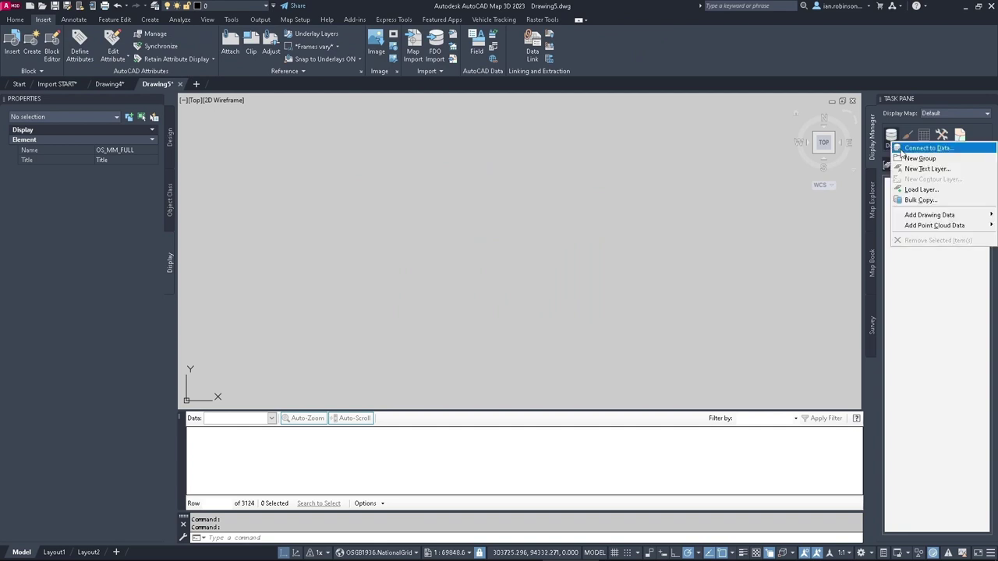
pyautogui.click(901, 149)
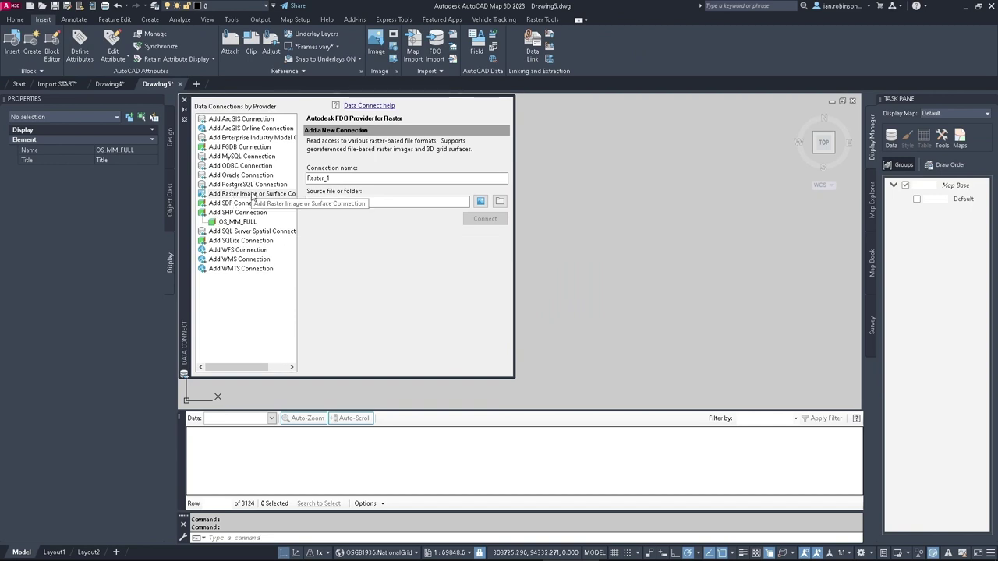
pyautogui.click(242, 165)
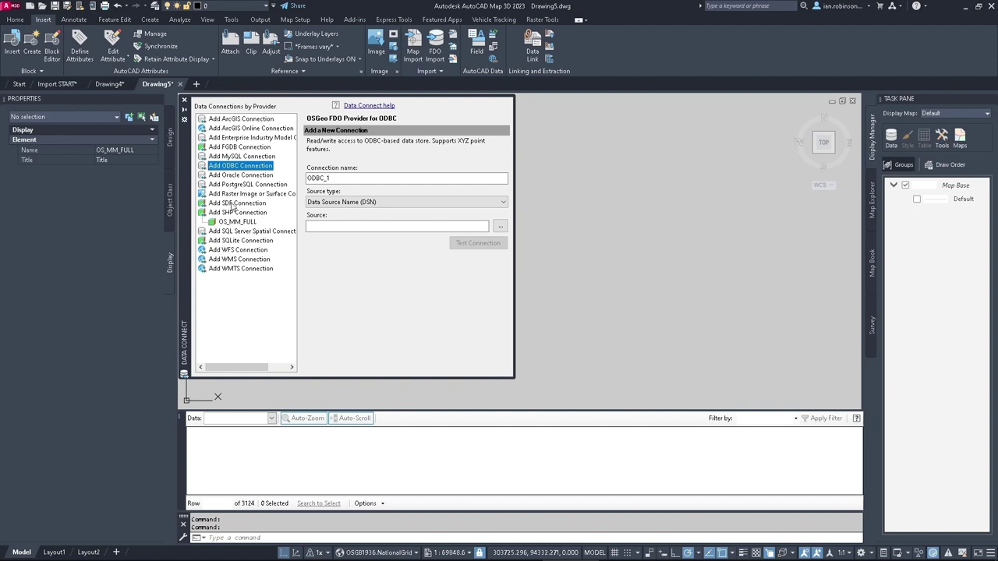
pyautogui.click(233, 204)
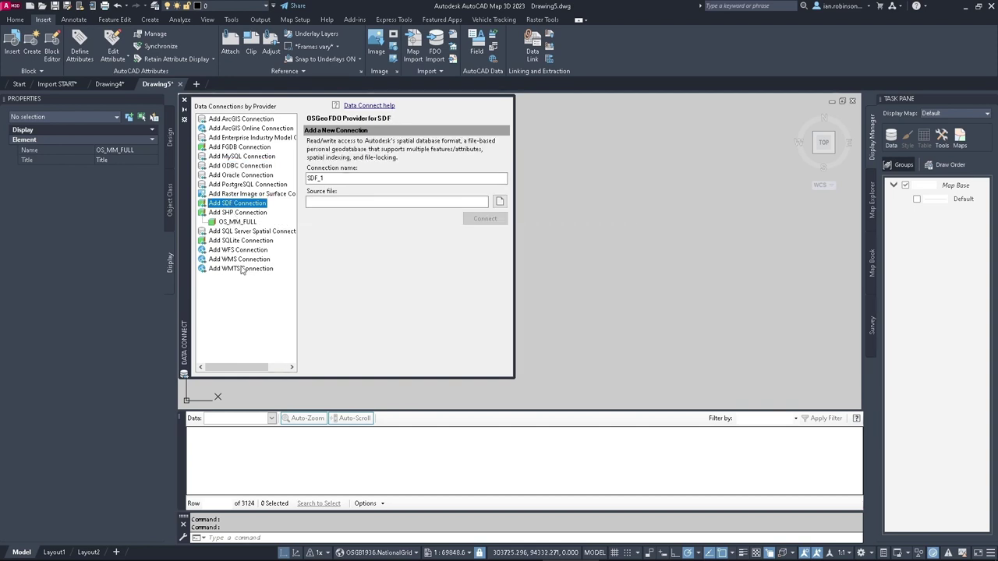
pyautogui.click(238, 222)
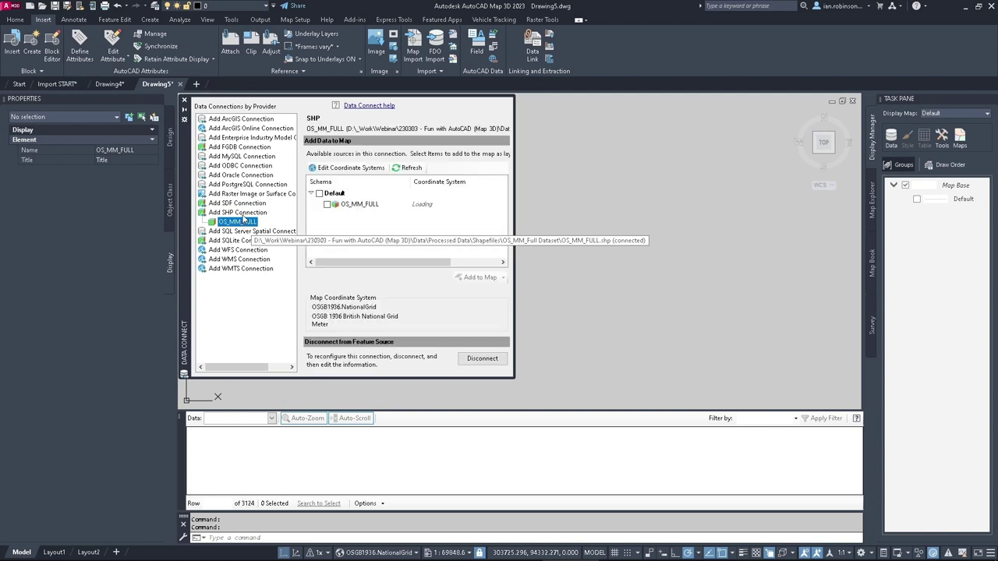
pyautogui.click(348, 205)
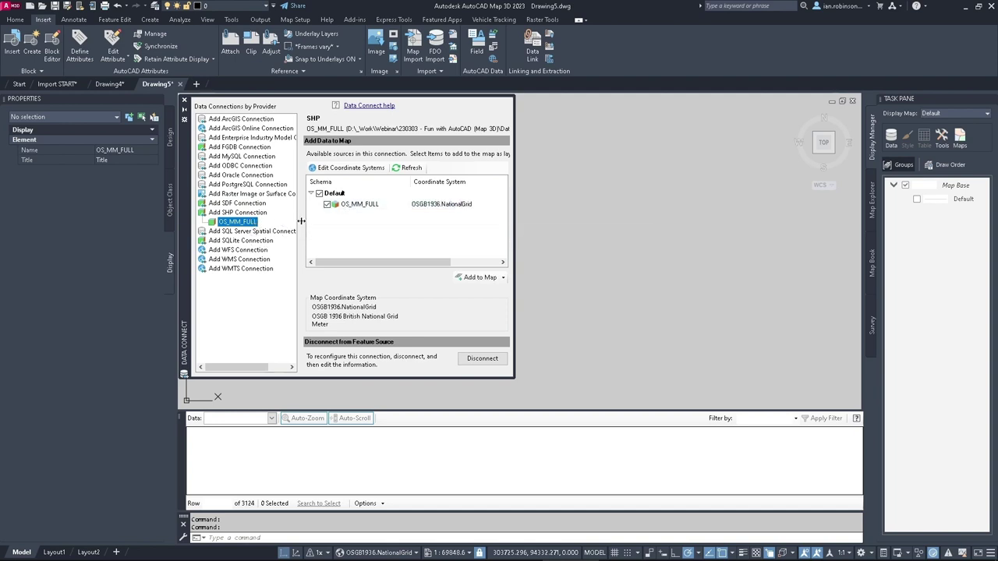
pyautogui.click(328, 205)
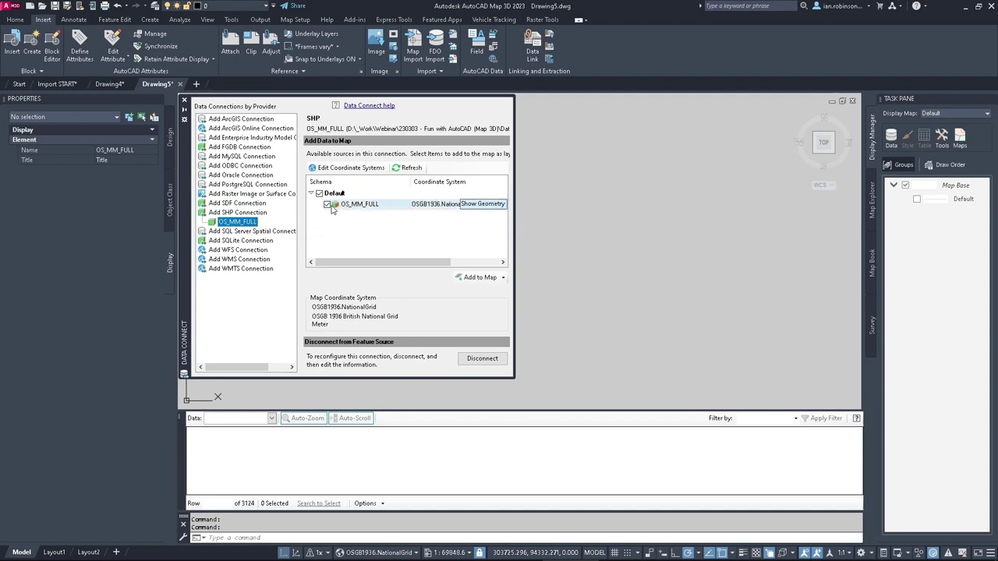
# Create an SHP connection named MM BUILDINGS to OS_MM_FULL.shp in the Shapefiles\OS_MM_Full Dataset folder
pyautogui.click(235, 213)
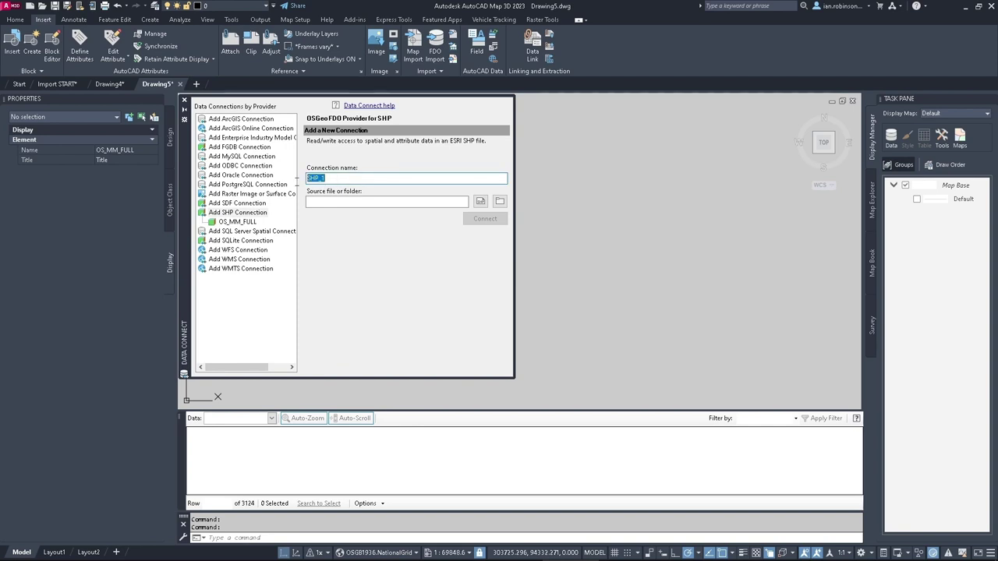
pyautogui.write('MM BUILDINGS')
pyautogui.click(481, 202)
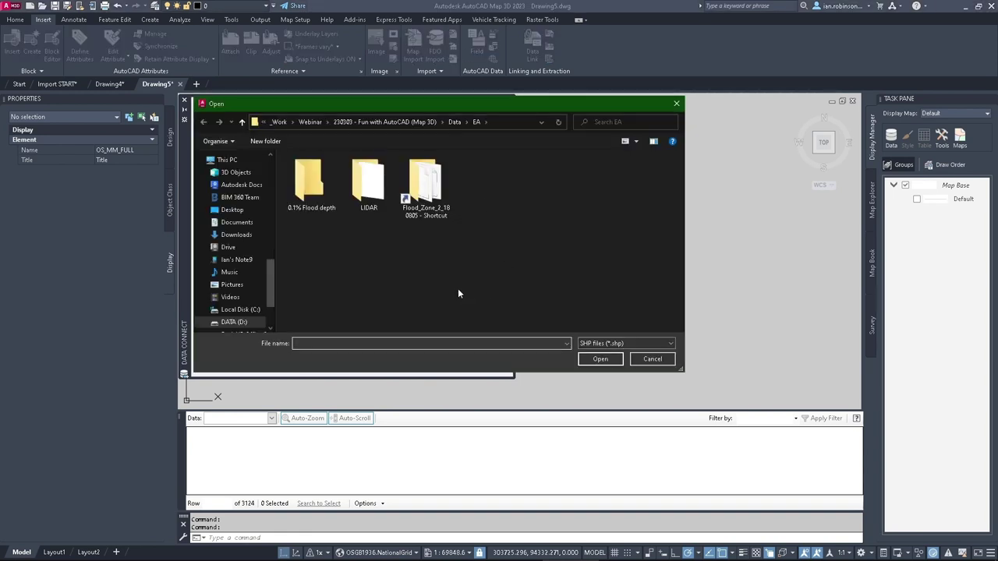
pyautogui.click(454, 122)
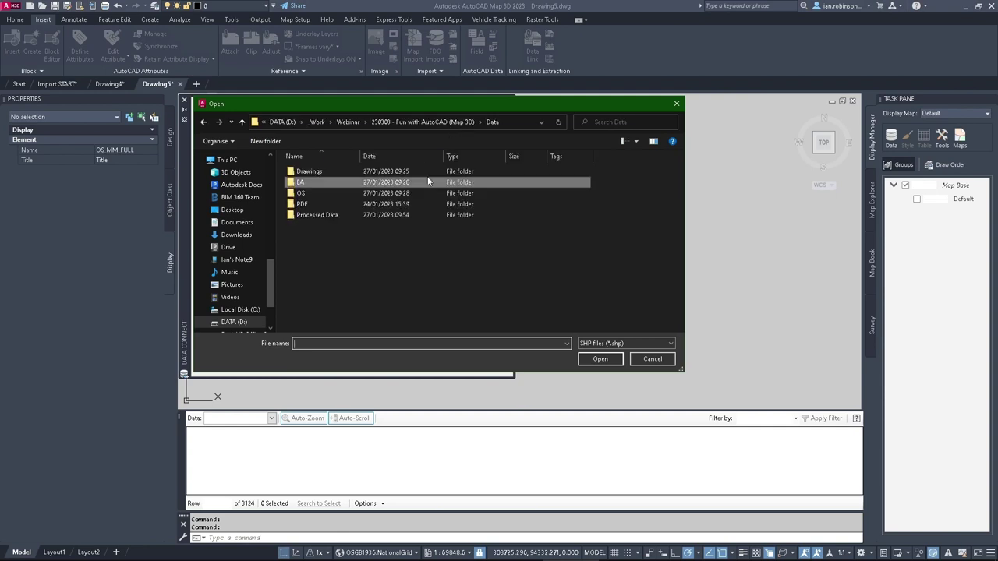
pyautogui.doubleClick(312, 215)
pyautogui.doubleClick(310, 171)
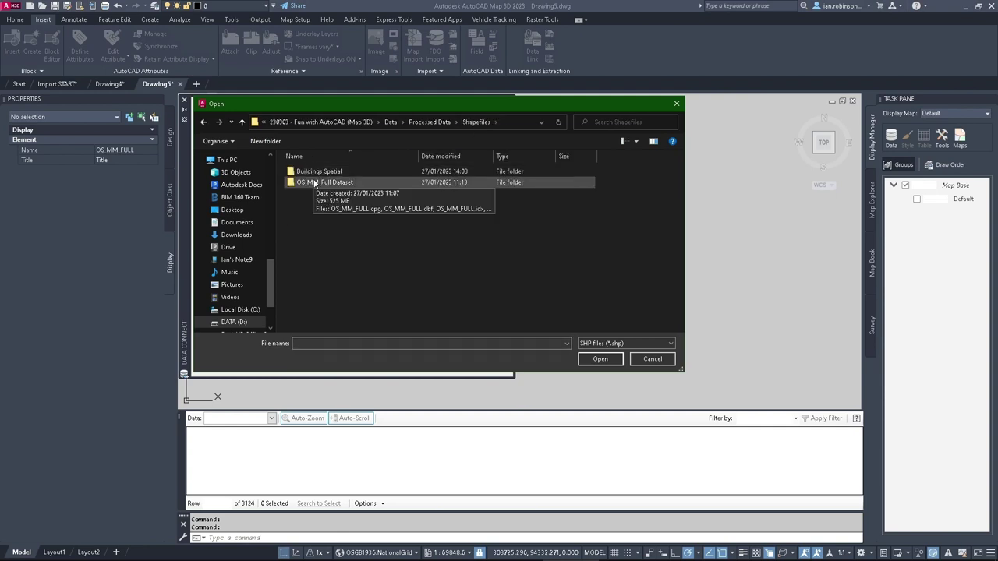
pyautogui.doubleClick(314, 184)
pyautogui.click(333, 173)
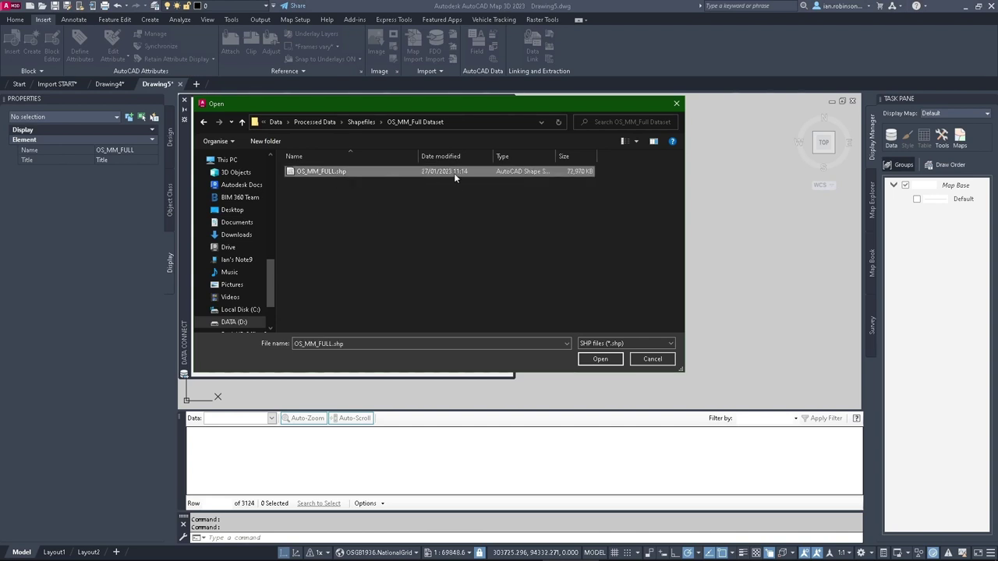
pyautogui.click(589, 359)
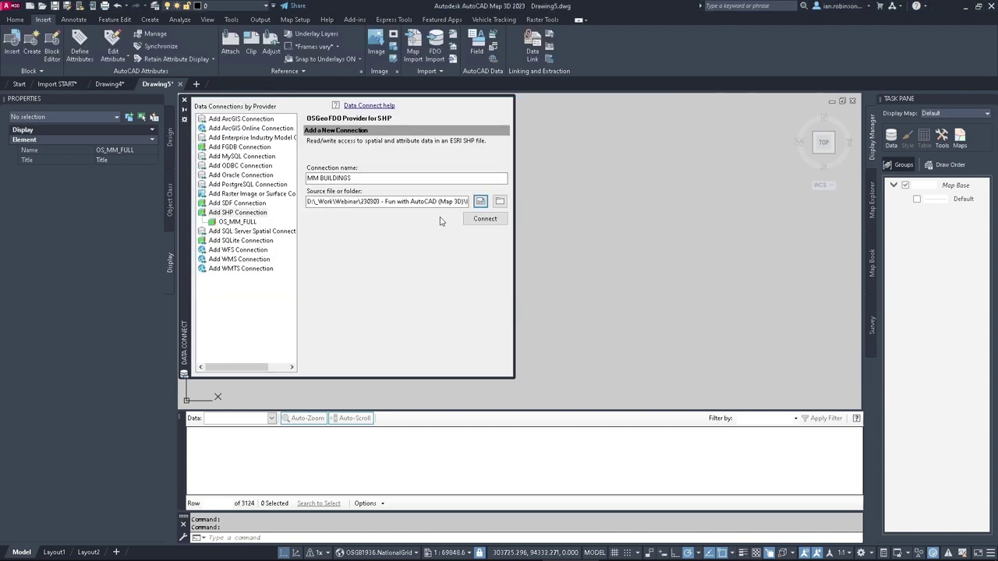
pyautogui.click(484, 220)
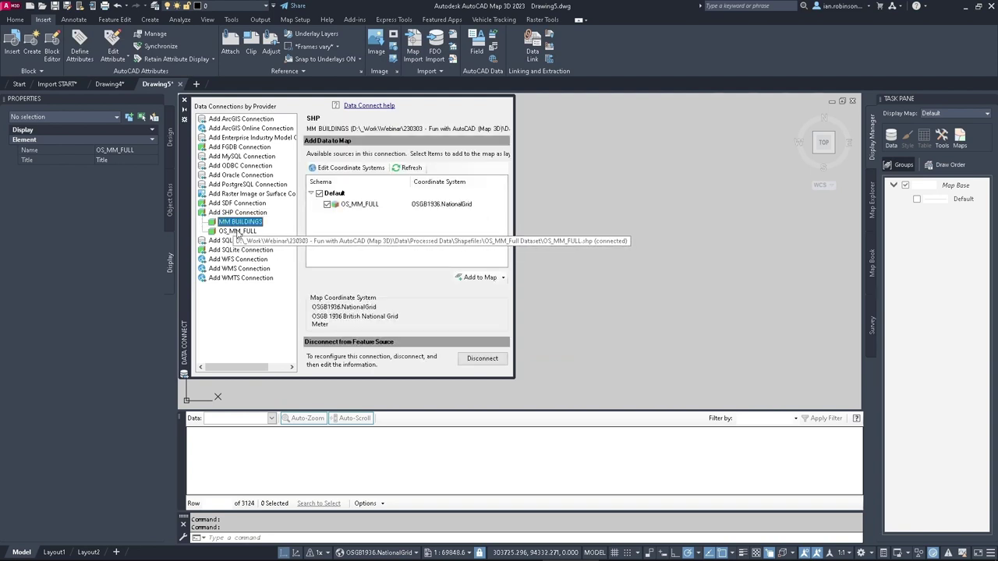
# Start adding OS_MM_FULL from the MM BUILDINGS connection to the map with a query
pyautogui.click(479, 279)
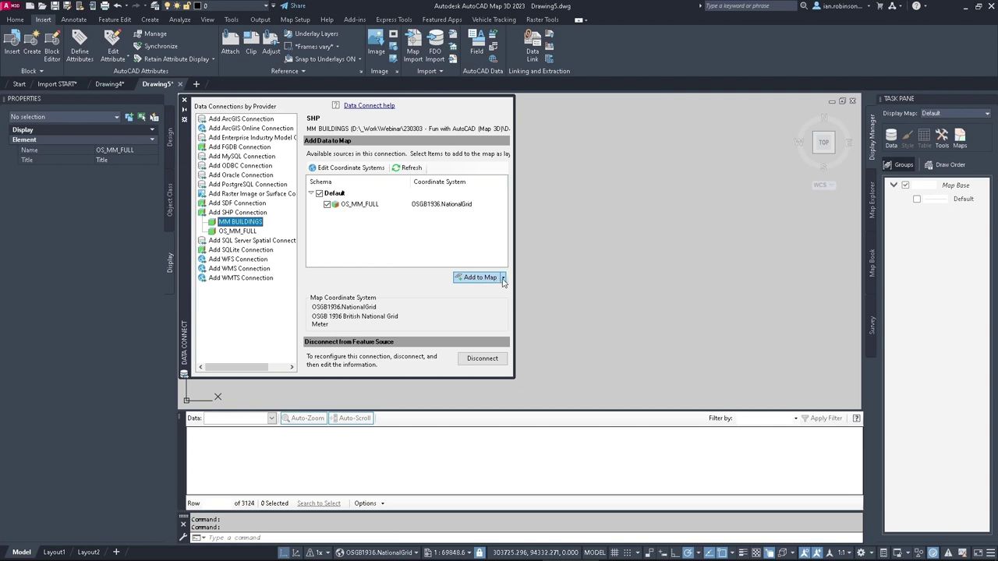
pyautogui.click(503, 279)
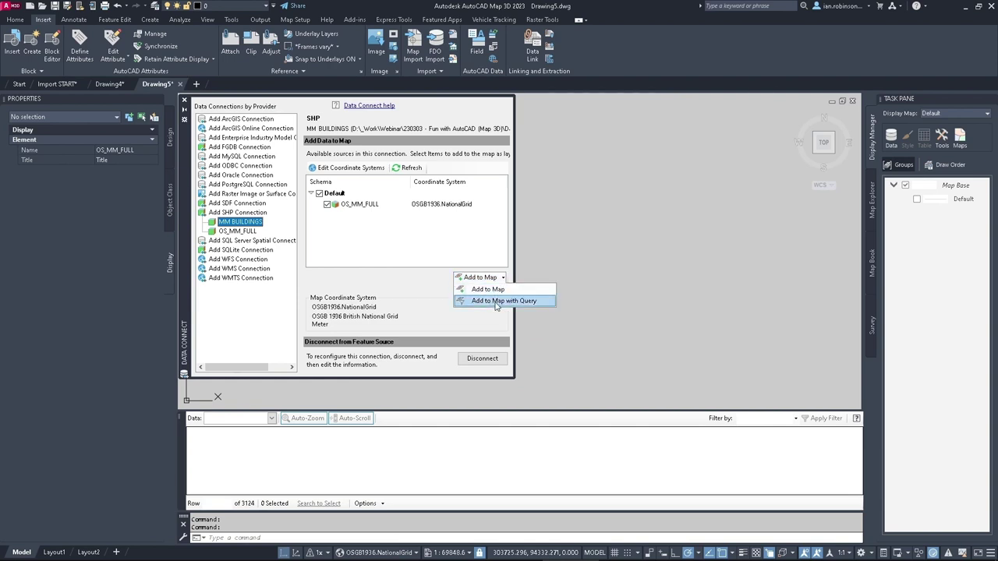
pyautogui.click(496, 302)
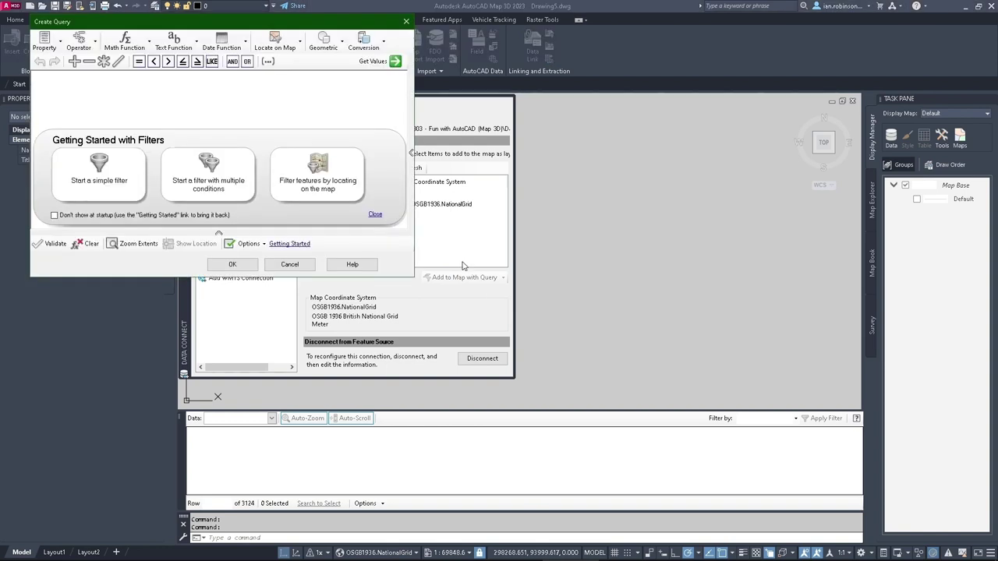
pyautogui.moveTo(70, 26); pyautogui.dragTo(395, 114)
# Write the filter expression Descriptiv = Bilding in the query and validate it
pyautogui.click(368, 131)
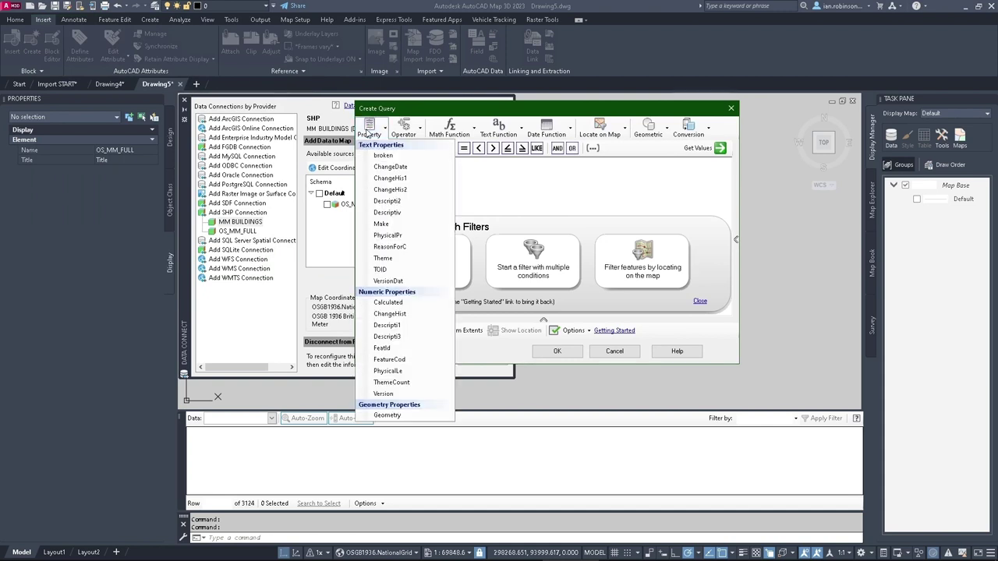
pyautogui.click(387, 214)
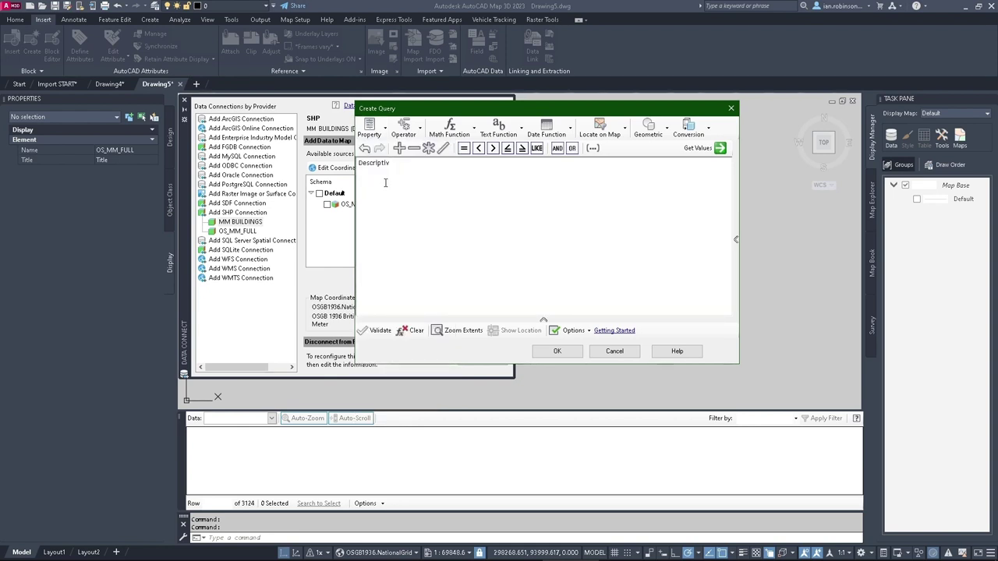
pyautogui.click(464, 148)
pyautogui.write('Bl')
pyautogui.write('lding')
pyautogui.click(381, 331)
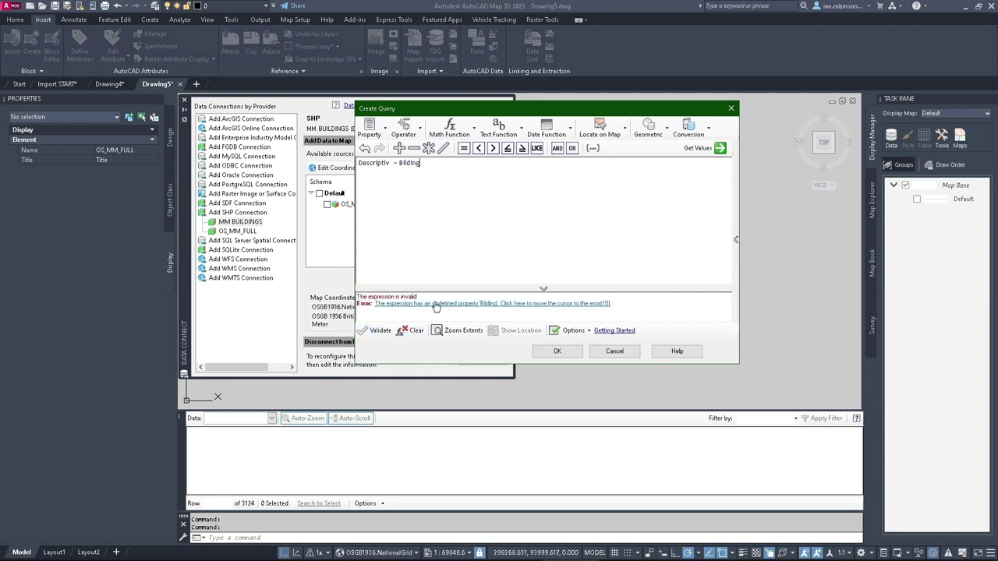
# Enclose the filter value Bilding in single quotes as a text value and validate the expression again
pyautogui.click(400, 163)
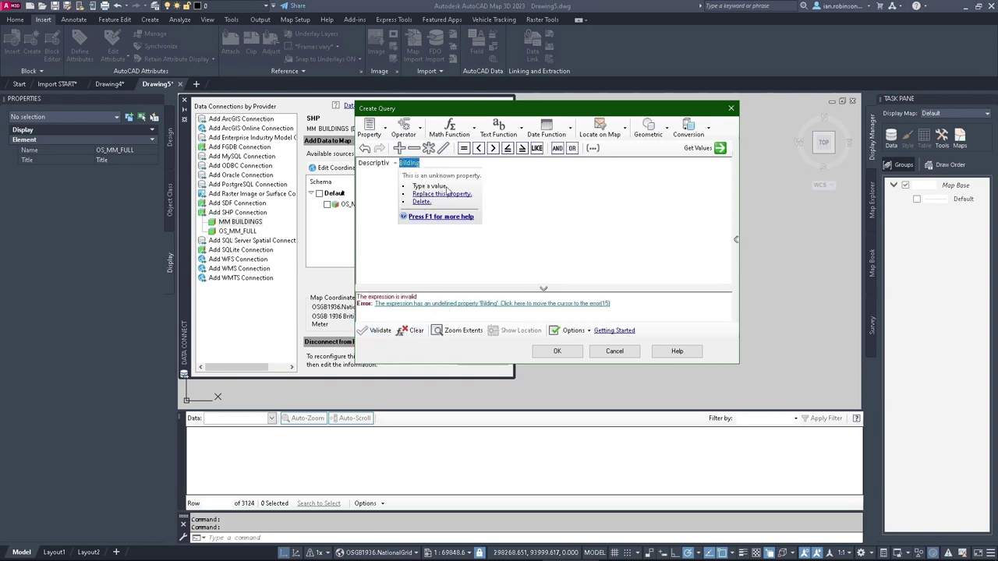
pyautogui.doubleClick(409, 163)
pyautogui.click(567, 179)
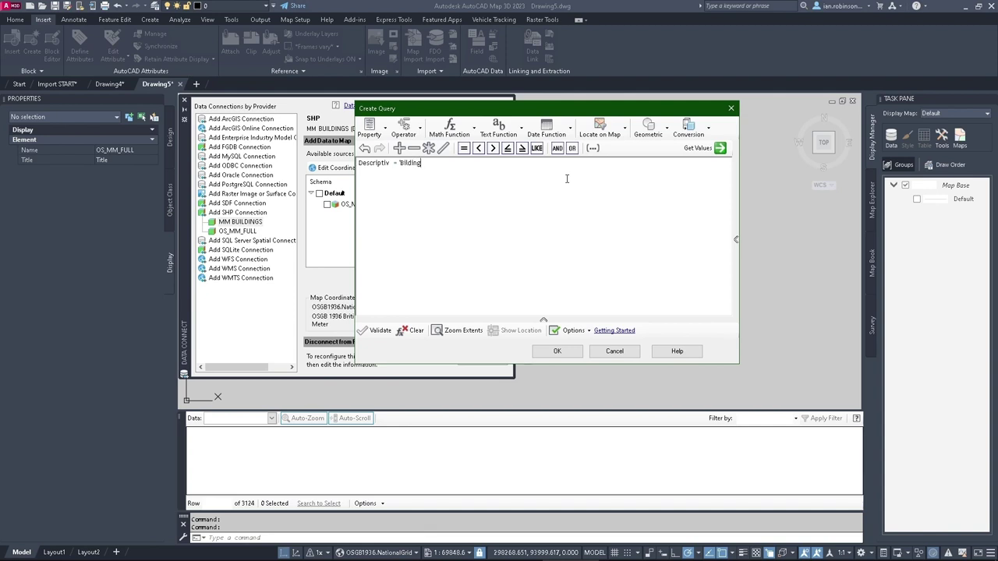
pyautogui.write("'")
pyautogui.click(382, 330)
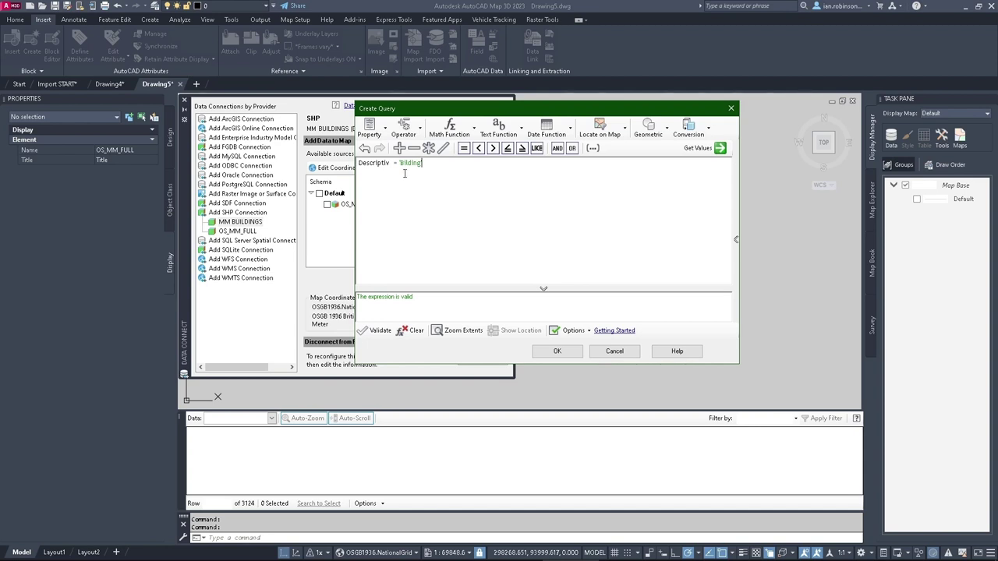
# Replace the filter value with 'Building' from the retrieved Descriptiv property values and validate the expression
pyautogui.click(411, 163)
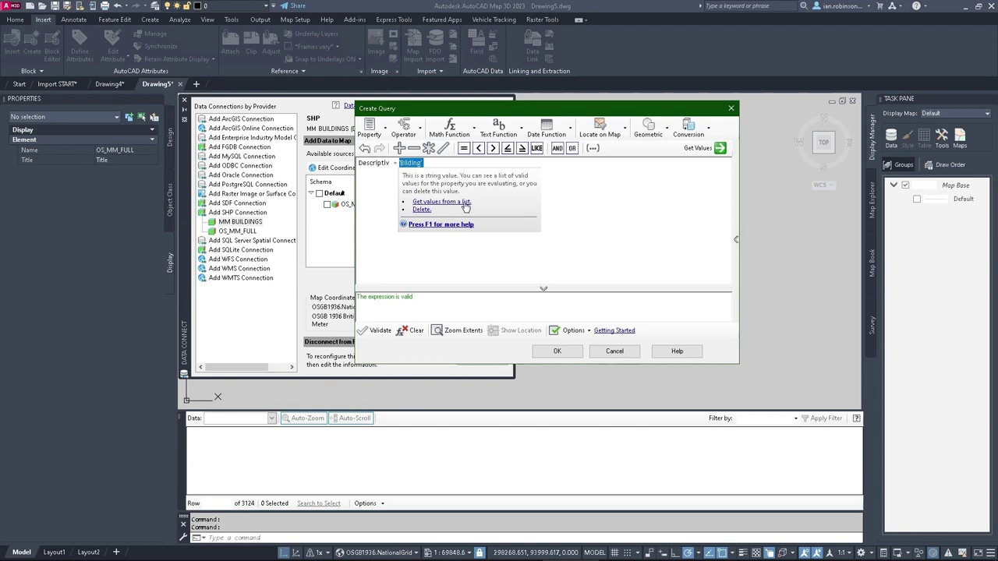
pyautogui.click(721, 150)
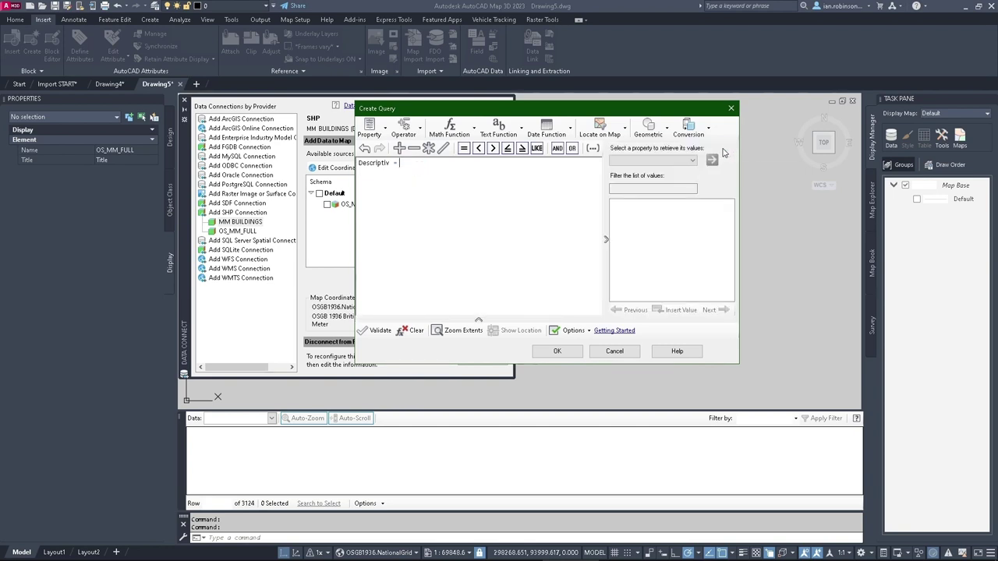
pyautogui.click(659, 160)
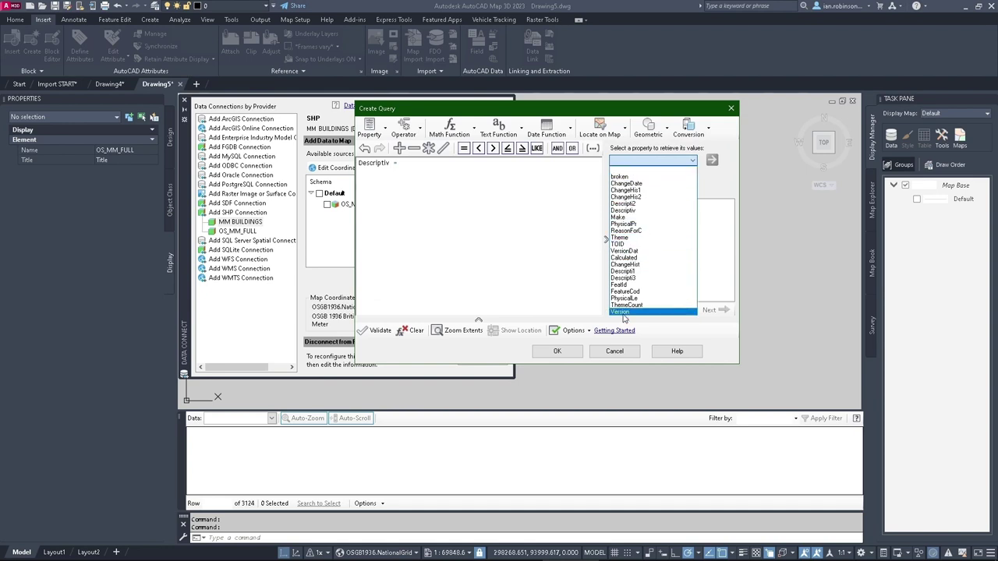
pyautogui.click(619, 213)
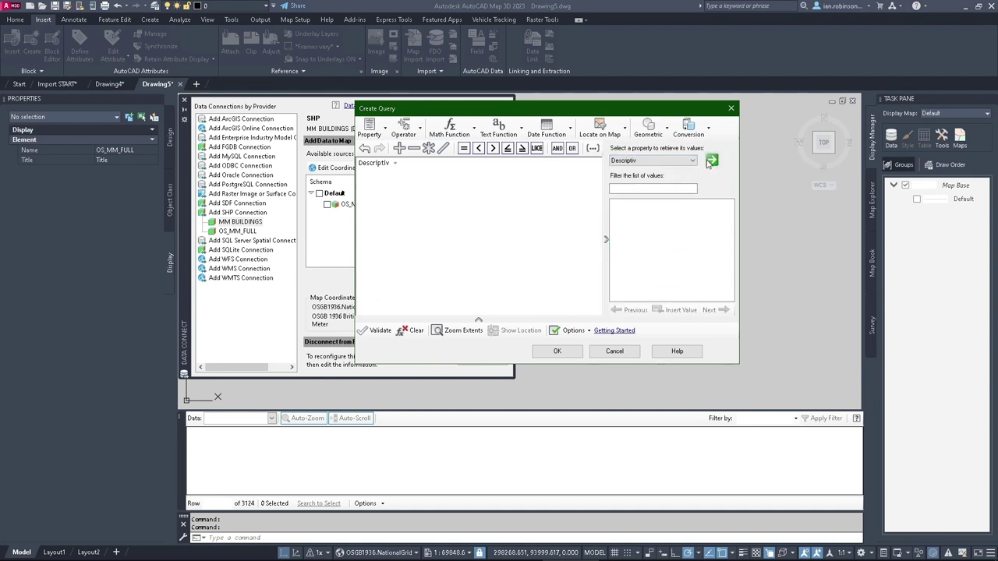
pyautogui.click(712, 161)
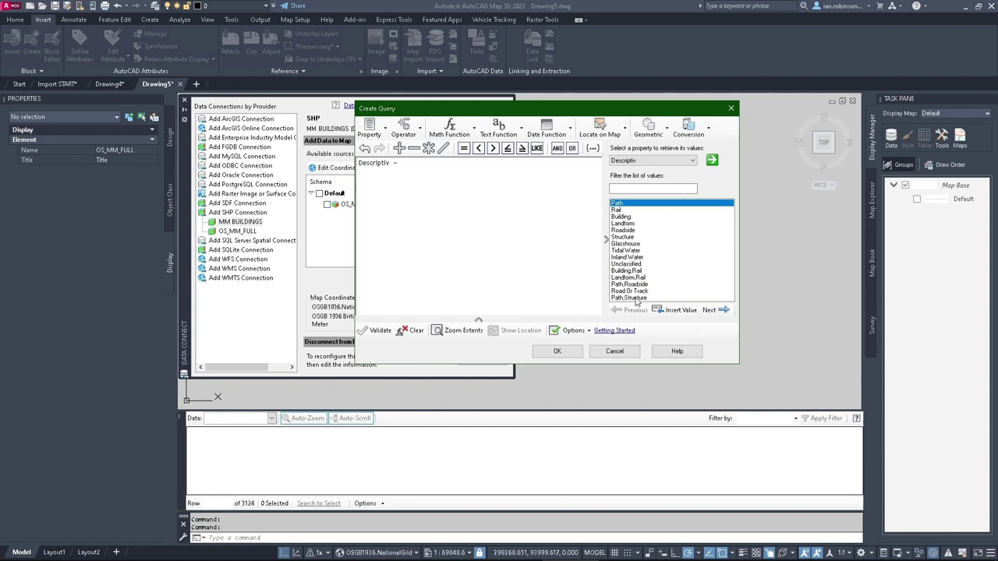
pyautogui.doubleClick(622, 219)
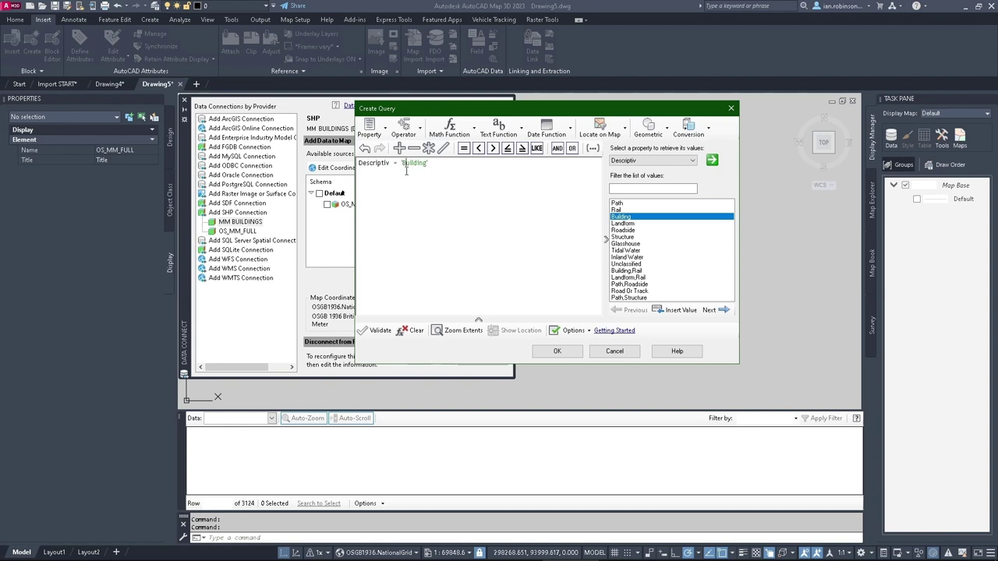
pyautogui.click(378, 331)
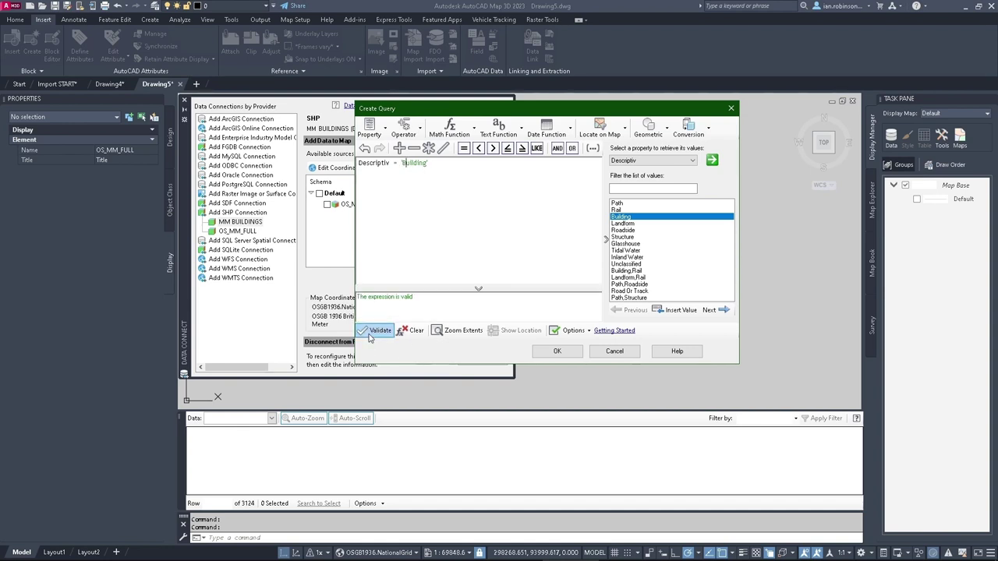
# Apply the query to add the filtered OS_MM_FULL layer, close the data connection window and inspect the loaded buildings
pyautogui.click(564, 355)
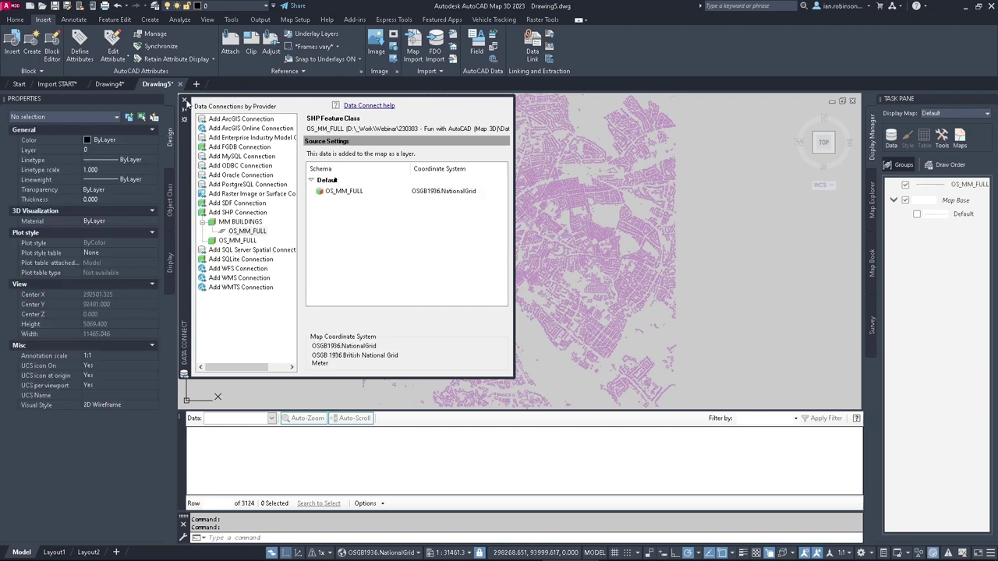
pyautogui.click(184, 100)
pyautogui.scroll(6, 527, 249)
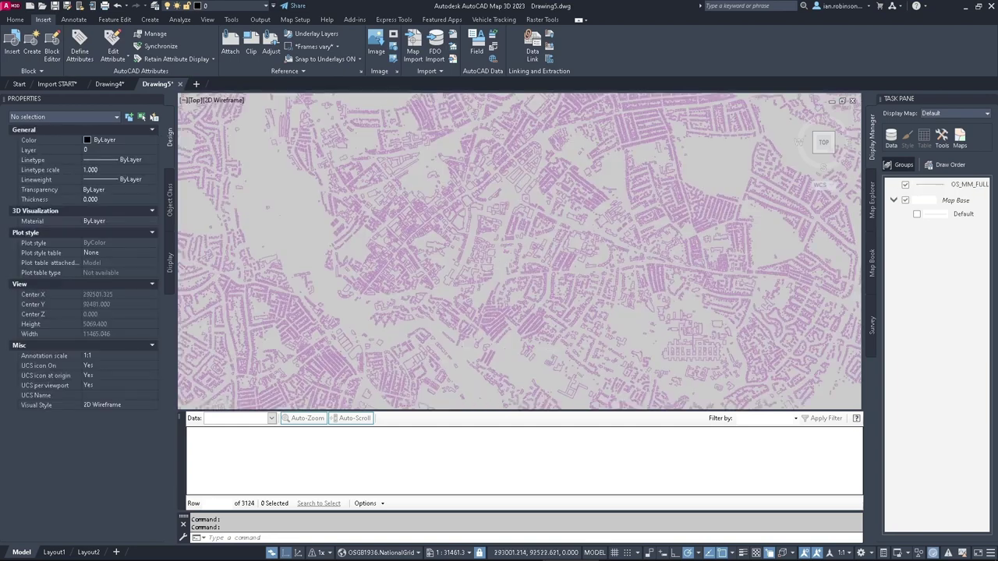
pyautogui.moveTo(531, 257); pyautogui.dragTo(615, 259, button='middle')
pyautogui.scroll(2, 456, 246)
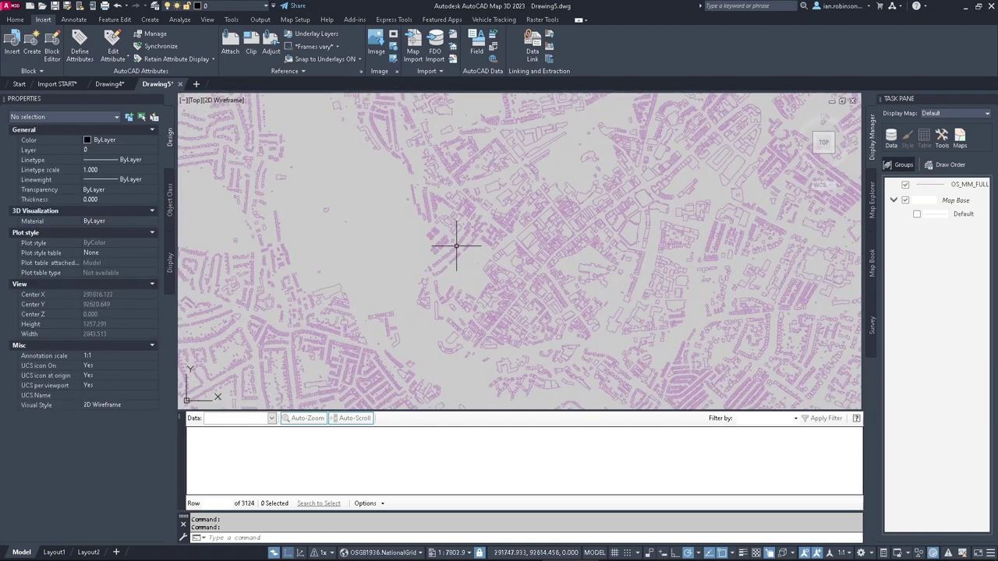
pyautogui.scroll(2, 456, 247)
pyautogui.scroll(-3, 456, 247)
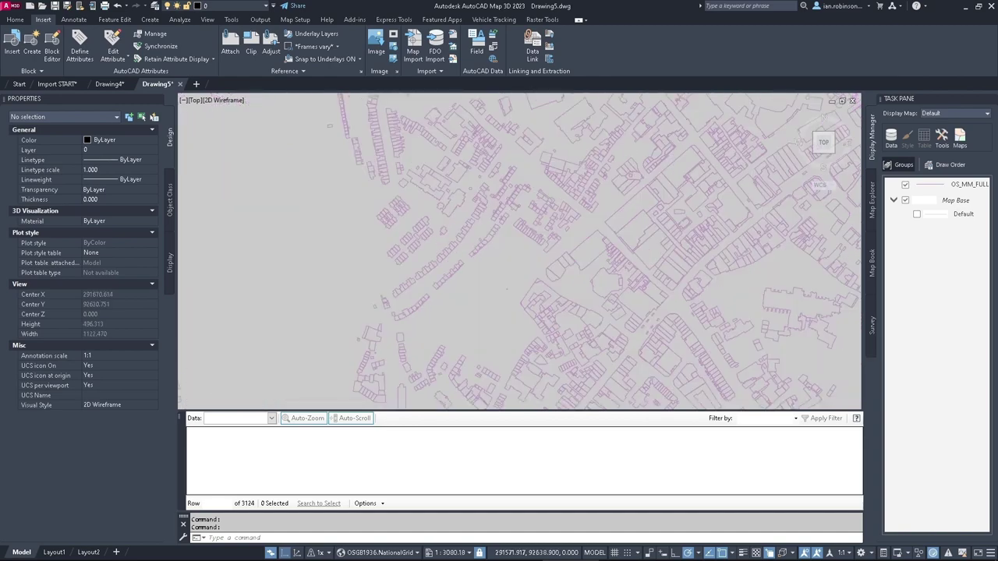
# Set the OS_MM_FULL layer's line style colour to red, apply it and close the style editor
pyautogui.click(936, 186)
pyautogui.click(909, 140)
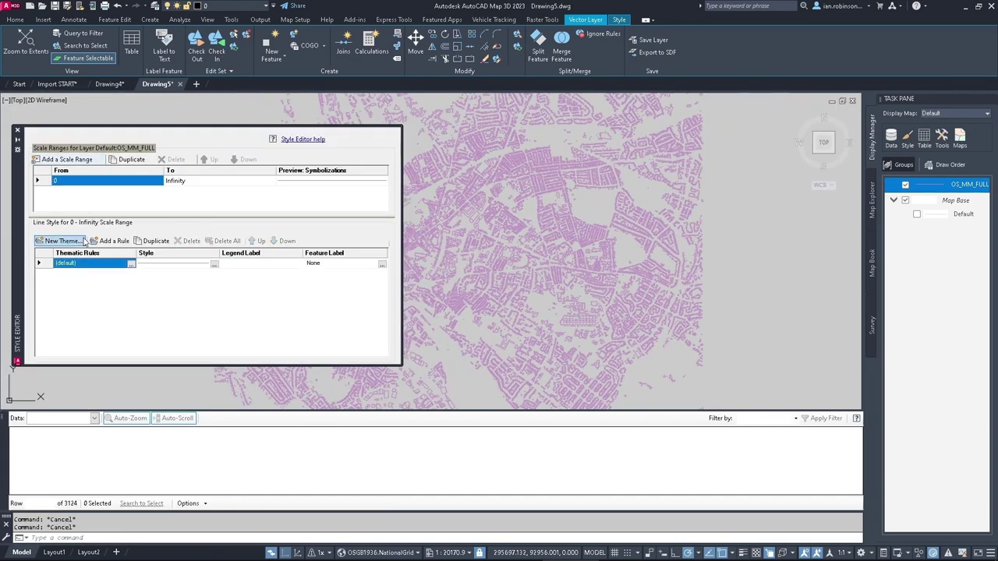
pyautogui.click(214, 264)
pyautogui.click(429, 294)
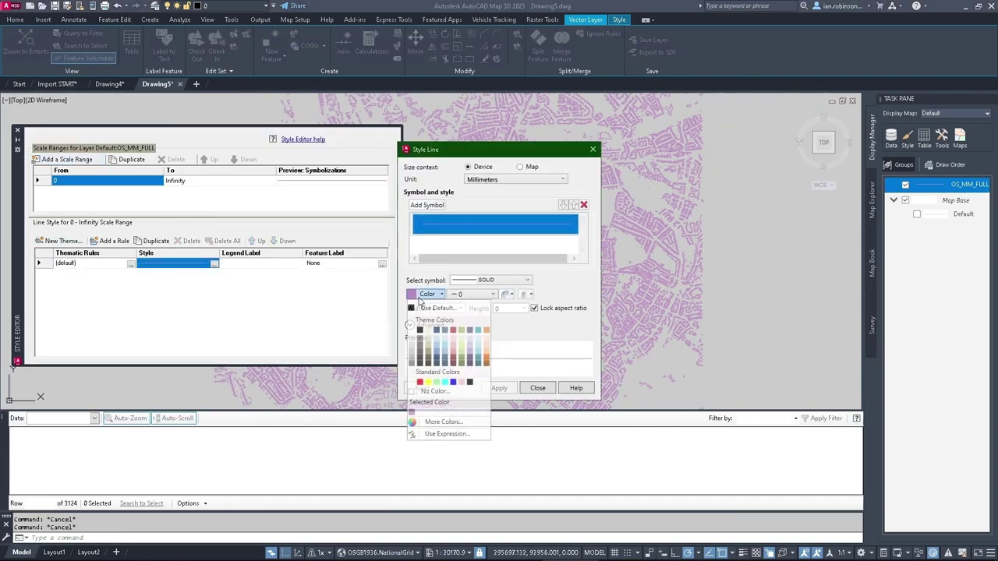
pyautogui.click(419, 383)
pyautogui.click(497, 388)
pyautogui.click(537, 389)
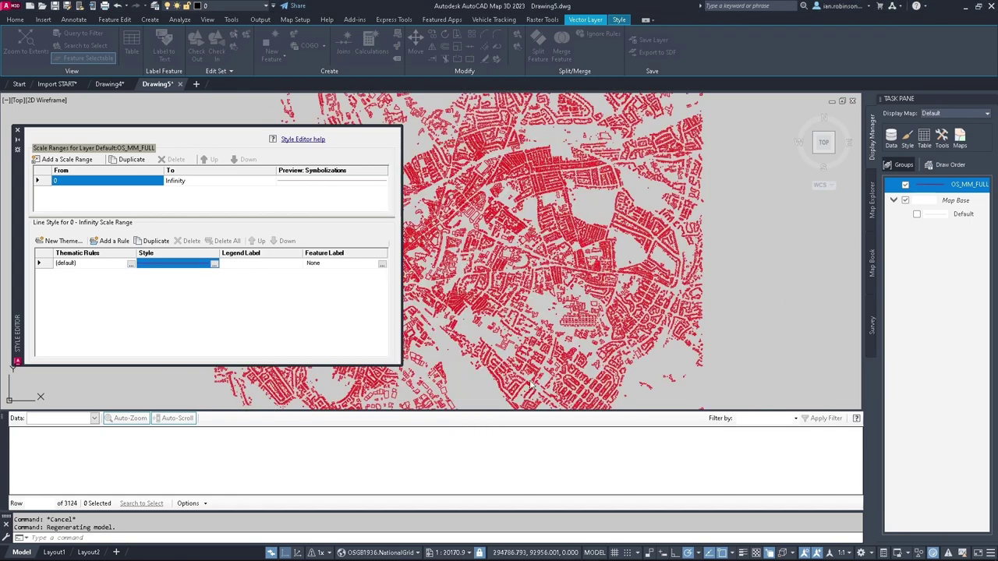
pyautogui.click(17, 129)
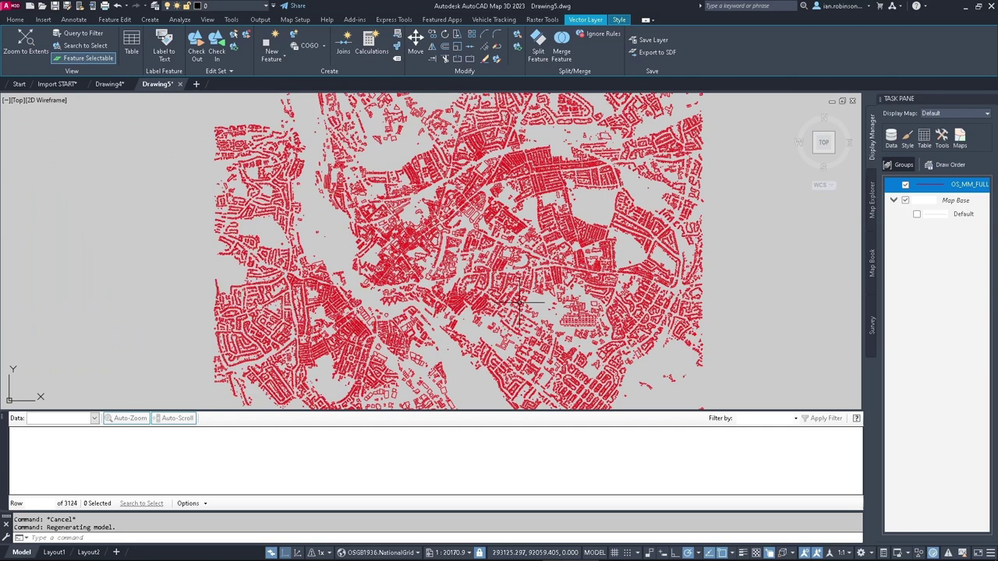
# Add a Touching Any Part Of rectangle condition to the OS_MM_FULL layer's filter query, drawing the rectangle around the central part of the map
pyautogui.moveTo(520, 303)
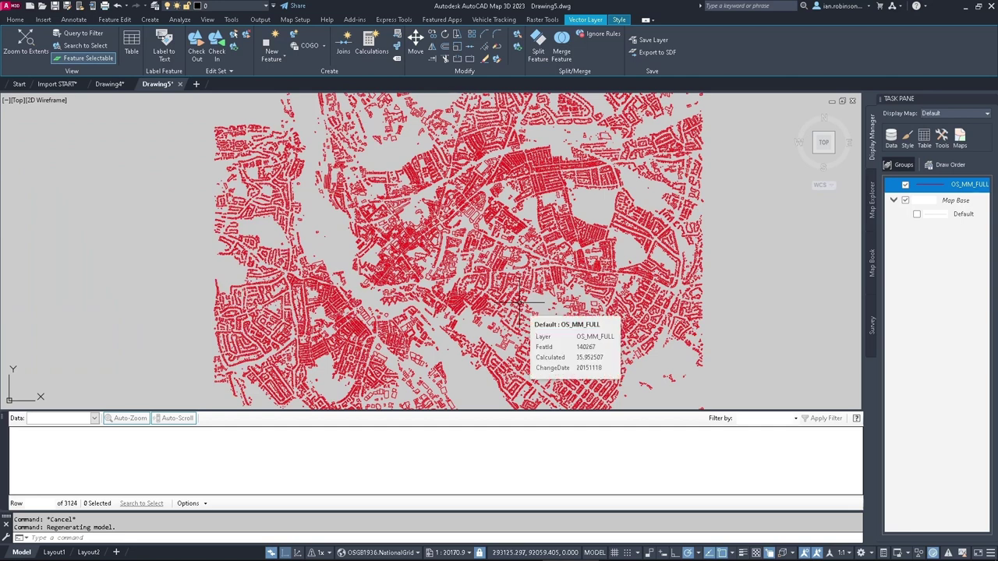
pyautogui.rightClick(928, 189)
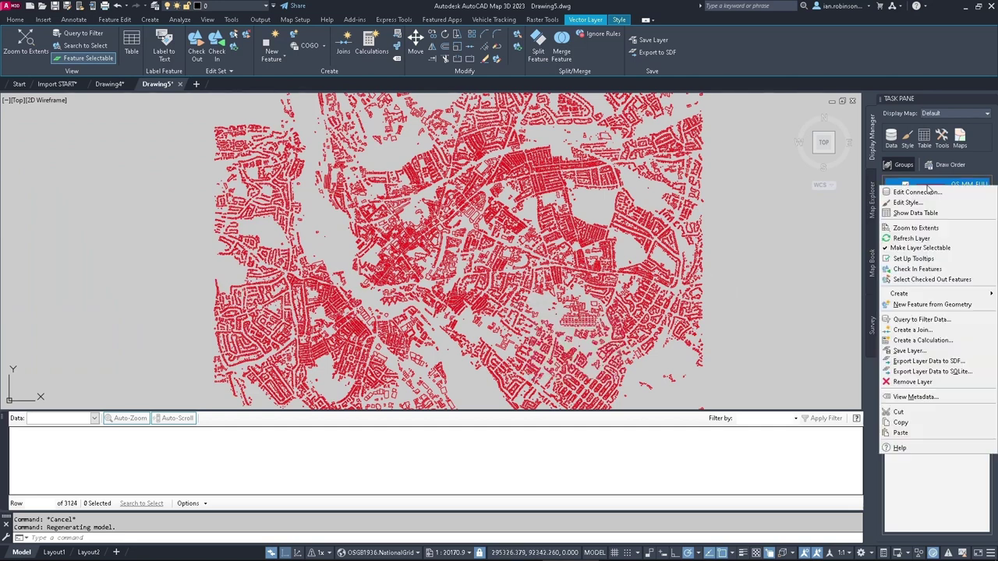
pyautogui.click(915, 320)
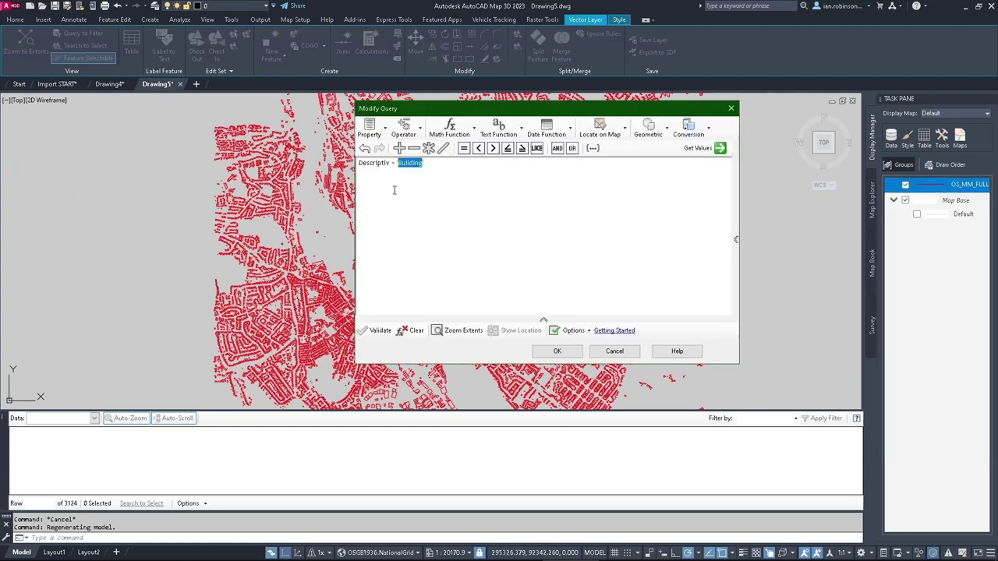
pyautogui.click(446, 167)
pyautogui.click(609, 134)
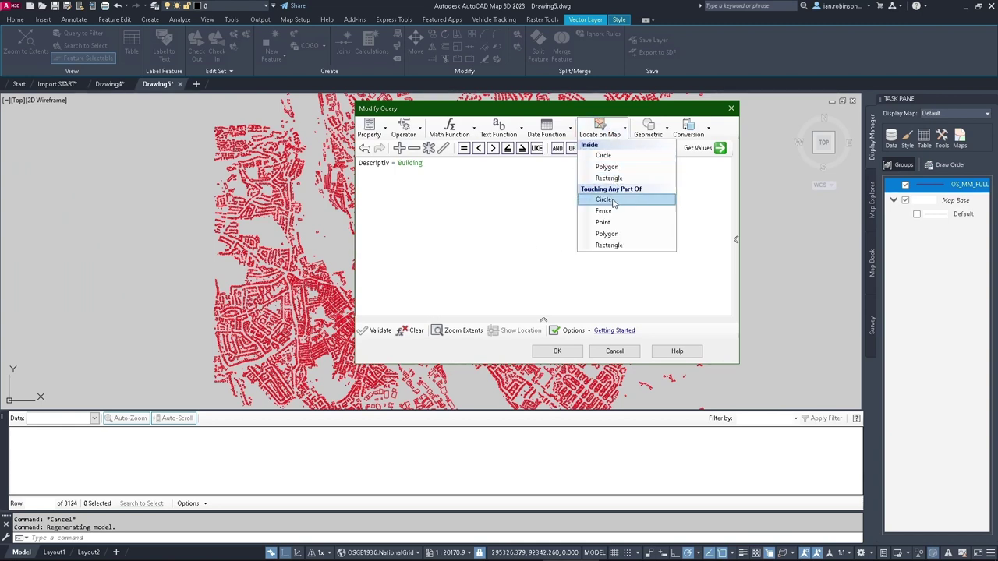
pyautogui.click(613, 245)
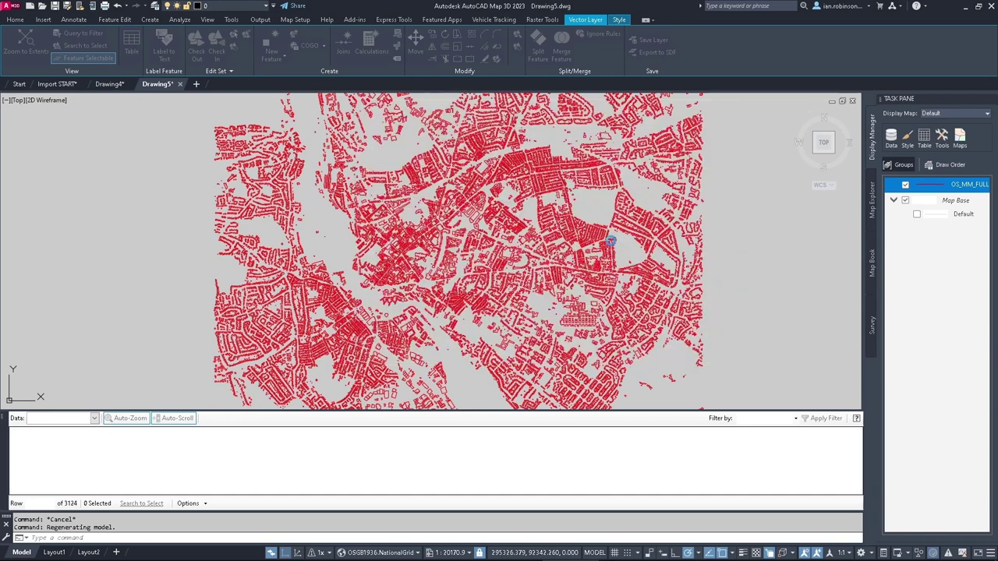
pyautogui.click(352, 161)
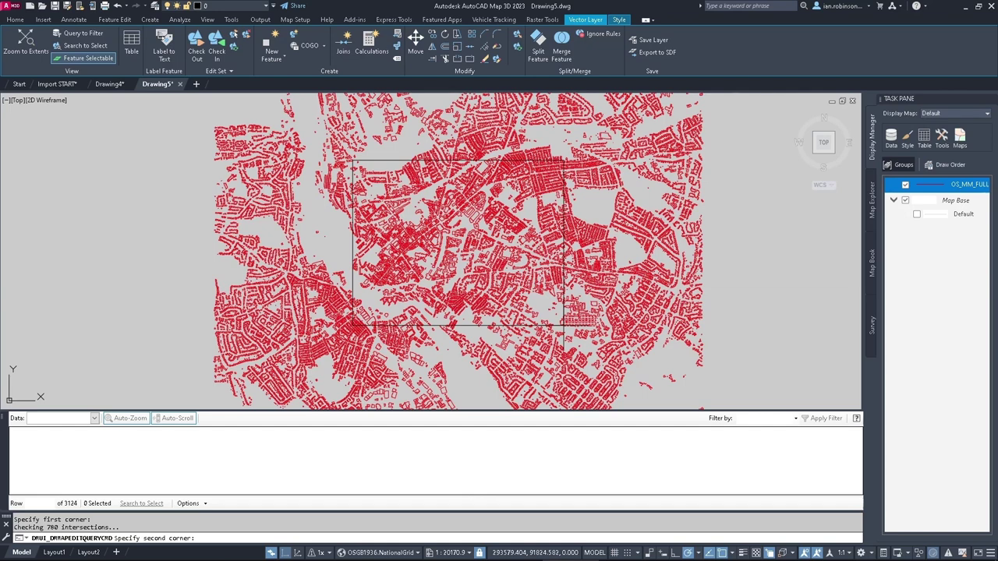
pyautogui.click(563, 326)
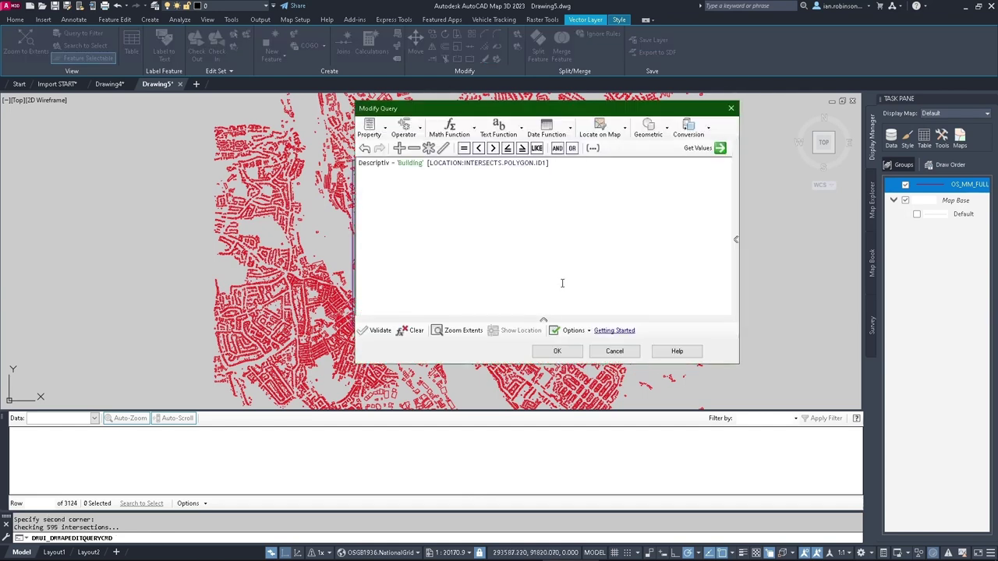
# Join the 'Building' and location conditions with AND, apply the query and inspect the buildings along the rectangle's edge
pyautogui.click(557, 352)
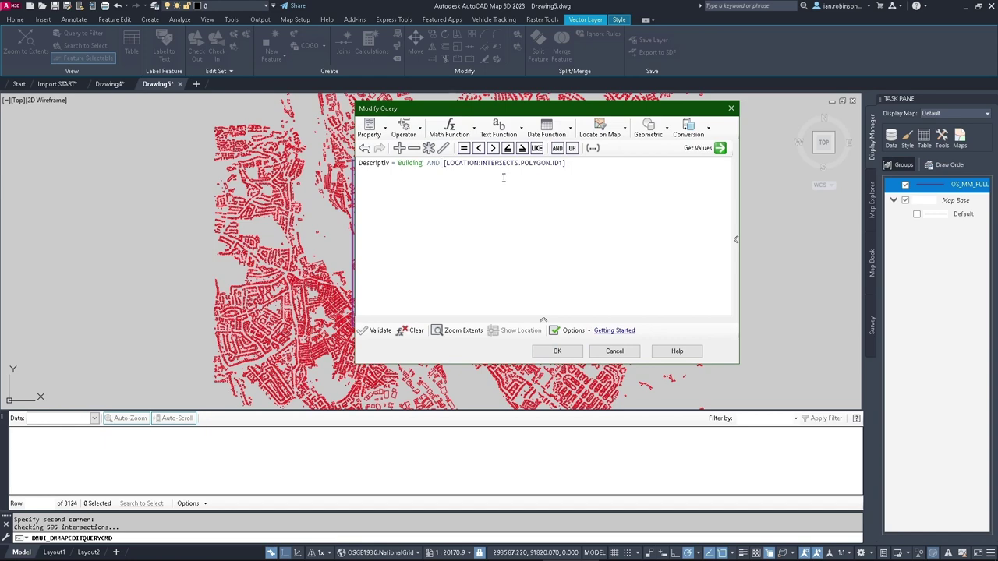
pyautogui.click(559, 352)
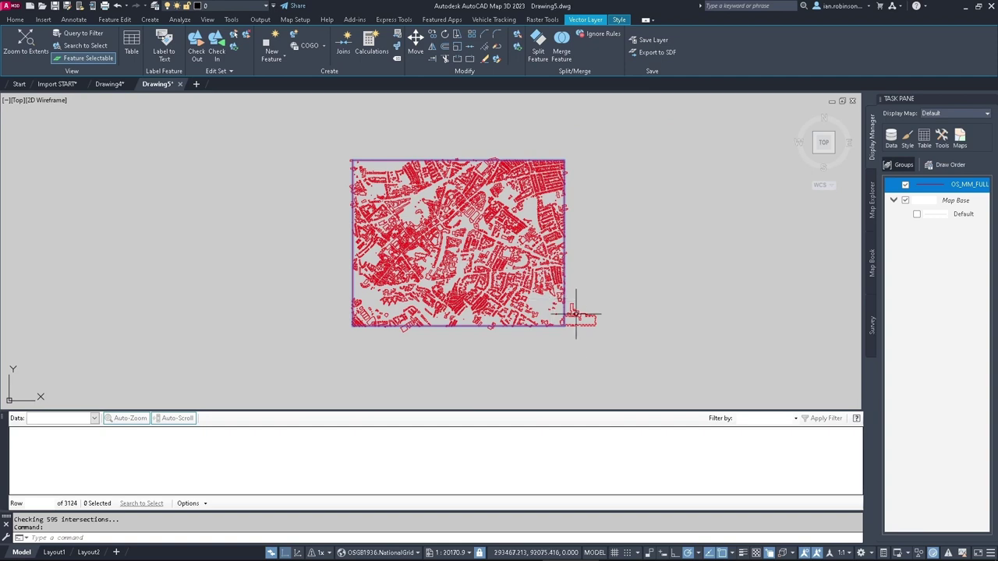
pyautogui.scroll(5, 581, 314)
pyautogui.scroll(3, 563, 329)
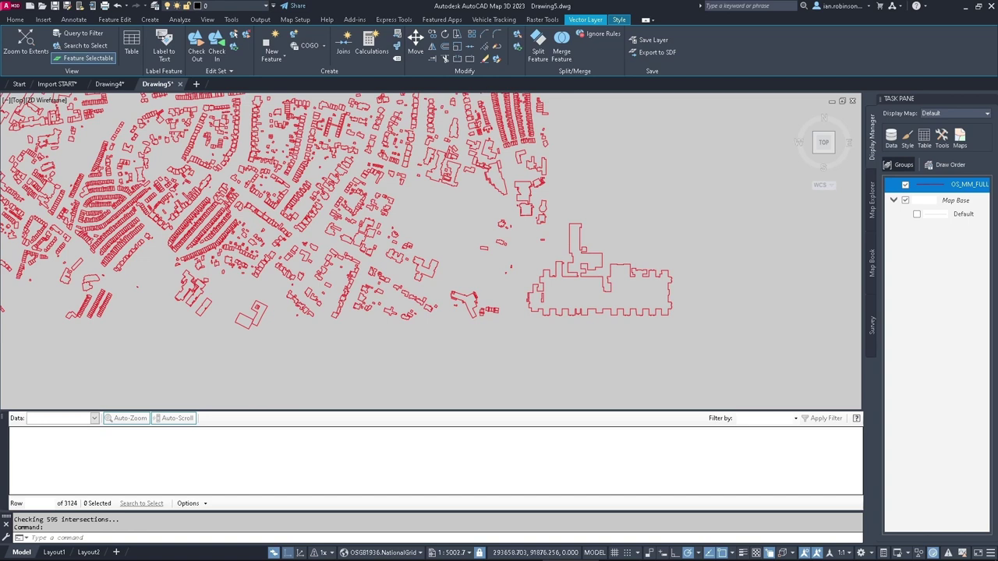
pyautogui.scroll(-2, 566, 294)
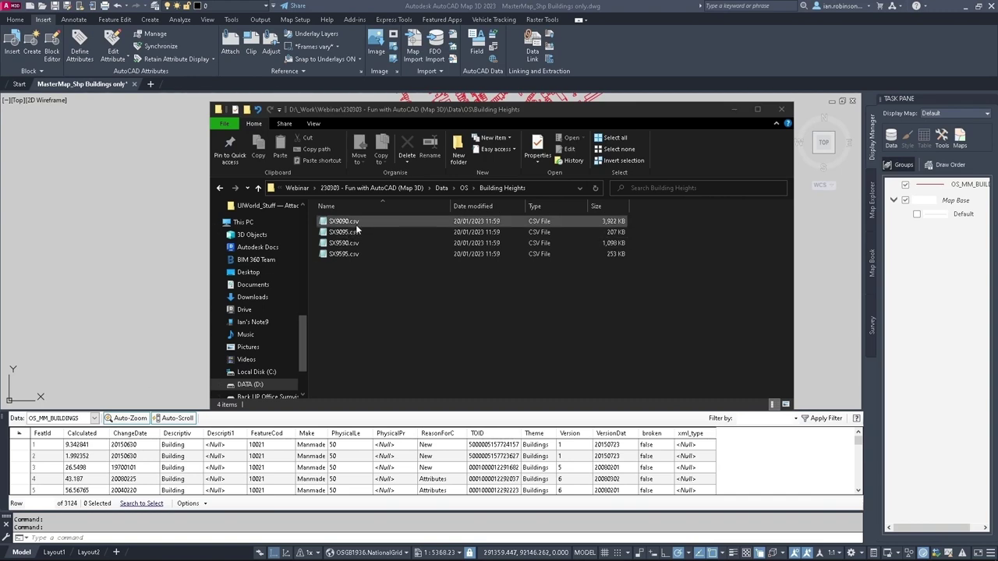
# View SX9090.csv from the Building Heights folder in Notepad, and place SX9095.csv in Excel beside the buildings data table
pyautogui.doubleClick(343, 222)
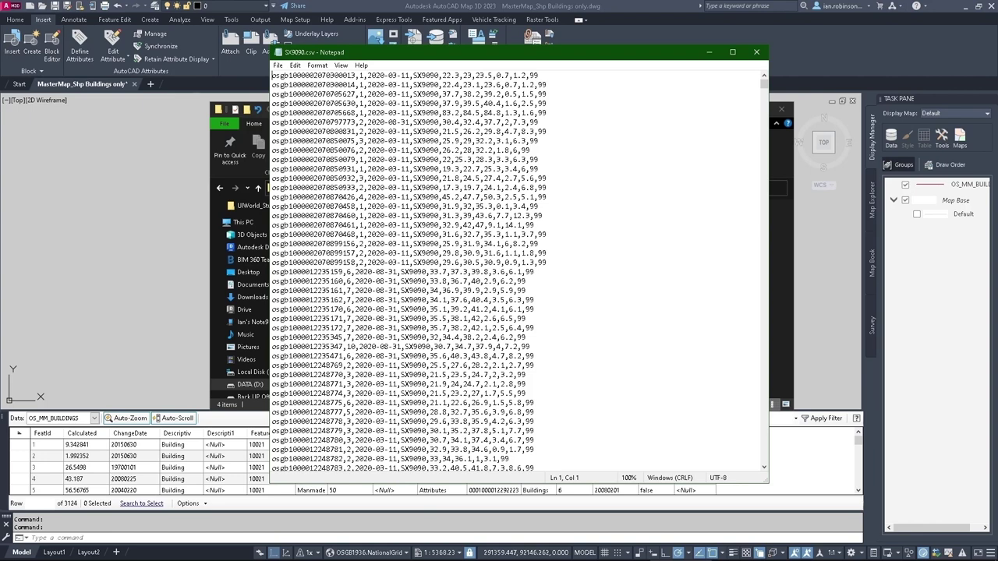
pyautogui.moveTo(858, 195); pyautogui.dragTo(425, 47)
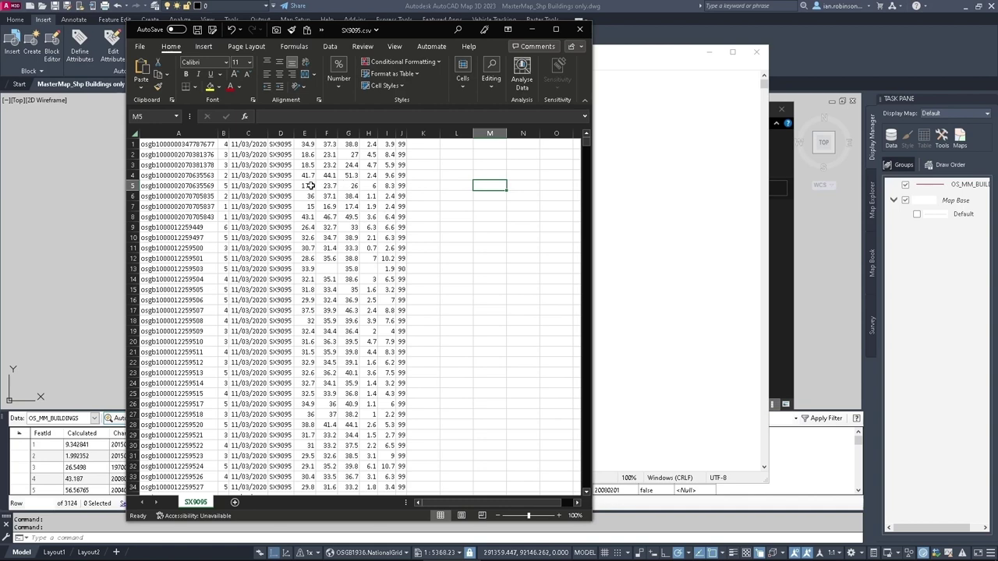
pyautogui.click(756, 52)
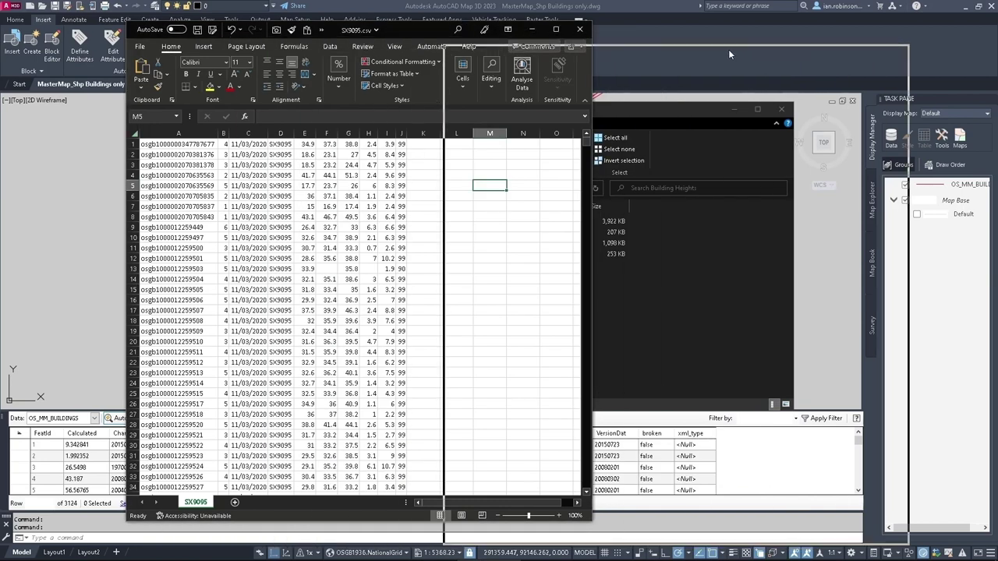
pyautogui.moveTo(874, 31); pyautogui.dragTo(859, 35)
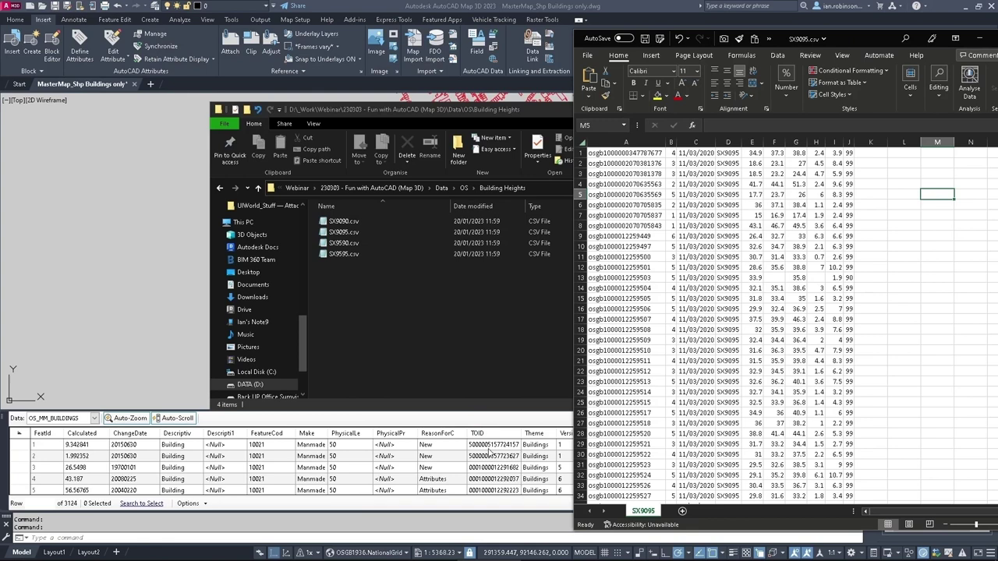
# Locate the first three OS_MM_BUILDINGS records on the map and compare their TOID values with the identifiers in column A of SX9095.csv
pyautogui.click(23, 448)
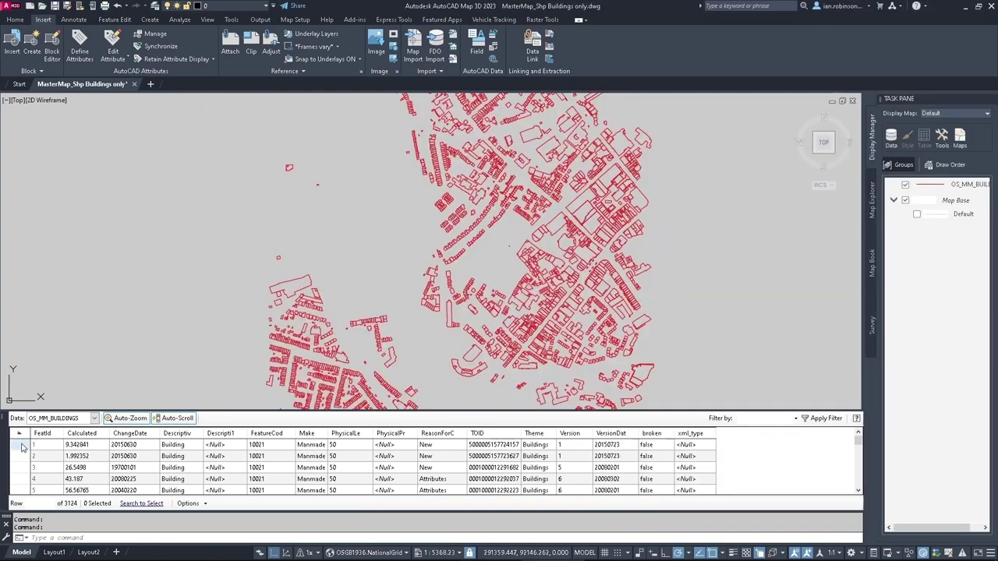
pyautogui.click(22, 446)
pyautogui.click(19, 457)
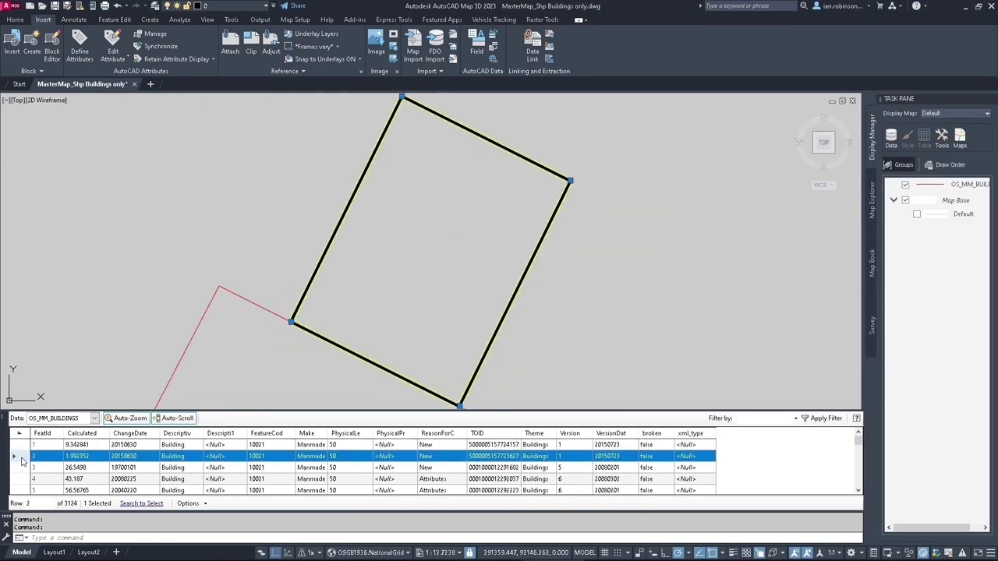
pyautogui.click(19, 468)
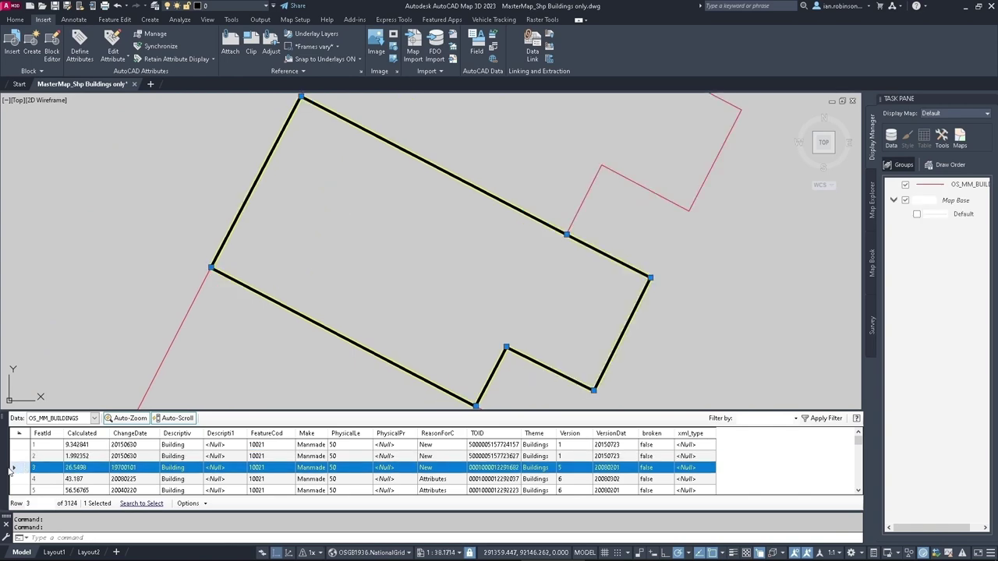
pyautogui.hotkey('alt', 'Tab')
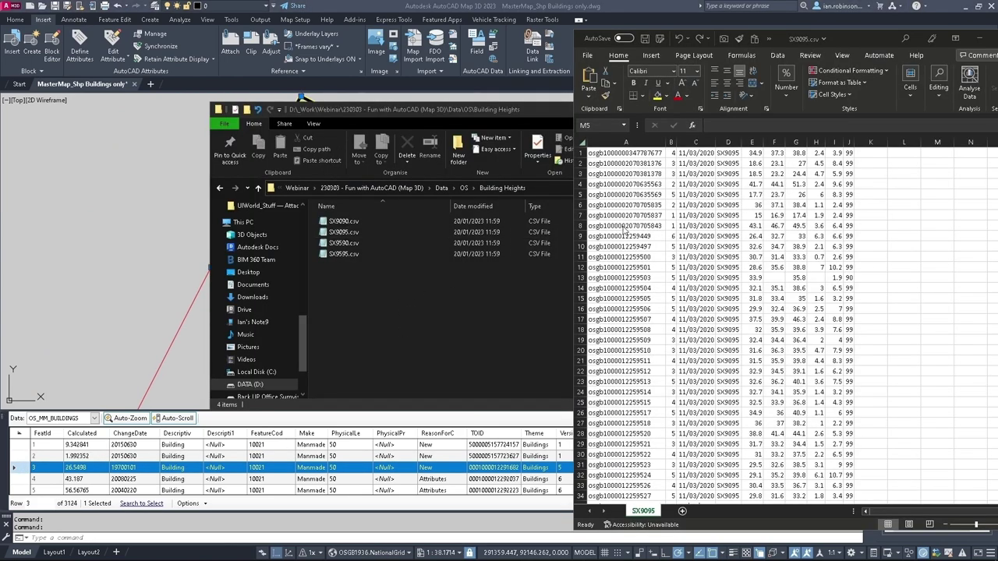
pyautogui.click(625, 268)
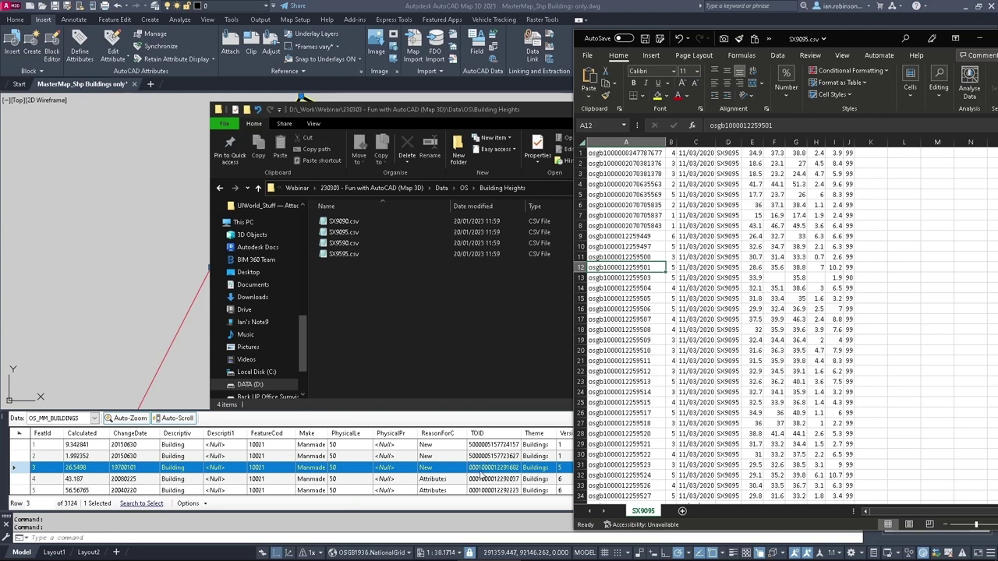
# Look through more TOID values in the OS_MM_BUILDINGS table, and close SX9095.csv without saving changes
pyautogui.scroll(-9, 482, 475)
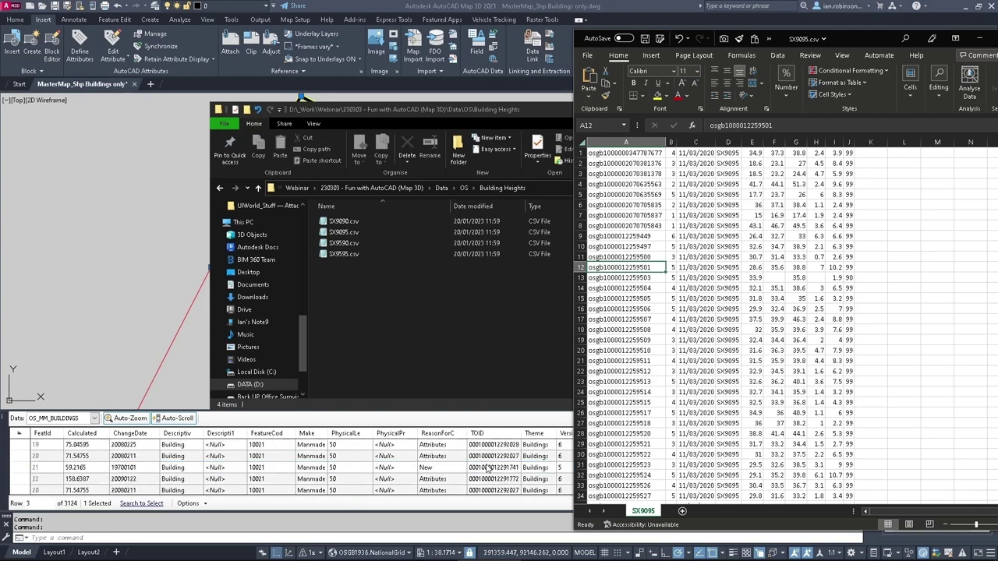
pyautogui.scroll(1, 488, 468)
pyautogui.scroll(-7, 487, 468)
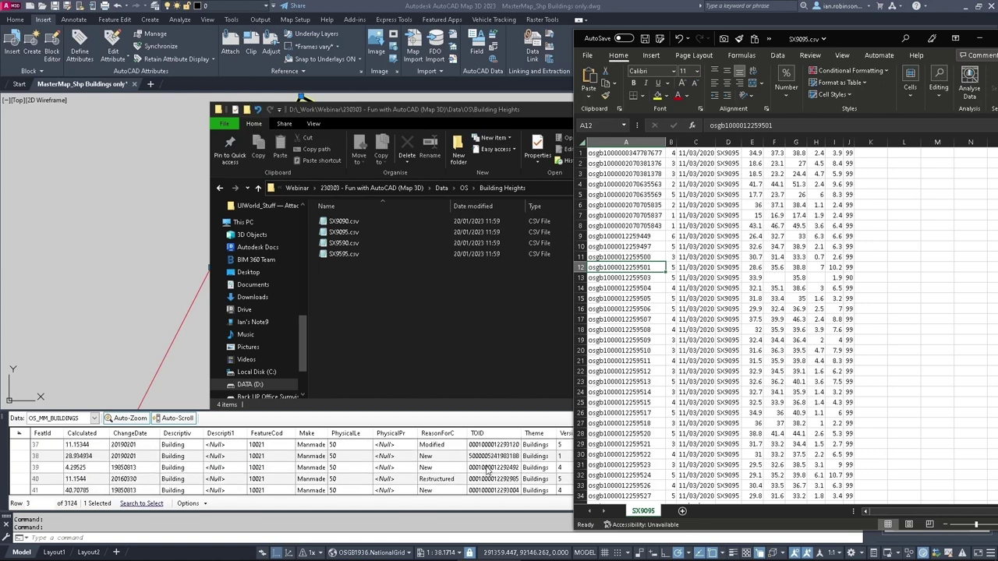
pyautogui.scroll(-3, 482, 485)
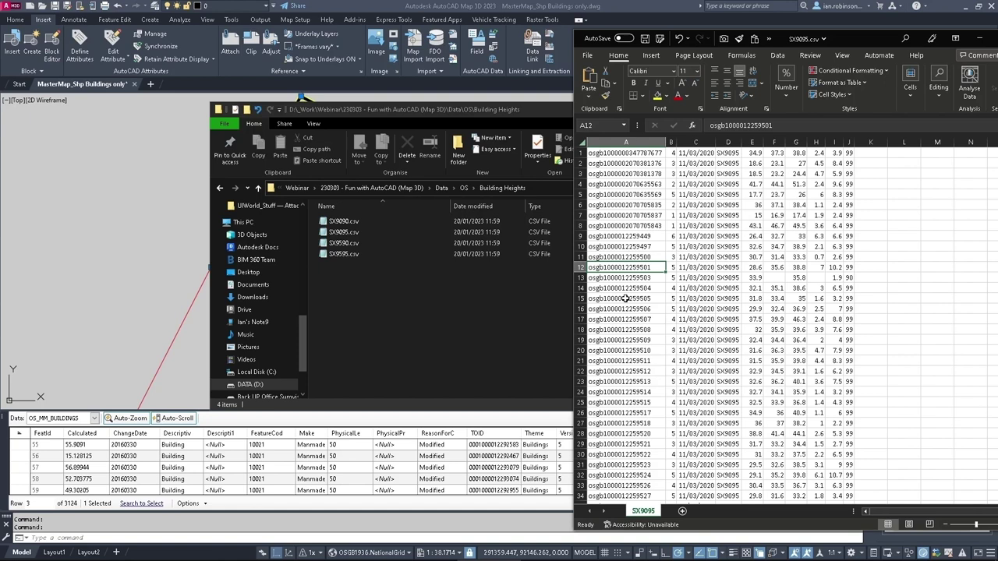
pyautogui.moveTo(865, 35); pyautogui.dragTo(584, 46)
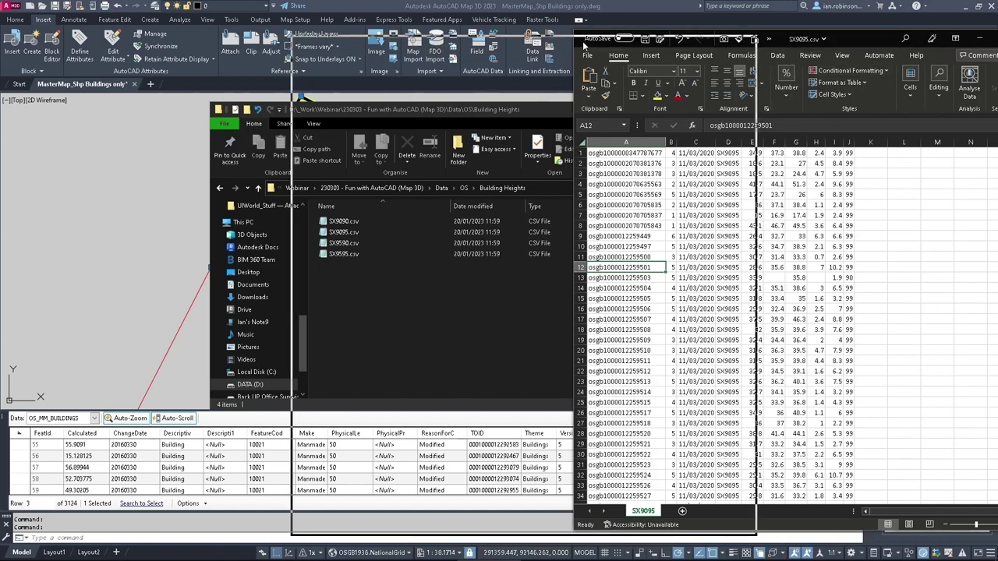
pyautogui.click(751, 27)
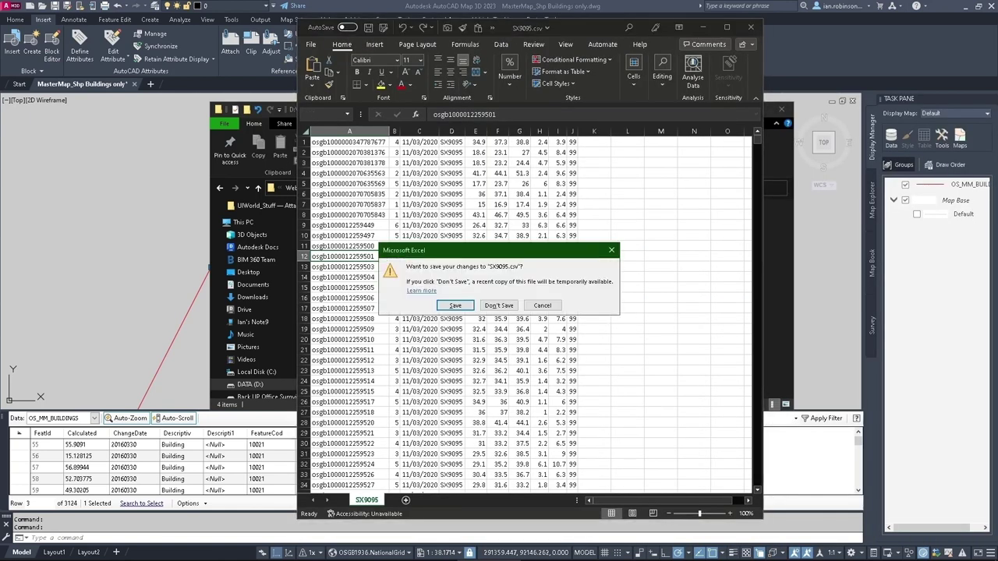
pyautogui.click(497, 306)
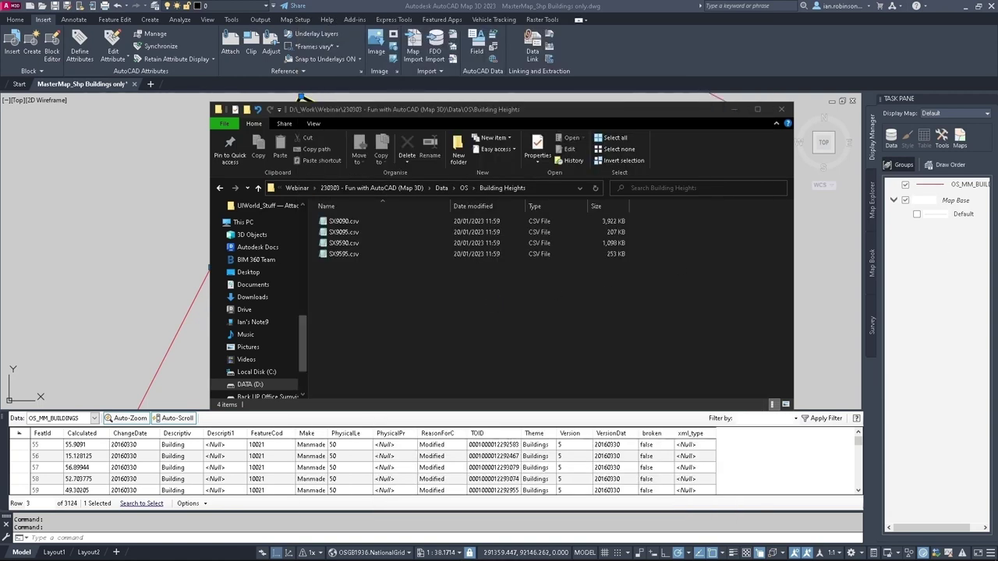
# Switch to the Building Heights.xlsx workbook in Excel and examine the REPLACE and IF formulas shown in L1 and M1
pyautogui.hotkey('alt', 'Tab')
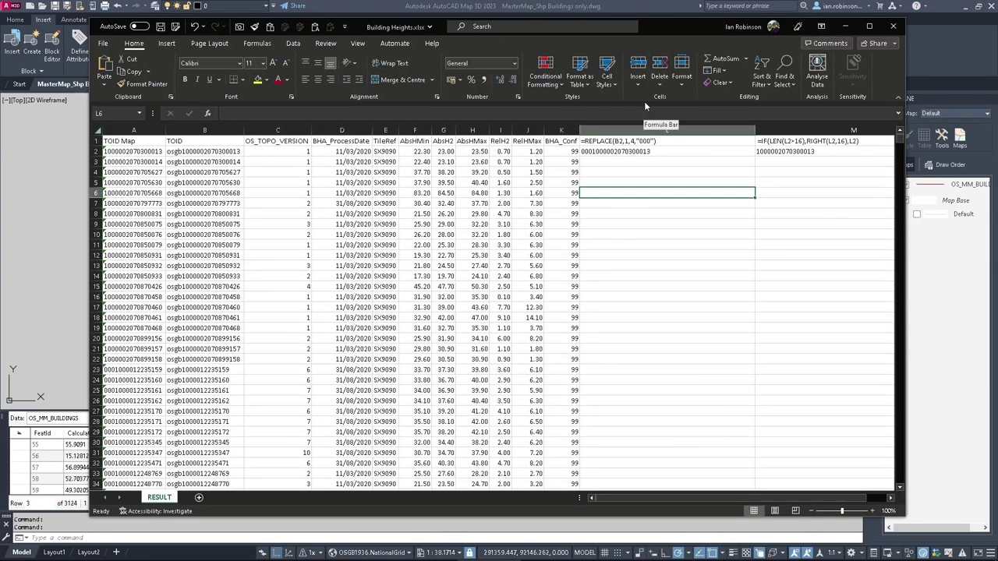
pyautogui.click(680, 143)
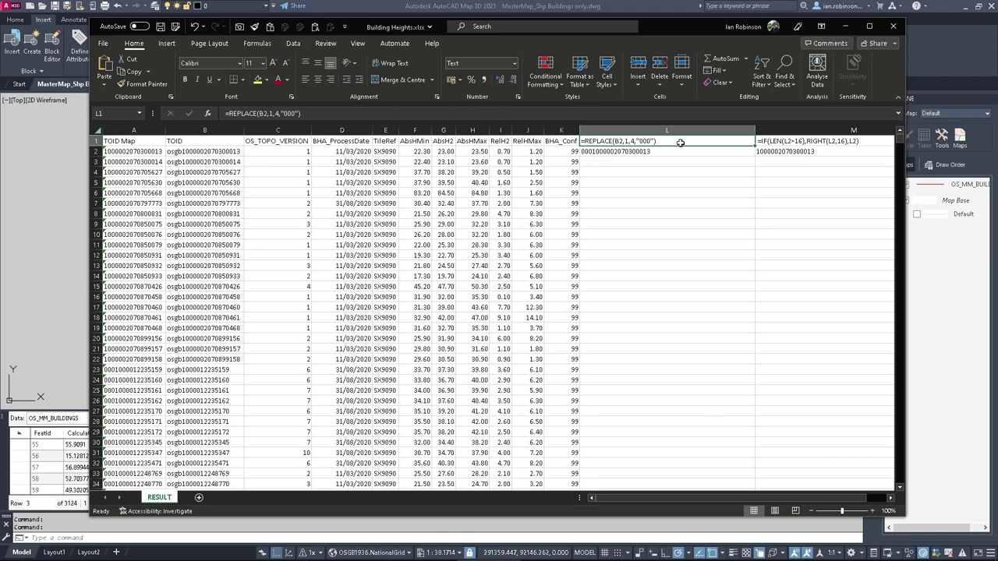
pyautogui.click(763, 145)
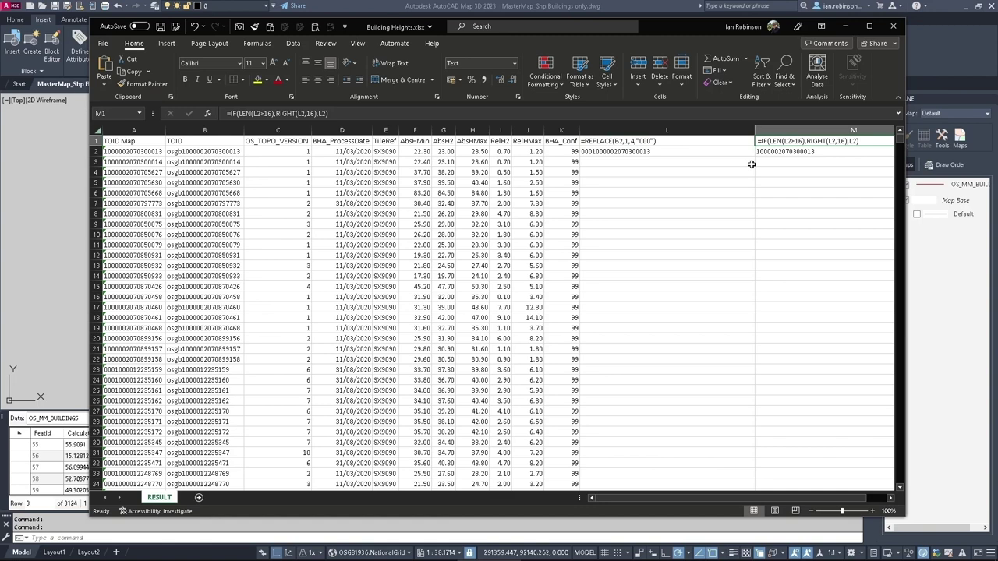
pyautogui.click(706, 141)
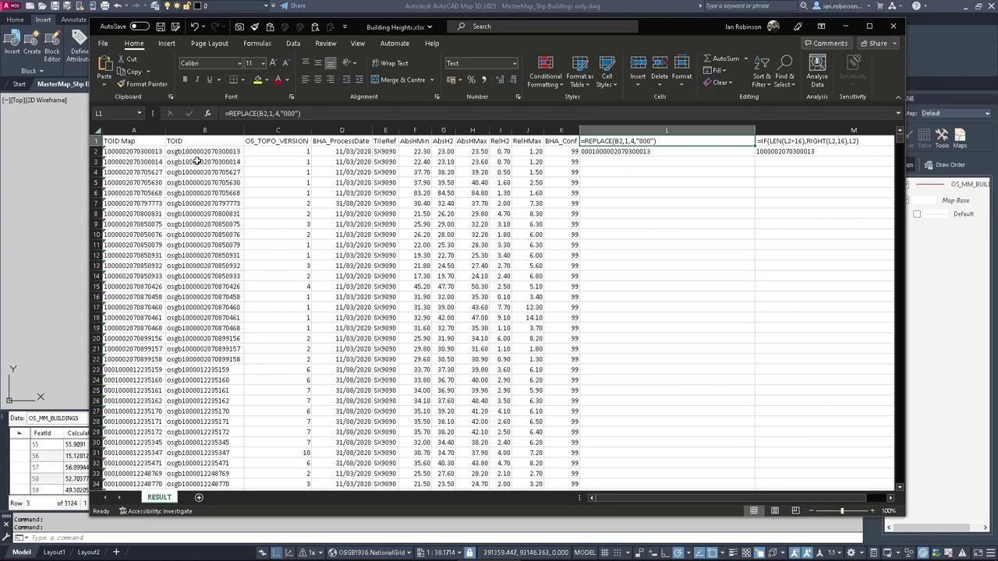
pyautogui.click(664, 212)
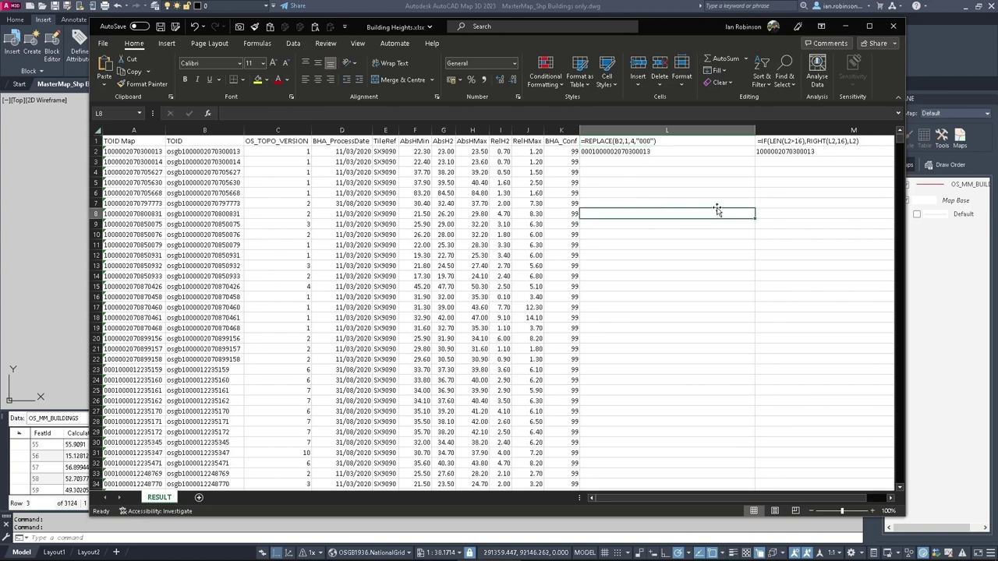
pyautogui.write('=replace')
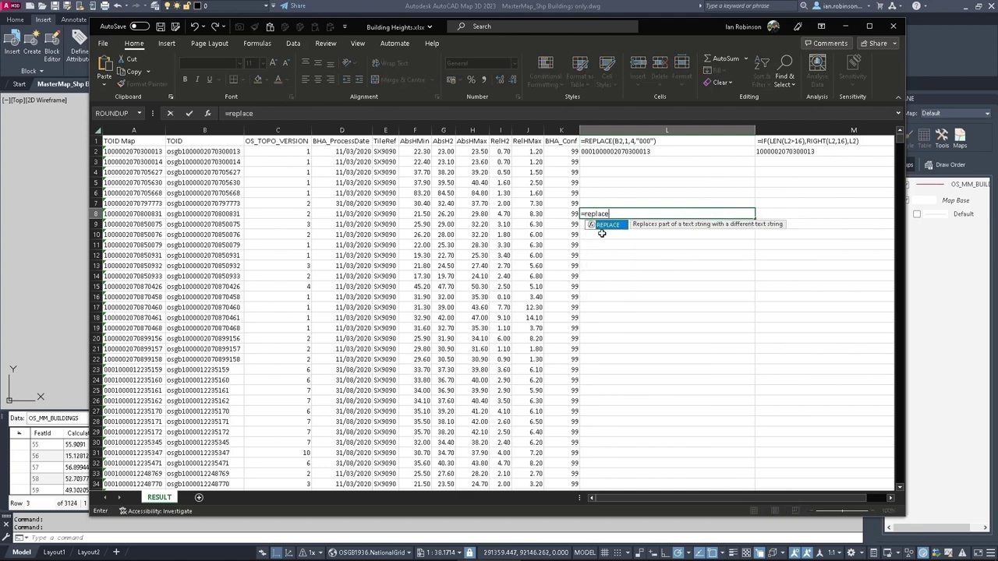
pyautogui.write('(')
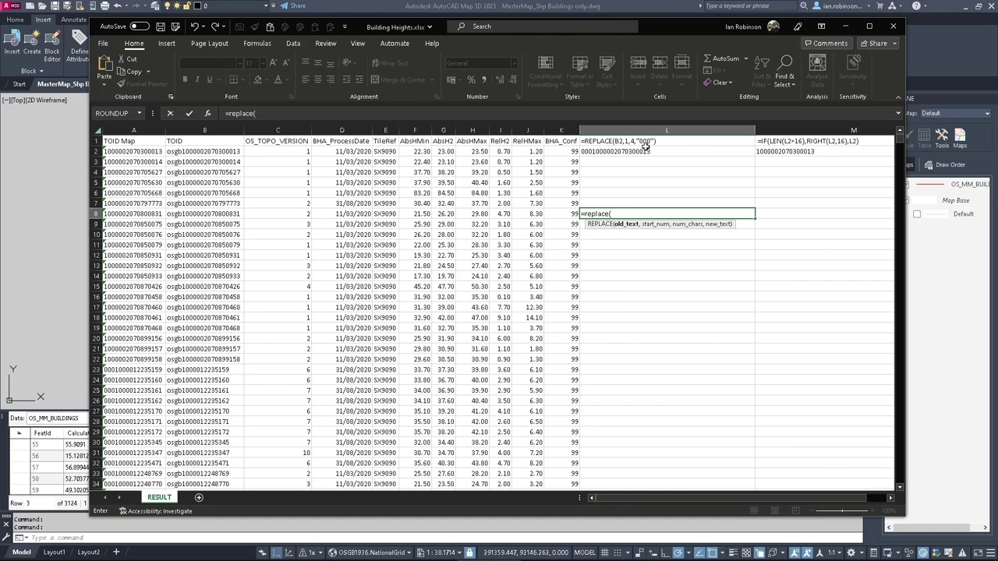
pyautogui.press('Escape')
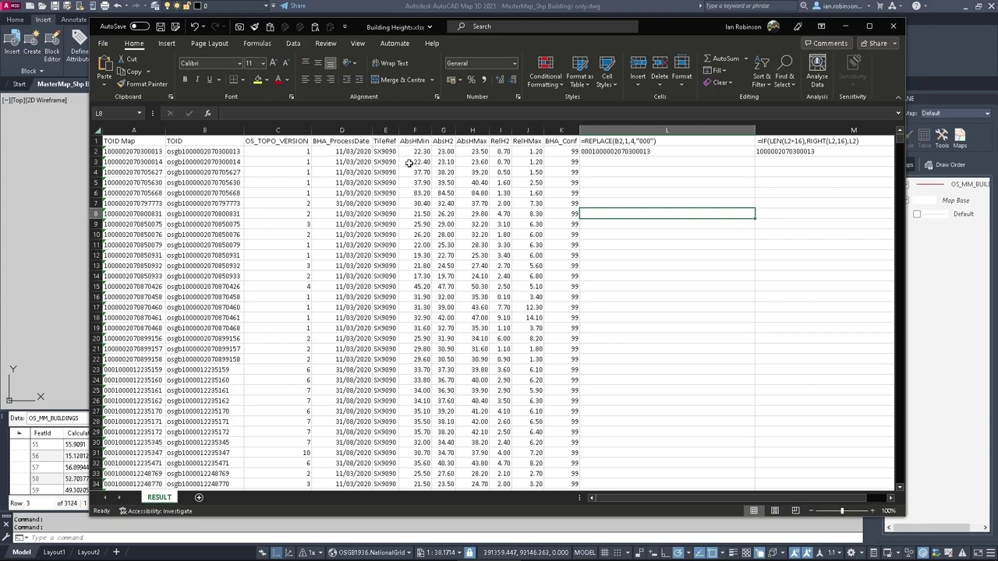
# Fill the REPLACE formula in L2 down the whole of column L
pyautogui.click(635, 151)
pyautogui.doubleClick(754, 156)
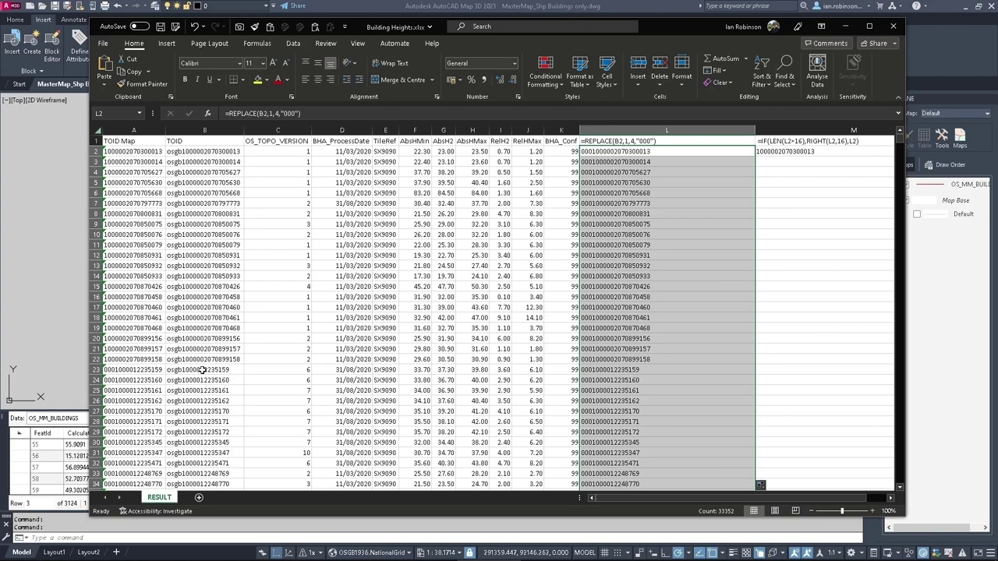
pyautogui.press('ctrl')
# Fill the IF formula in M2 down the whole of column M and review the resulting identifiers along the rows
pyautogui.click(803, 143)
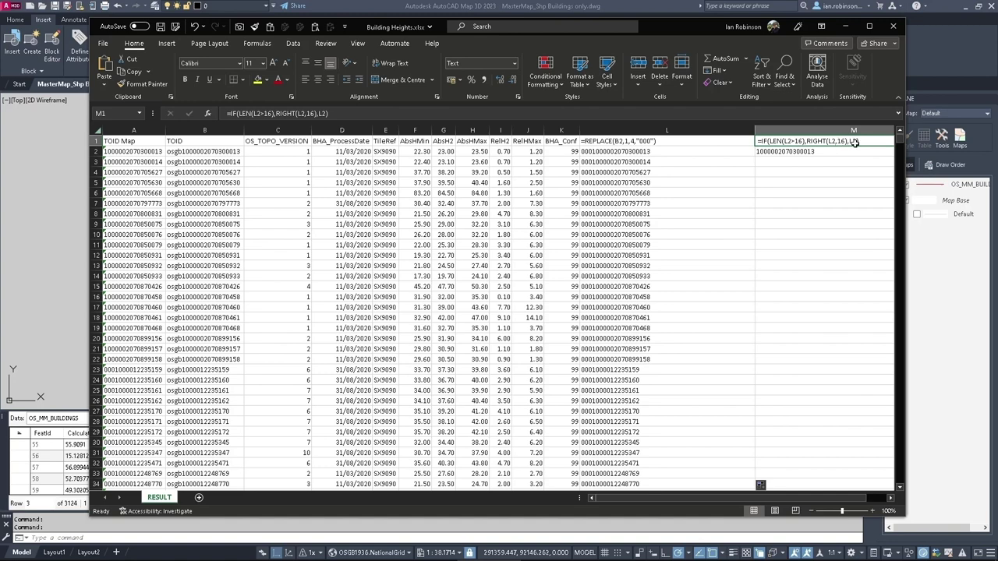
pyautogui.click(855, 151)
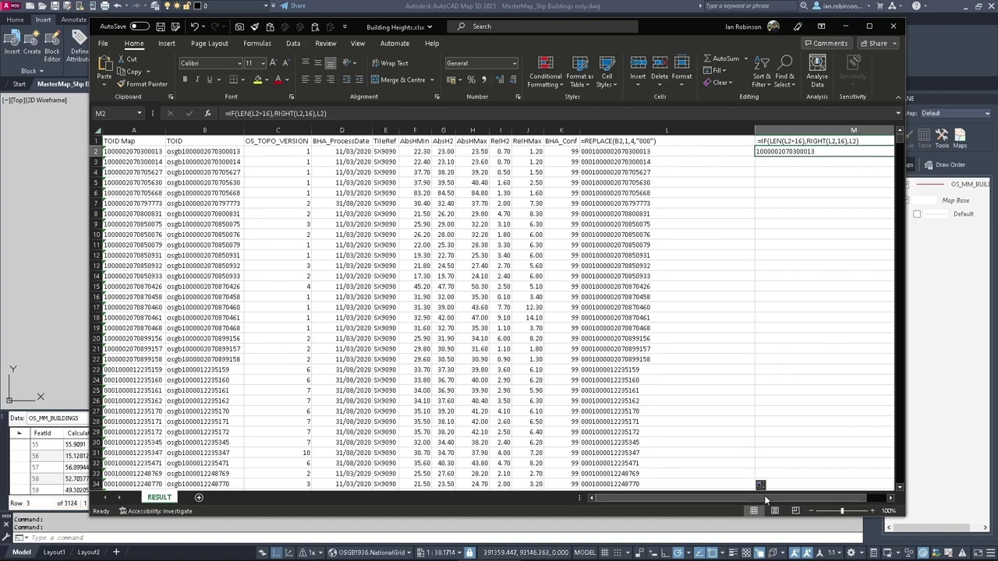
pyautogui.moveTo(767, 499); pyautogui.dragTo(799, 504)
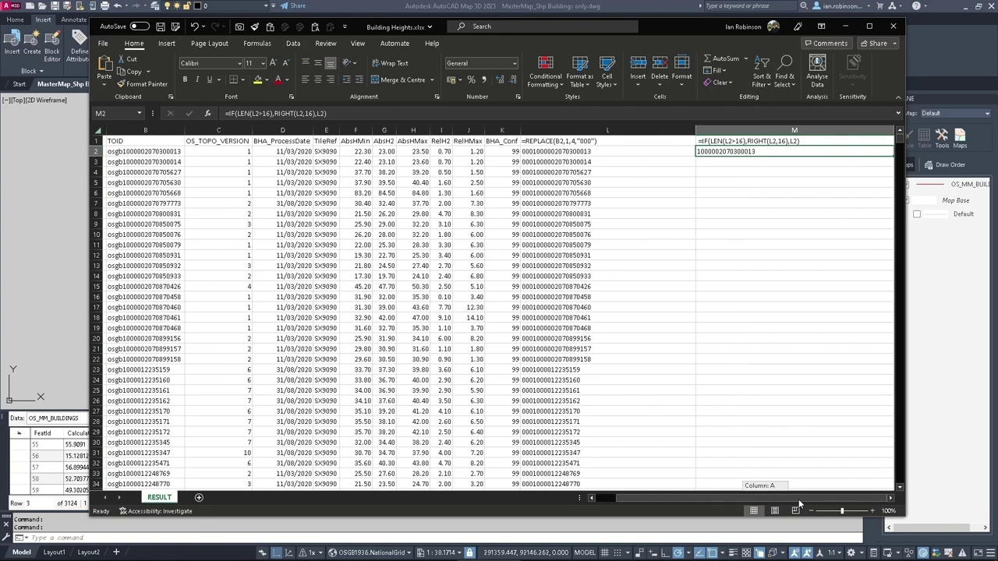
pyautogui.doubleClick(893, 158)
pyautogui.scroll(-9, 733, 297)
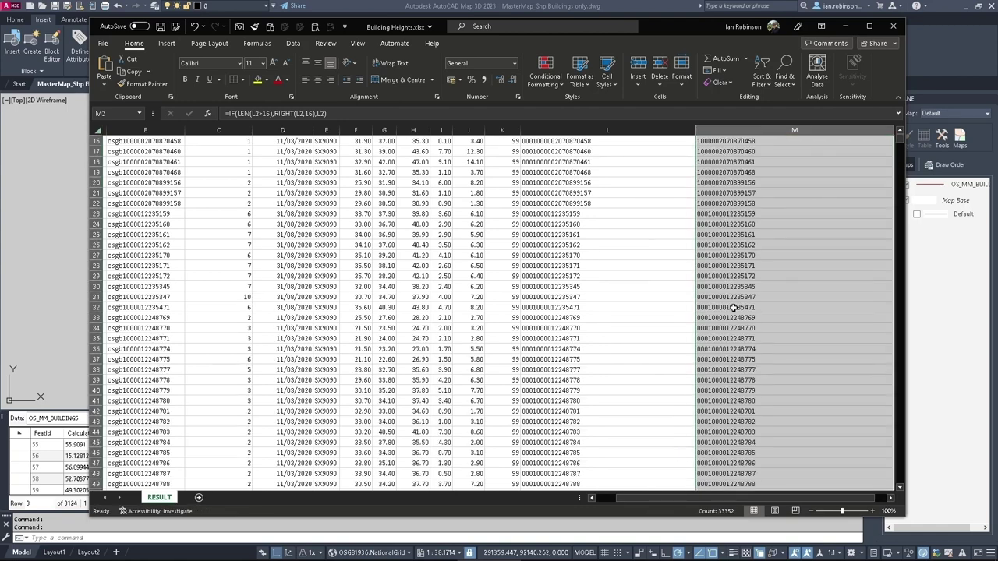
pyautogui.scroll(-20, 734, 308)
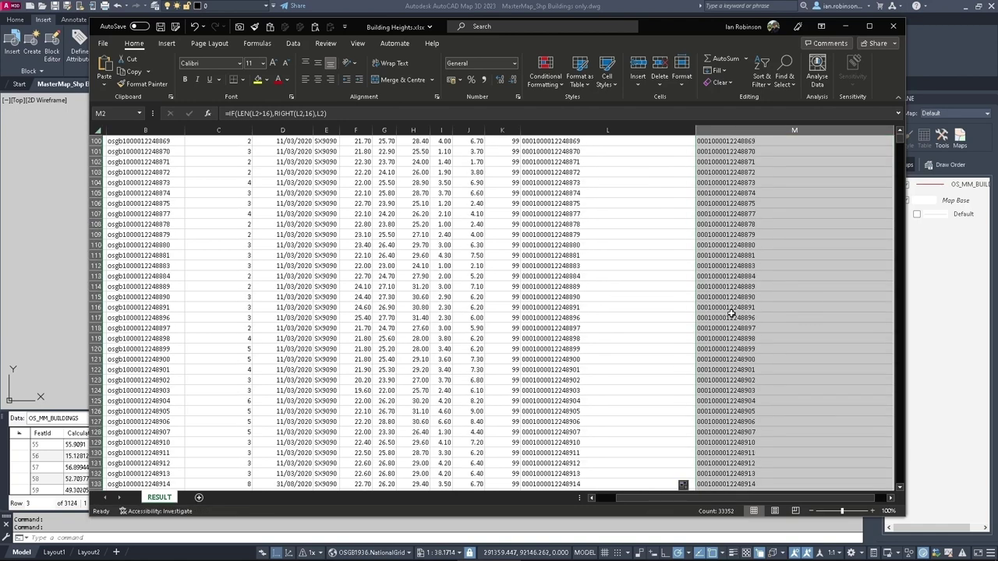
pyautogui.scroll(-5, 733, 320)
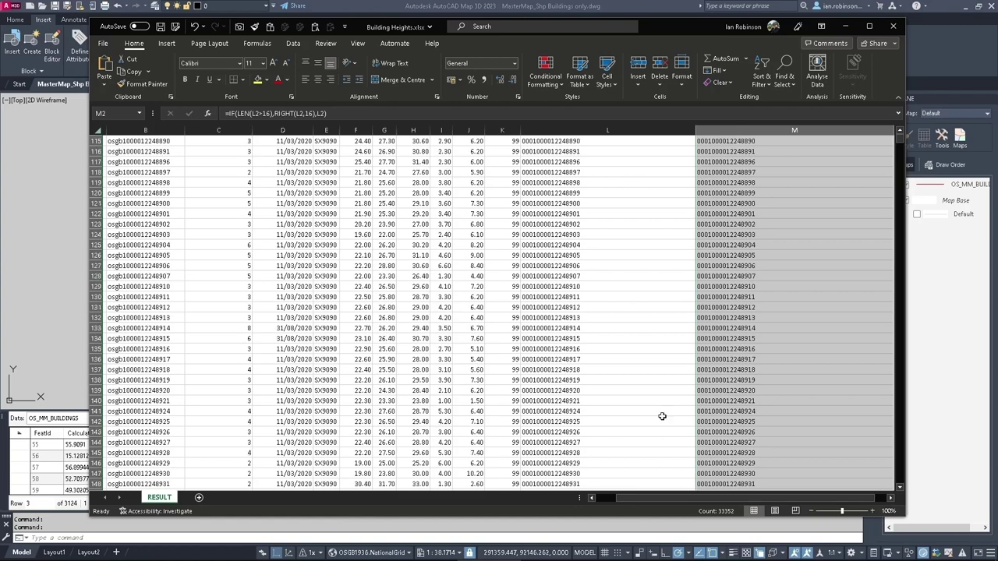
pyautogui.hscroll(-1, 608, 497)
pyautogui.scroll(7, 607, 496)
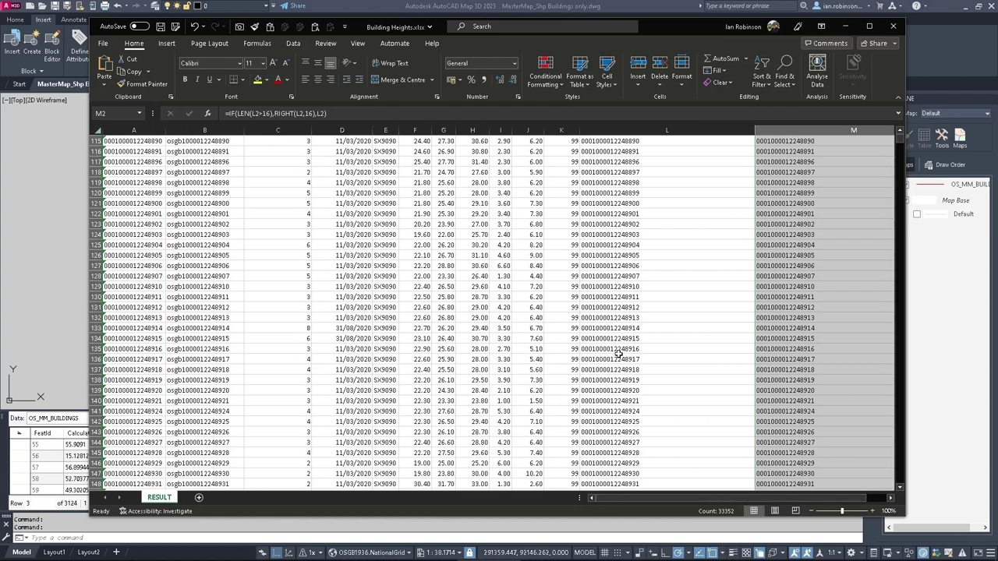
pyautogui.scroll(20, 618, 353)
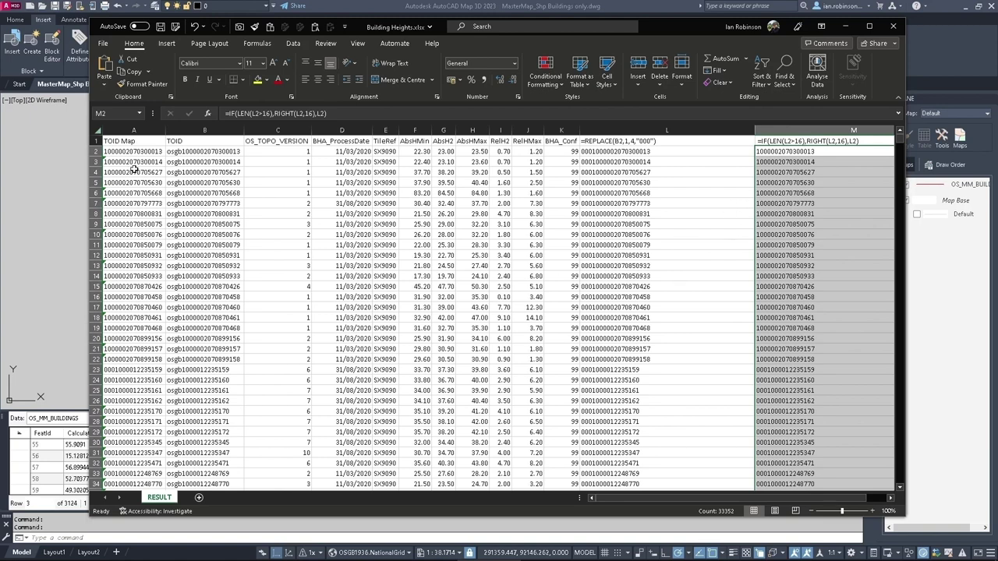
# Compare the TOID Map values in column A with the formula results in M2:M22
pyautogui.click(131, 140)
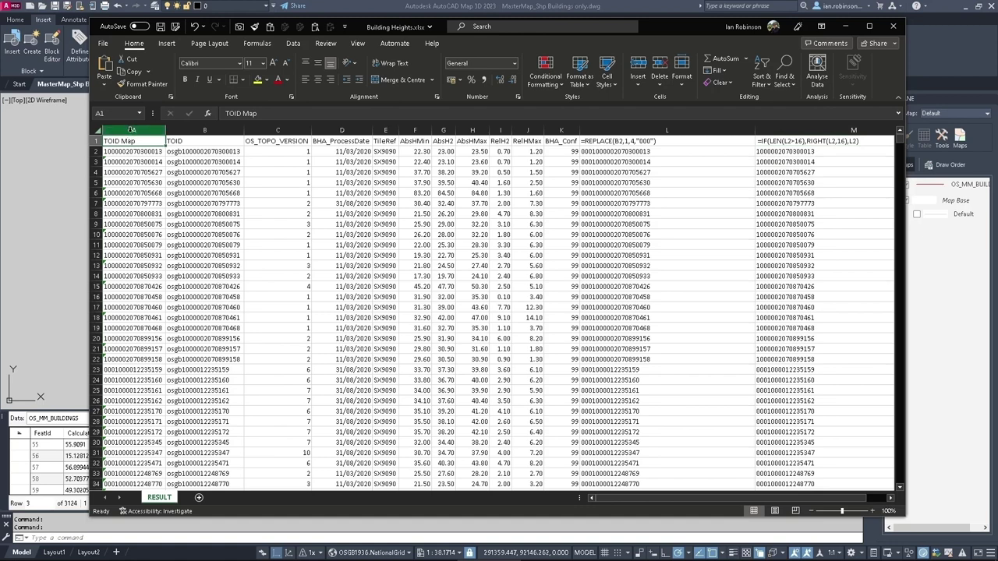
pyautogui.hotkey('ctrl', 'space')
pyautogui.click(129, 154)
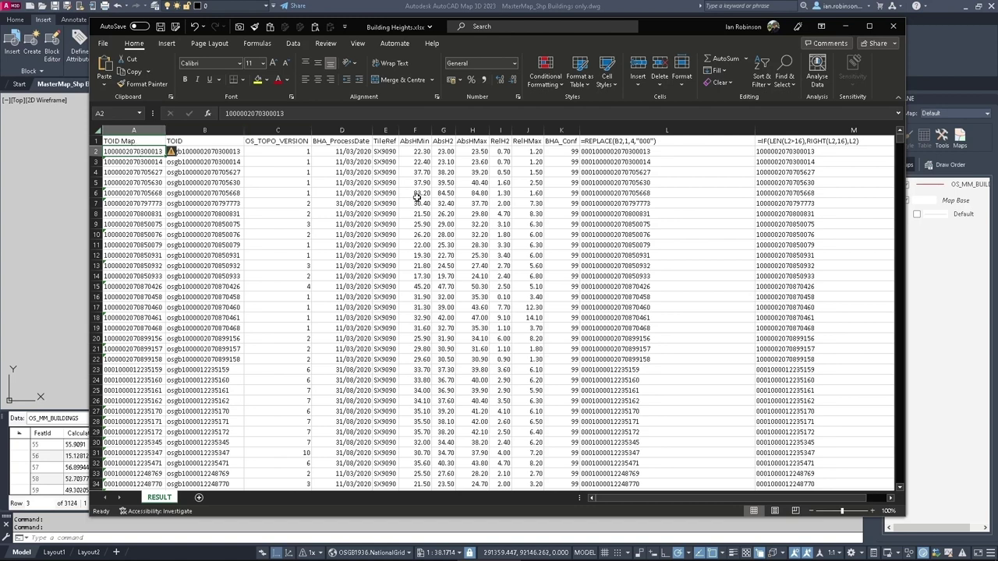
pyautogui.moveTo(779, 153); pyautogui.dragTo(772, 356)
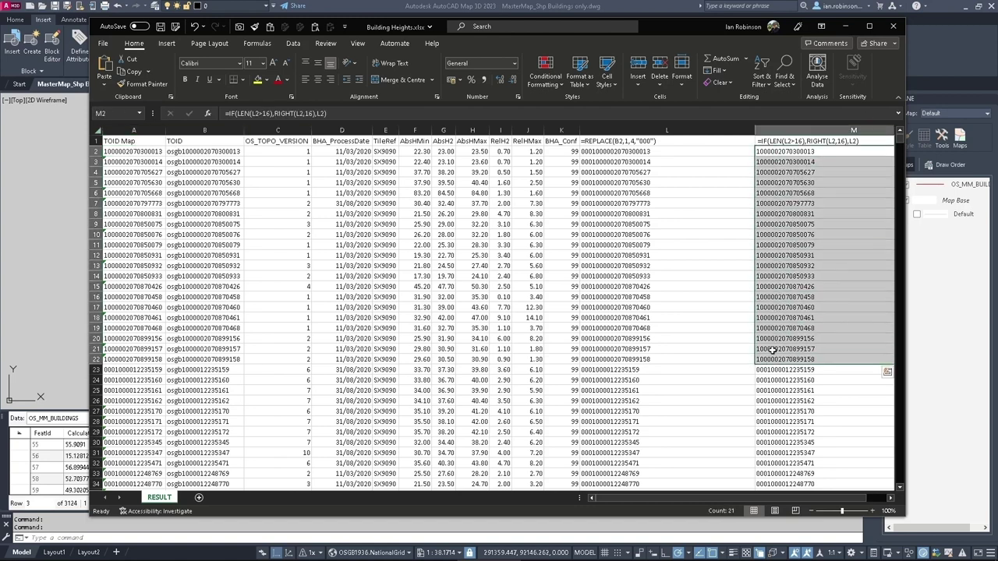
pyautogui.moveTo(145, 152); pyautogui.dragTo(121, 285)
pyautogui.rightClick(121, 285)
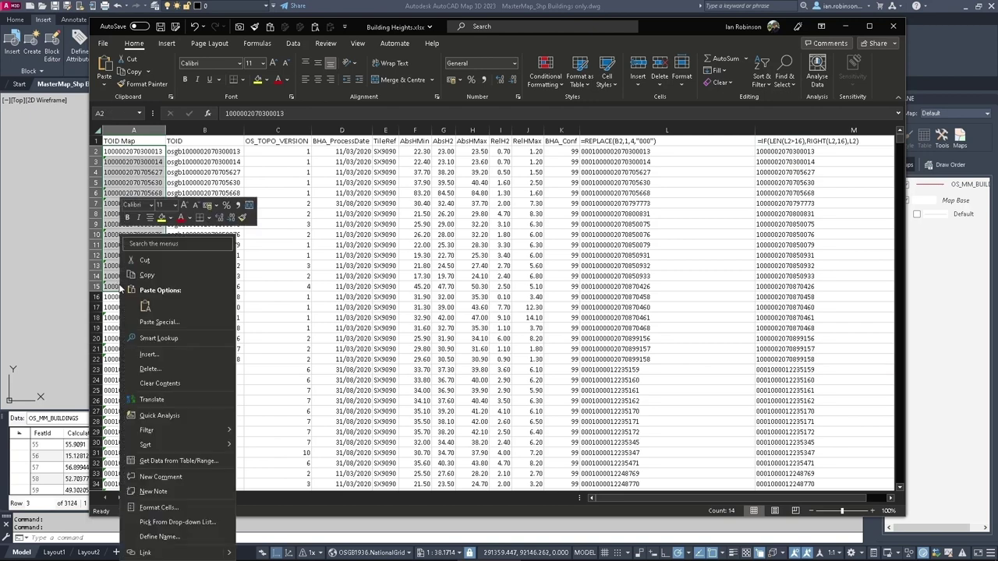
pyautogui.click(169, 276)
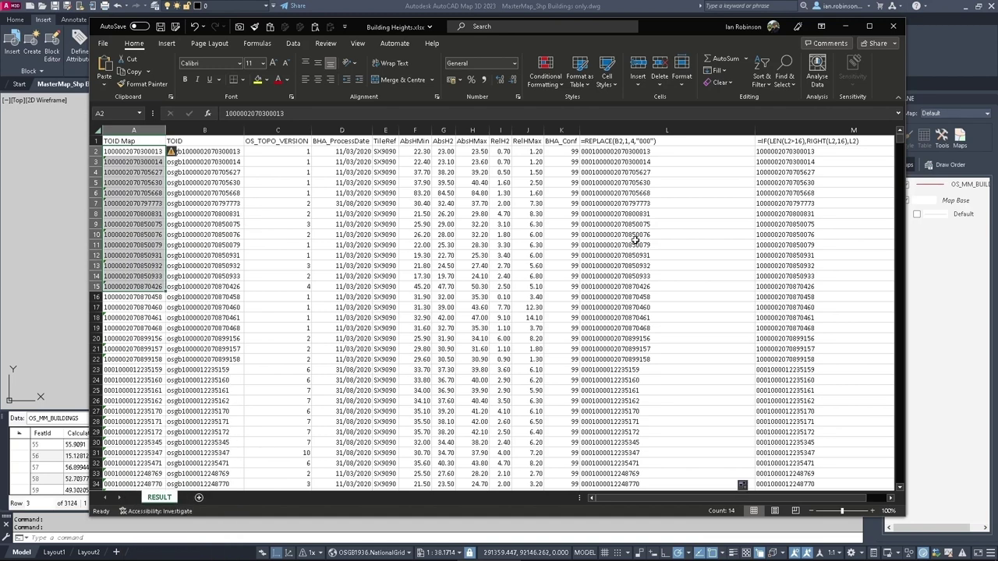
# Close the Building Heights.xlsx workbook without saving changes
pyautogui.click(337, 204)
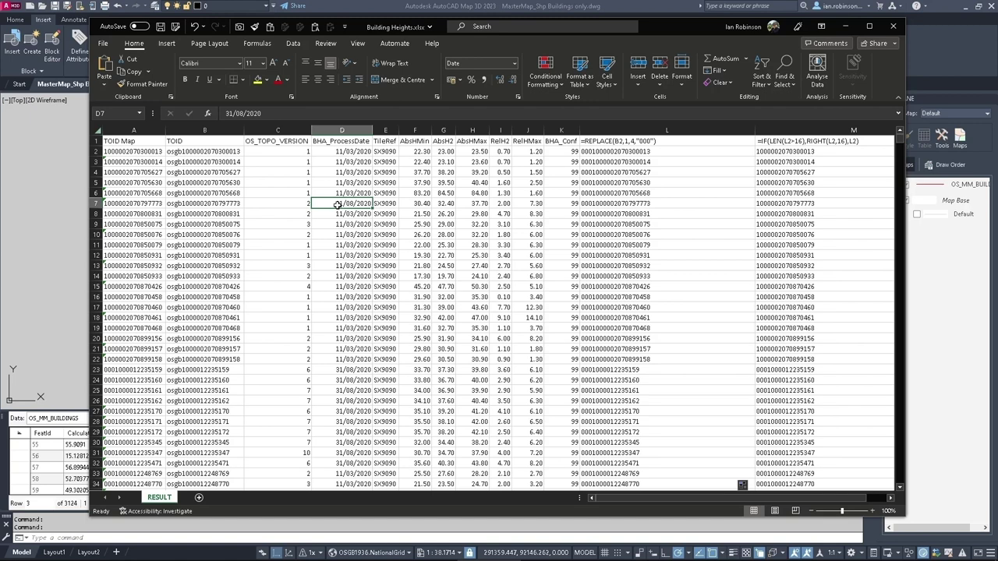
pyautogui.click(894, 26)
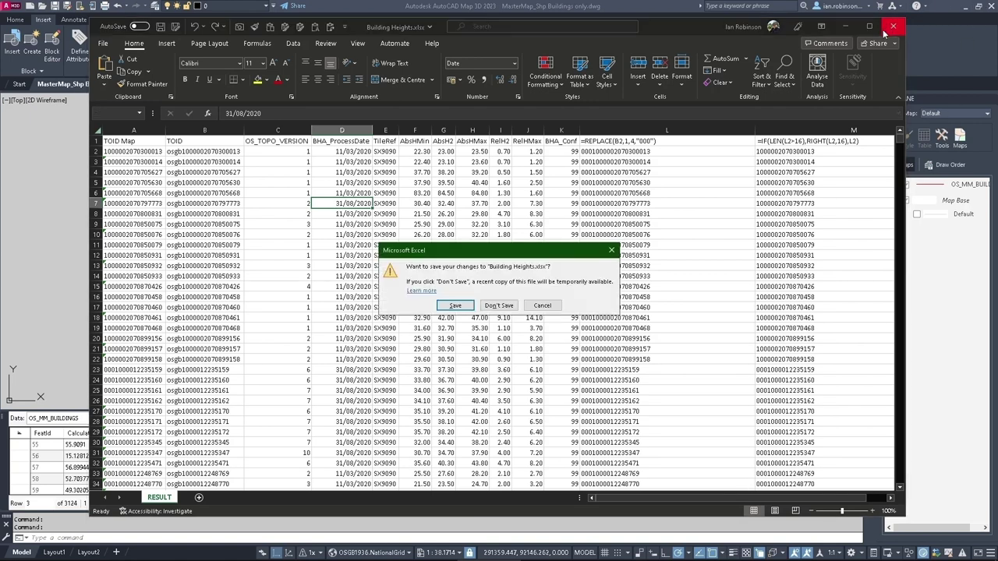
pyautogui.click(497, 305)
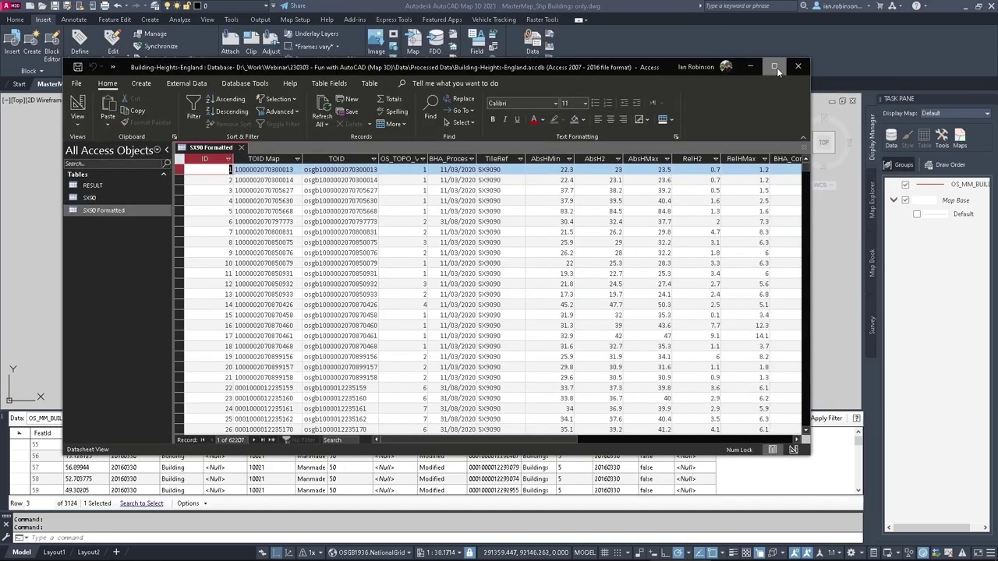
# Examine the TOID Map field of the SX90 Formatted table in the maximized Access window, and return to the drawing in AutoCAD Map 3D
pyautogui.click(774, 67)
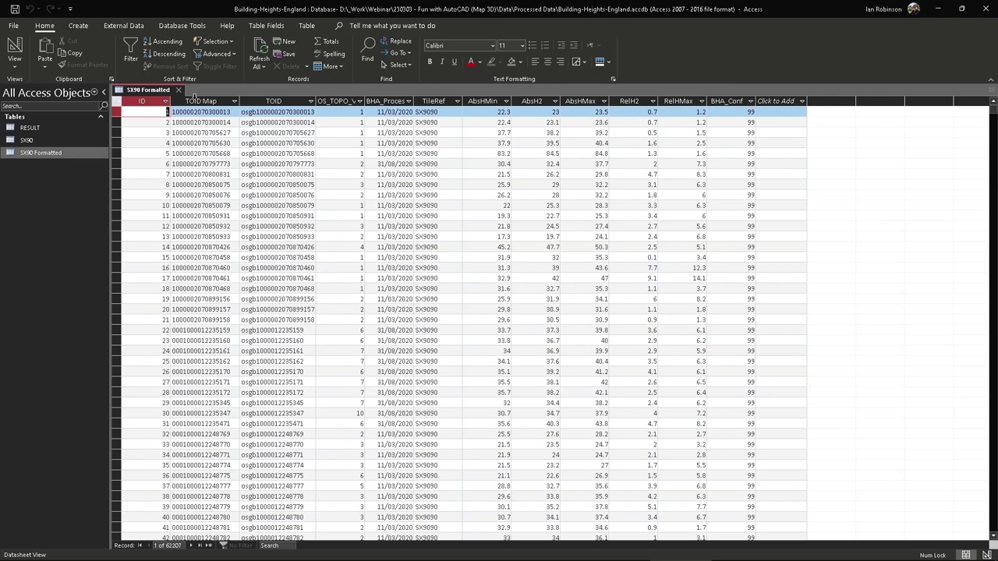
pyautogui.click(196, 99)
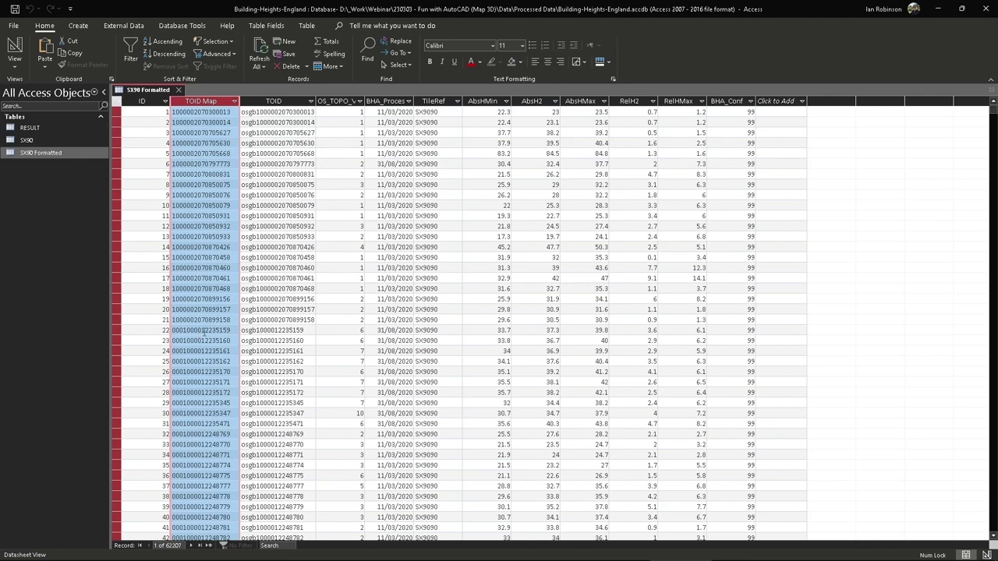
pyautogui.click(943, 9)
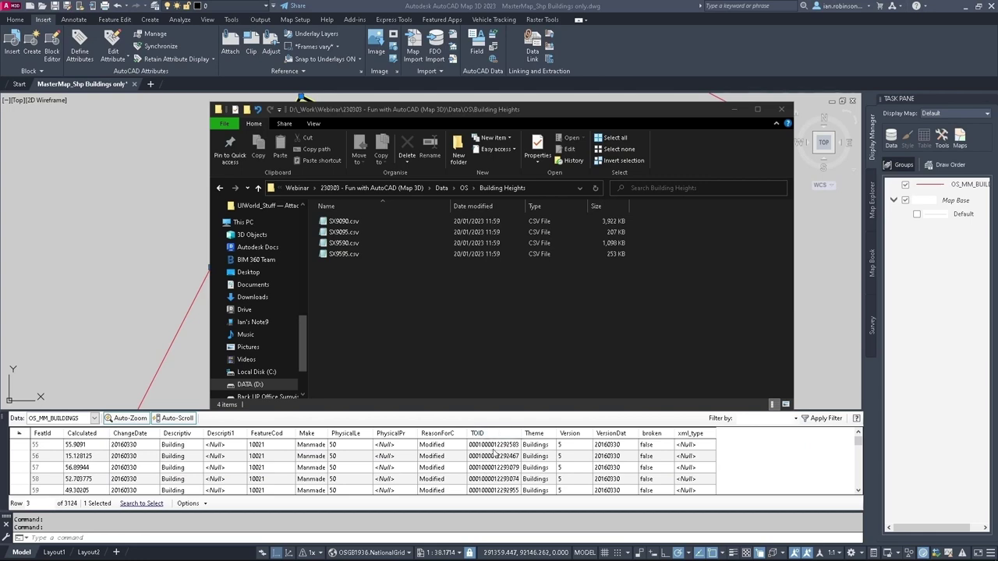
pyautogui.click(699, 58)
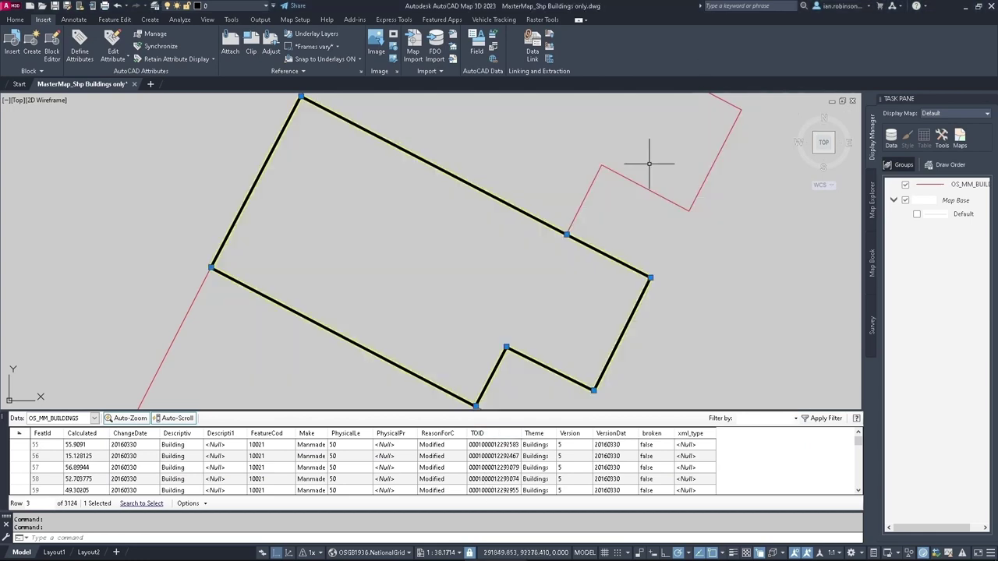
# Deselect the building in the drawing, and open the 64-bit ODBC Data Sources administrator with the SX90BH data source selected
pyautogui.press('Escape')
pyautogui.scroll(-12, 604, 205)
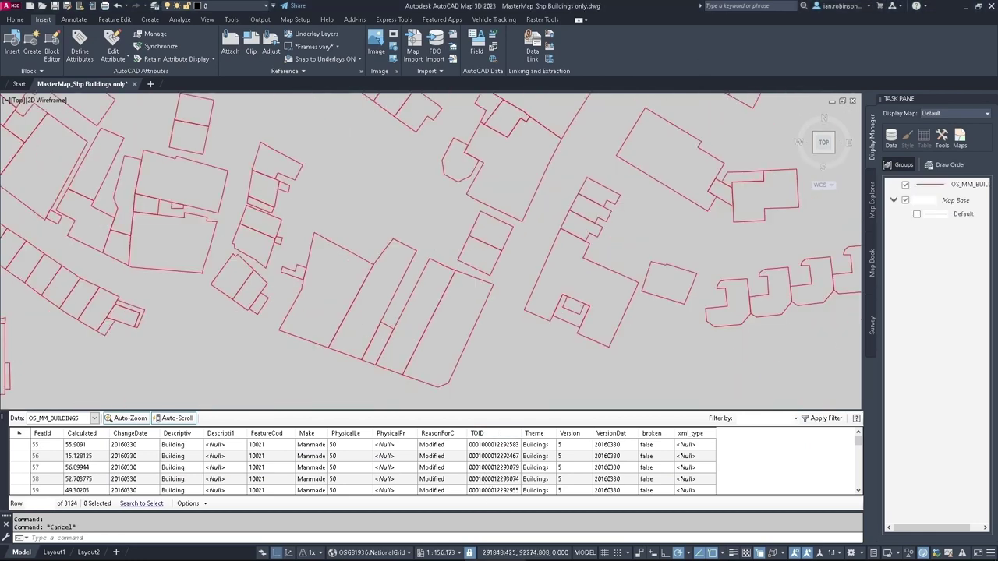
pyautogui.scroll(-10, 582, 216)
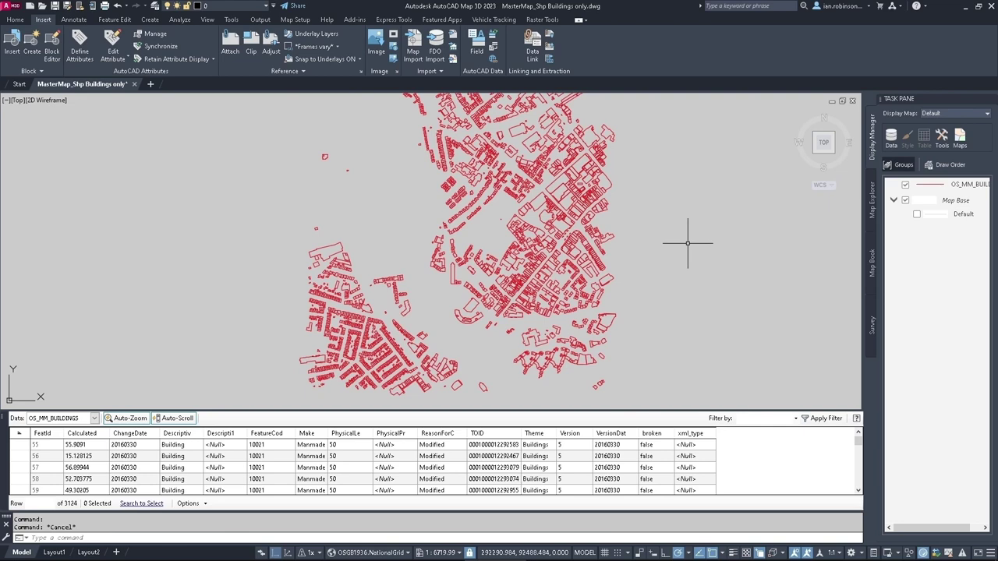
pyautogui.press('super')
pyautogui.write('odb')
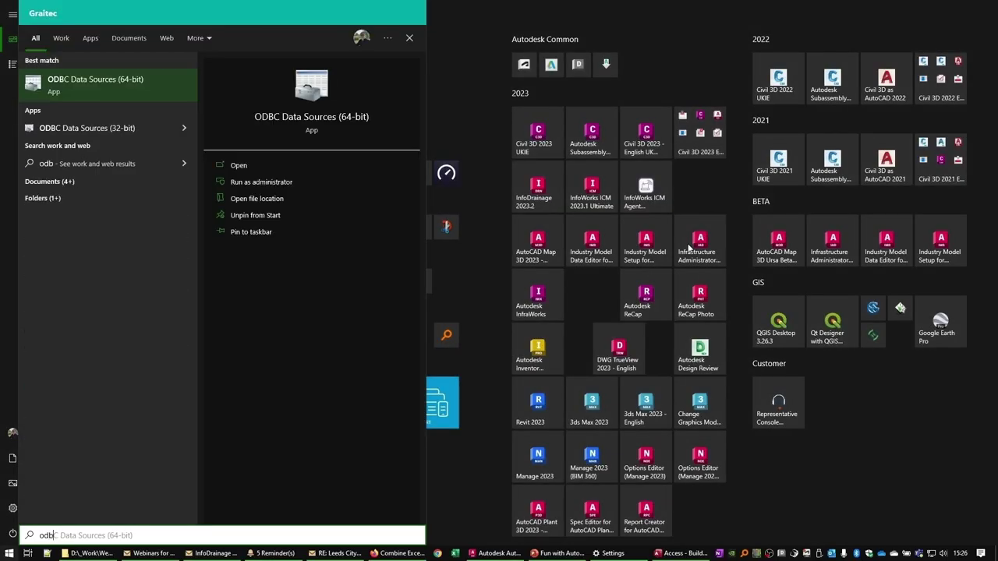
pyautogui.write('c')
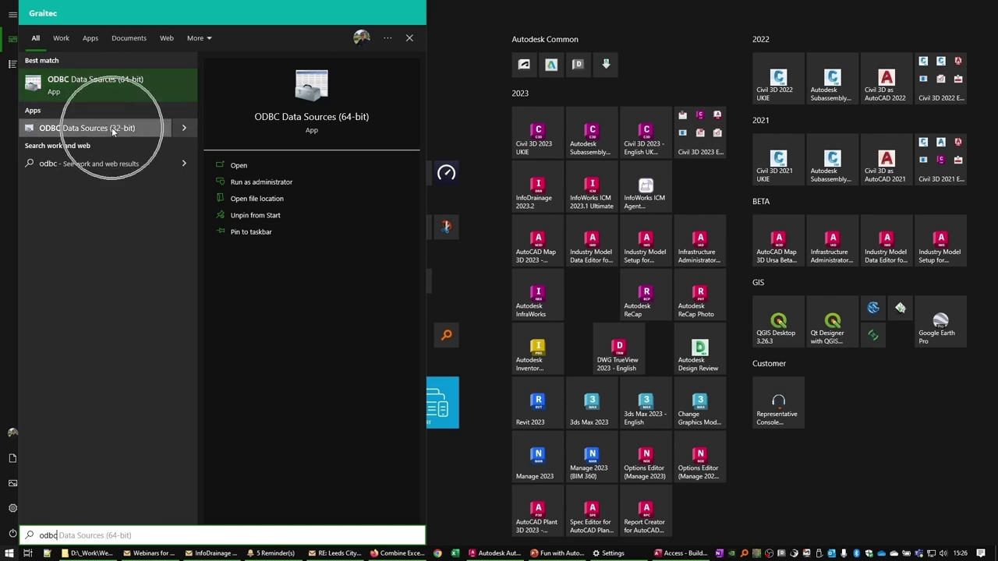
pyautogui.click(115, 83)
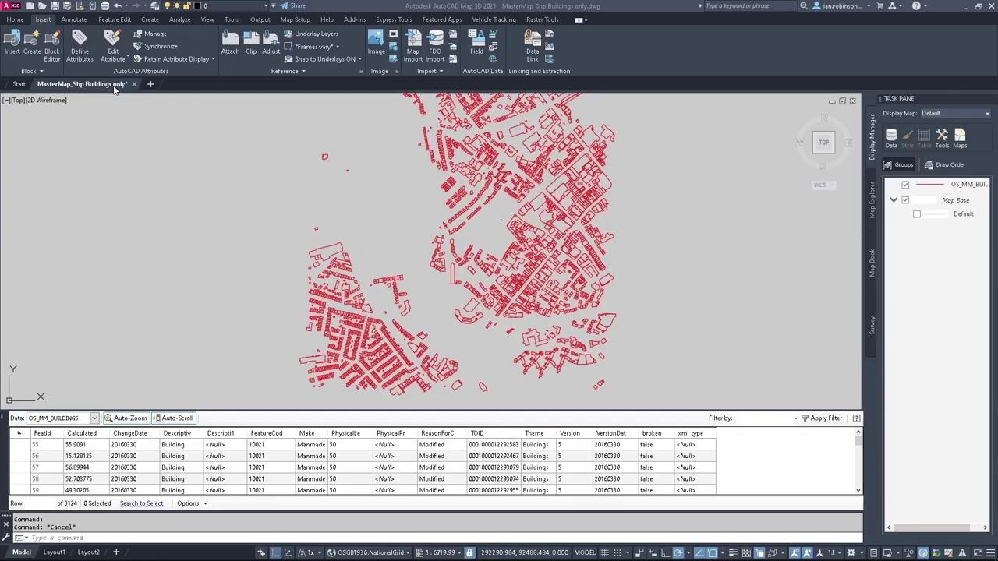
pyautogui.click(372, 261)
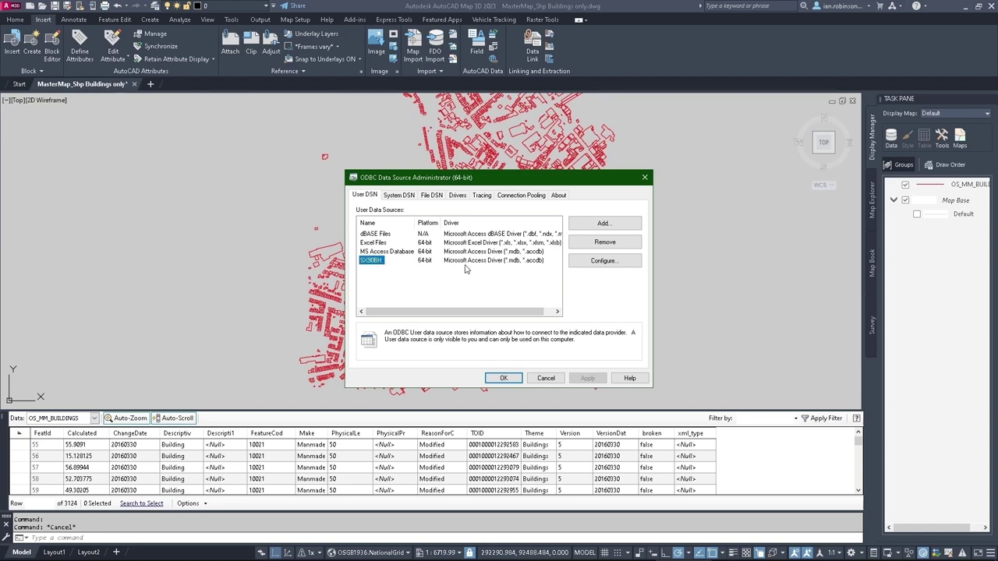
# Add a user data source based on the Microsoft Access Driver (*.mdb, *.accdb) and name it SX90BH_2
pyautogui.click(595, 226)
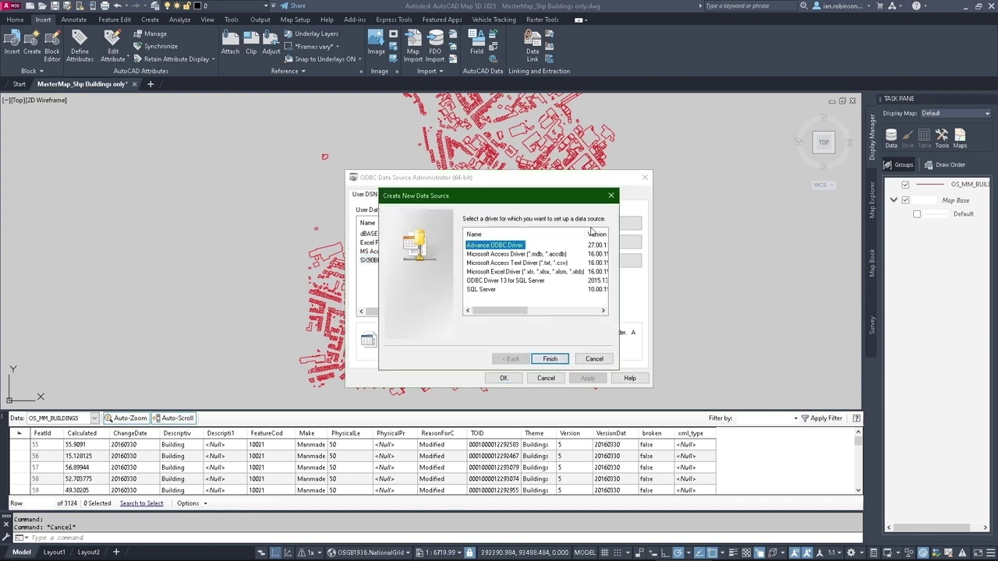
pyautogui.click(498, 256)
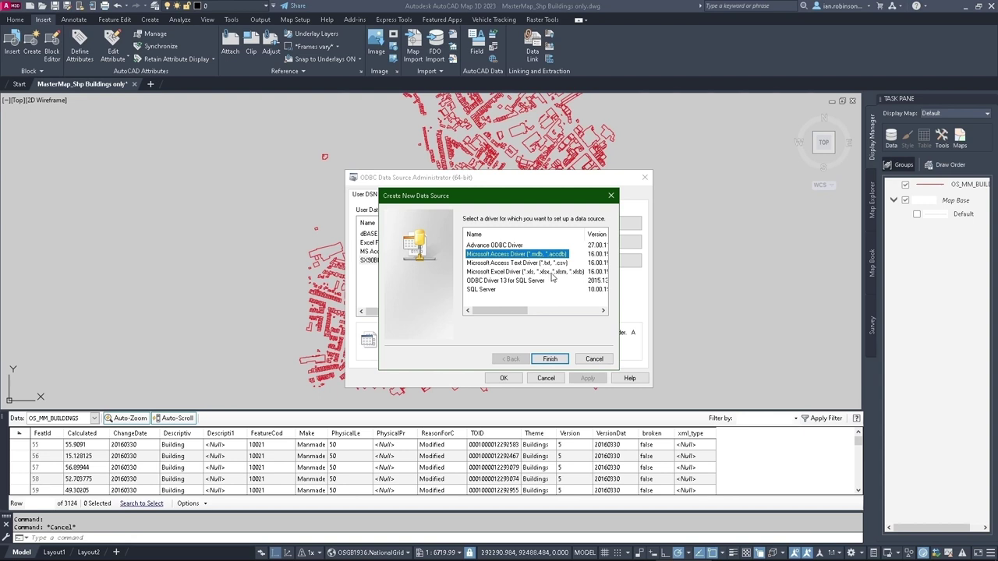
pyautogui.click(521, 266)
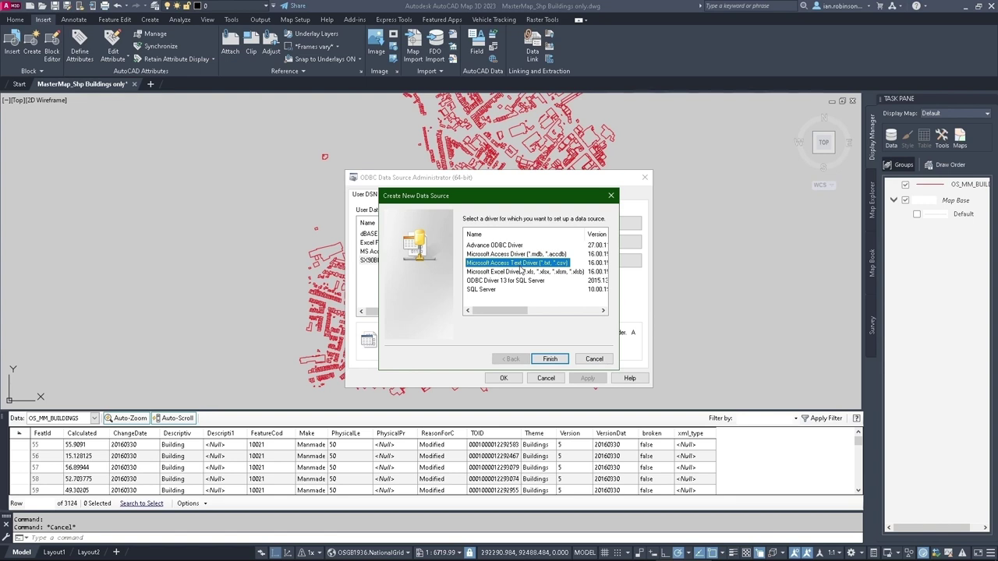
pyautogui.click(506, 254)
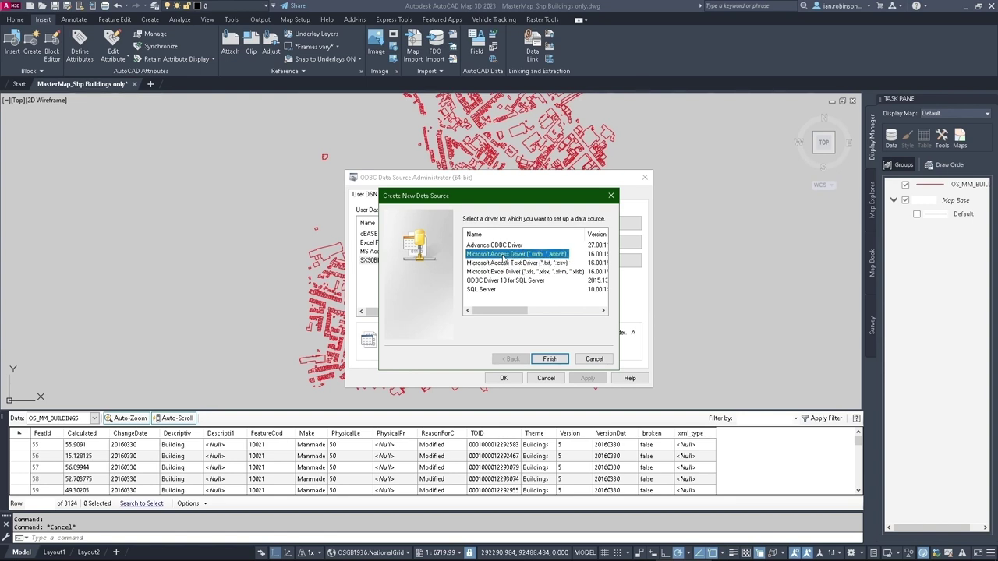
pyautogui.click(536, 360)
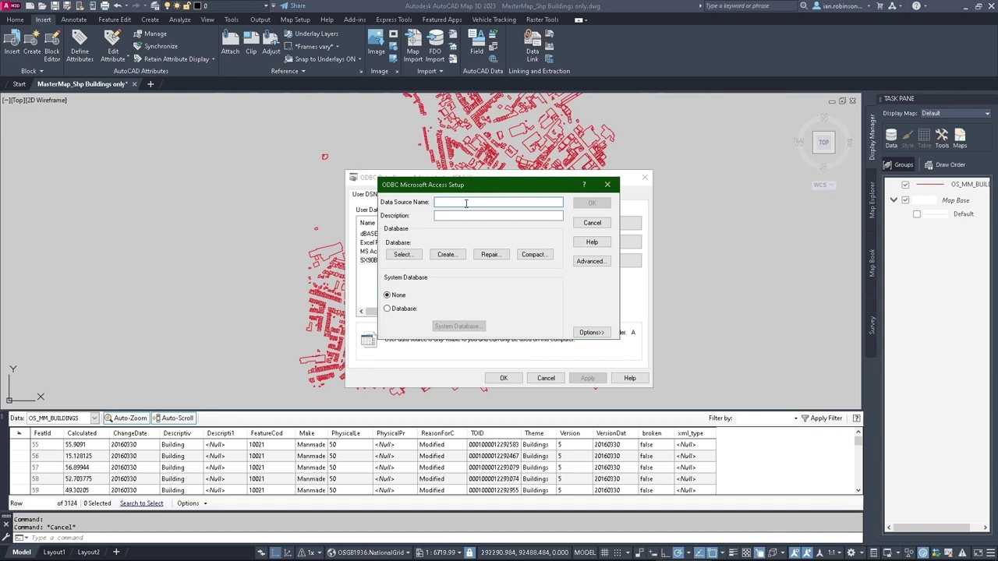
pyautogui.write('SX90')
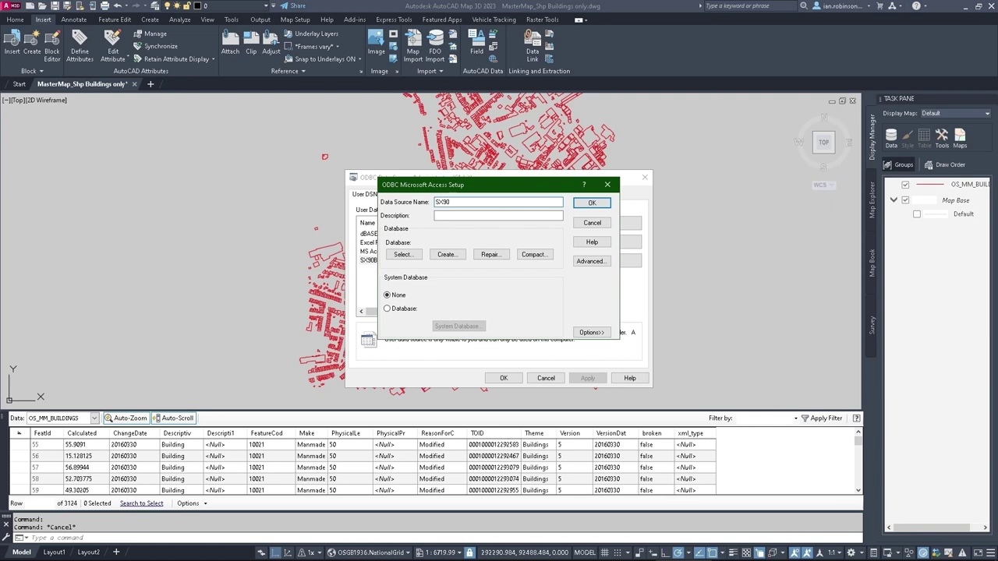
pyautogui.write('BH_2')
# Start selecting the data source's database and browse to the _Work\Webinar folder on drive D
pyautogui.click(403, 254)
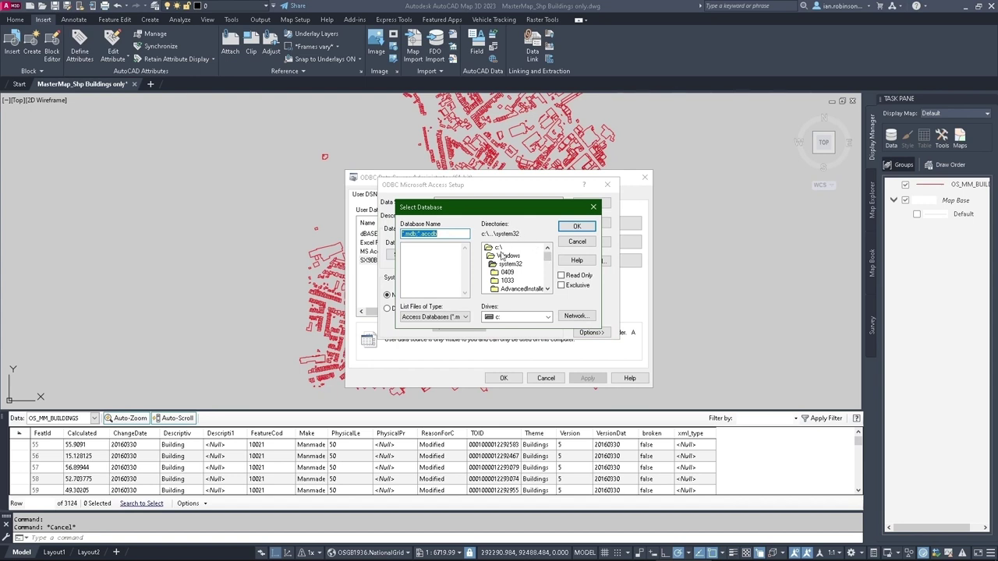
pyautogui.click(506, 316)
pyautogui.click(506, 336)
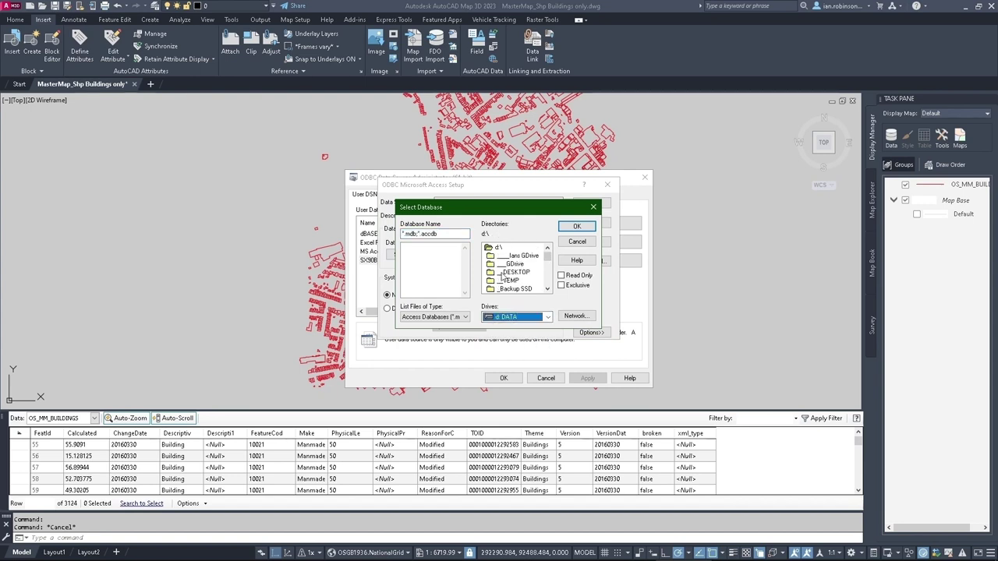
pyautogui.scroll(-3, 504, 278)
pyautogui.scroll(3, 504, 278)
pyautogui.scroll(3, 505, 269)
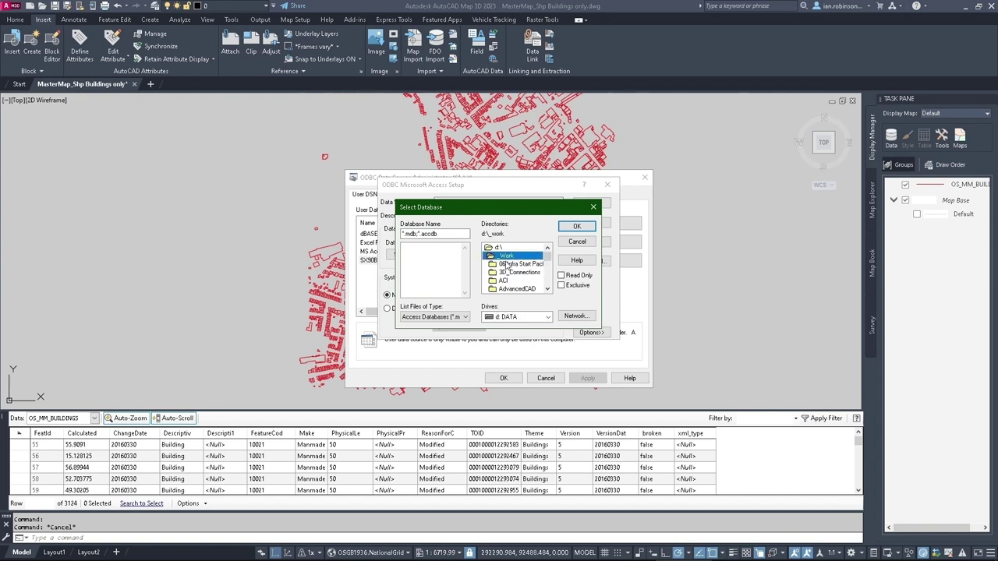
pyautogui.doubleClick(507, 265)
pyautogui.scroll(-3, 503, 273)
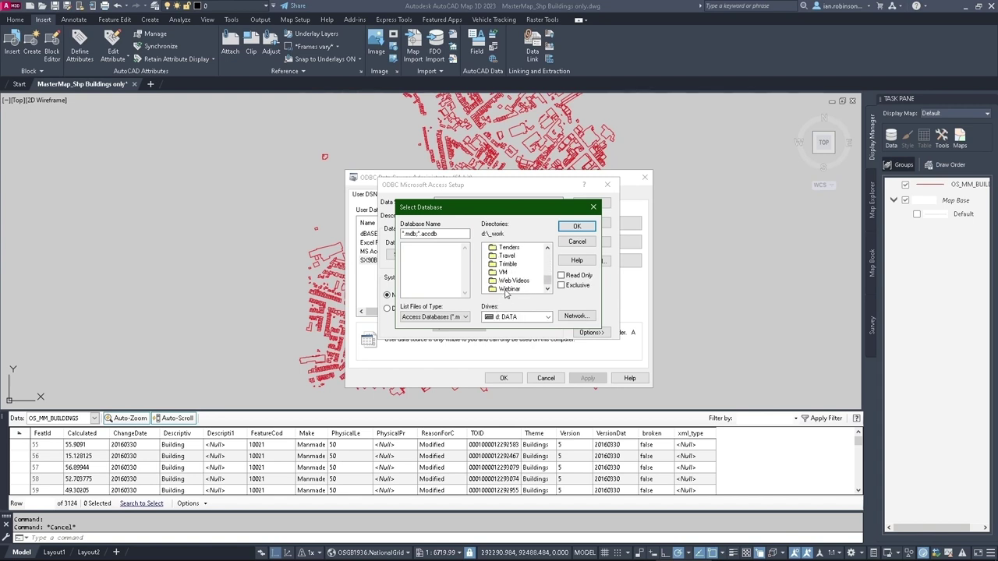
pyautogui.doubleClick(509, 289)
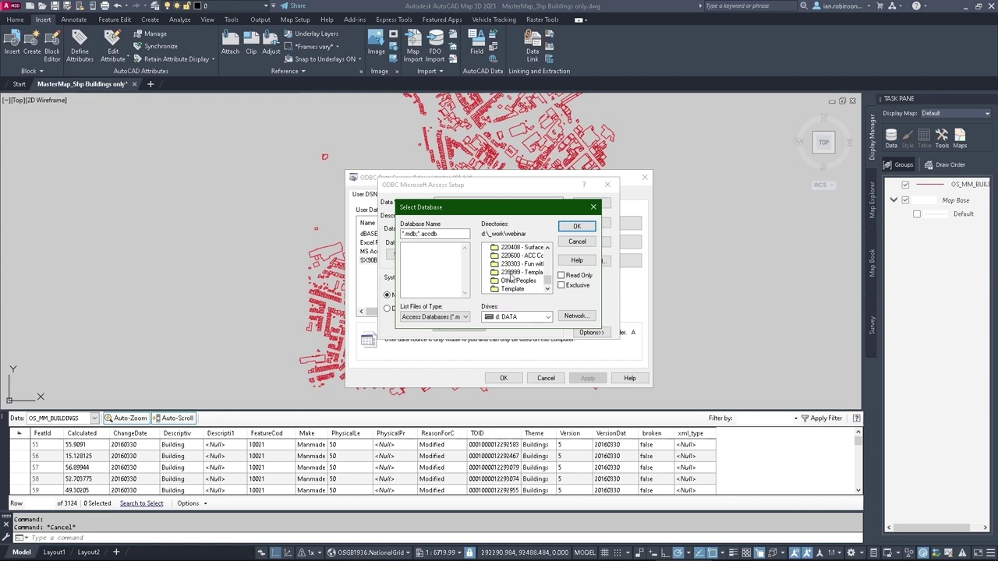
# Pick Building-Heights-England.accdb from Data\Processed Data inside the 230303 - Fun with AutoCAD (Map 3D) folder
pyautogui.doubleClick(512, 265)
pyautogui.doubleClick(510, 273)
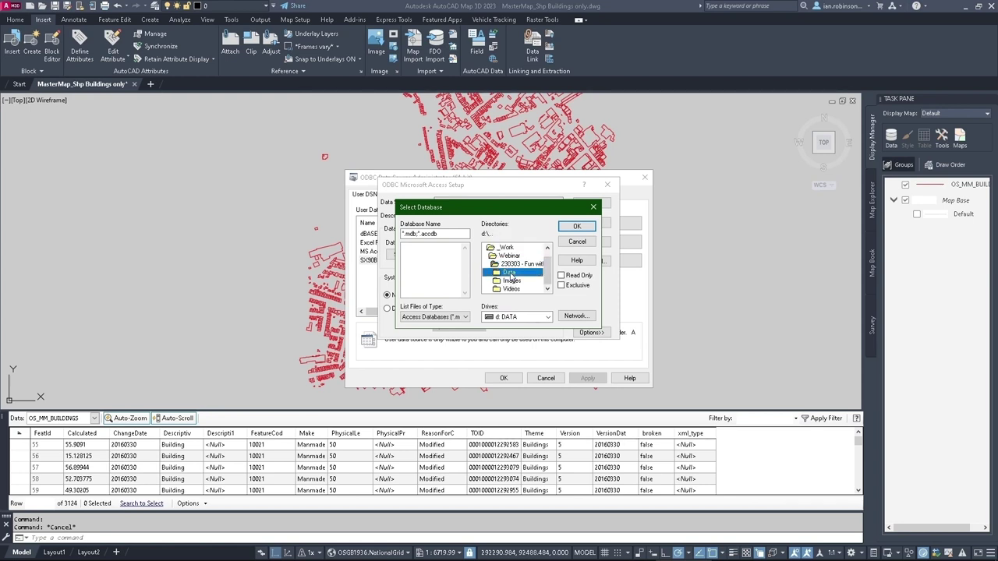
pyautogui.scroll(-1, 520, 280)
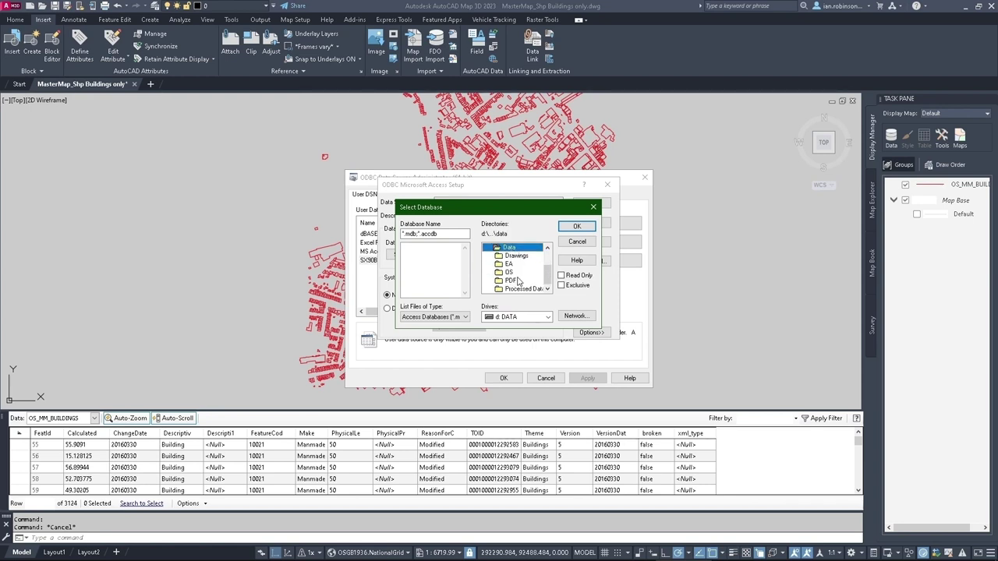
pyautogui.doubleClick(515, 273)
pyautogui.doubleClick(510, 256)
pyautogui.doubleClick(518, 289)
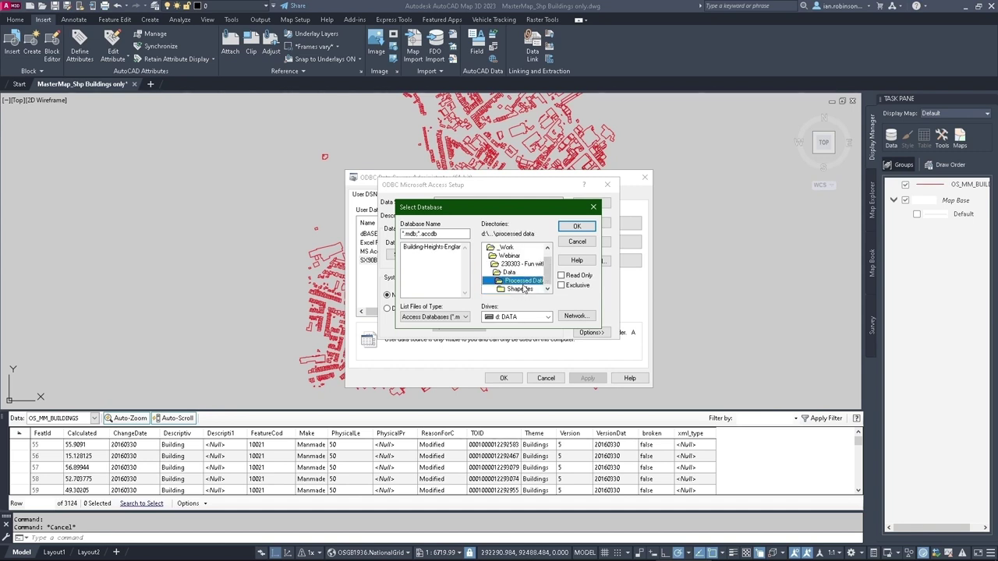
pyautogui.click(439, 249)
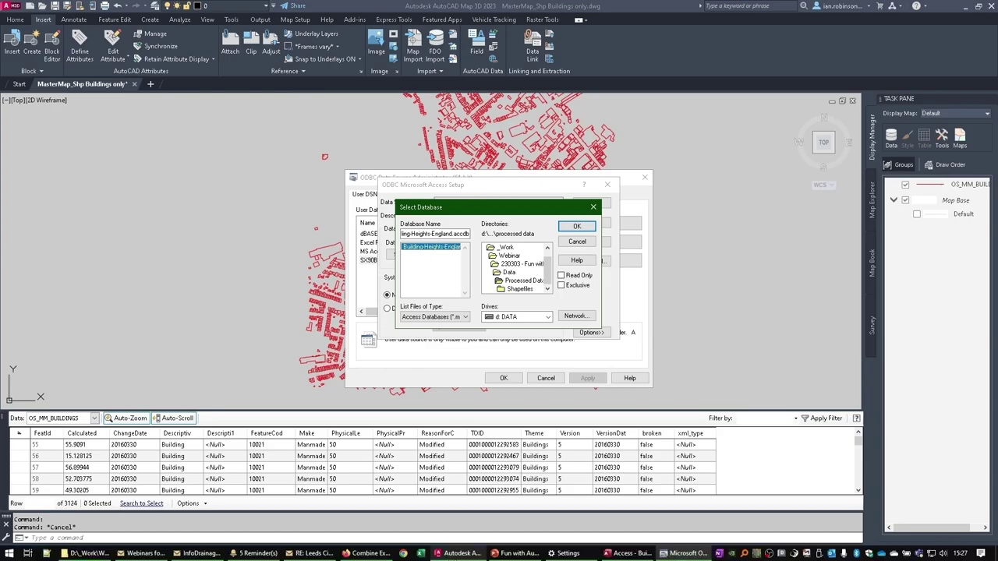
# Switch to Access and close the Building-Heights-England database without saving the SX90 Formatted table's layout changes
pyautogui.click(626, 553)
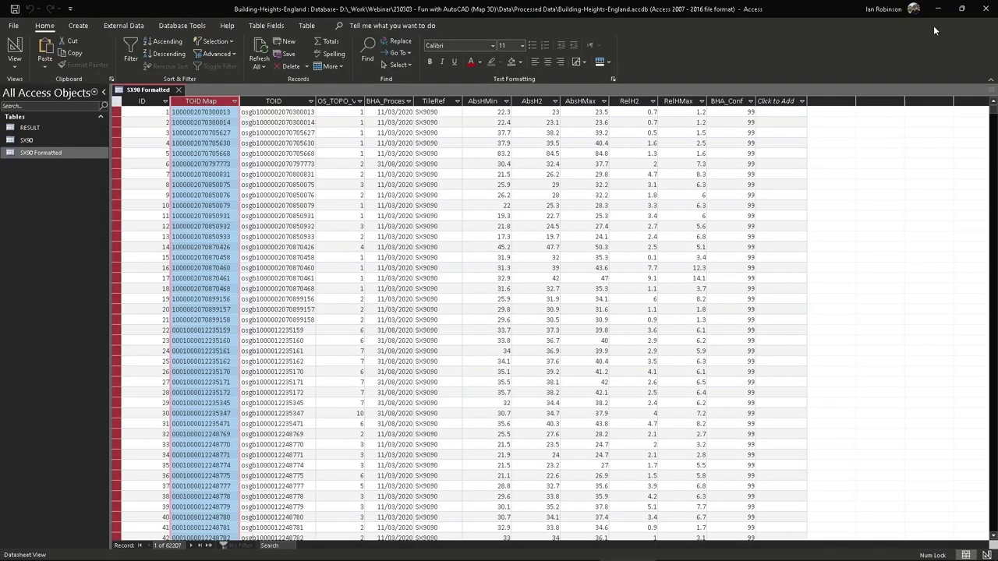
pyautogui.click(986, 10)
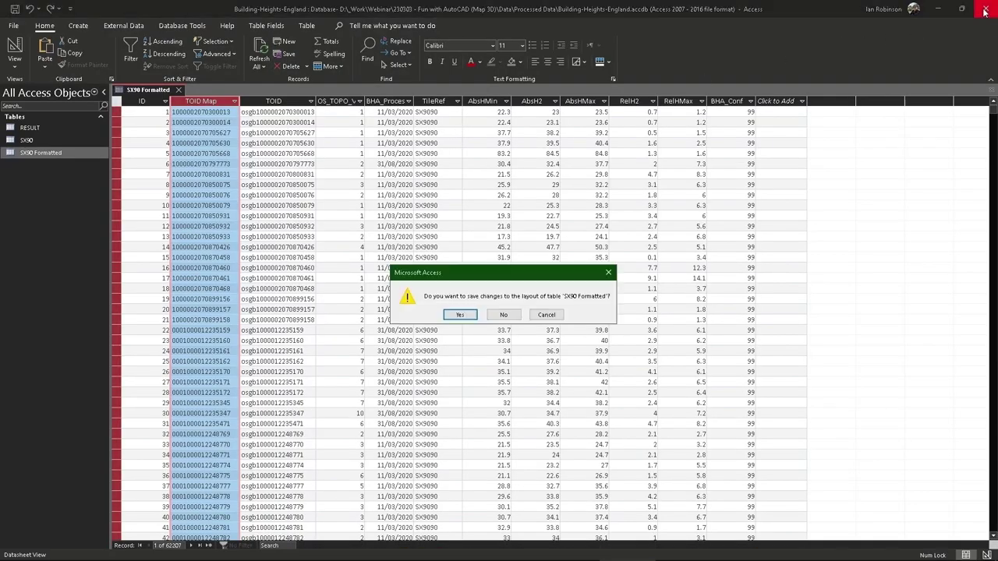
pyautogui.click(504, 316)
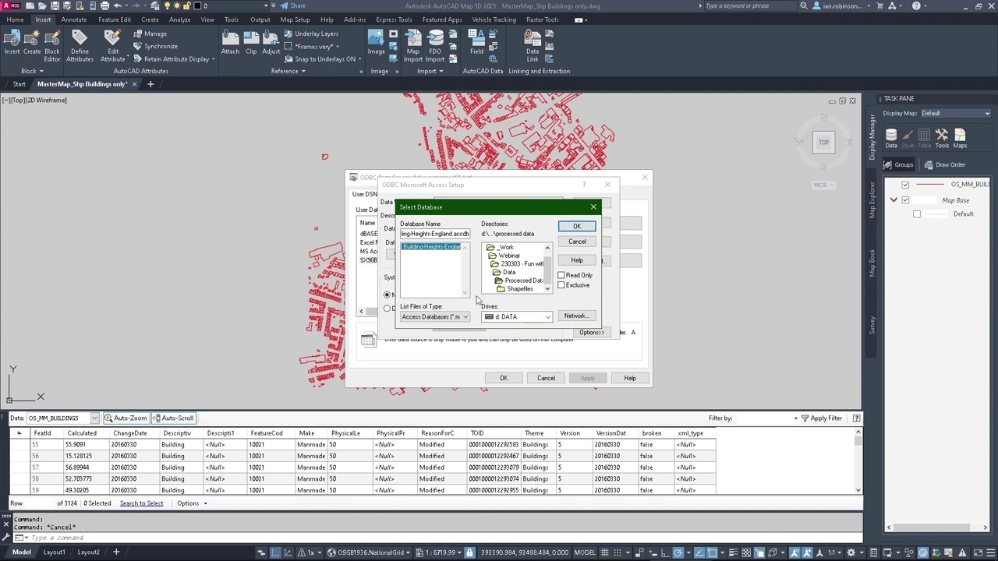
# Confirm the chosen database, expand the driver options, and save the SX90BH_2 data source with its default driver settings
pyautogui.click(579, 228)
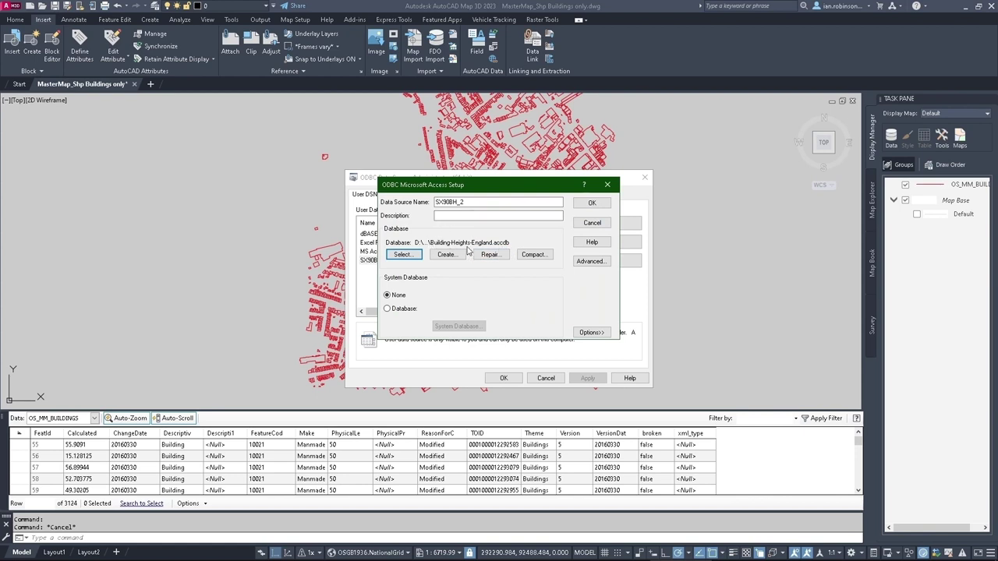
pyautogui.click(588, 333)
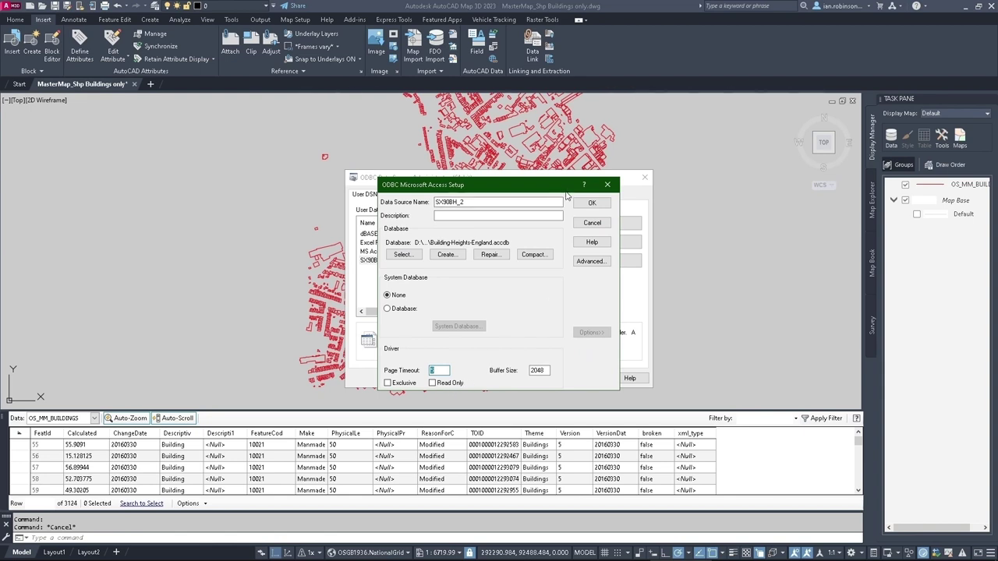
pyautogui.click(590, 204)
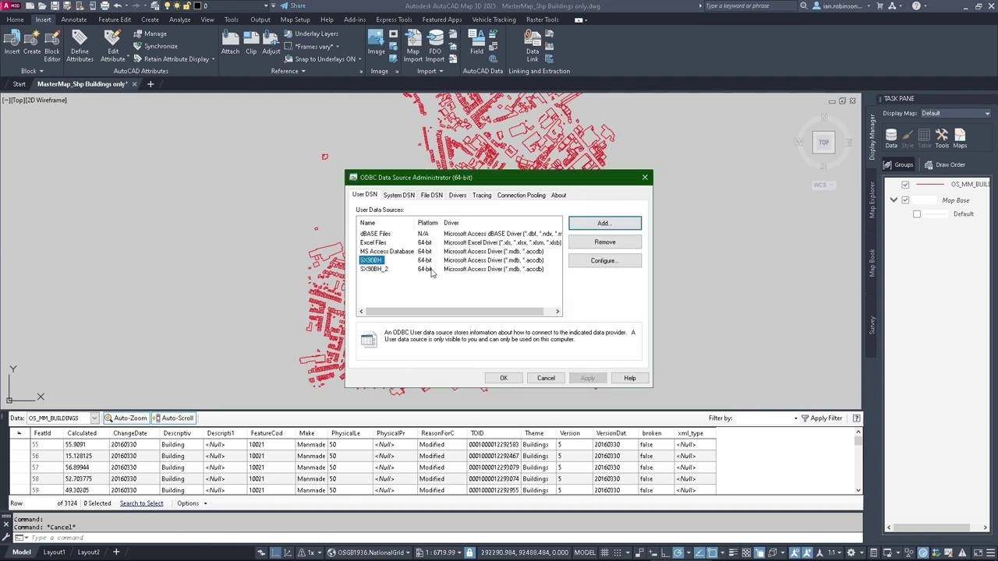
pyautogui.click(383, 273)
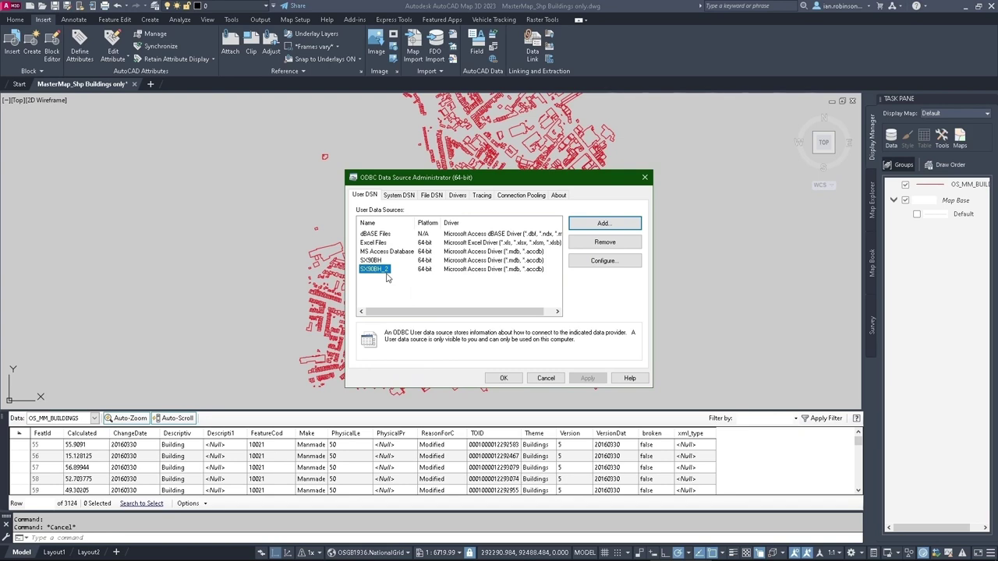
# Return to the map drawing in AutoCAD Map 3D and open the Data Connect window
pyautogui.click(677, 55)
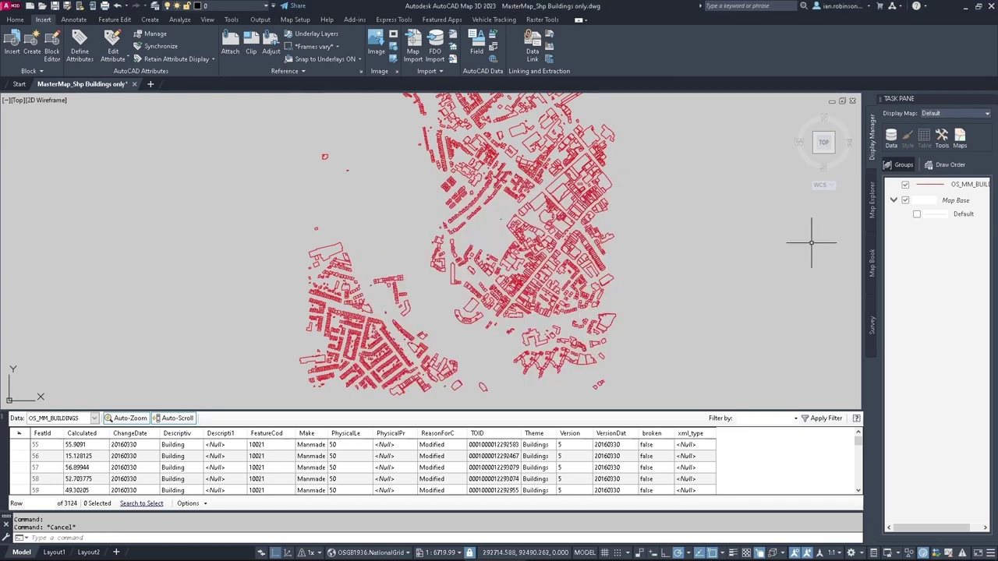
pyautogui.click(894, 139)
pyautogui.click(905, 156)
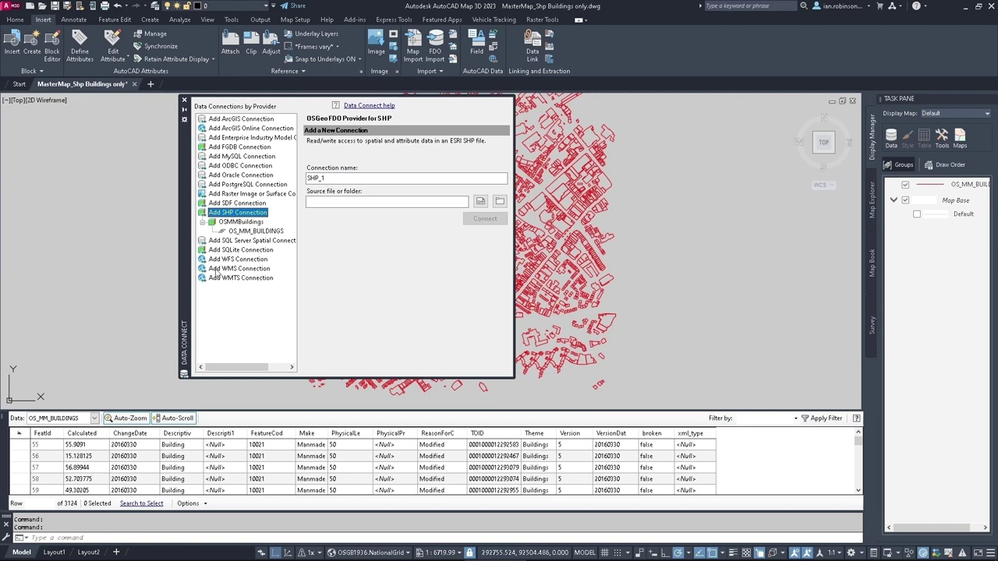
# Set up an ODBC connection named BH using the data source name SX90BH_2 and test the connection
pyautogui.click(230, 167)
pyautogui.doubleClick(336, 179)
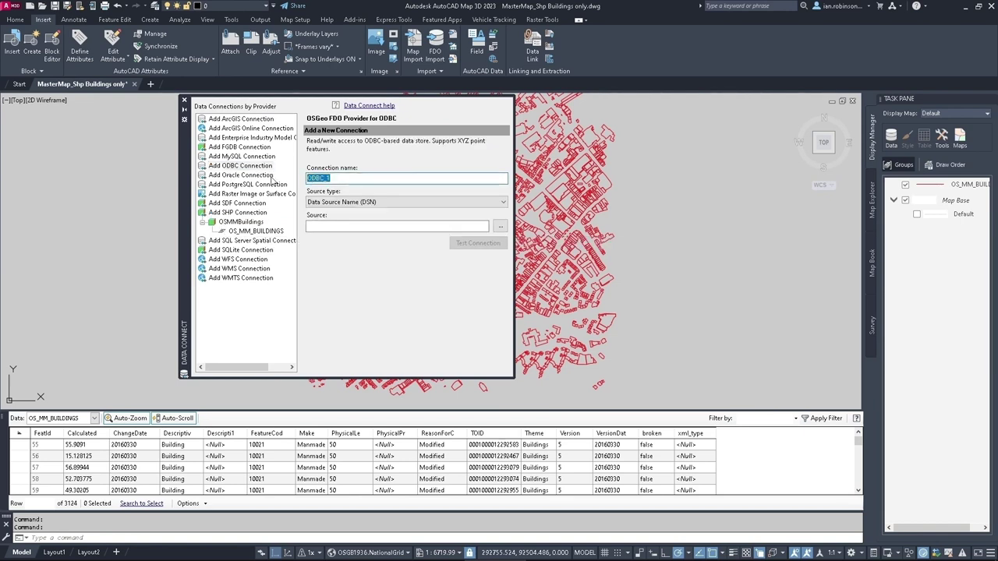
pyautogui.write('BH')
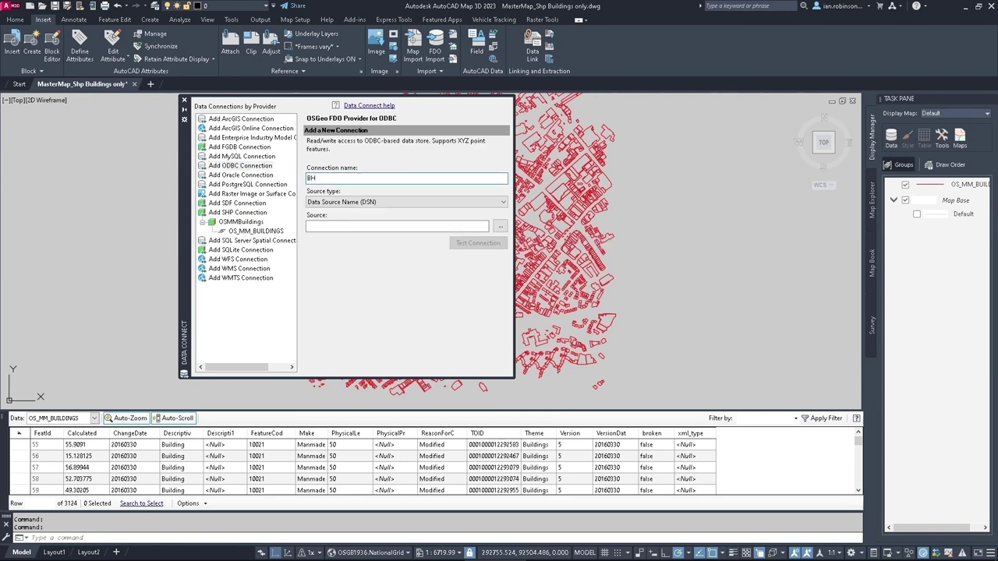
pyautogui.click(500, 226)
pyautogui.click(299, 234)
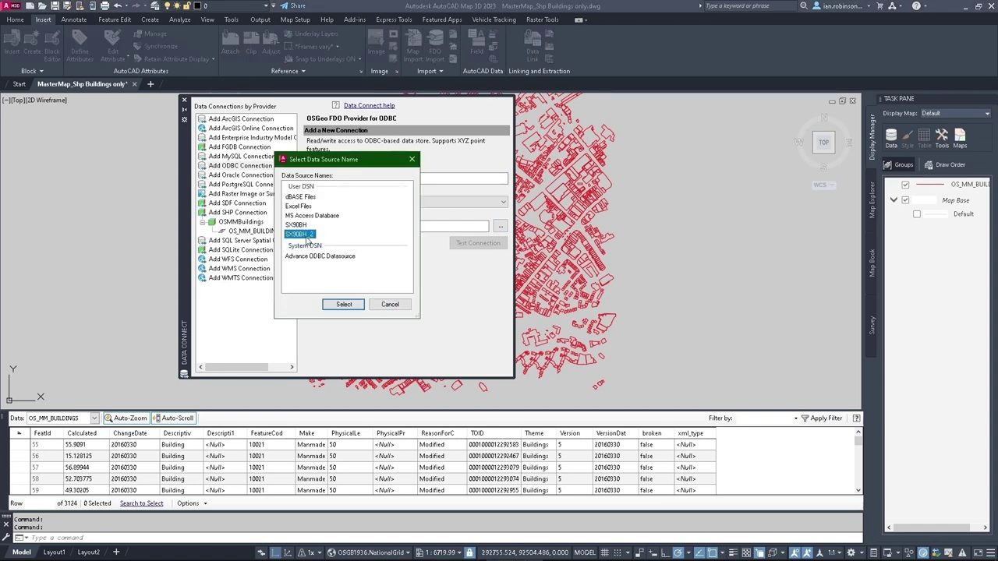
pyautogui.click(343, 305)
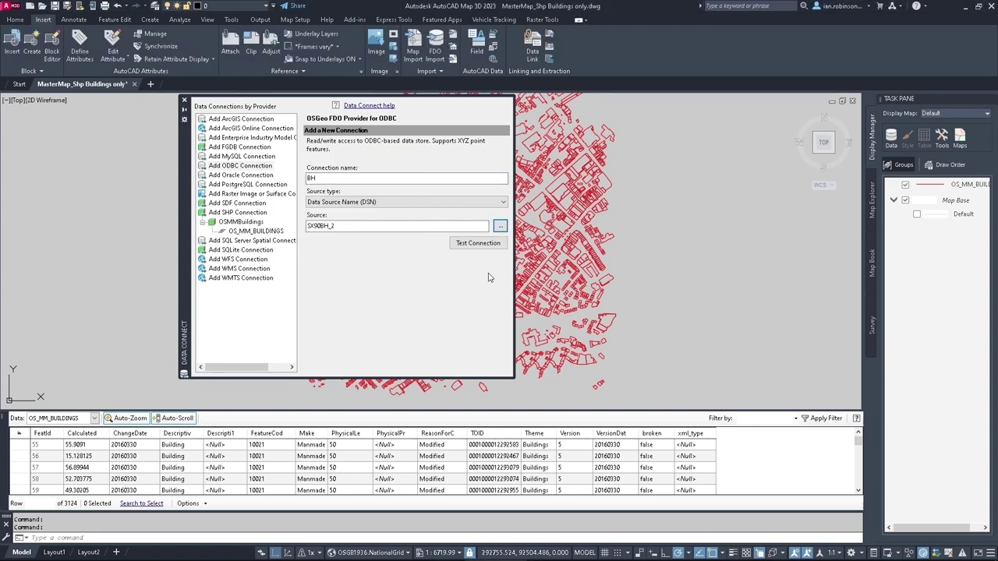
pyautogui.click(478, 244)
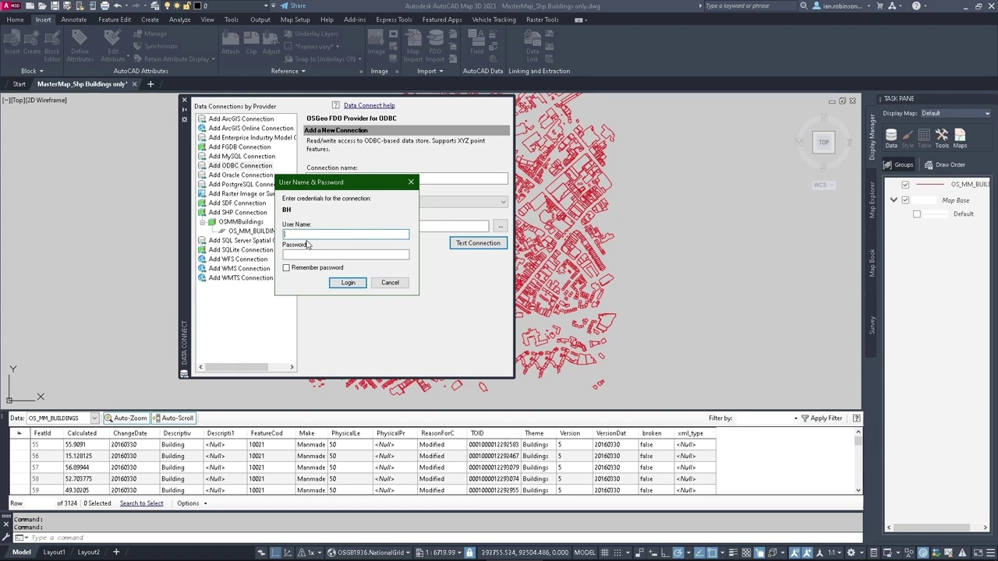
# Check the default login settings of the SX90BH_2 data source in the ODBC Data Source Administrator
pyautogui.click(677, 554)
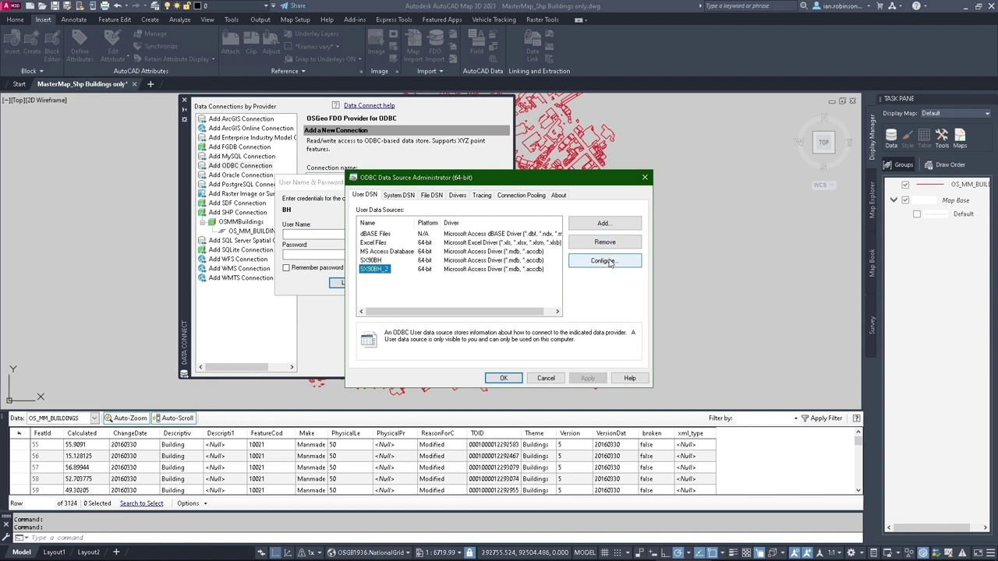
pyautogui.click(604, 261)
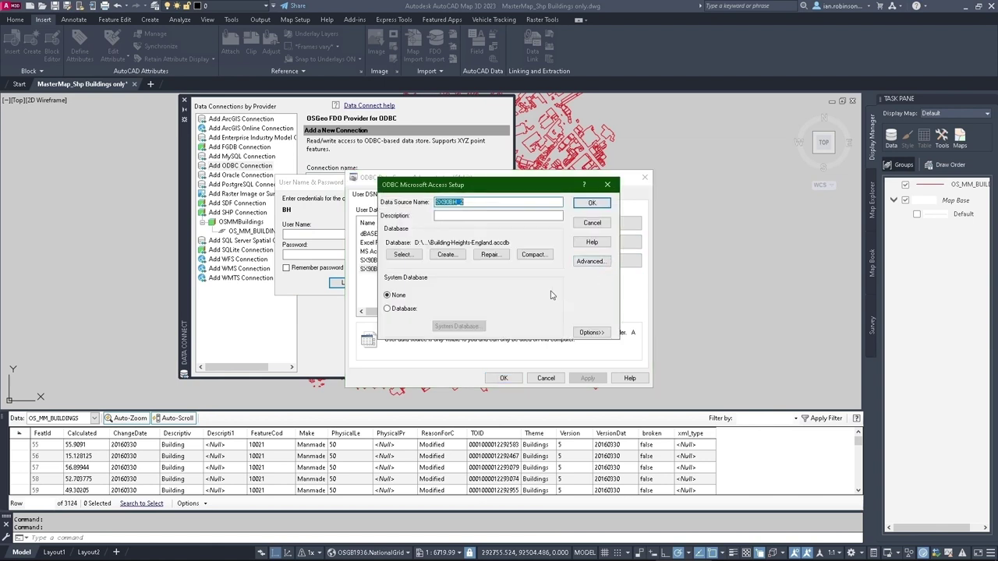
pyautogui.click(590, 261)
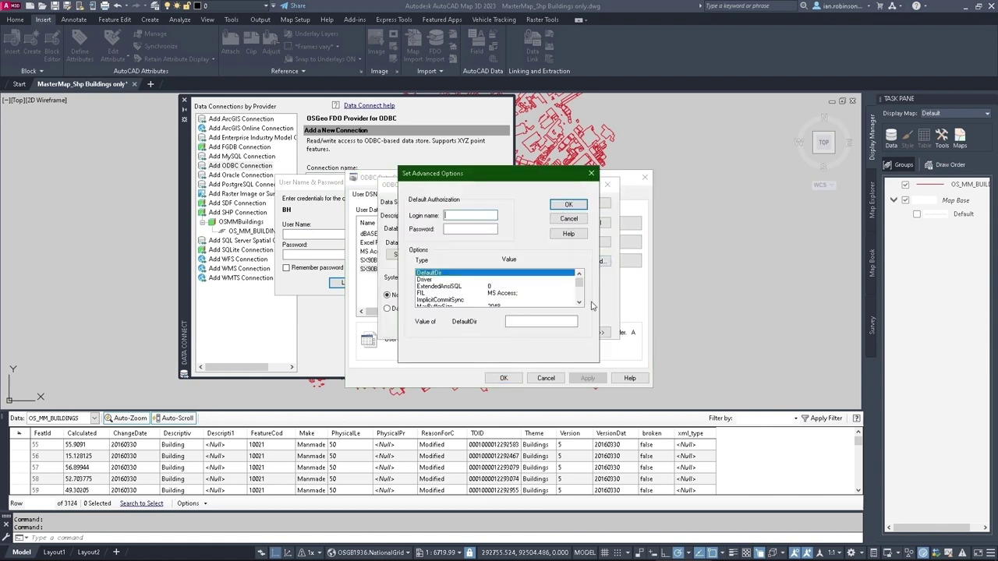
pyautogui.click(592, 173)
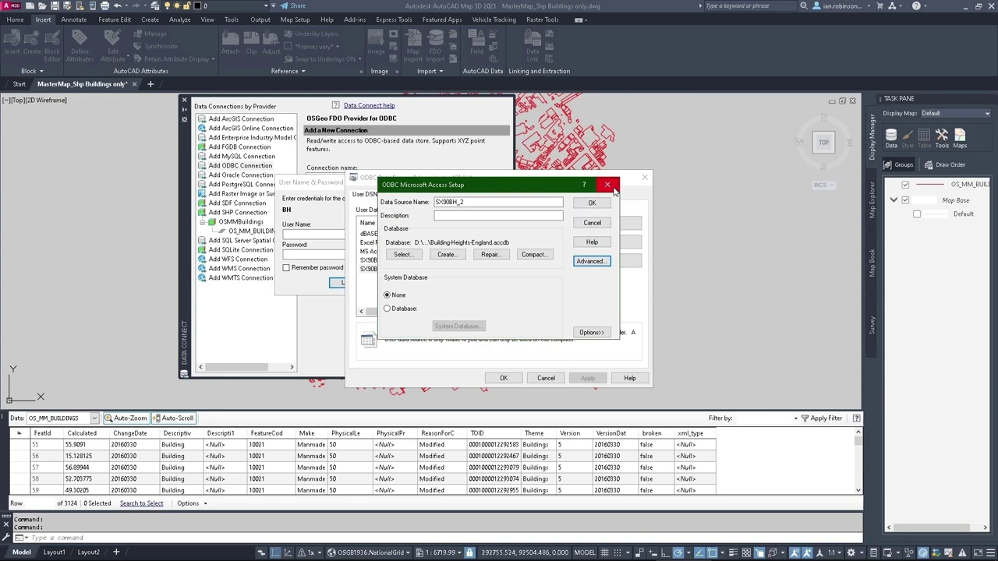
pyautogui.click(609, 186)
pyautogui.click(308, 191)
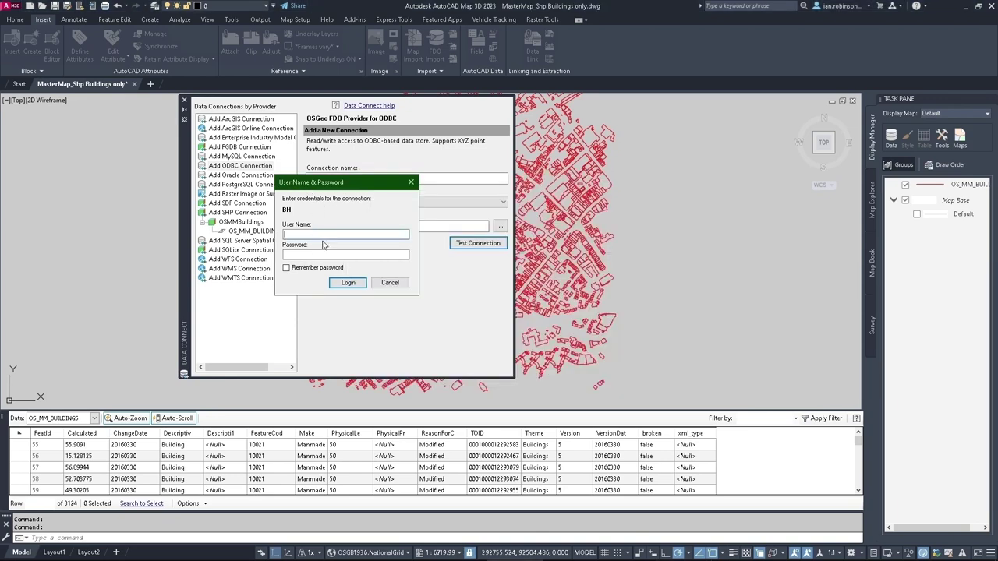
# Log in to BH with blank credentials, connect only the Fdo:SX90 Formatted class and close the data connection window
pyautogui.click(353, 284)
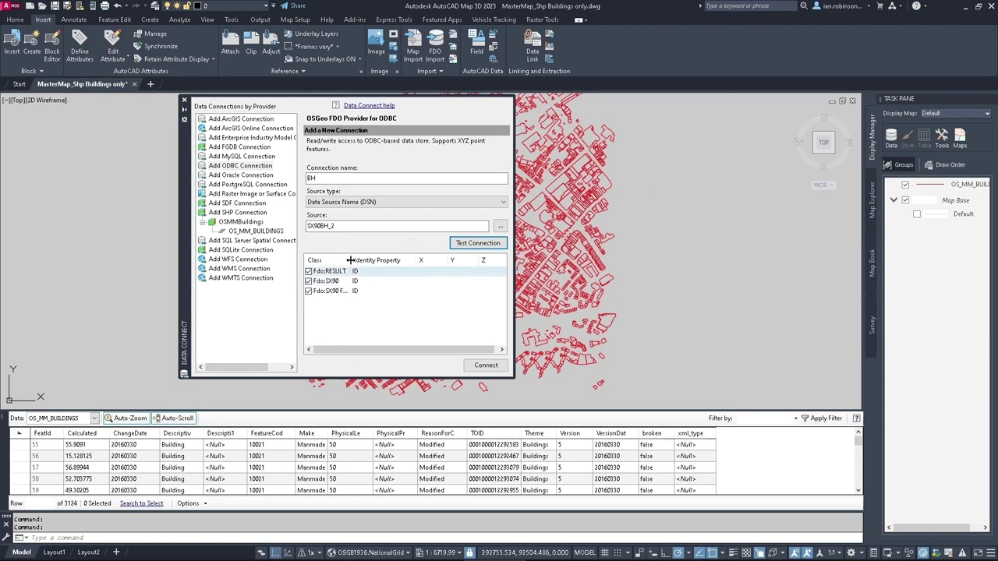
pyautogui.moveTo(352, 259); pyautogui.dragTo(396, 260)
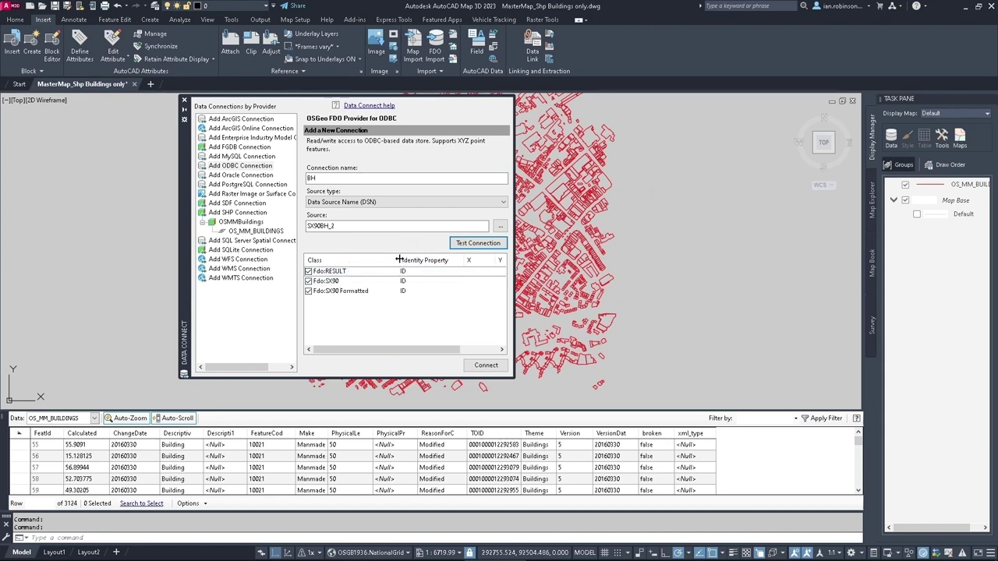
pyautogui.click(309, 281)
pyautogui.click(309, 270)
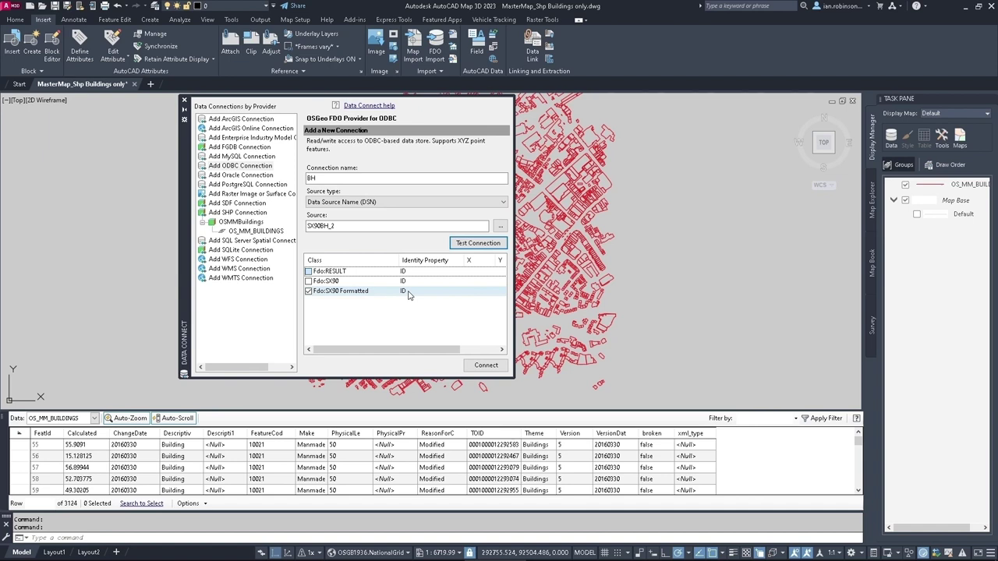
pyautogui.click(486, 365)
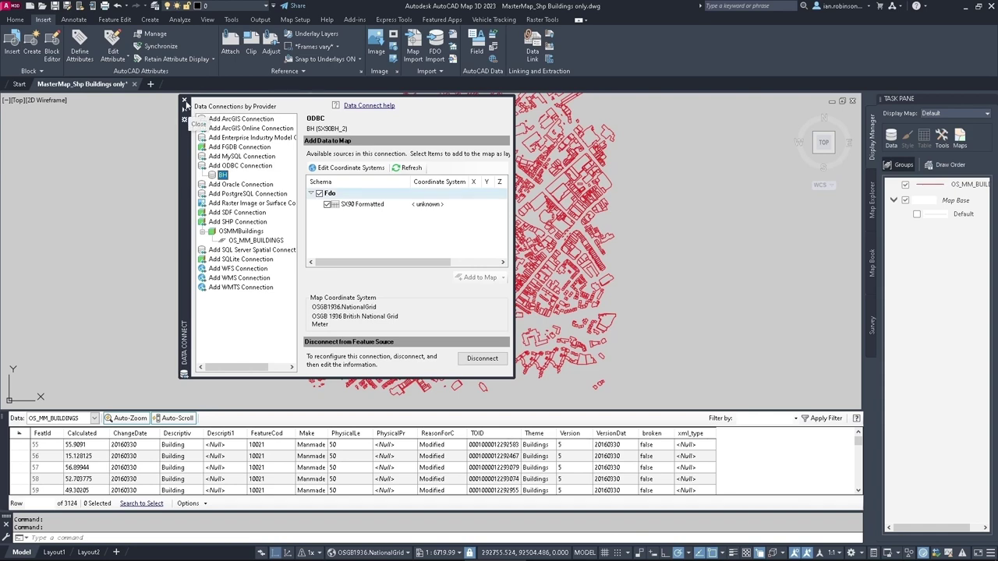
pyautogui.click(185, 101)
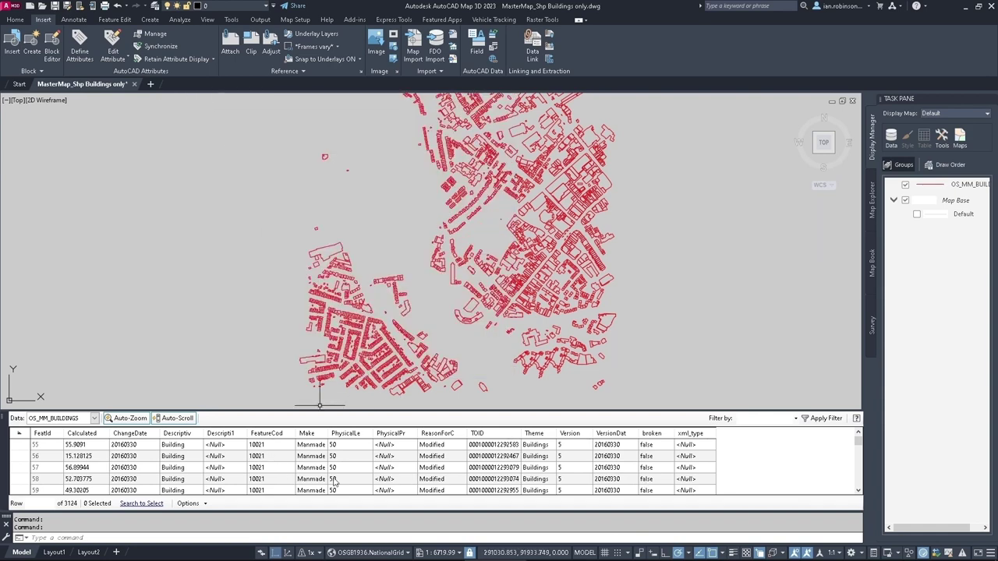
# Start a join from the OS_MM_BUILDINGS data table to the SX90 Formatted table of the BH connection
pyautogui.click(492, 453)
pyautogui.click(492, 452)
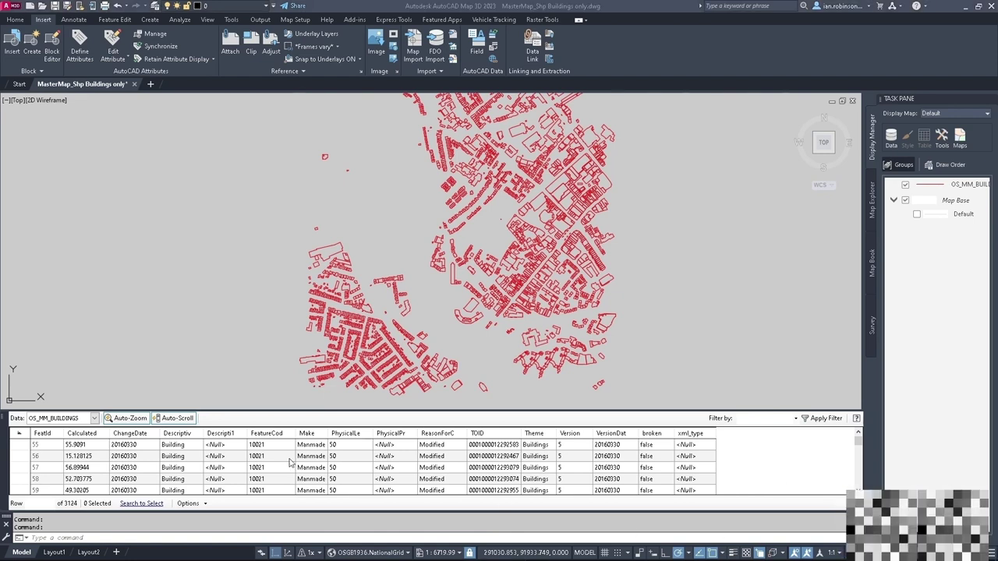
pyautogui.click(206, 504)
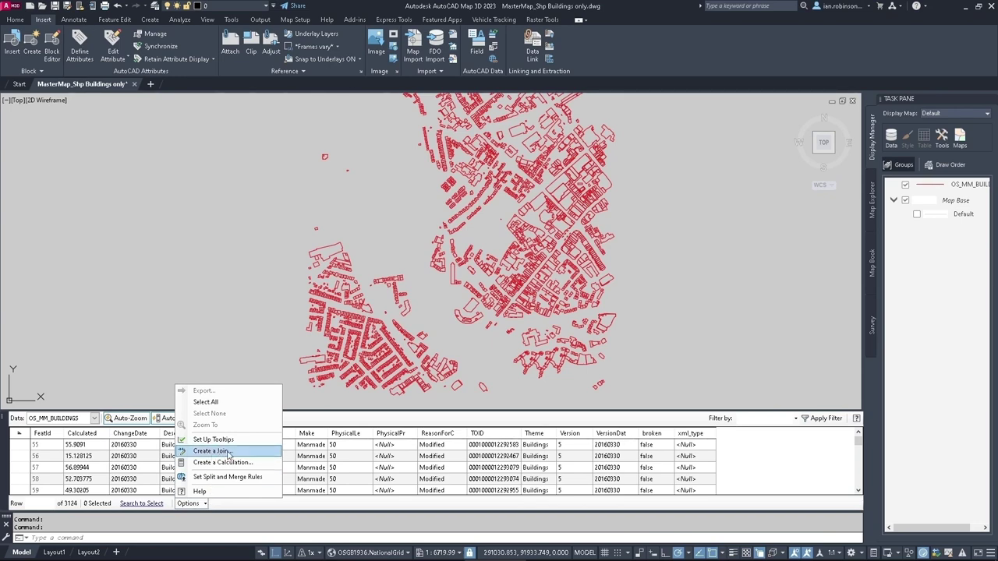
pyautogui.click(219, 454)
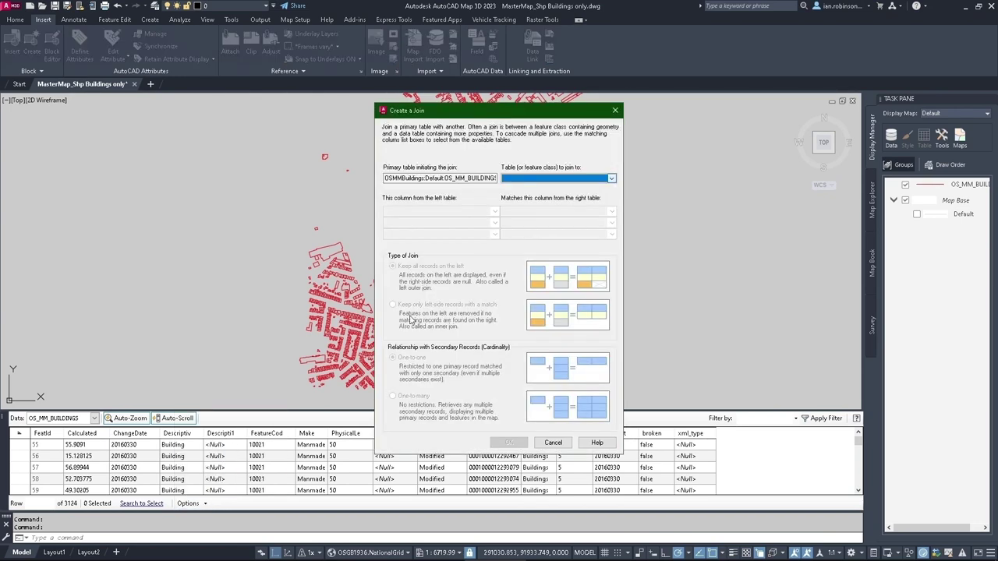
pyautogui.click(612, 178)
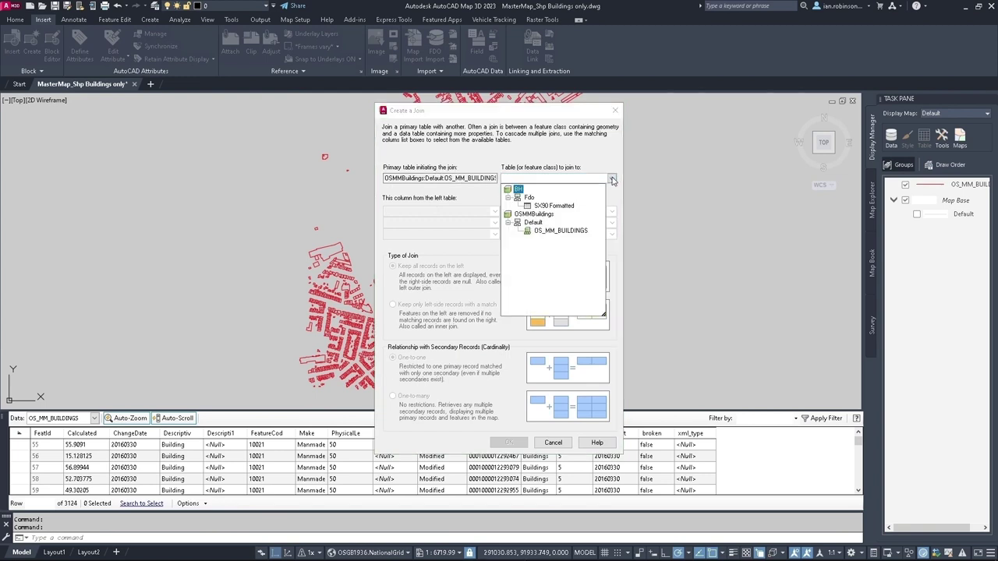
pyautogui.click(552, 210)
# Match the left table's TOID column to TOID Map and create the join, keeping all left records with one-to-one cardinality
pyautogui.click(494, 211)
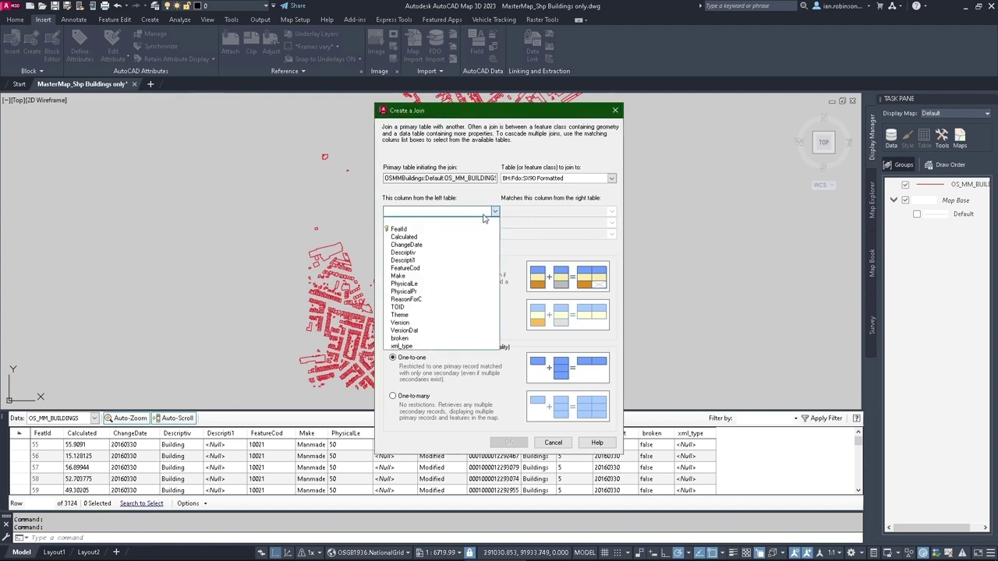
pyautogui.click(398, 307)
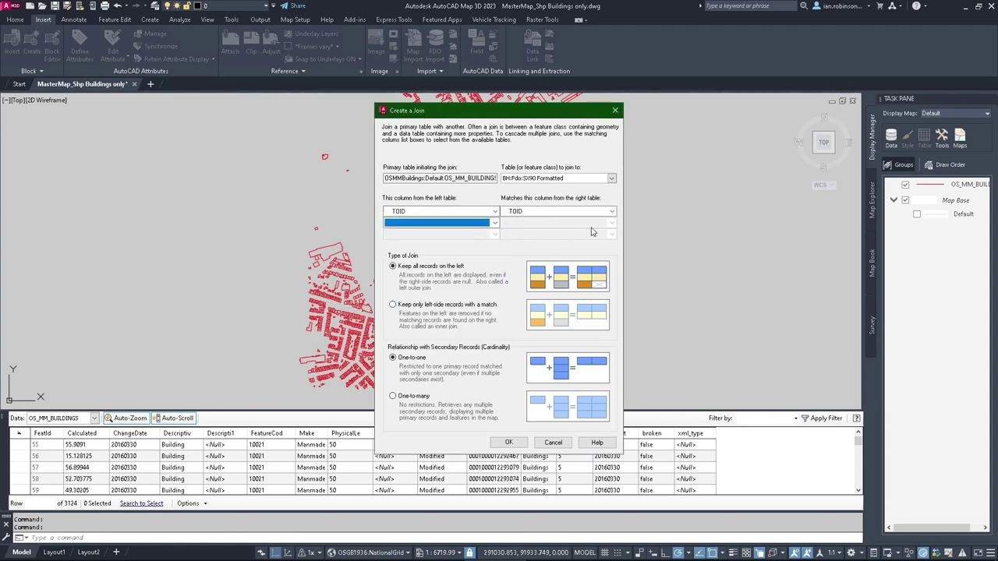
pyautogui.click(612, 211)
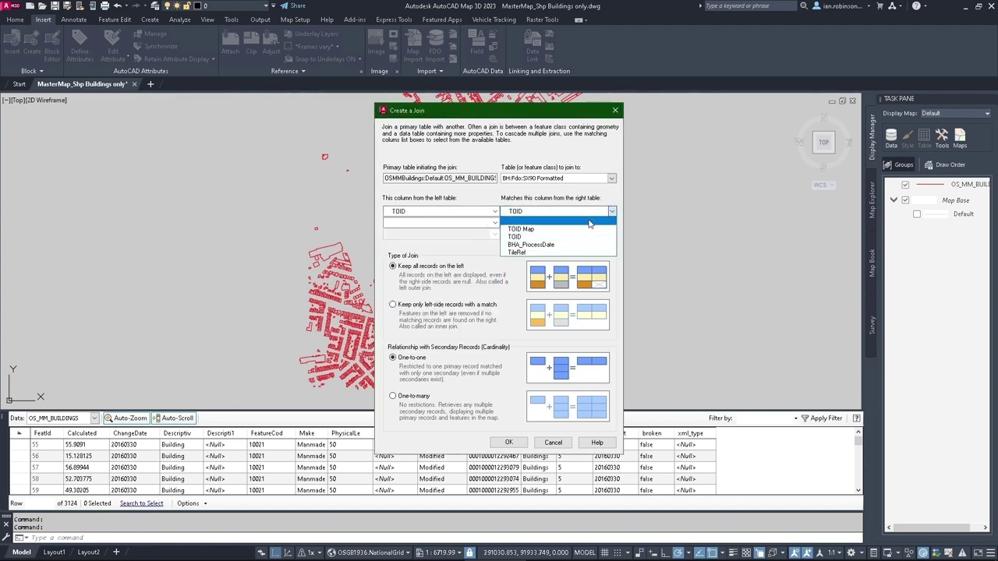
pyautogui.click(516, 232)
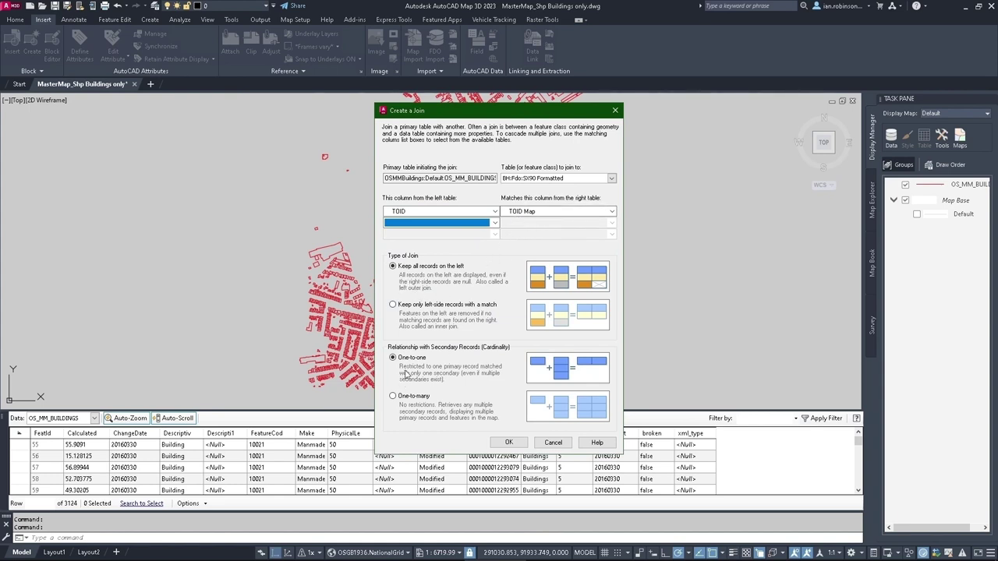
pyautogui.click(525, 448)
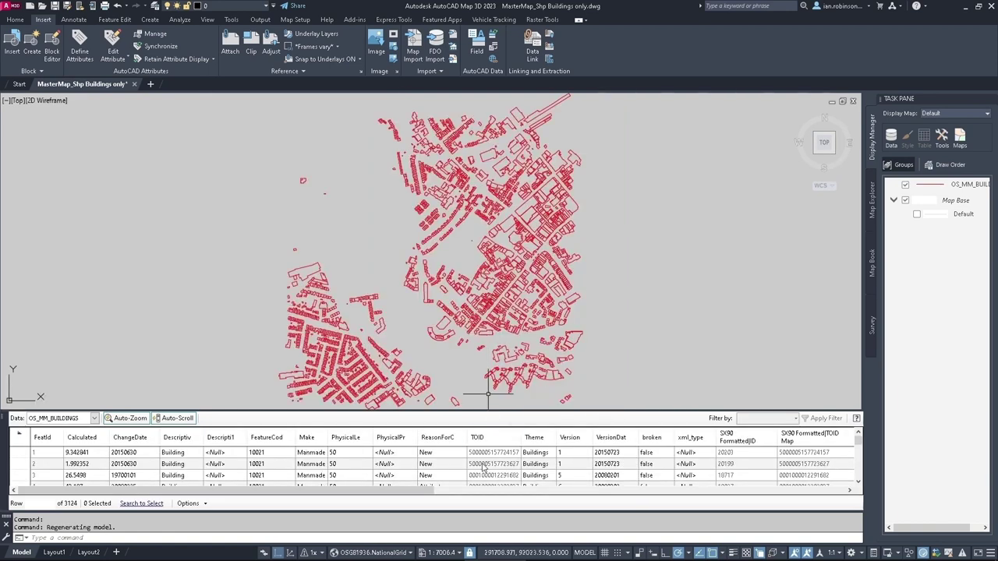
# Examine the joined absolute and relative height columns in the data table for a large rectangular building on the map
pyautogui.moveTo(413, 491); pyautogui.dragTo(800, 522)
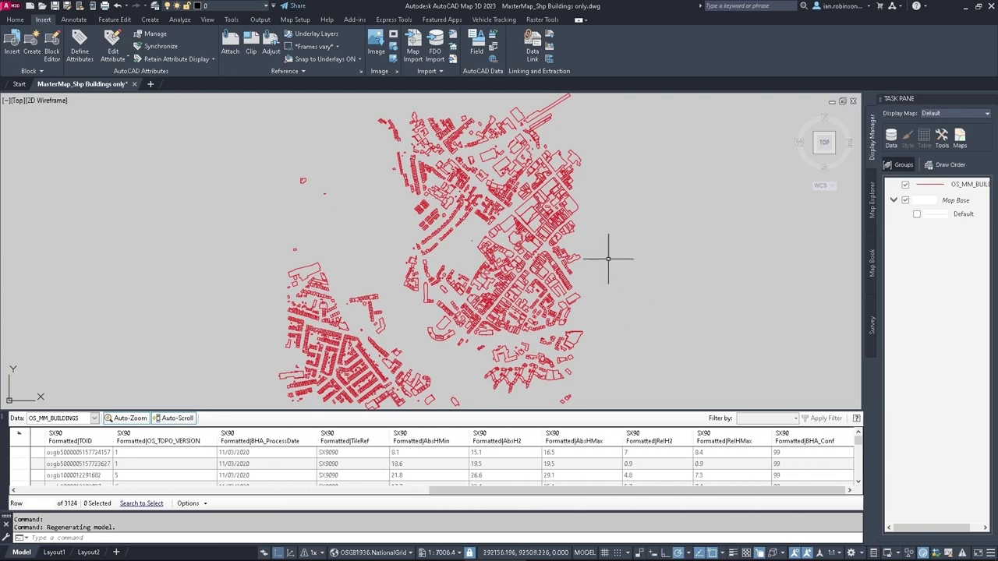
pyautogui.scroll(4, 551, 244)
pyautogui.moveTo(566, 219); pyautogui.dragTo(503, 307, button='middle')
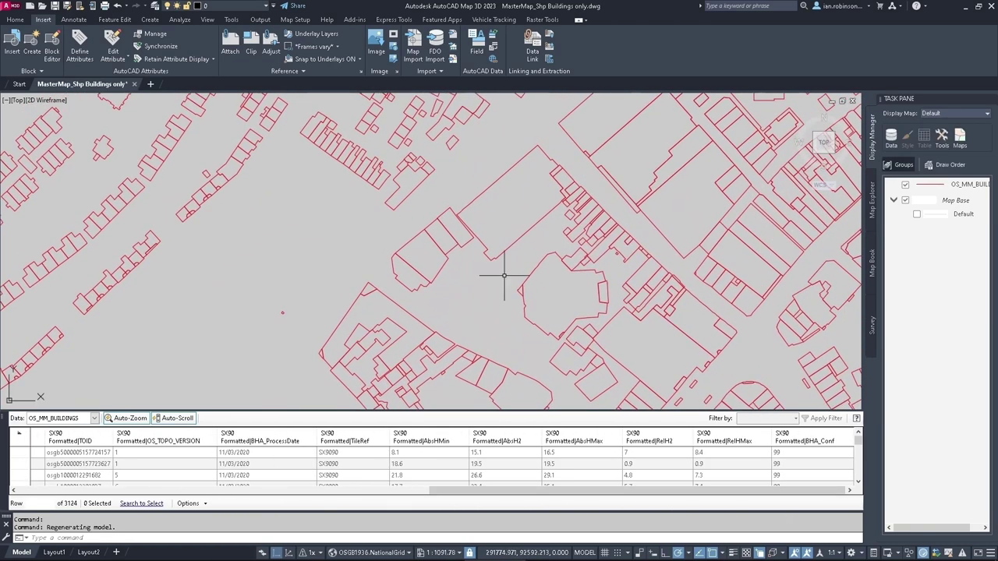
pyautogui.click(472, 195)
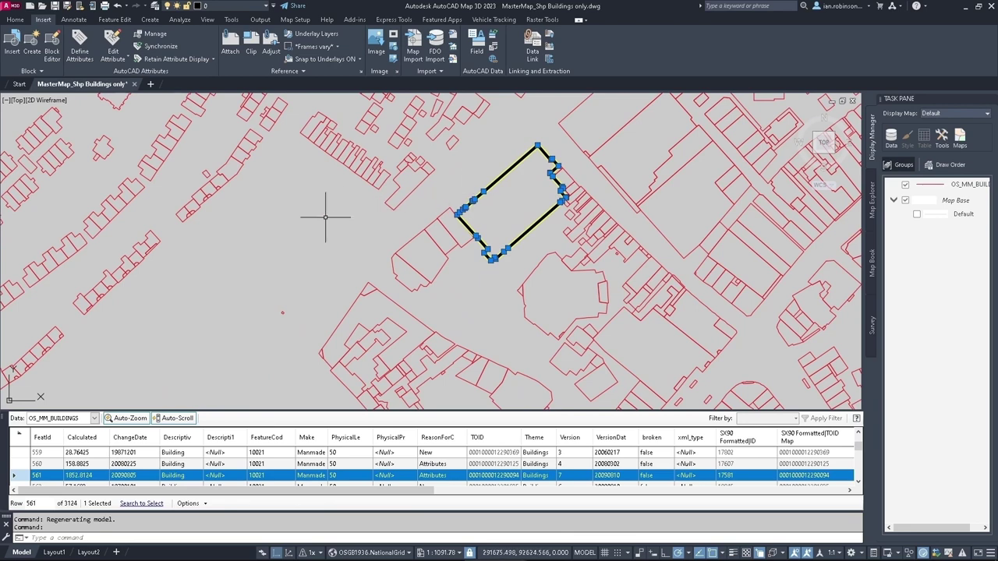
pyautogui.moveTo(355, 499); pyautogui.dragTo(773, 508)
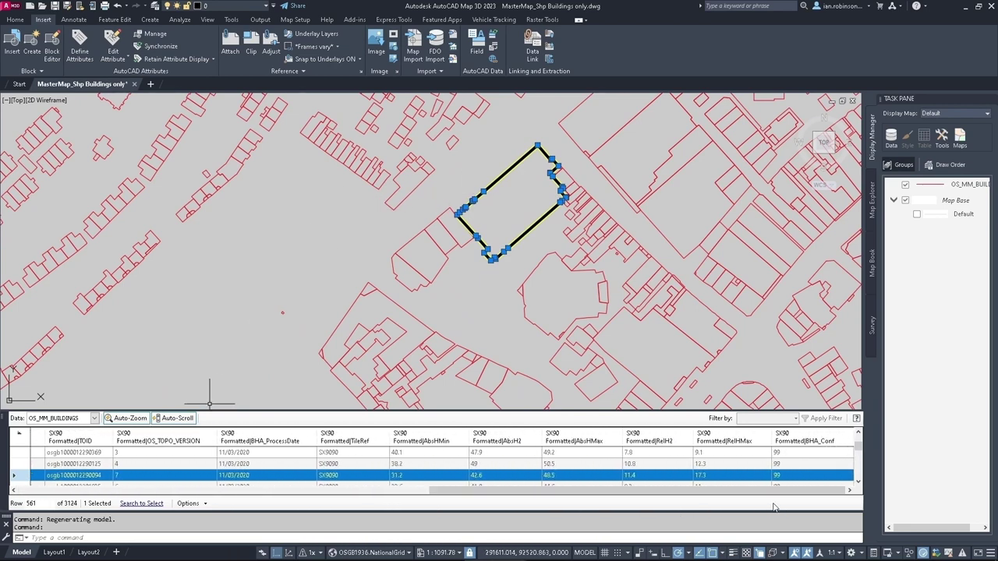
pyautogui.click(441, 443)
pyautogui.click(406, 482)
pyautogui.click(588, 447)
pyautogui.click(679, 443)
pyautogui.scroll(-5, 538, 208)
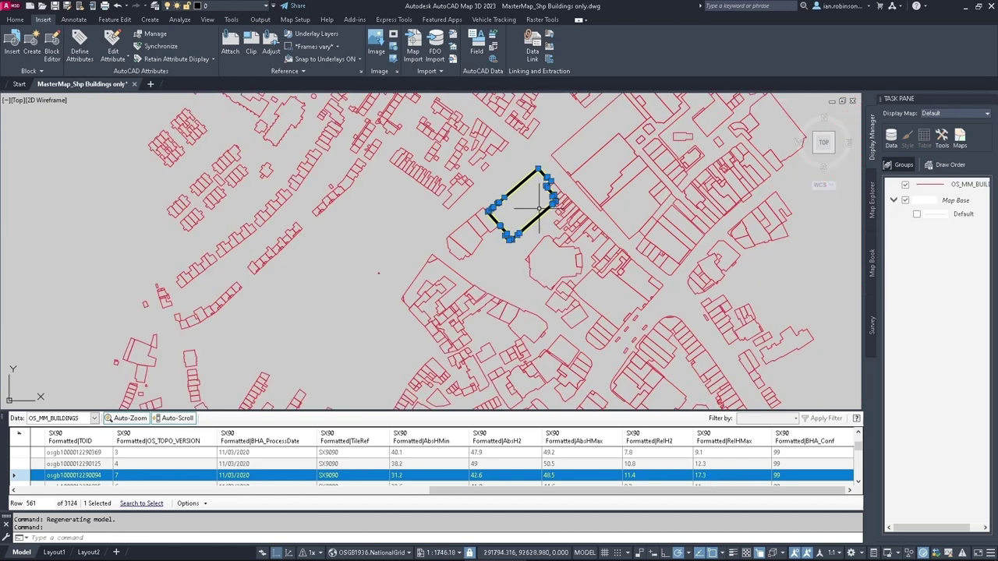
pyautogui.press('Escape')
pyautogui.scroll(-5, 538, 208)
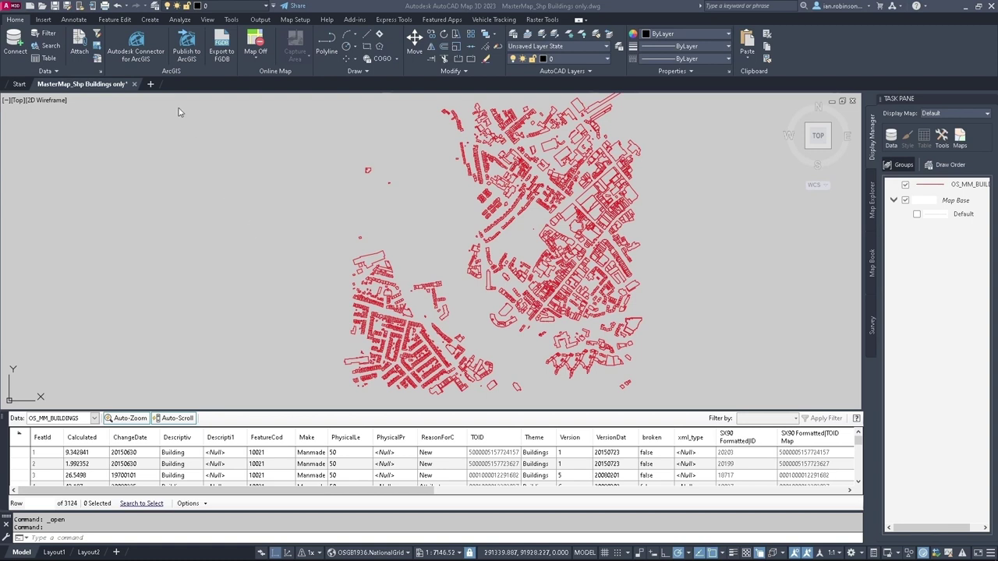
# Export the OS_MM_BUILDINGS layer data to SDF as OS_MM_BUILDINGS.sdf in the Processed Data folder
pyautogui.click(262, 20)
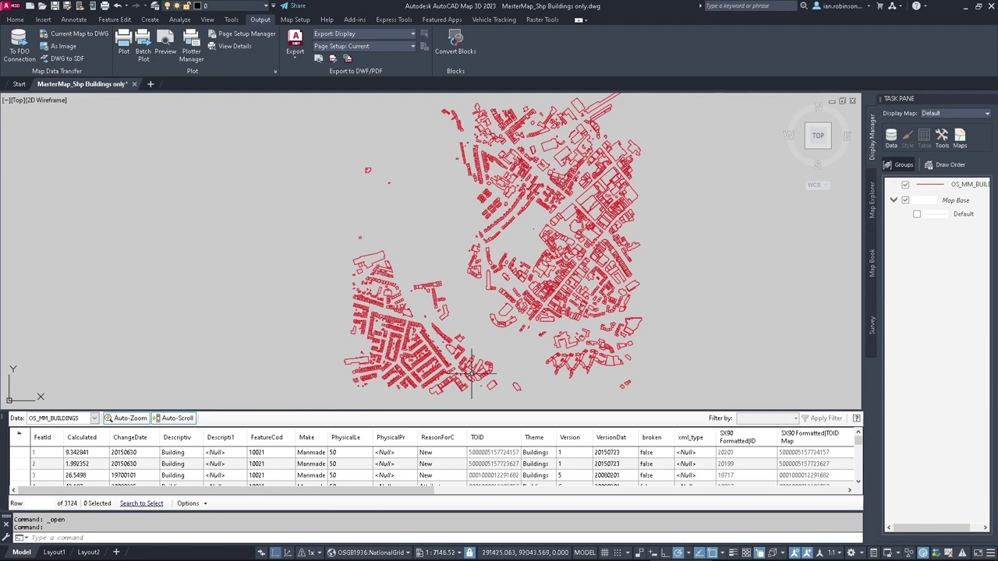
pyautogui.click(16, 20)
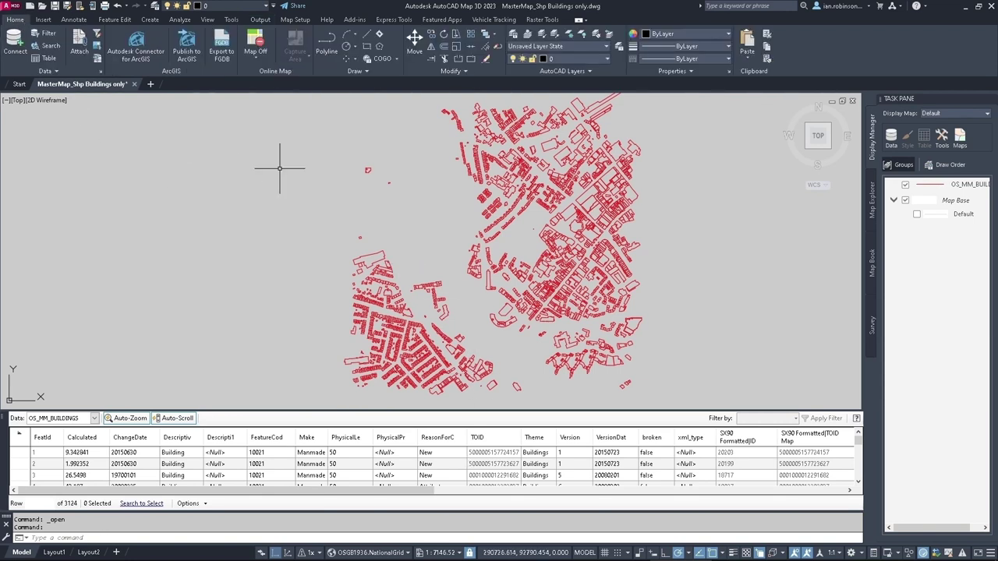
pyautogui.rightClick(947, 187)
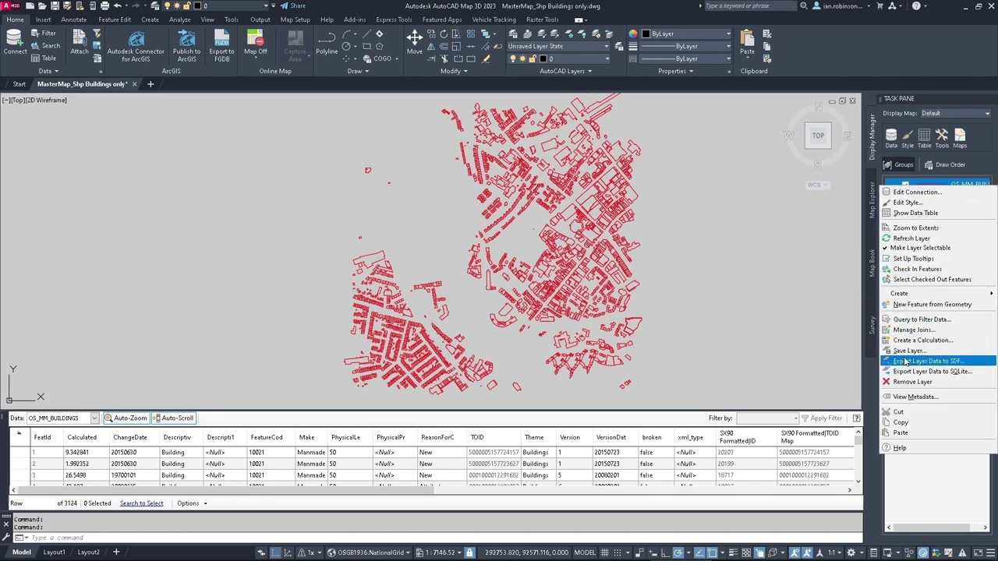
pyautogui.click(946, 363)
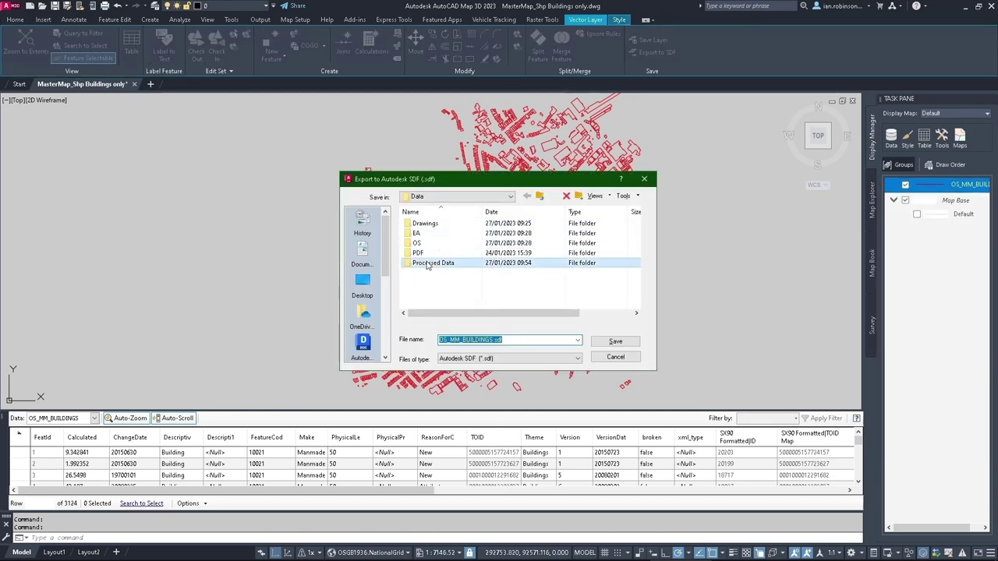
pyautogui.doubleClick(426, 263)
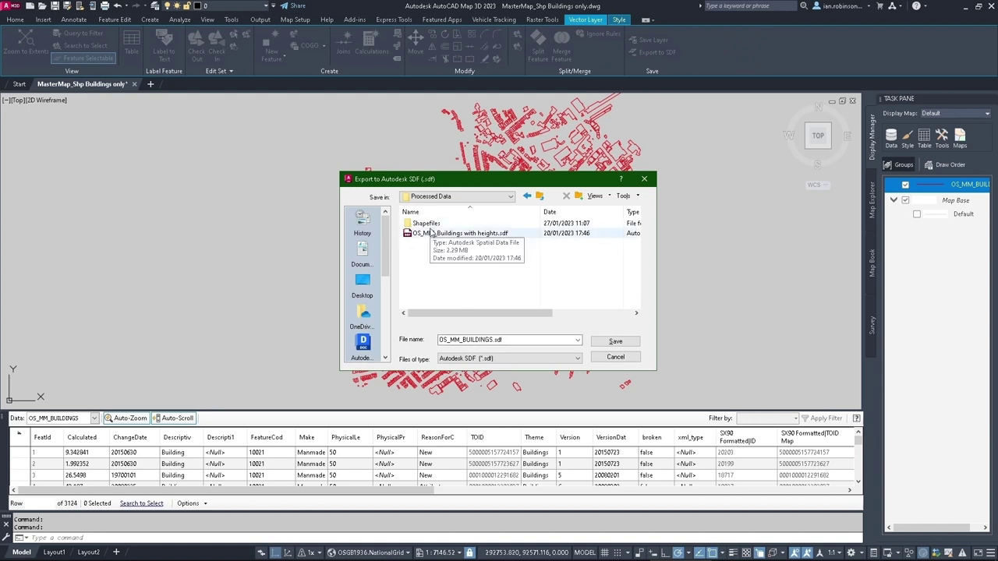
pyautogui.click(462, 340)
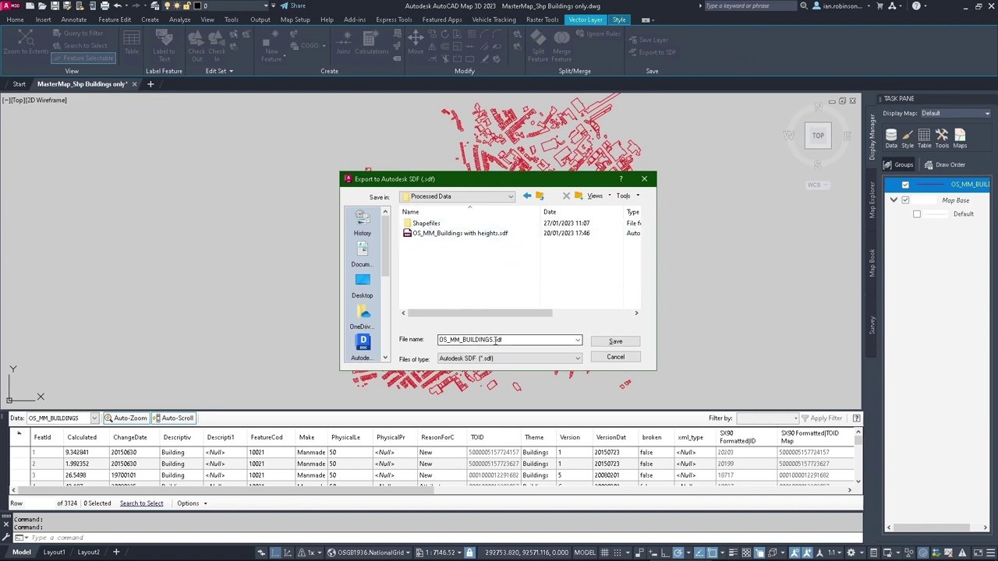
pyautogui.click(613, 345)
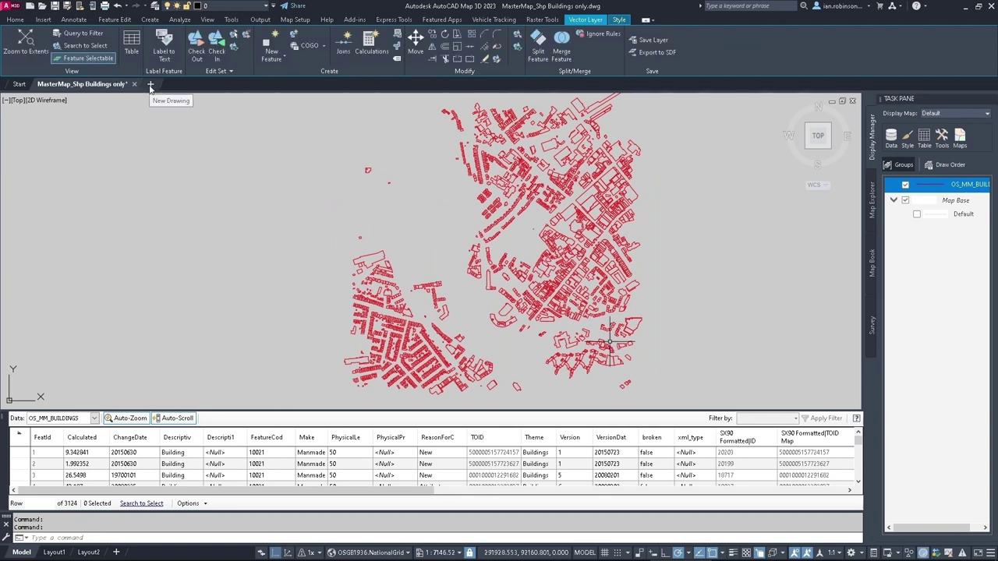
# Create a new drawing and start a MAPIMPORT of the Autodesk SDF file OS_MM_BUILDINGS.sdf from the Processed Data folder
pyautogui.click(150, 86)
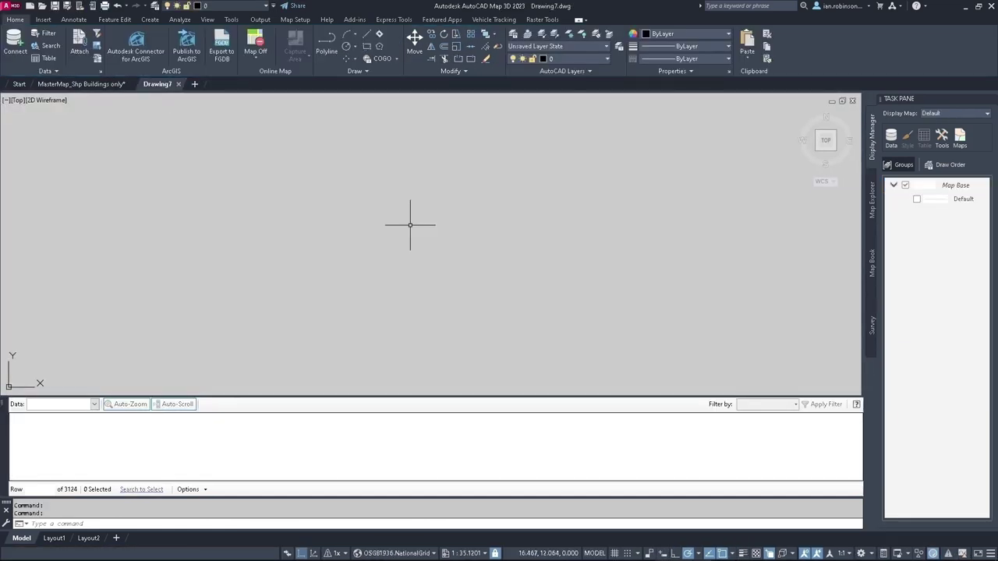
pyautogui.write('mapim')
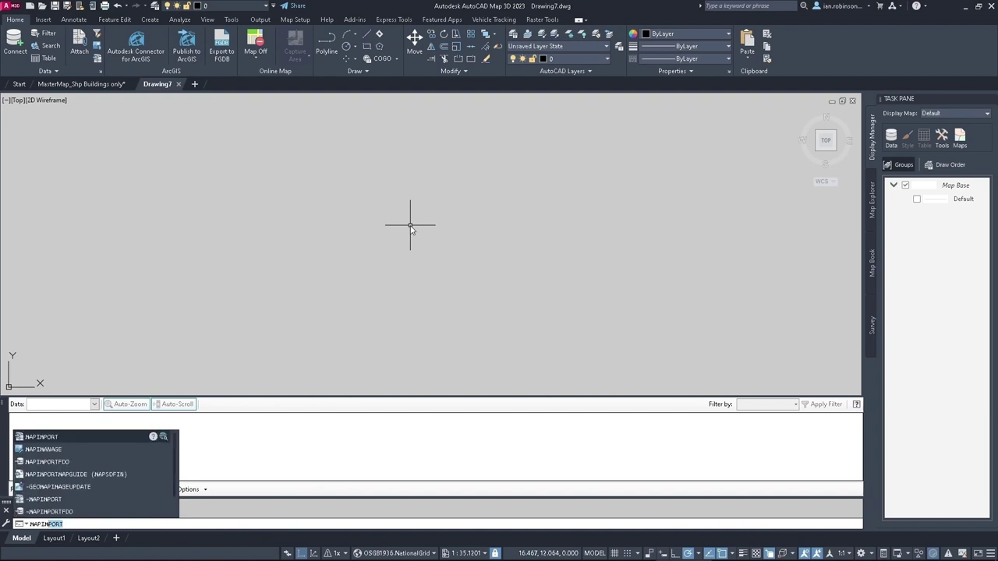
pyautogui.press('Return')
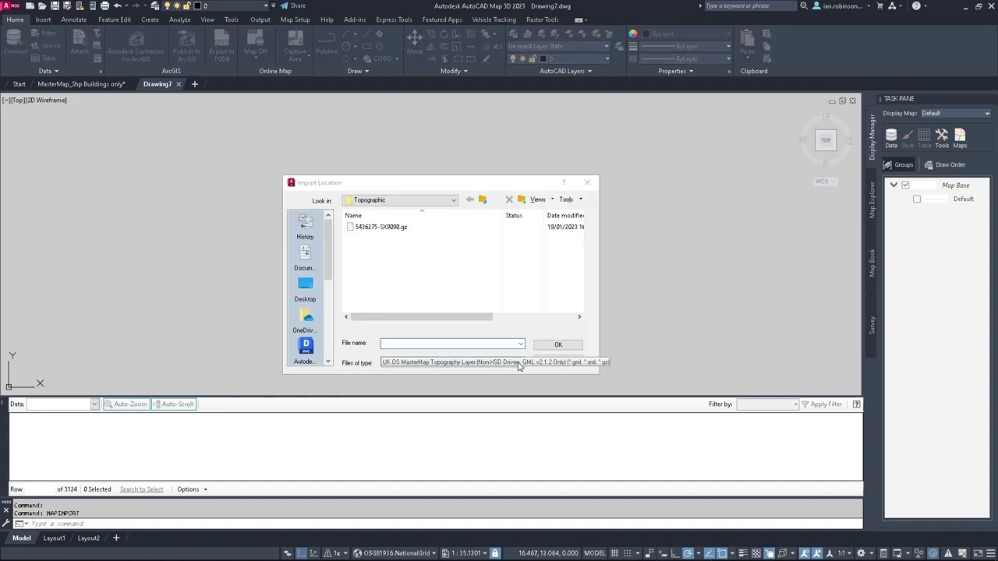
pyautogui.click(519, 362)
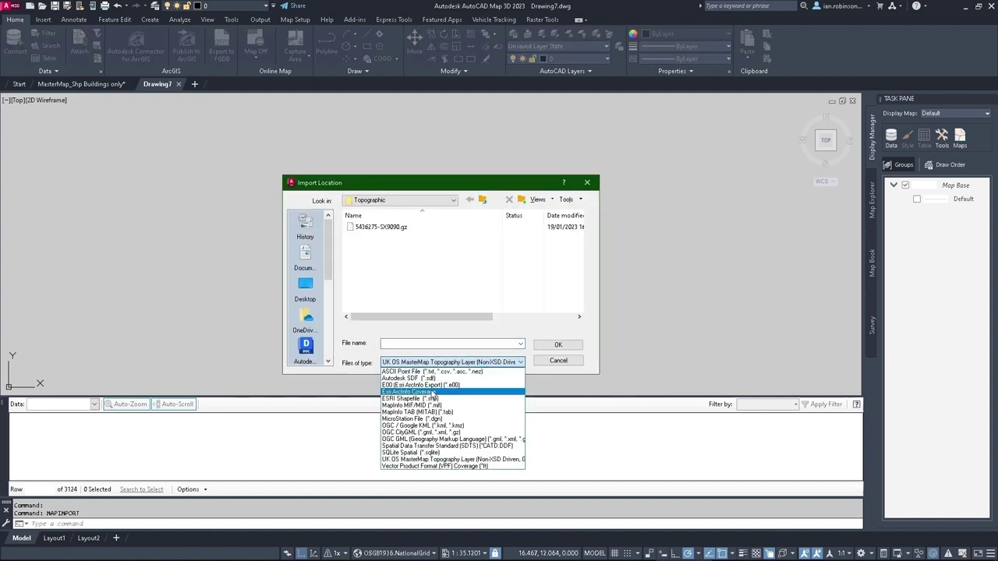
pyautogui.click(422, 379)
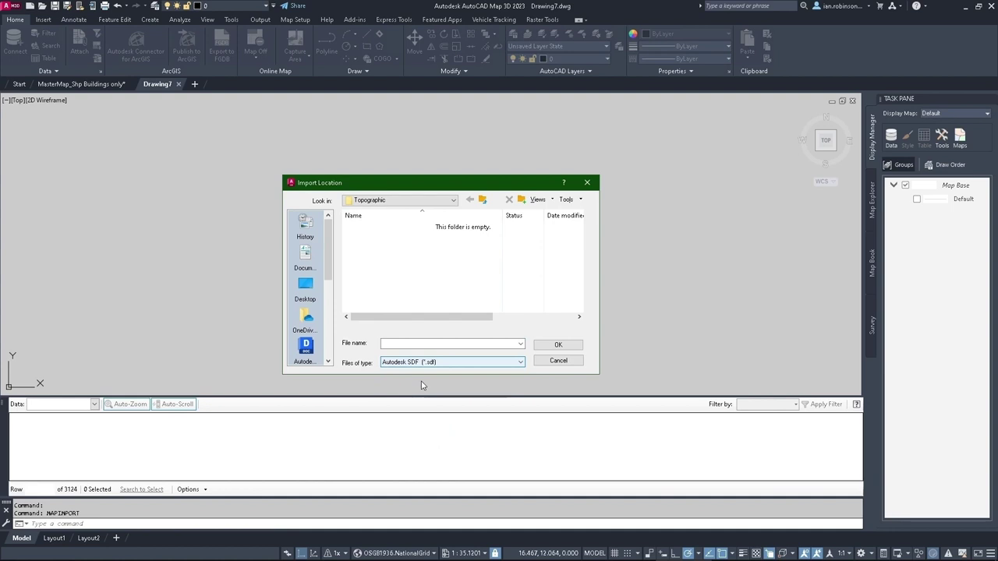
pyautogui.click(483, 201)
pyautogui.click(482, 201)
pyautogui.doubleClick(367, 267)
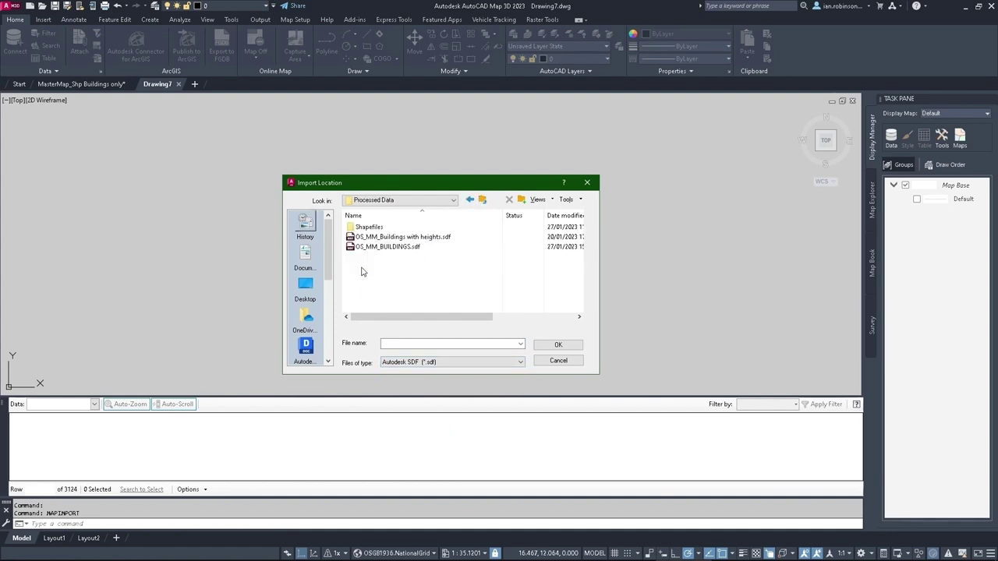
pyautogui.click(379, 248)
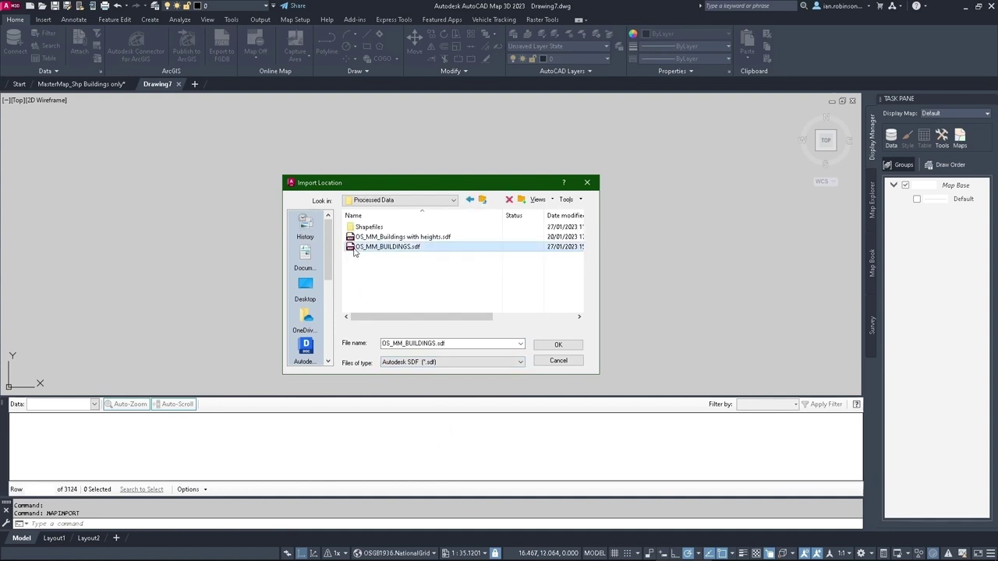
pyautogui.click(559, 347)
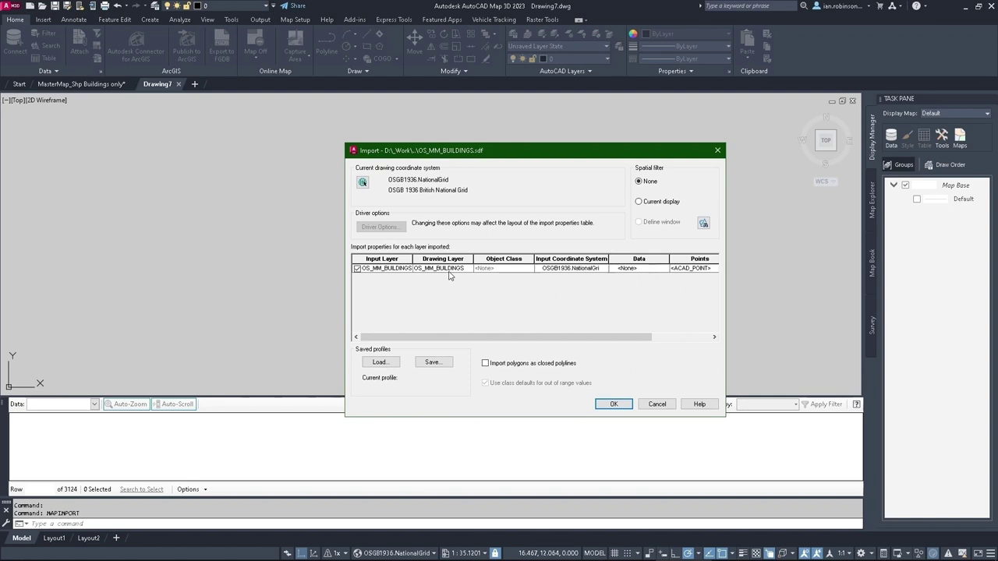
# Set the layer's data to use the input layer name as table name and check the SX90_Formatted height fields in the object data mapping
pyautogui.click(652, 270)
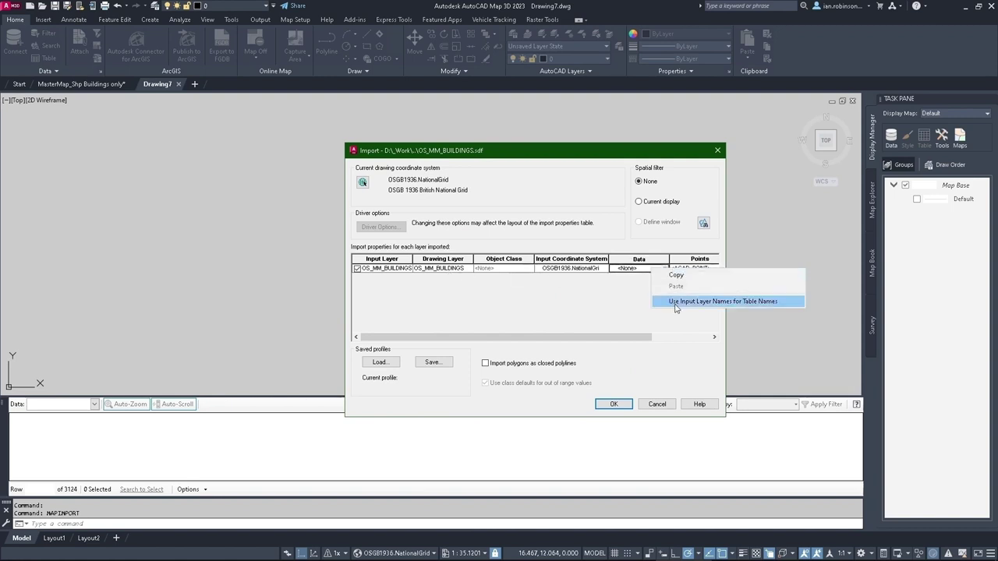
pyautogui.click(675, 301)
pyautogui.click(663, 269)
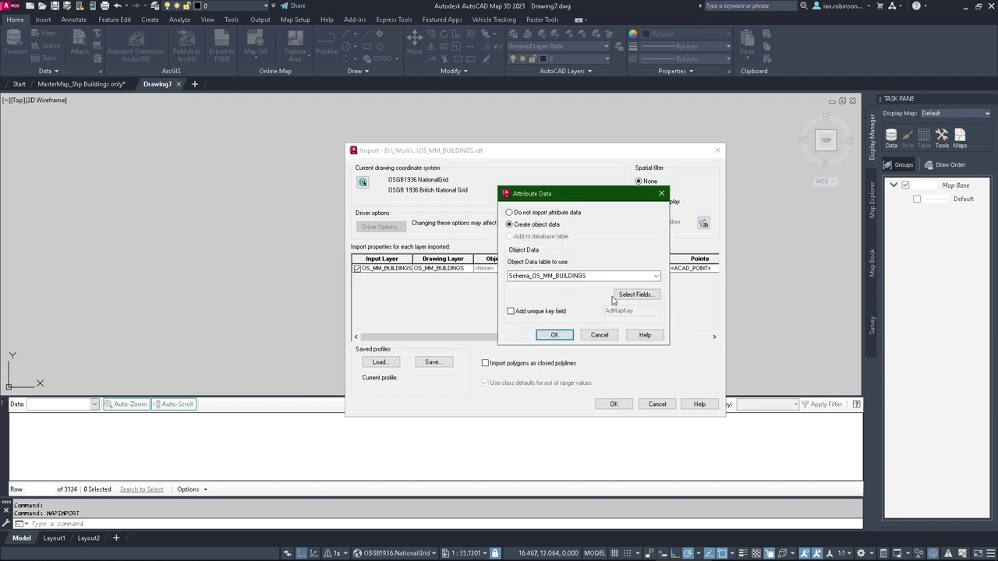
pyautogui.click(635, 295)
pyautogui.scroll(-4, 382, 222)
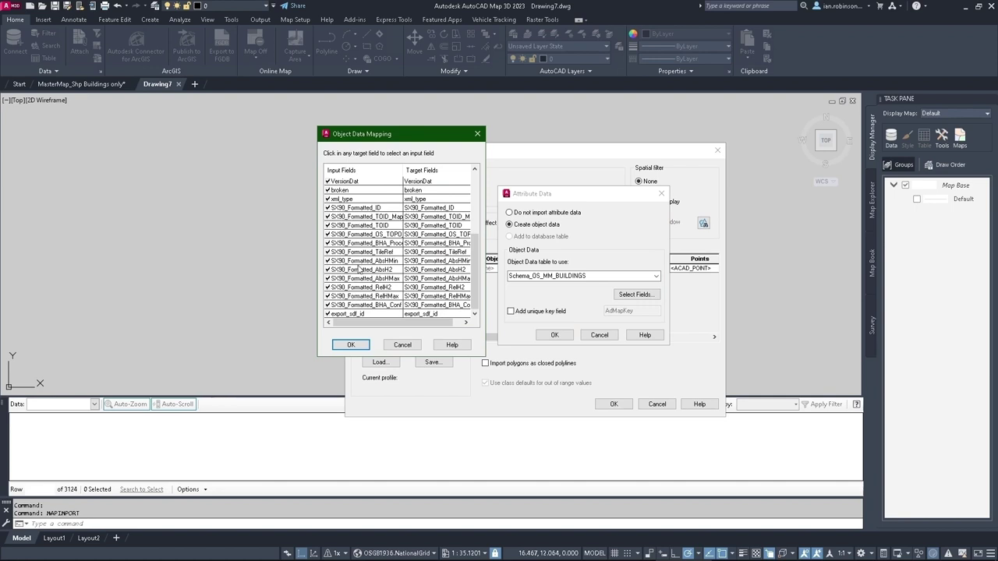
pyautogui.click(384, 270)
pyautogui.click(376, 288)
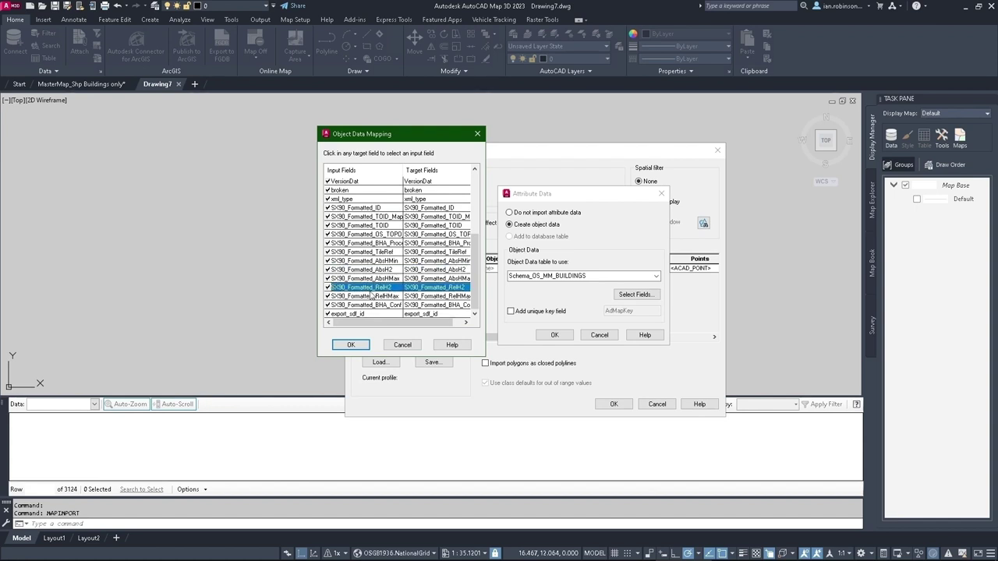
pyautogui.click(401, 345)
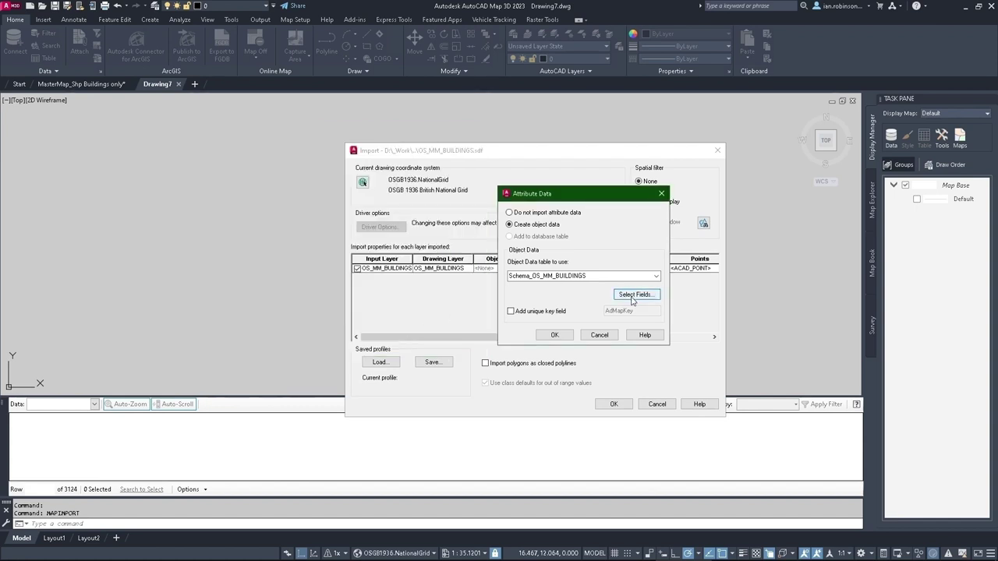
# Accept creating object data and import the buildings into the drawing without a spatial filter
pyautogui.click(555, 335)
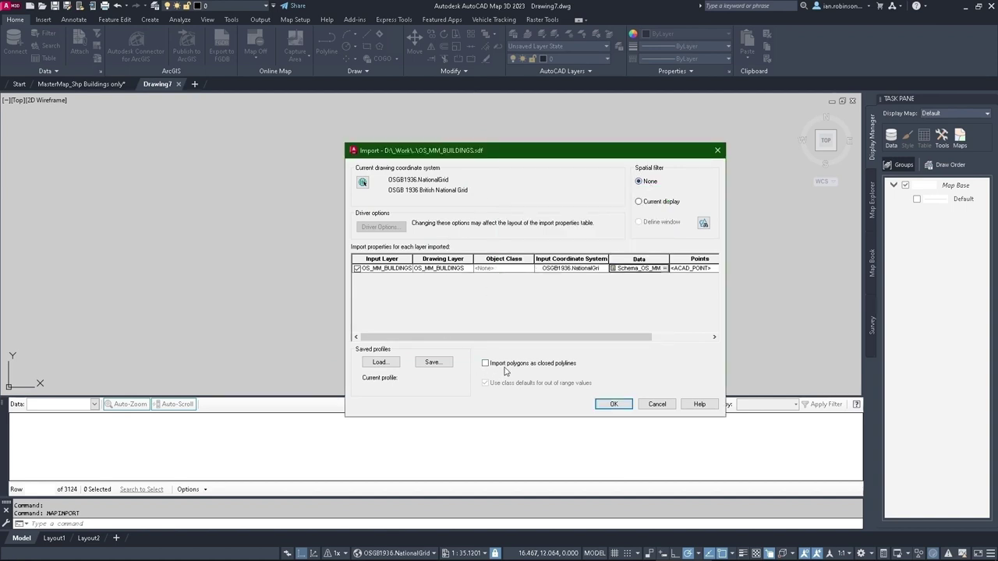
pyautogui.press('ctrl')
pyautogui.click(614, 405)
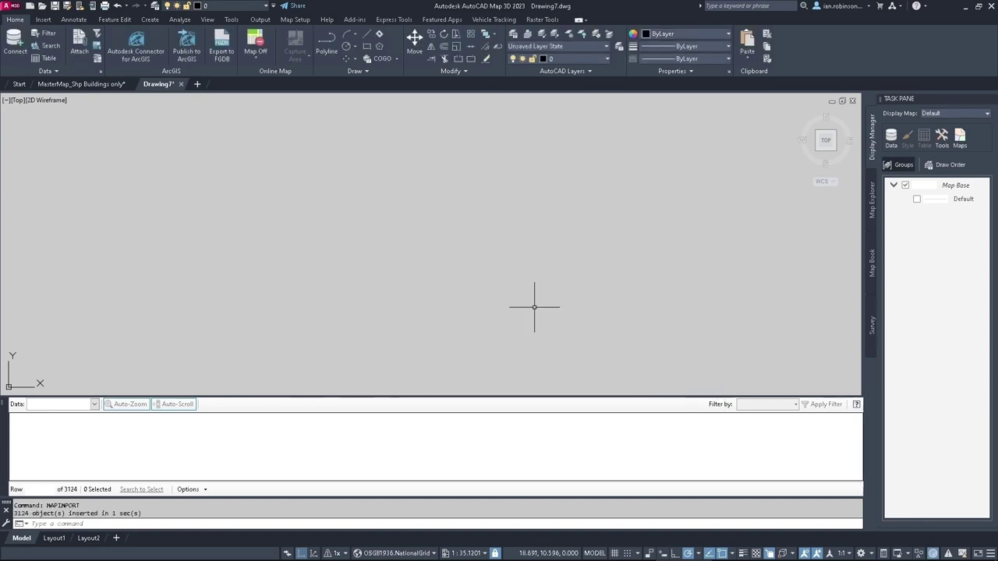
# Examine the imported object data, including the height fields, in the properties of the long narrow building near the map centre
pyautogui.middleClick(515, 258)
pyautogui.middleClick(515, 258)
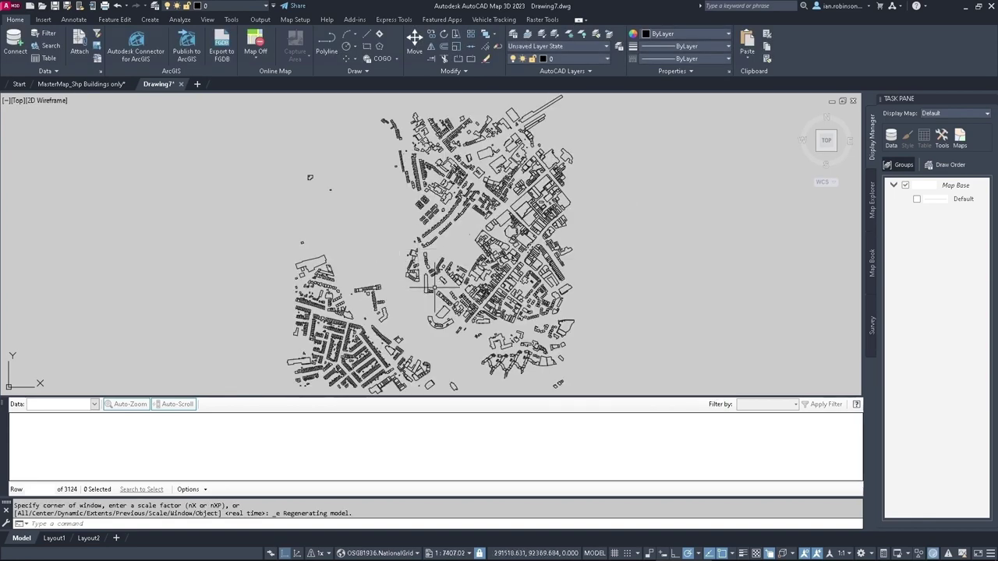
pyautogui.scroll(5, 427, 275)
pyautogui.click(379, 251)
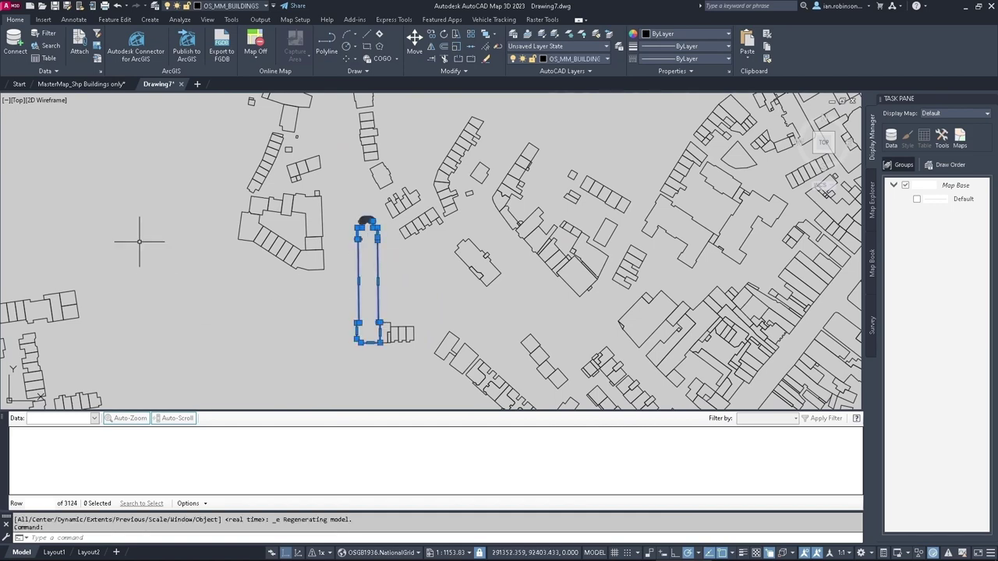
pyautogui.rightClick(148, 187)
pyautogui.click(179, 446)
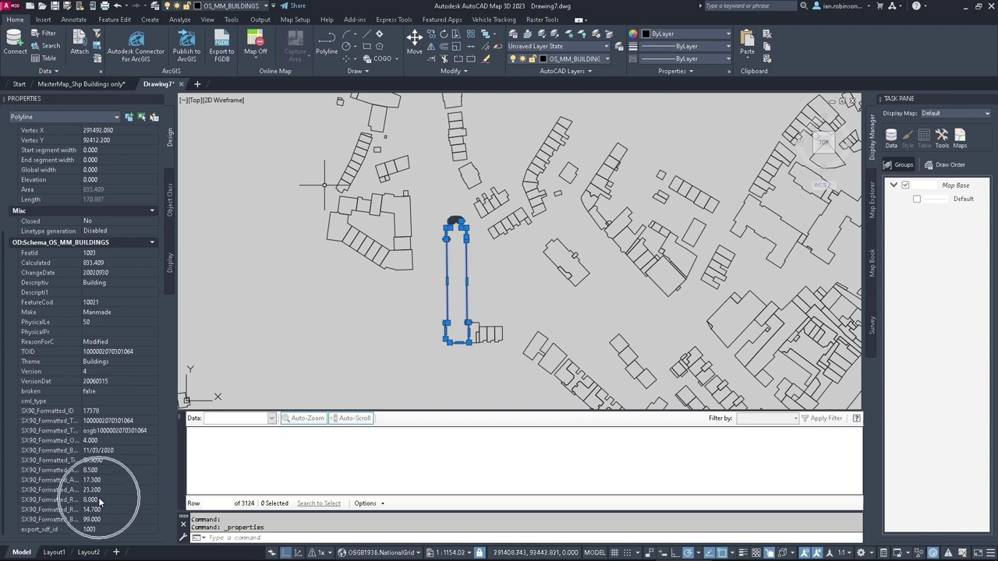
pyautogui.moveTo(487, 268); pyautogui.dragTo(522, 276, button='middle')
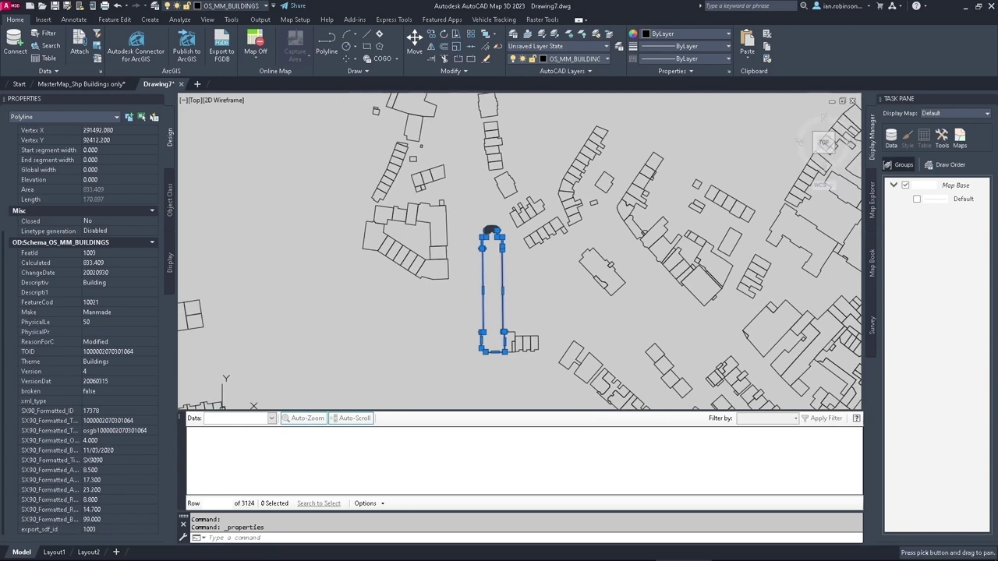
pyautogui.press('Escape')
pyautogui.scroll(-8, 523, 276)
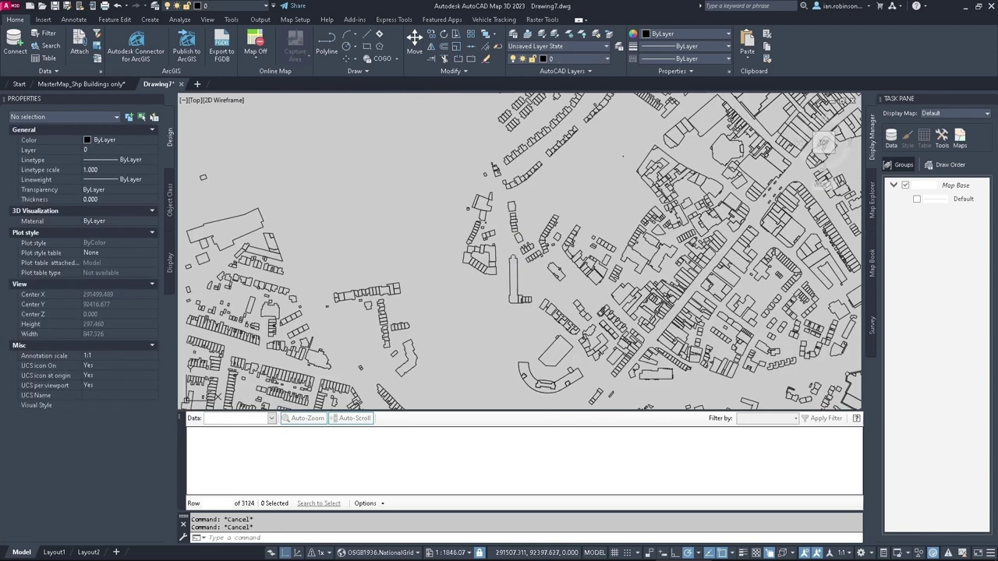
# Save the drawing as CAD BUILDINGS WITH BH in the Processed Data folder
pyautogui.click(67, 6)
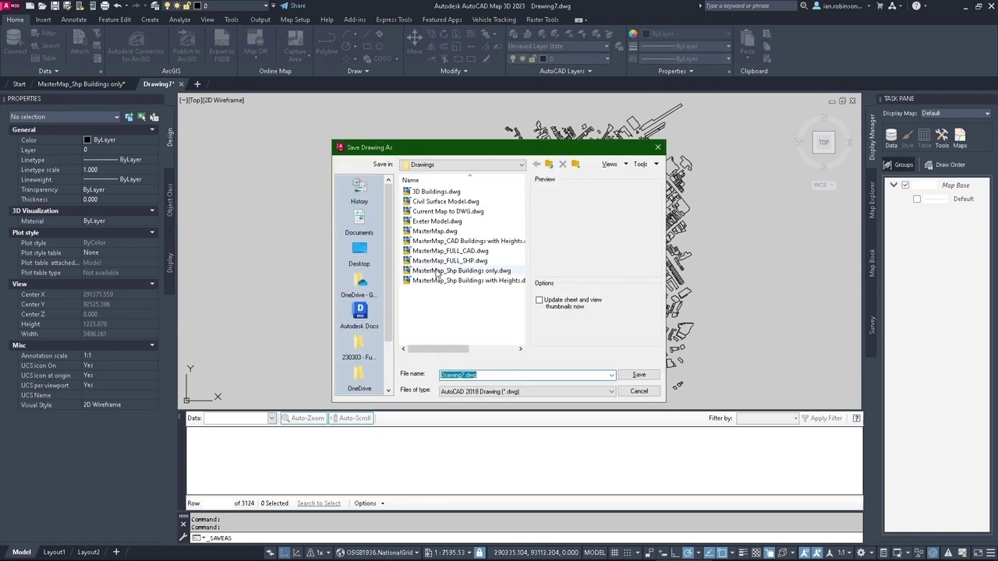
pyautogui.click(549, 164)
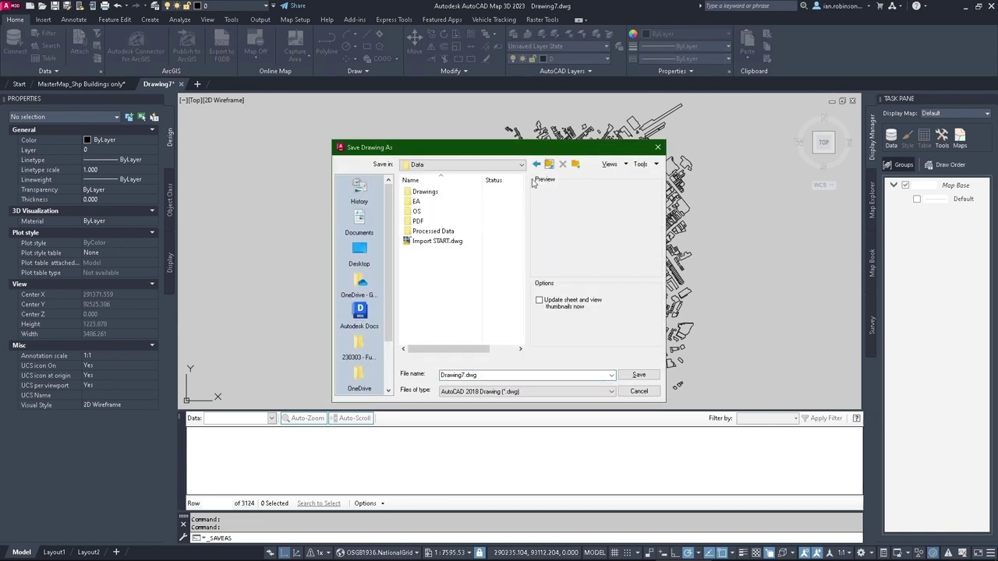
pyautogui.doubleClick(425, 231)
pyautogui.click(572, 375)
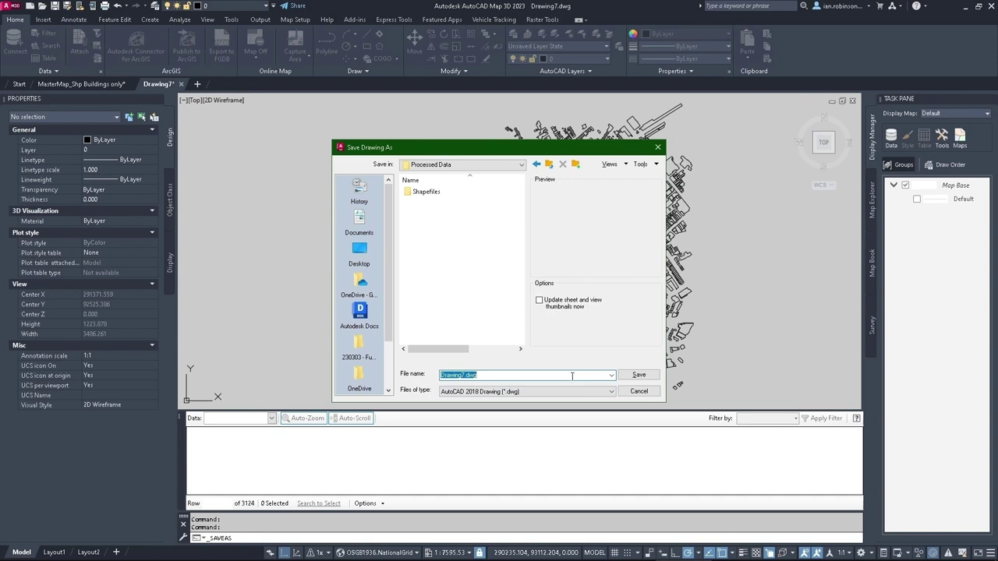
pyautogui.write('CAD BUILDINGS WITH BH')
pyautogui.click(639, 375)
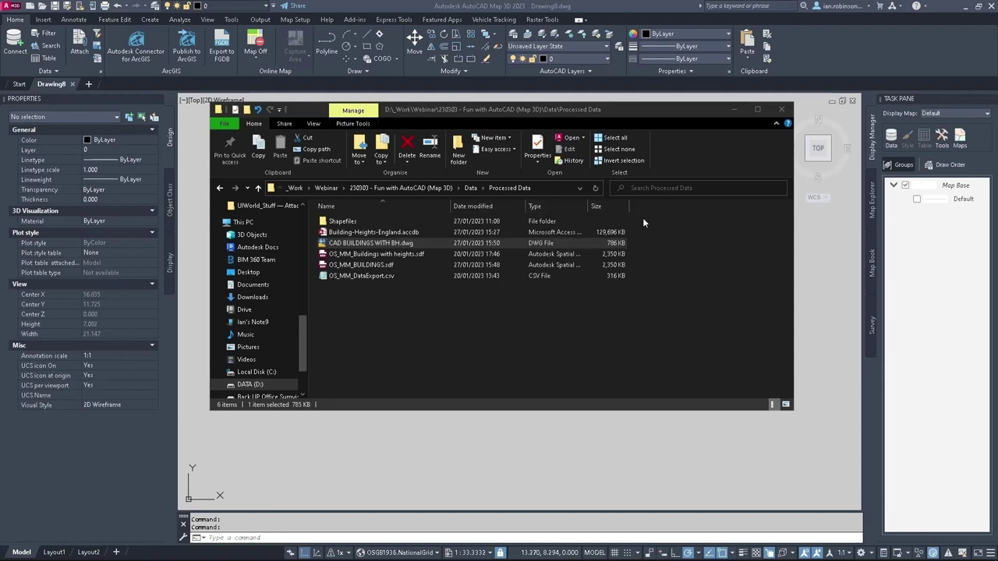
# Attach CAD BUILDINGS WITH BH.dwg from the Processed Data folder in File Explorer to the current drawing as a source drawing and deactivate it
pyautogui.click(873, 202)
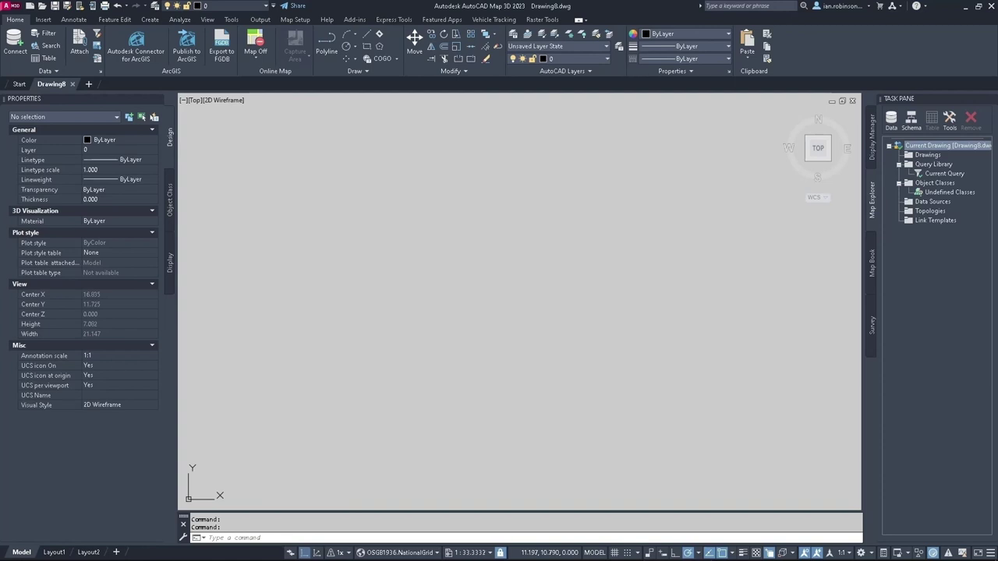
pyautogui.hotkey('alt', 'Tab')
pyautogui.moveTo(337, 248); pyautogui.dragTo(958, 258)
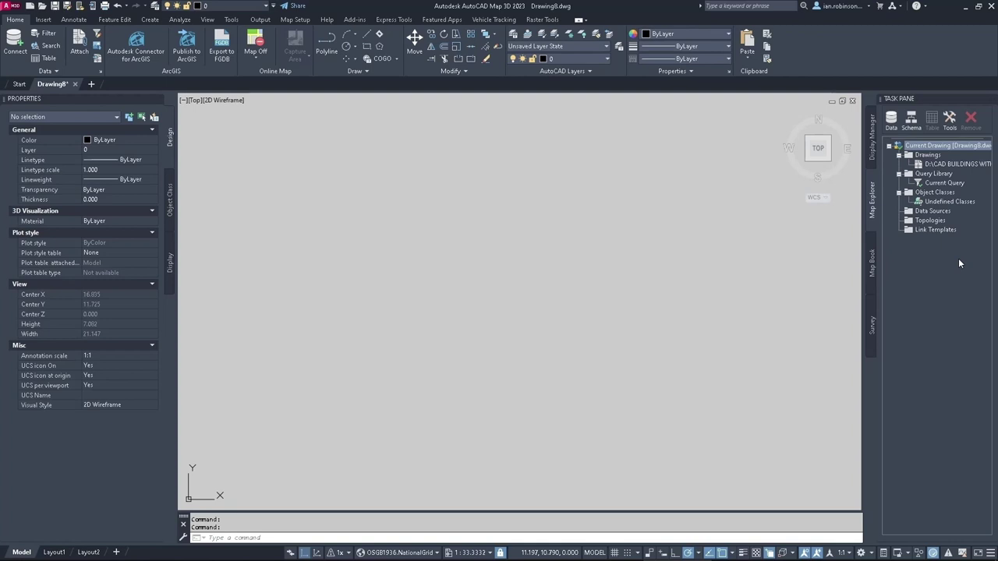
pyautogui.rightClick(932, 164)
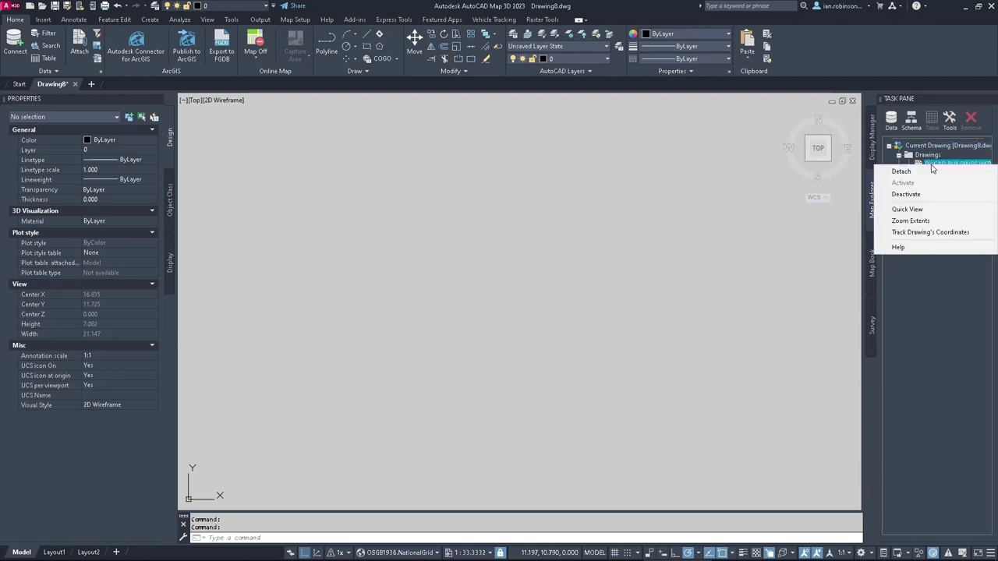
pyautogui.click(906, 195)
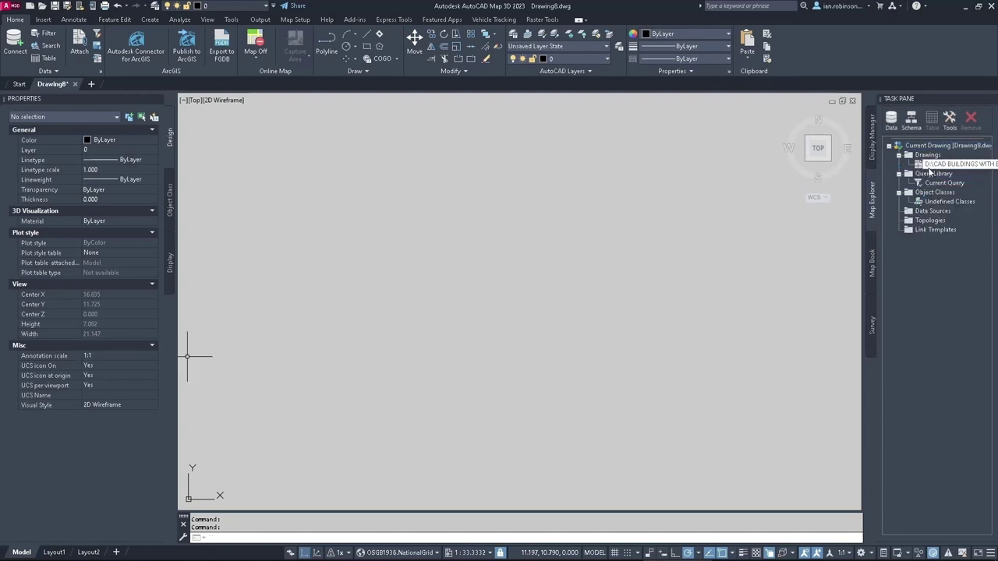
# Preview the buildings of the attached CAD BUILDINGS WITH BH drawing, and clear the preview with a regeneration
pyautogui.rightClick(929, 167)
pyautogui.click(917, 219)
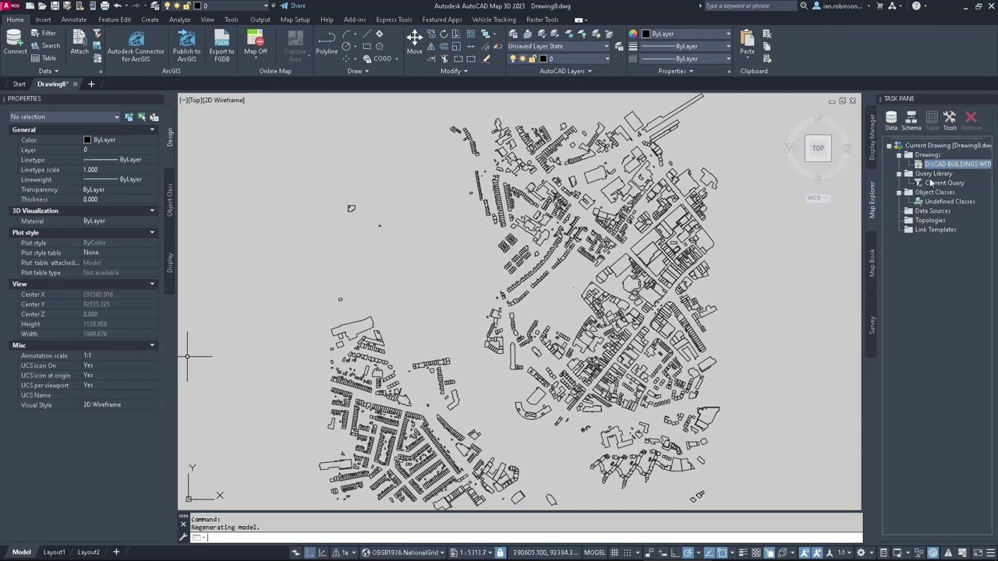
pyautogui.scroll(5, 556, 208)
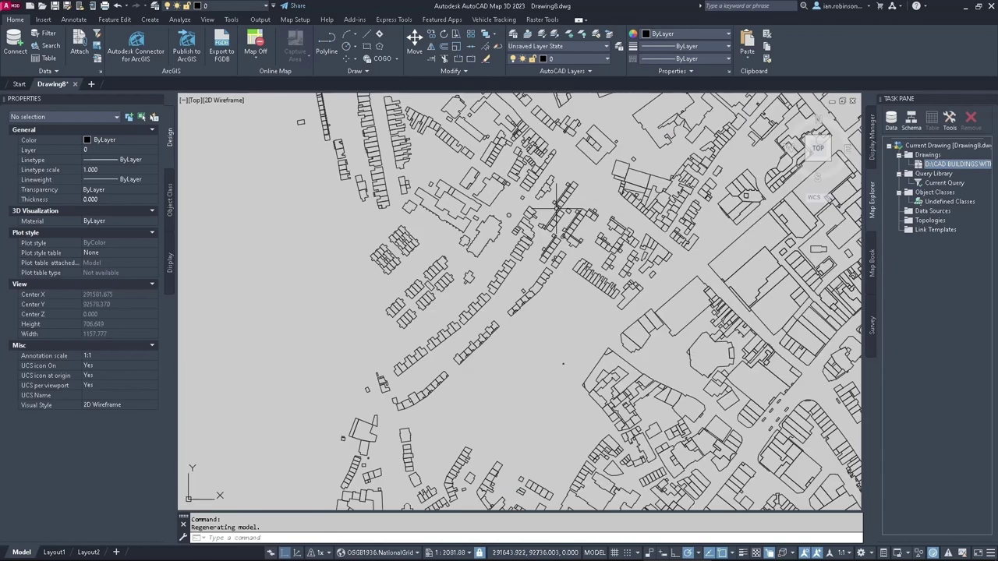
pyautogui.scroll(-6, 577, 238)
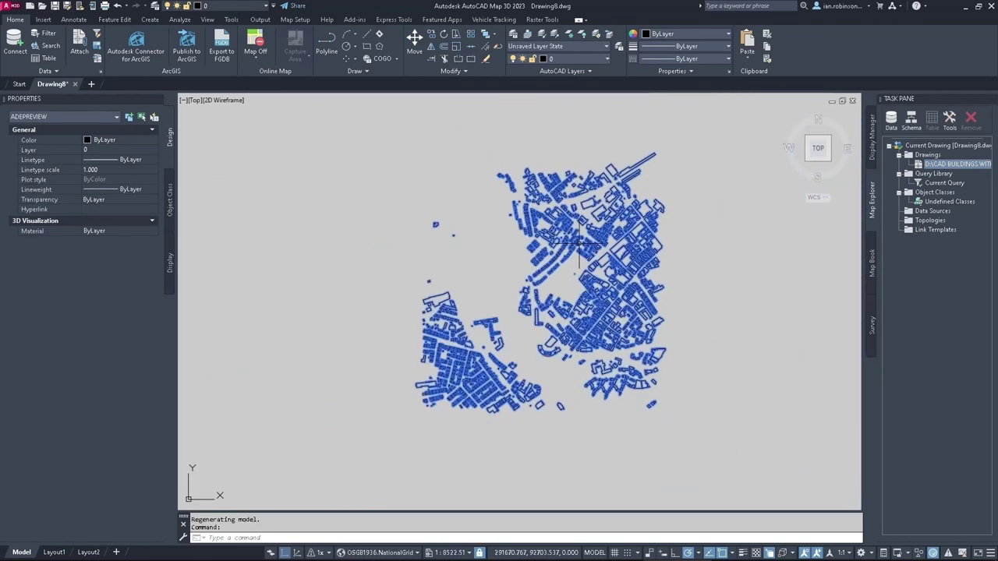
pyautogui.press('Escape')
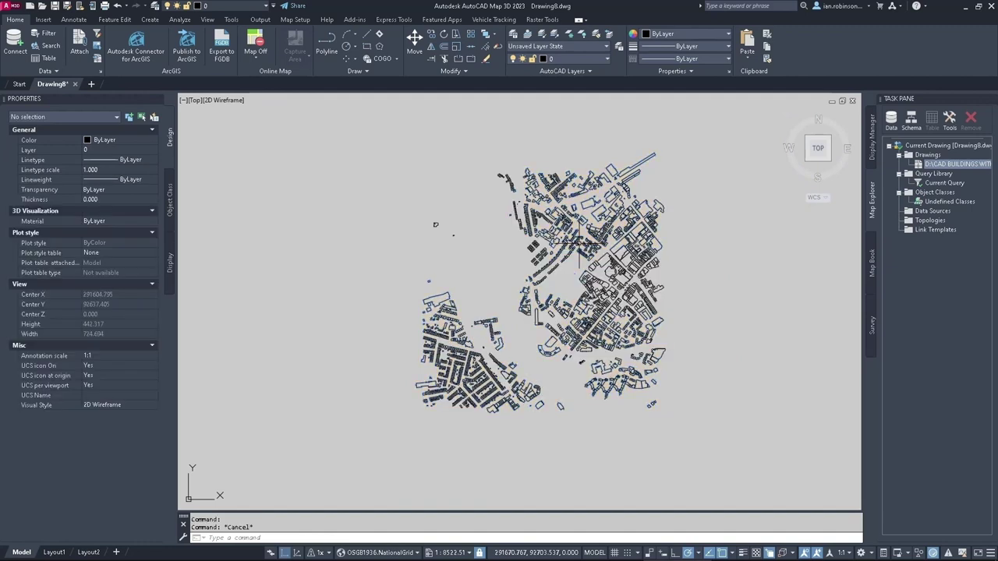
pyautogui.write('RE')
pyautogui.press('Return')
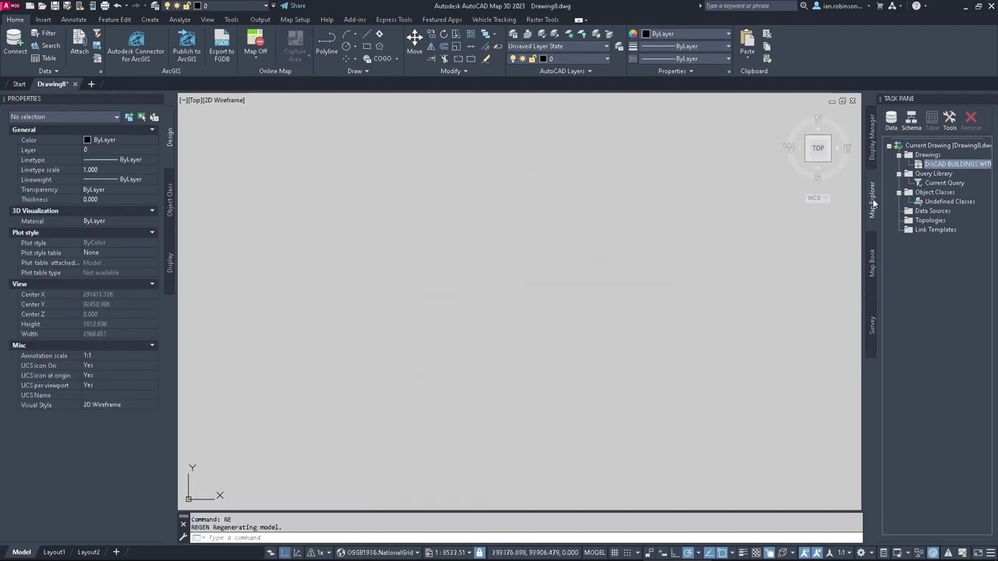
# Define a query of the attached drawing with the location condition All
pyautogui.click(930, 184)
pyautogui.doubleClick(930, 184)
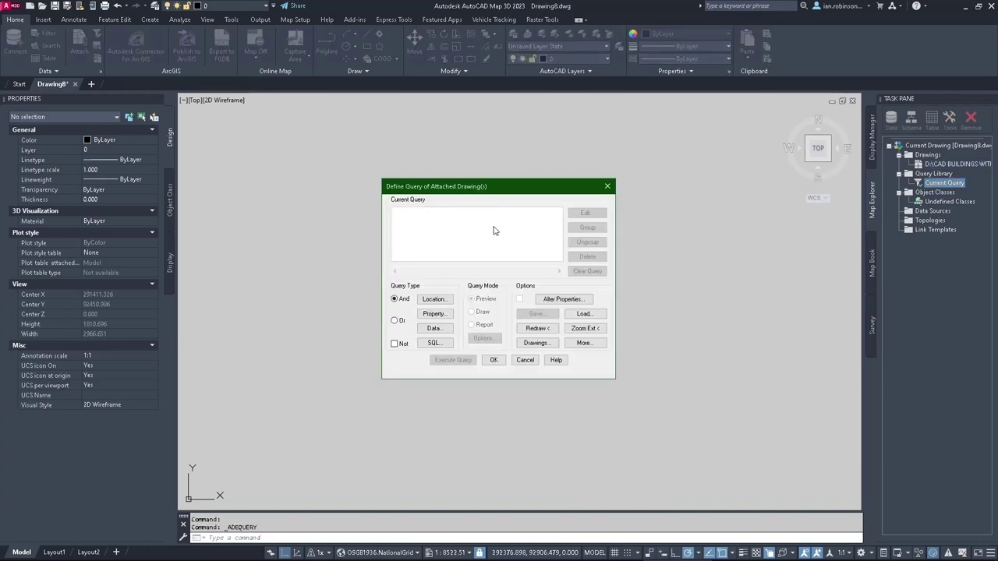
pyautogui.click(435, 299)
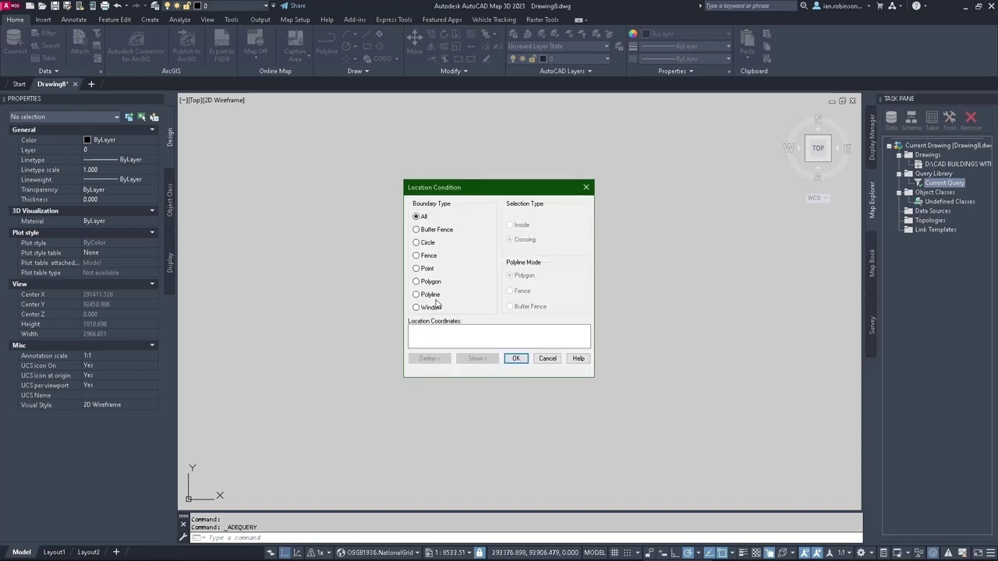
pyautogui.click(515, 358)
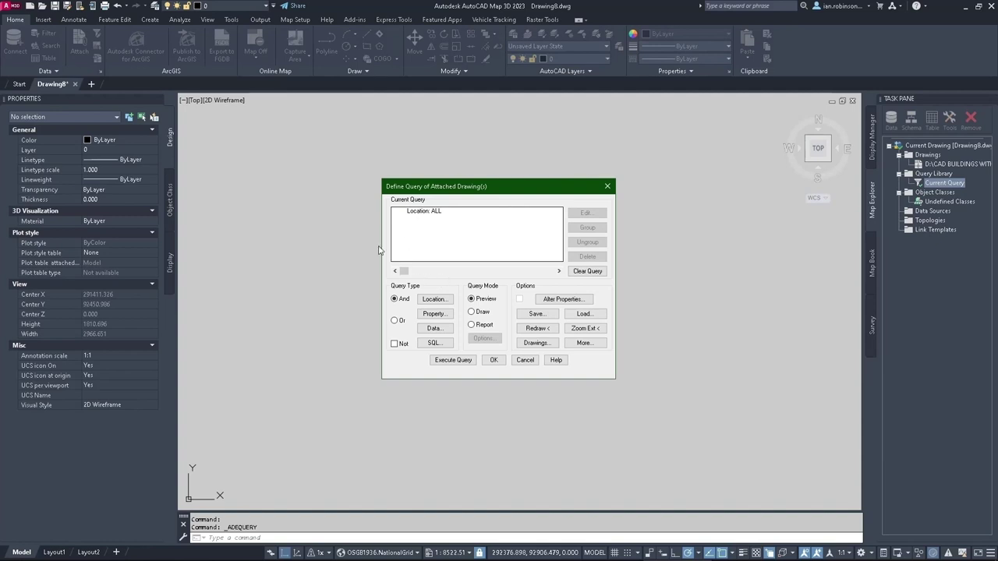
# Add a property alteration to the query that sets Elevation from the object data field SX90_Formatted_AbsHMin of Schema_OS_MM_BUILDINGS
pyautogui.click(561, 300)
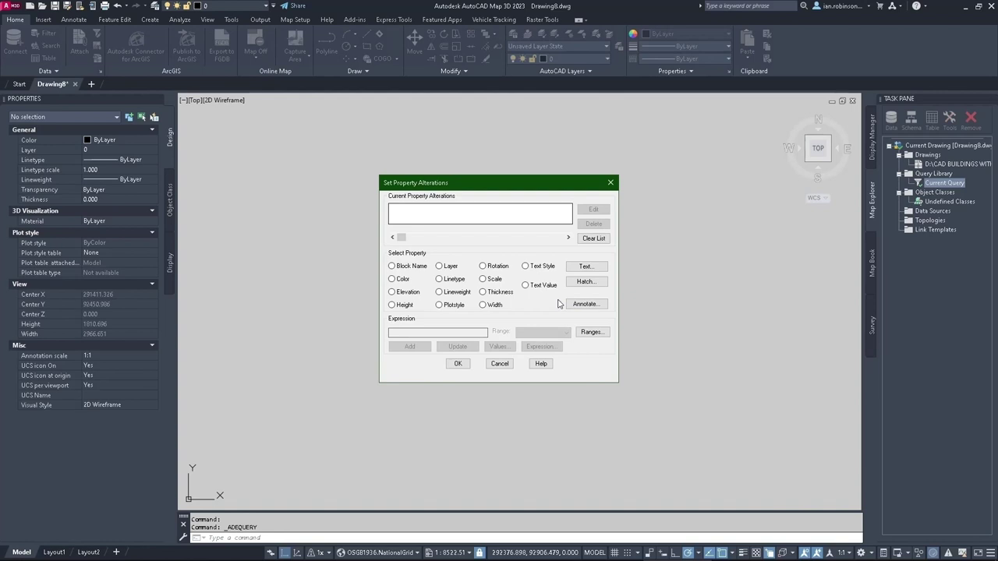
pyautogui.click(393, 292)
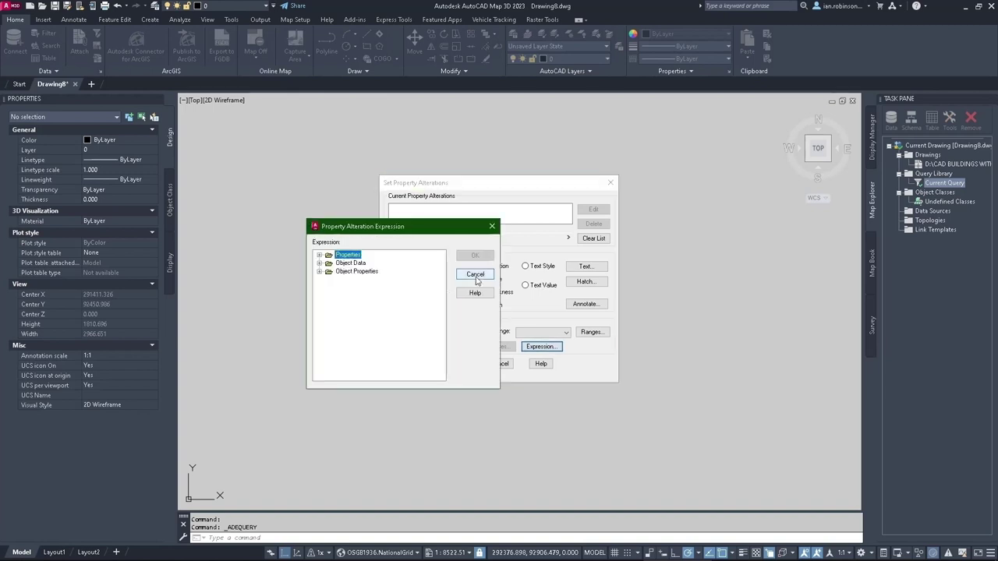
pyautogui.click(319, 263)
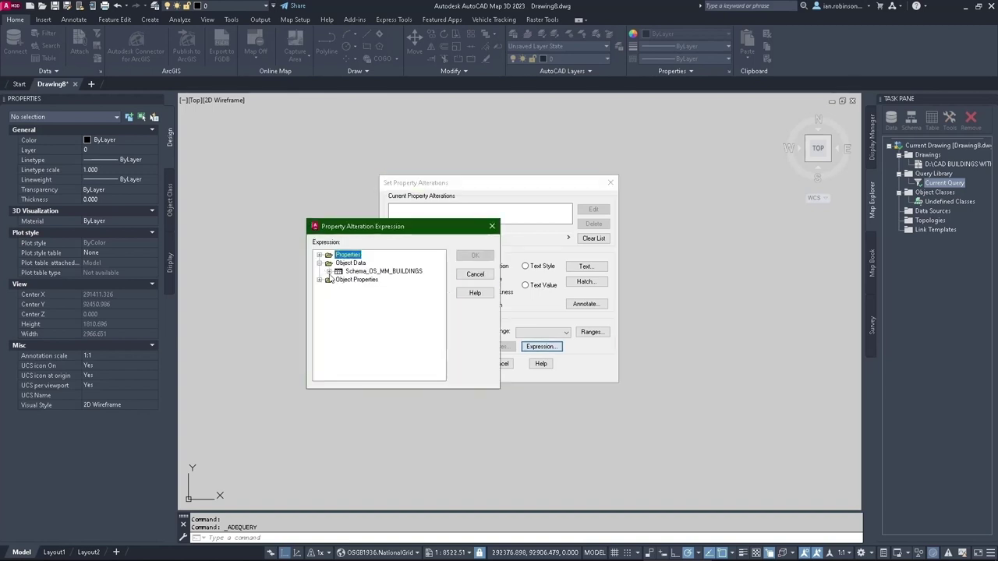
pyautogui.click(334, 271)
pyautogui.scroll(-4, 385, 326)
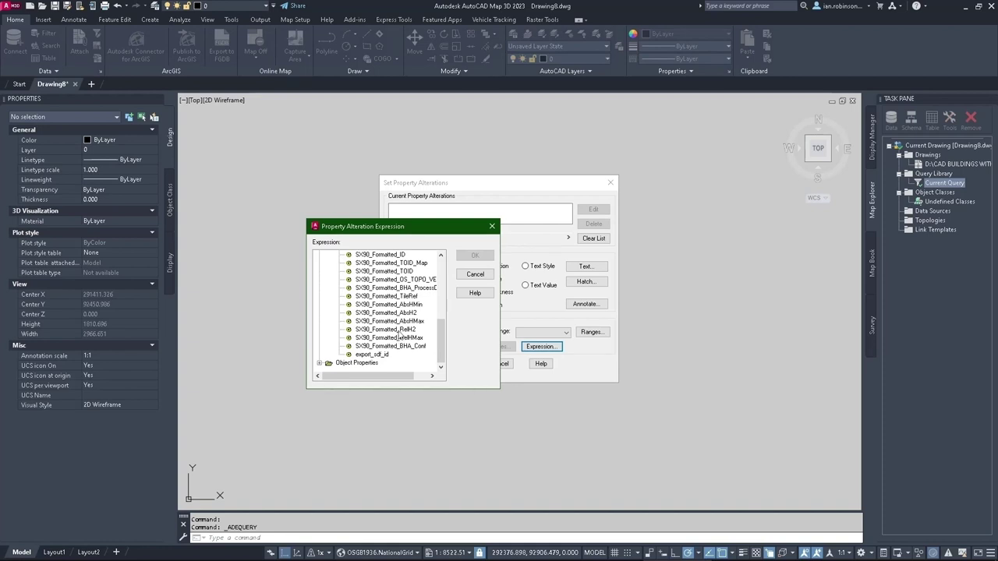
pyautogui.click(399, 305)
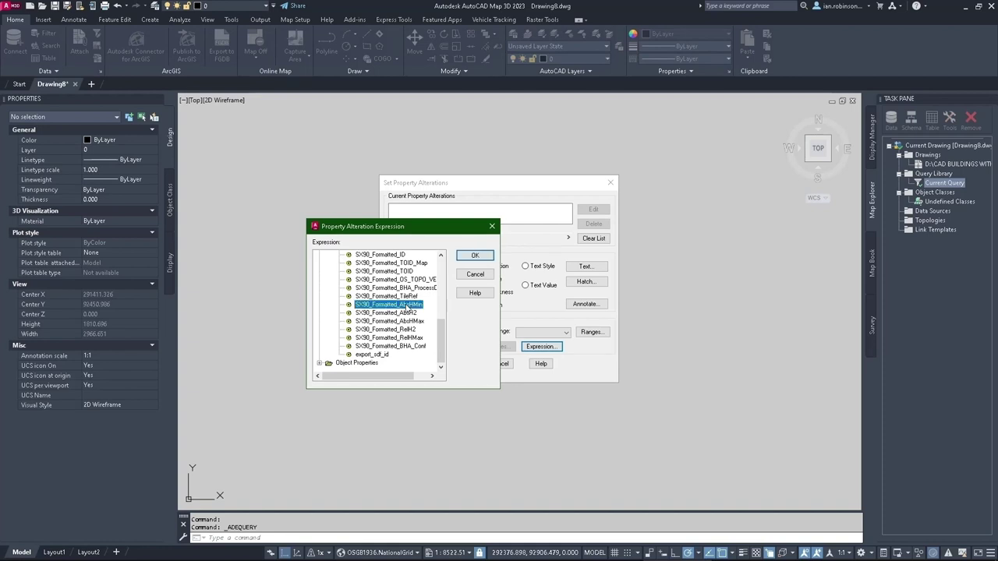
pyautogui.click(471, 258)
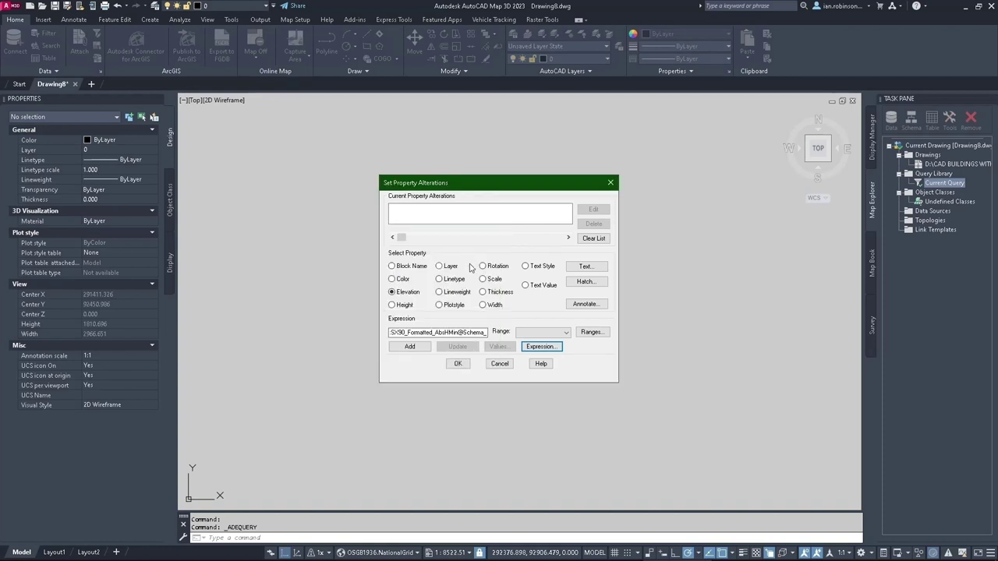
pyautogui.click(410, 346)
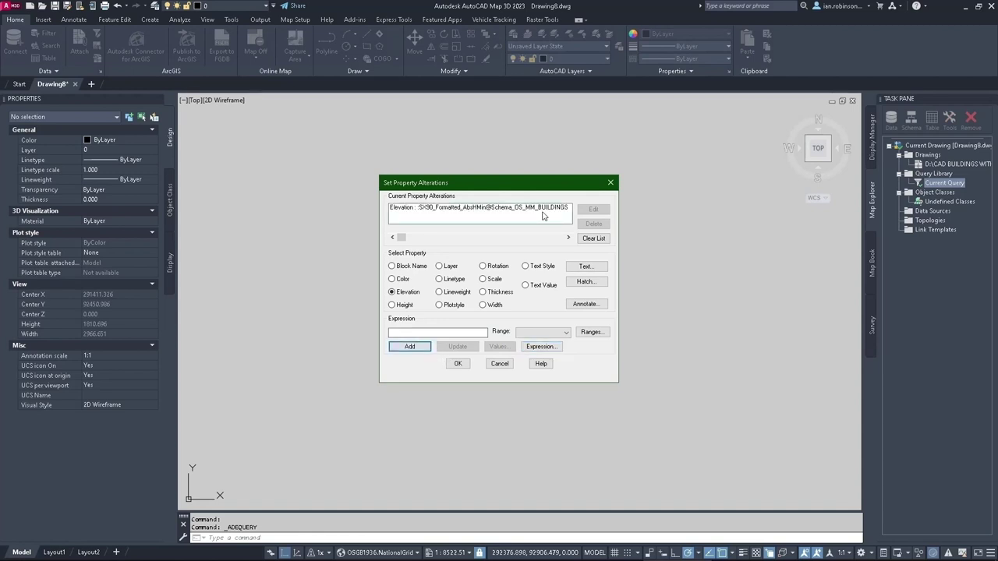
# Add a second property alteration that sets Thickness from the object data field SX90_Formatted_RelH2 of Schema_OS_MM_BUILDINGS
pyautogui.click(484, 292)
pyautogui.click(541, 346)
pyautogui.click(320, 262)
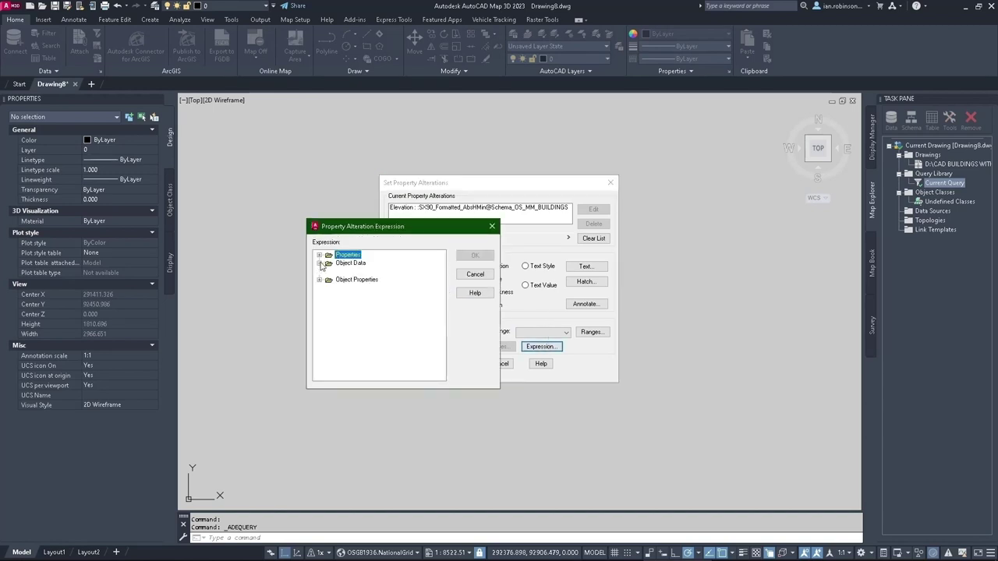
pyautogui.click(329, 271)
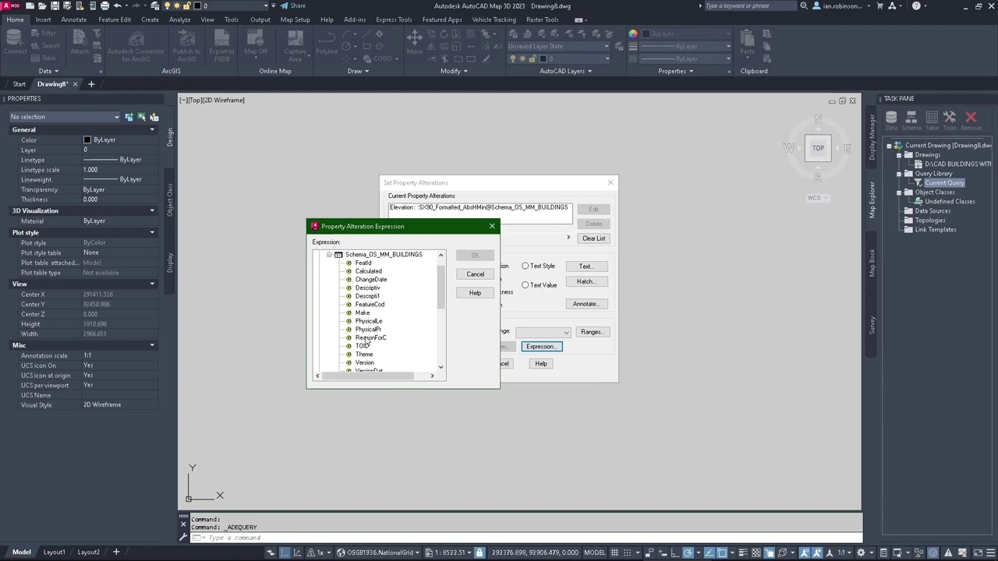
pyautogui.scroll(-8, 365, 341)
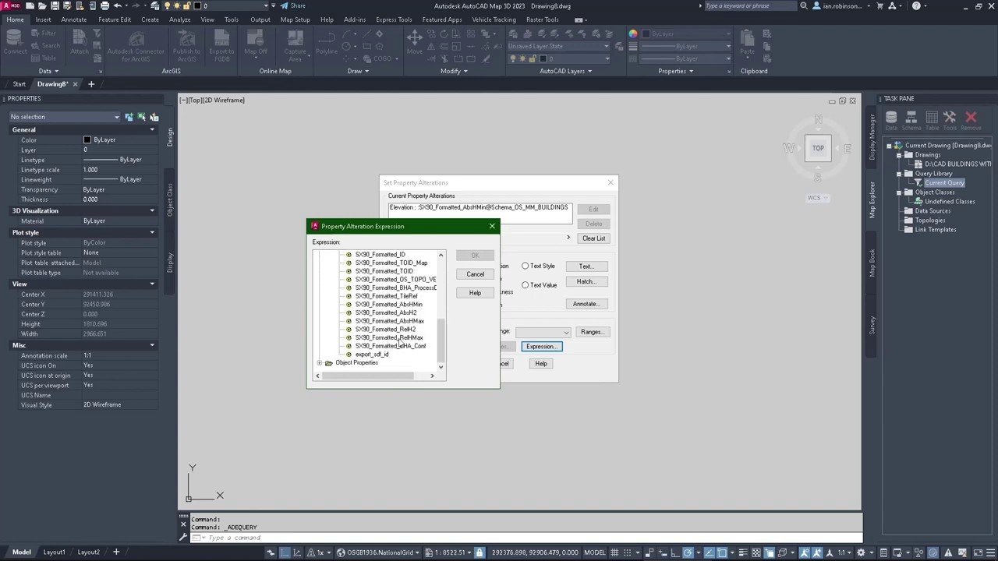
pyautogui.click(390, 329)
pyautogui.click(475, 256)
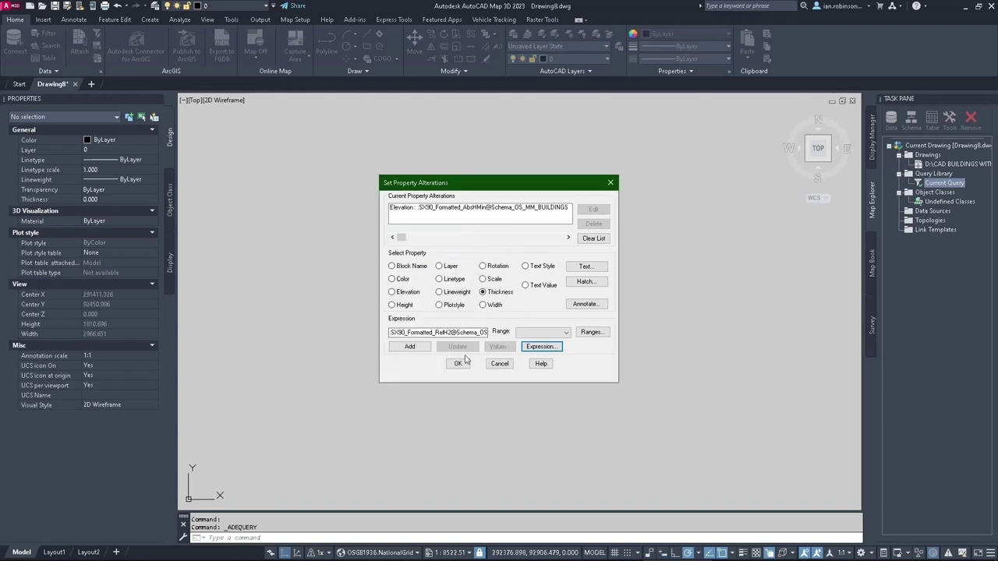
pyautogui.click(410, 346)
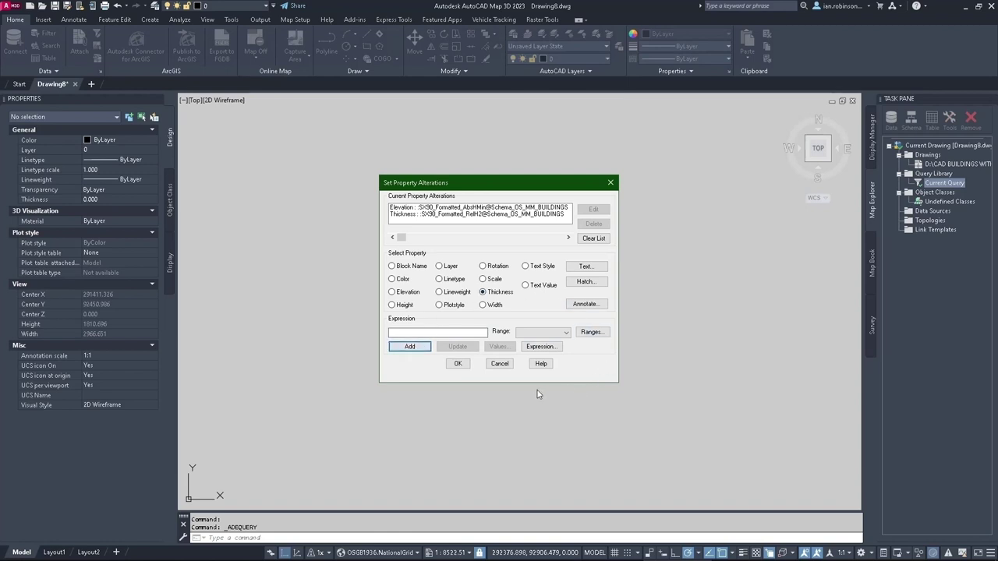
# Accept the property alterations and execute the query in Draw mode
pyautogui.click(458, 364)
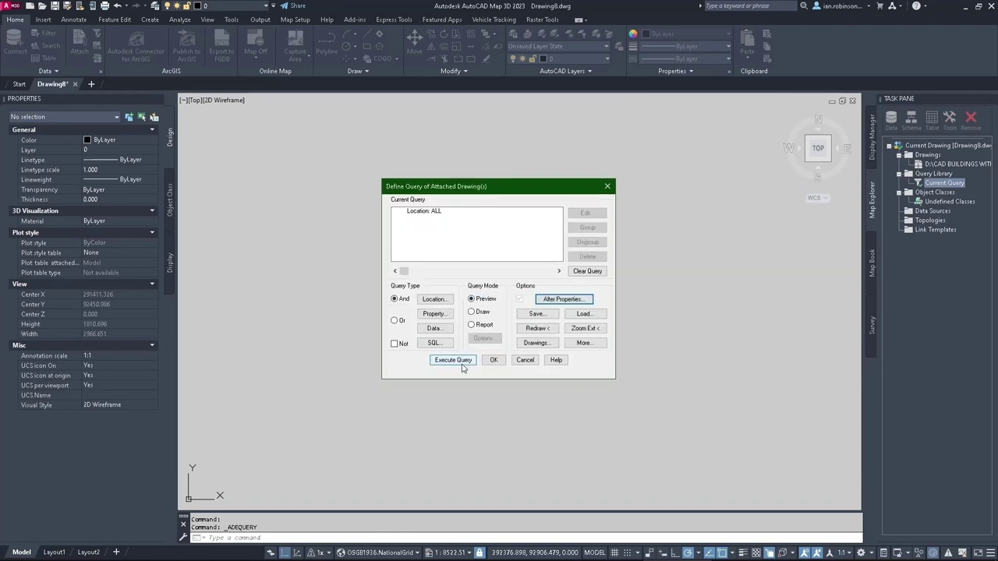
pyautogui.click(476, 312)
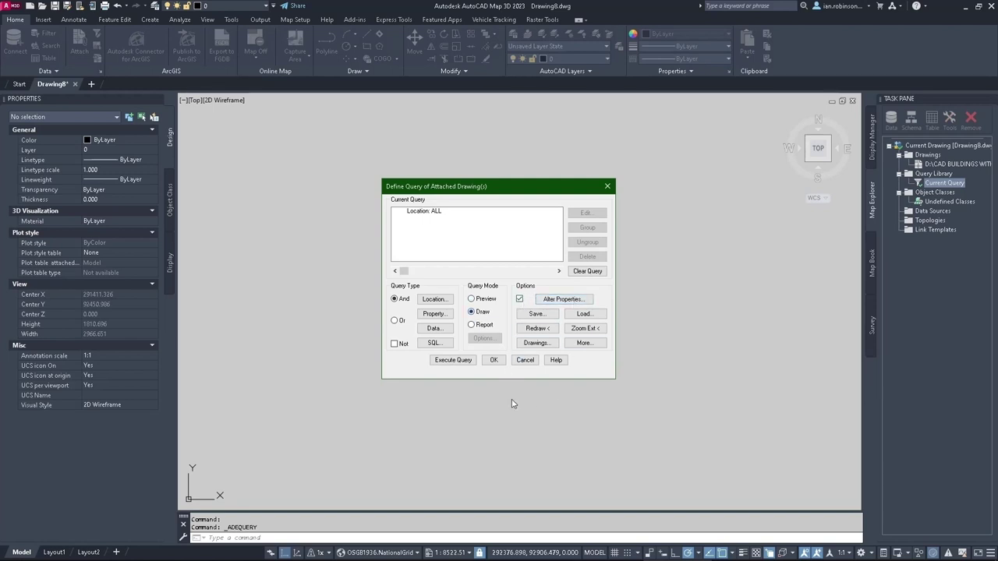
pyautogui.click(453, 360)
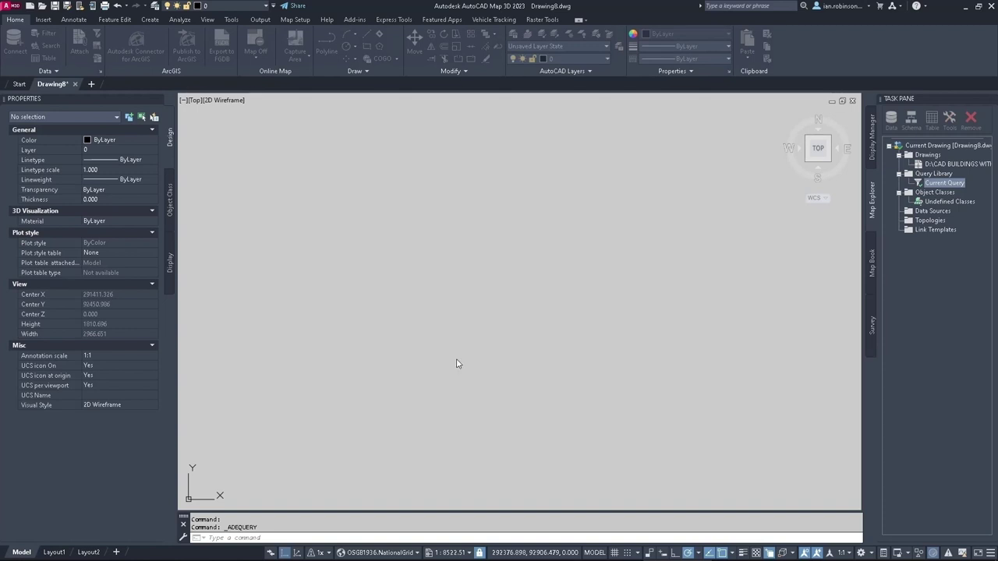
# Examine the queried buildings in 3D, including the elevation and thickness in the properties of the long narrow building
pyautogui.click(808, 166)
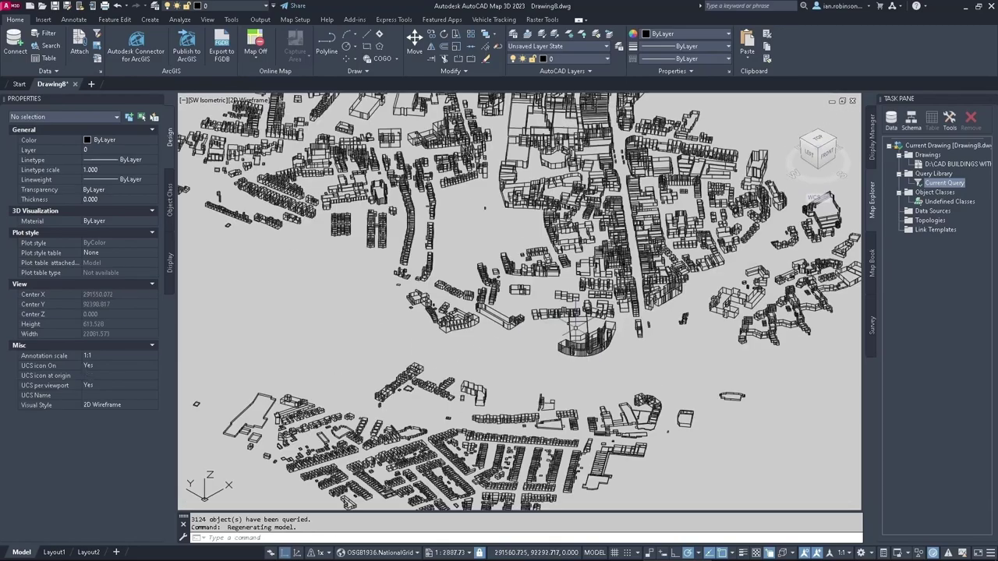
pyautogui.keyDown('shift'); pyautogui.moveTo(577, 386); pyautogui.dragTo(267, 378, button='middle'); pyautogui.keyUp('shift')
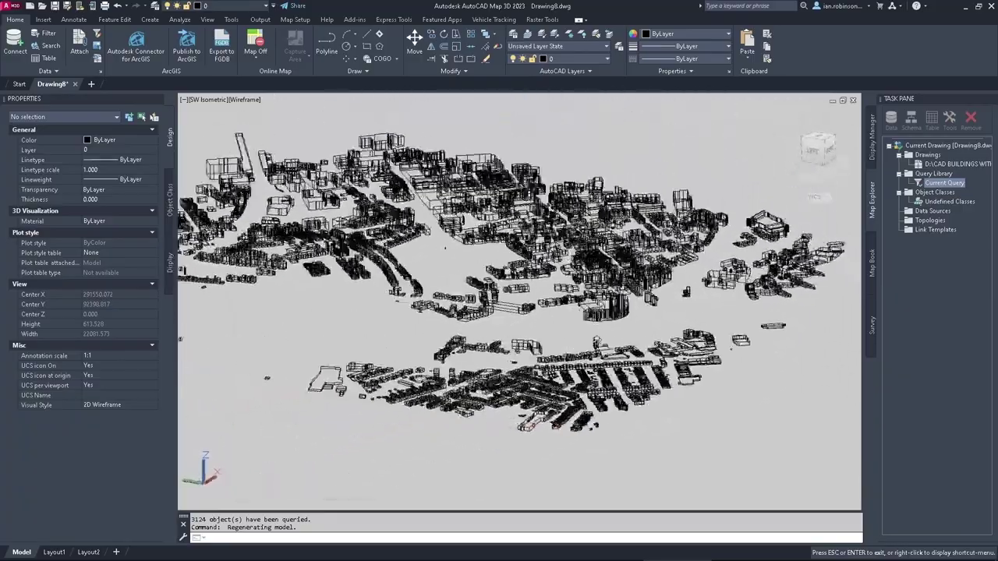
pyautogui.press('Escape')
pyautogui.scroll(10, 522, 319)
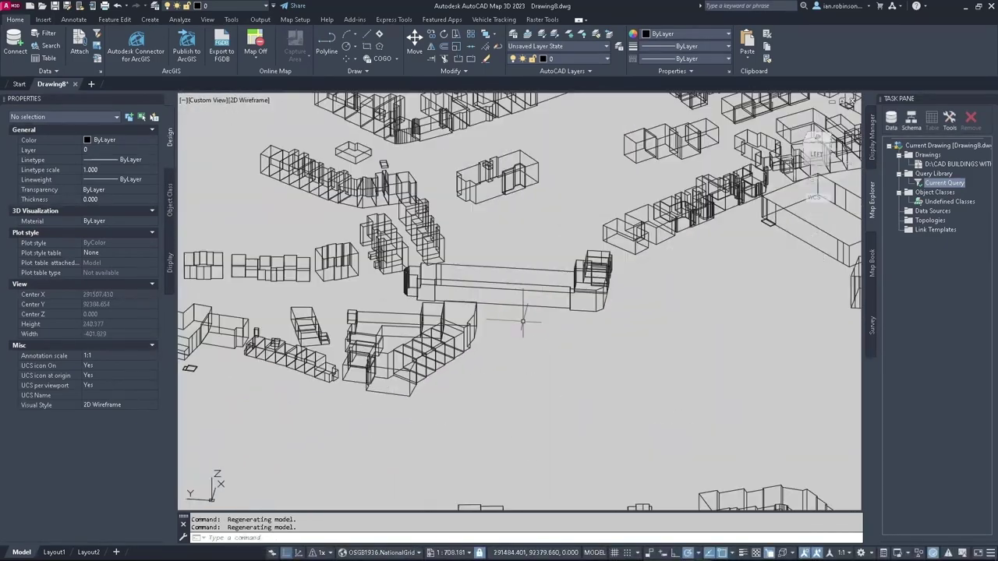
pyautogui.scroll(-2, 598, 352)
pyautogui.scroll(5, 564, 324)
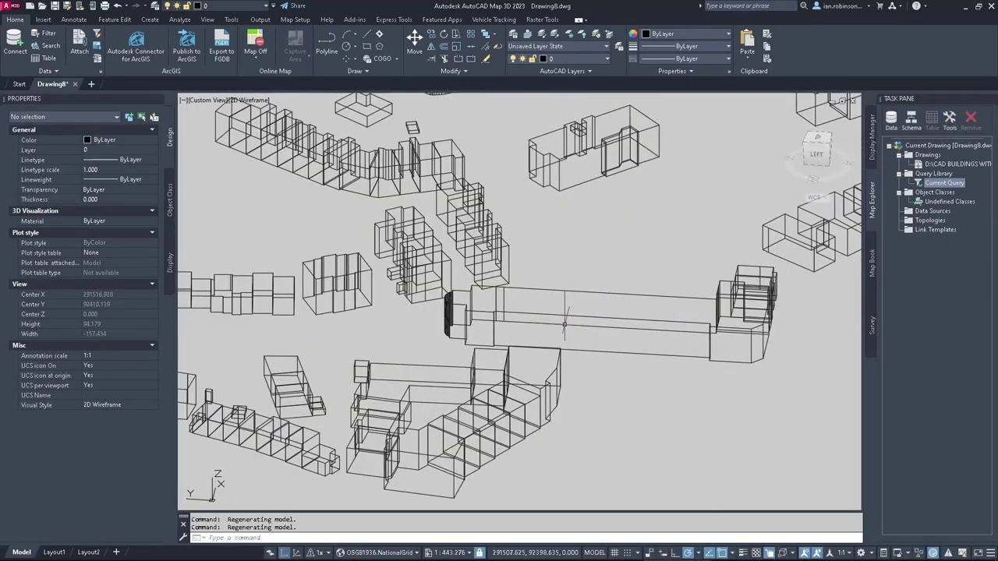
pyautogui.click(565, 325)
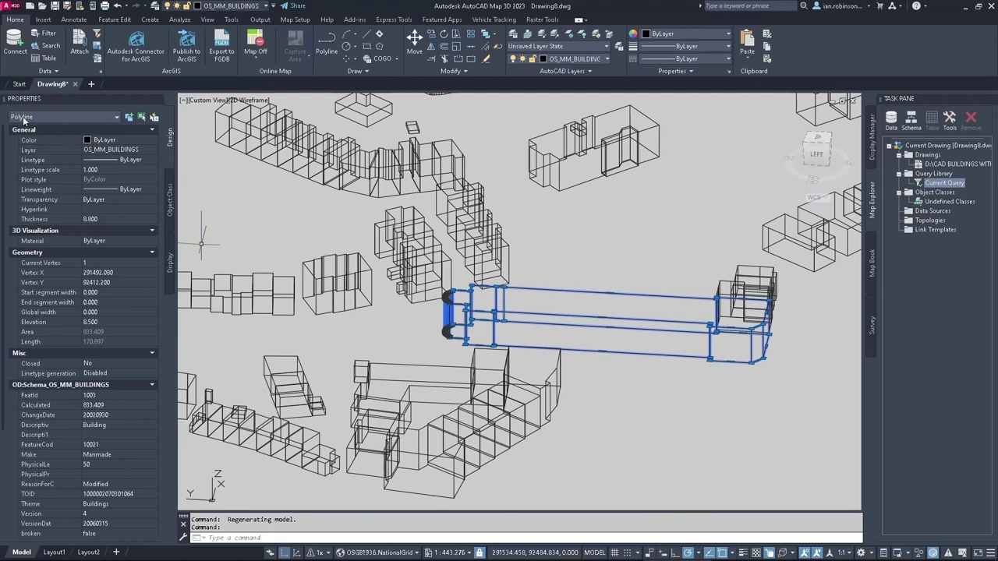
pyautogui.scroll(-8, 616, 312)
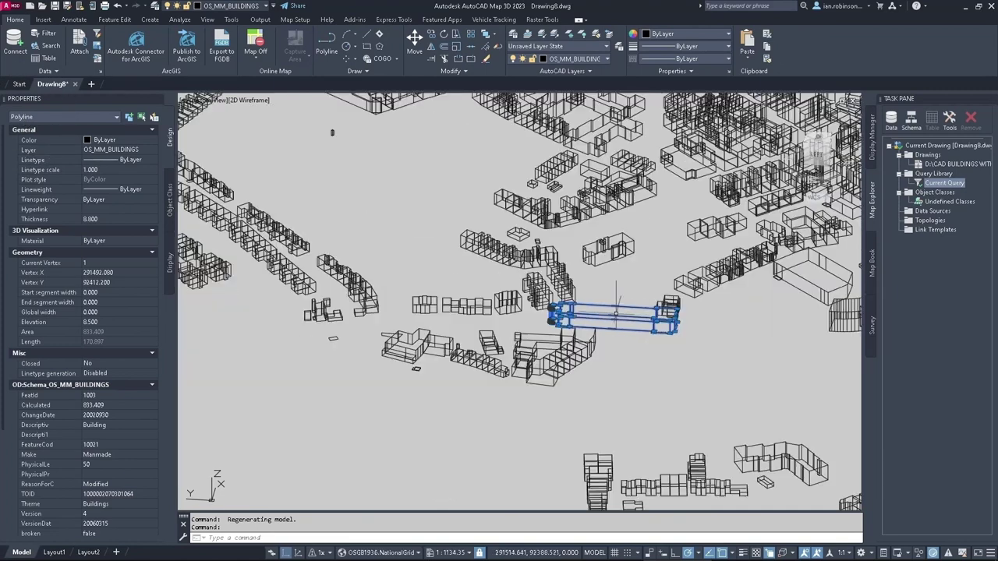
pyautogui.scroll(-8, 617, 312)
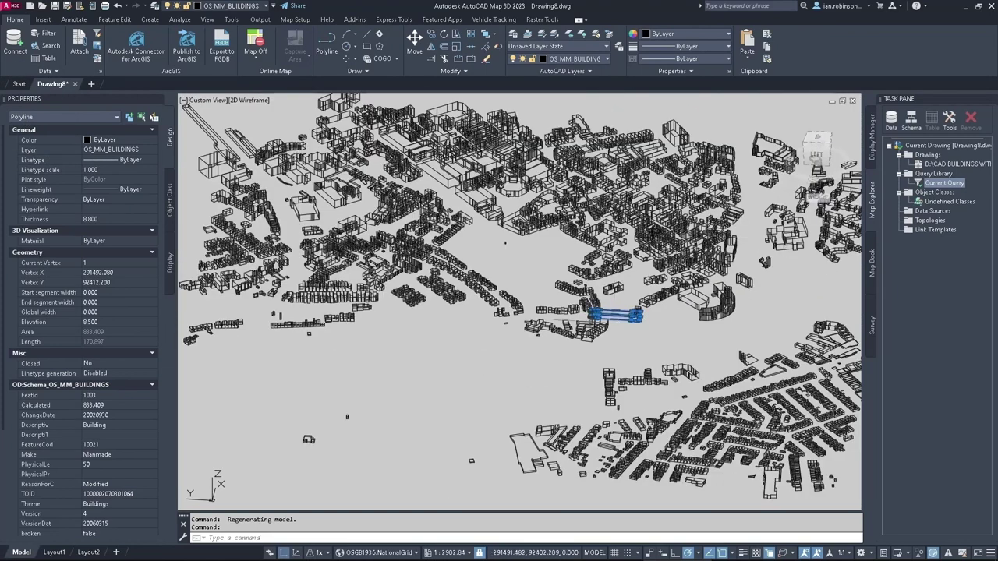
pyautogui.press('Escape')
pyautogui.press('Escape')
# Inspect the elevation, thickness and object data of the small building at the end of the block beside the long terraces
pyautogui.scroll(-5, 535, 335)
pyautogui.scroll(3, 548, 312)
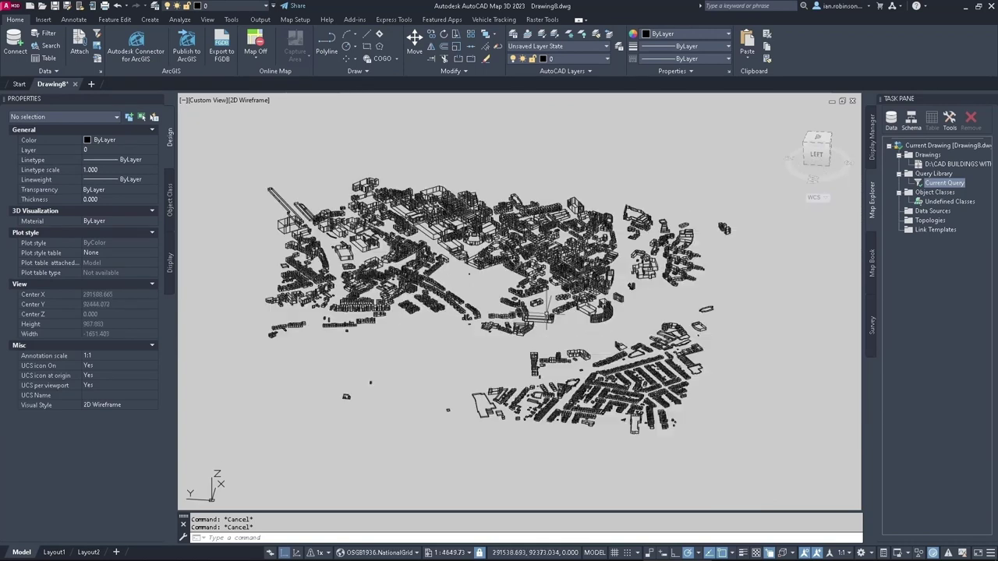
pyautogui.scroll(3, 545, 312)
pyautogui.scroll(-3, 592, 297)
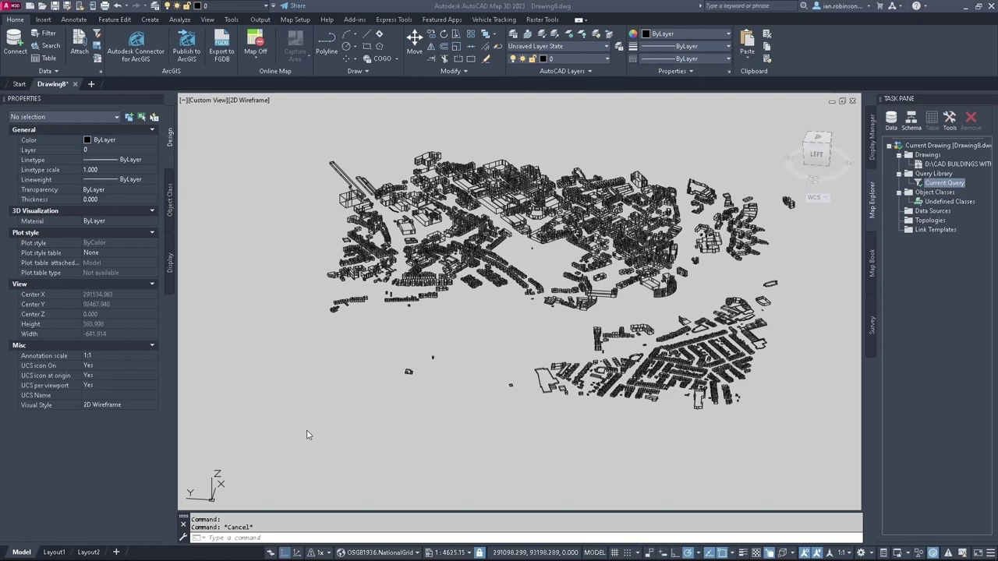
pyautogui.scroll(5, 505, 320)
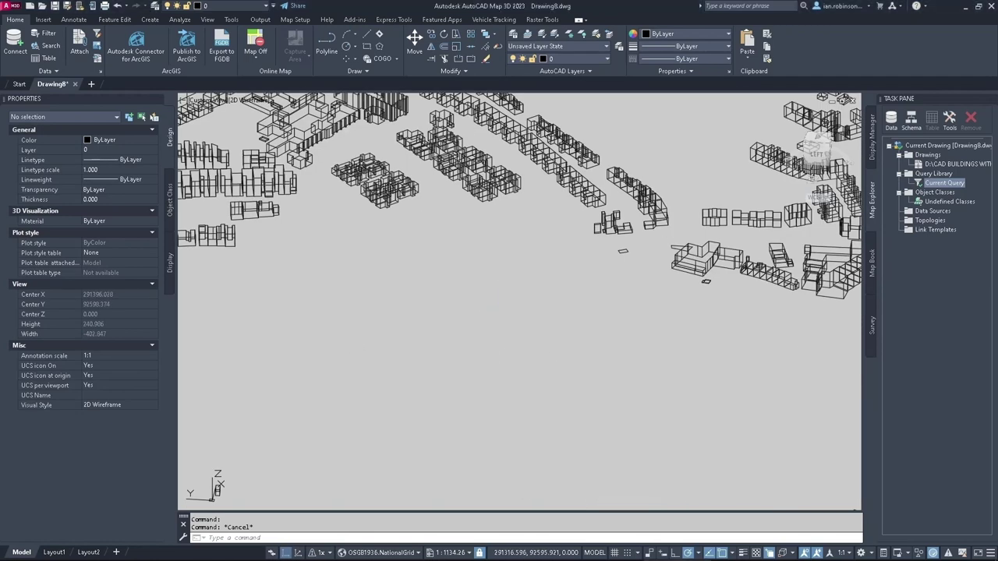
pyautogui.scroll(3, 491, 234)
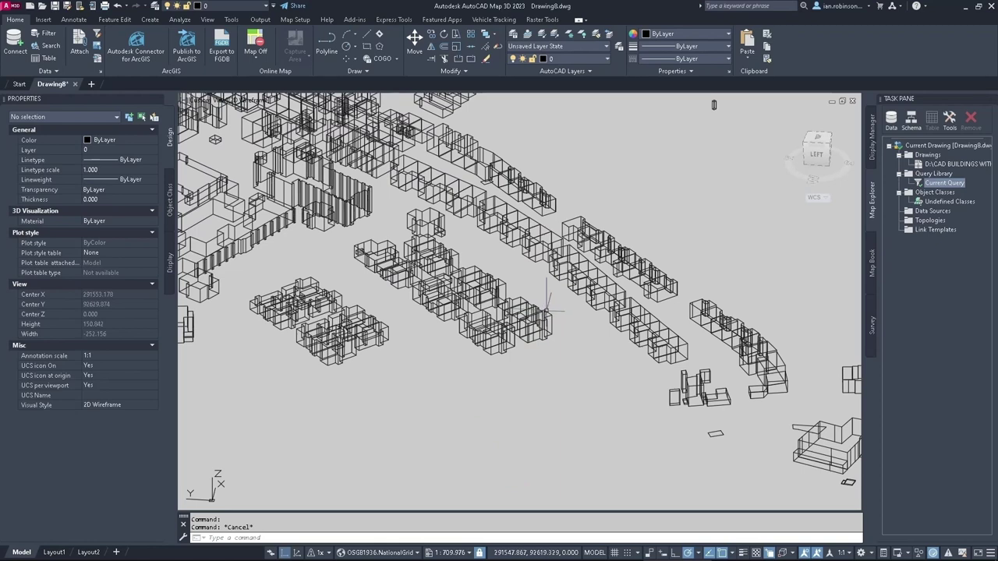
pyautogui.click(543, 320)
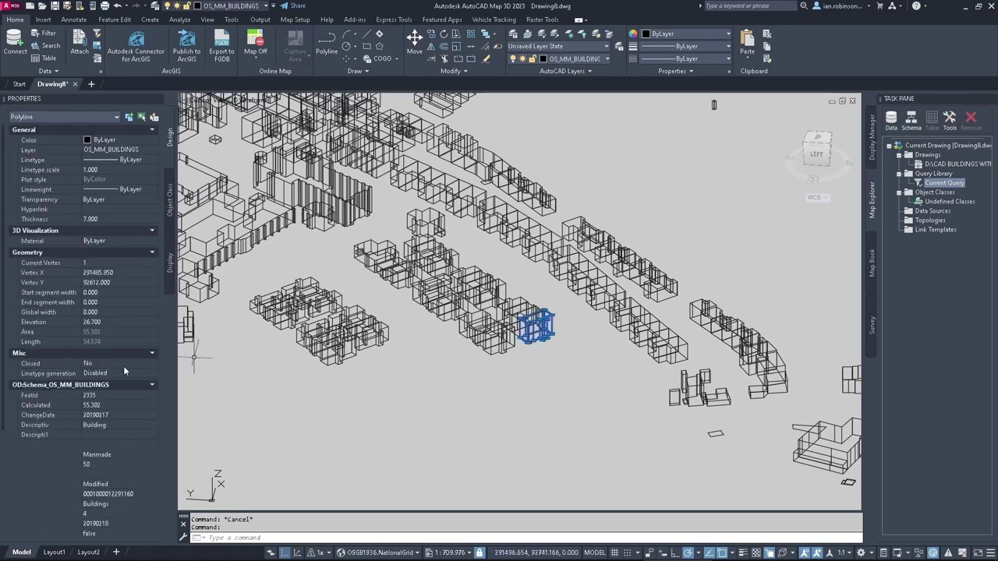
pyautogui.scroll(-15, 514, 327)
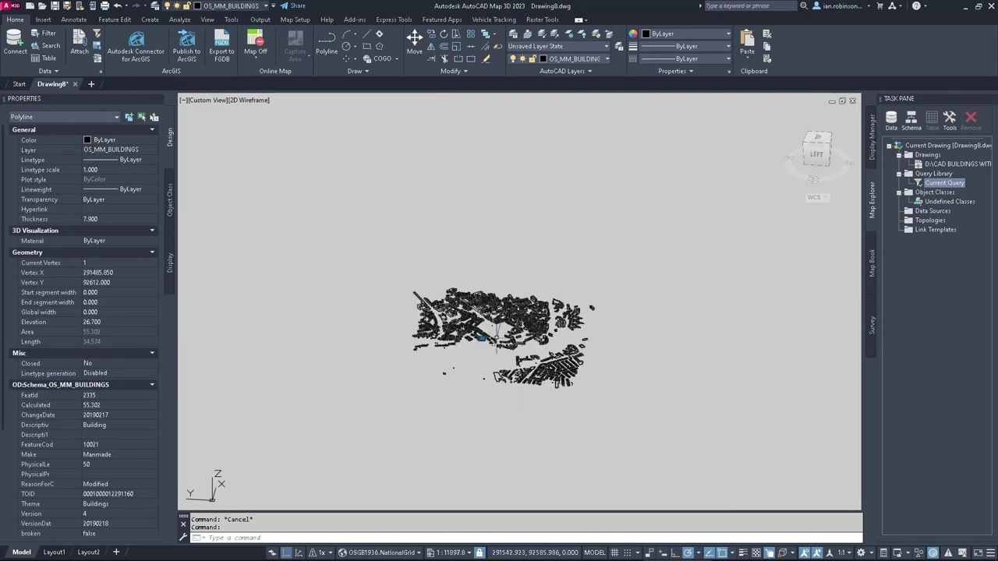
pyautogui.press('Escape')
pyautogui.click(694, 424)
pyautogui.click(361, 219)
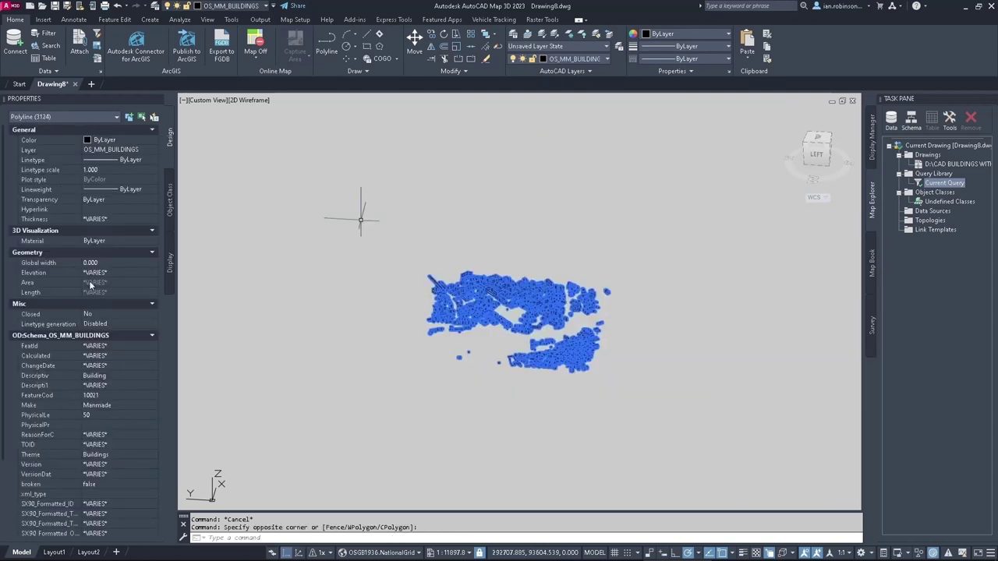
pyautogui.click(104, 313)
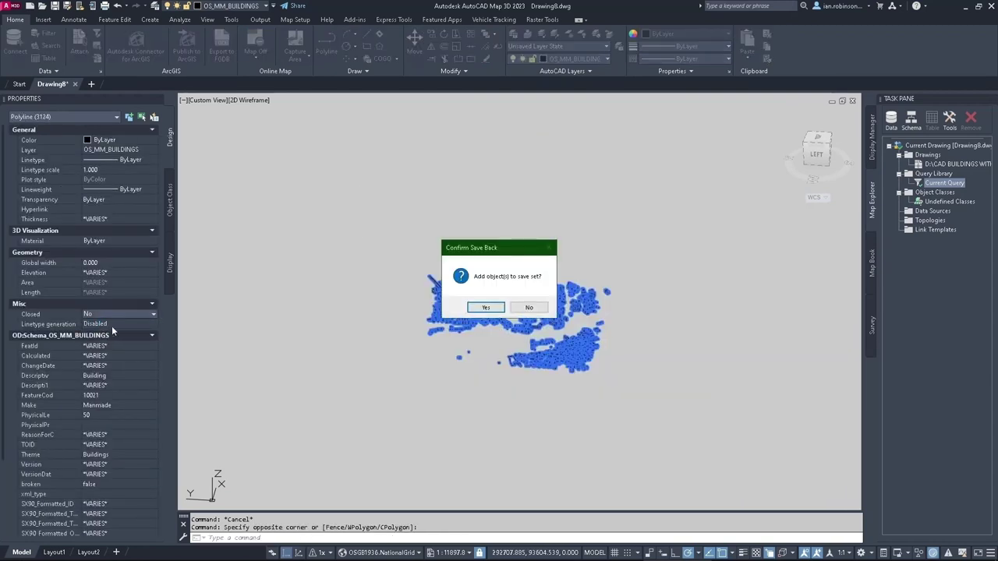
pyautogui.click(532, 309)
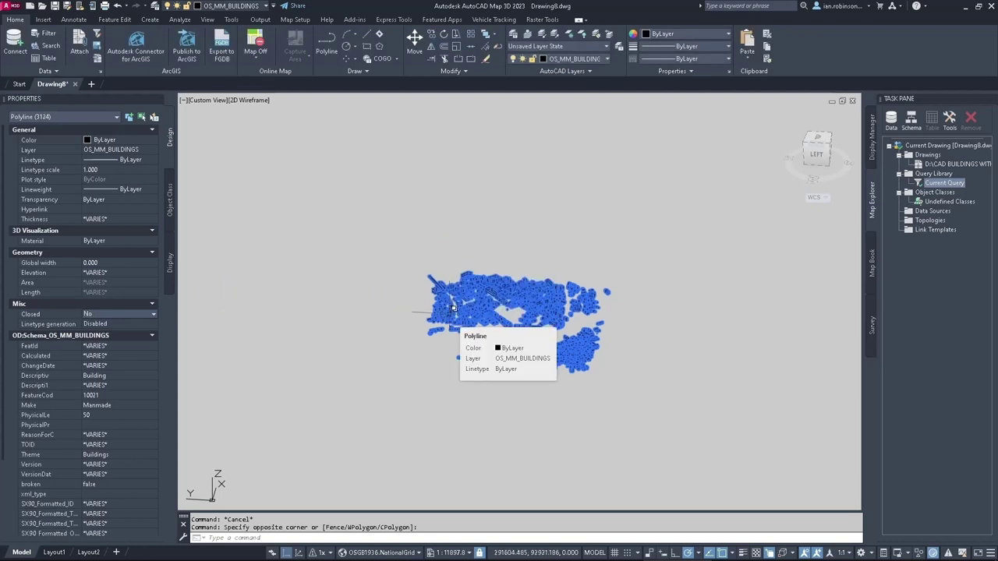
pyautogui.press('Escape')
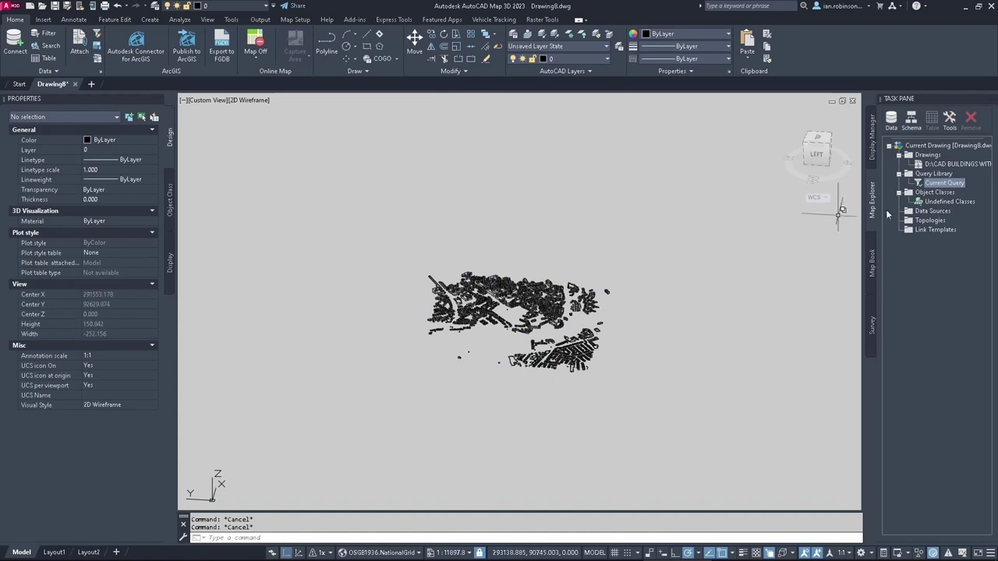
# Detach the source drawing D:\CAD BUILDINGS WITH BH.dwg and clear the resulting Map message
pyautogui.click(940, 164)
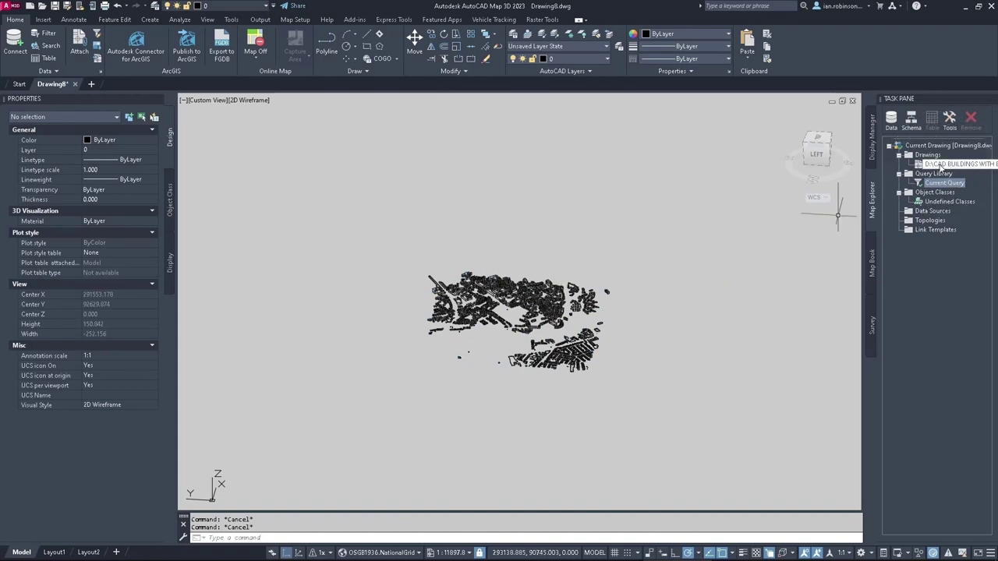
pyautogui.rightClick(941, 168)
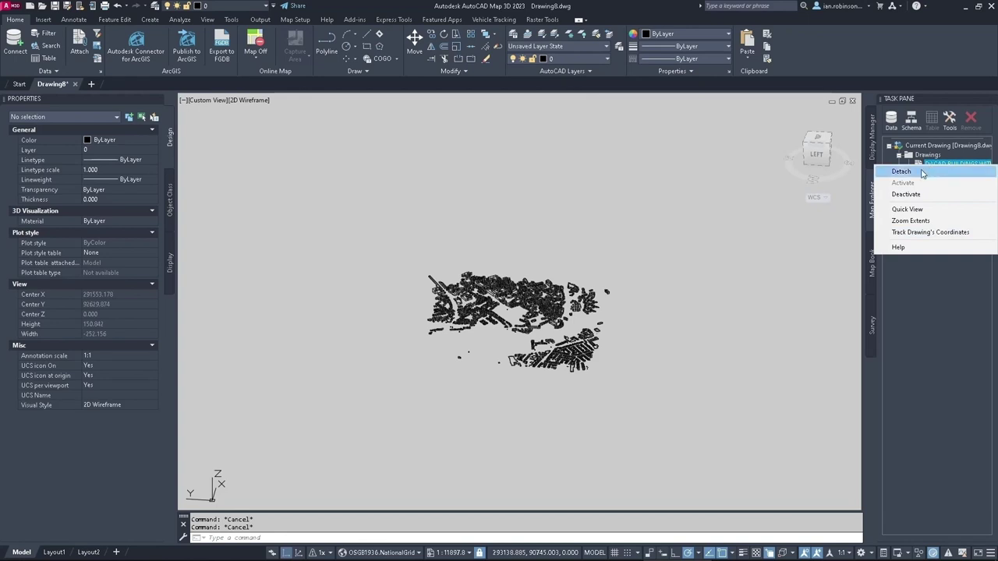
pyautogui.click(922, 173)
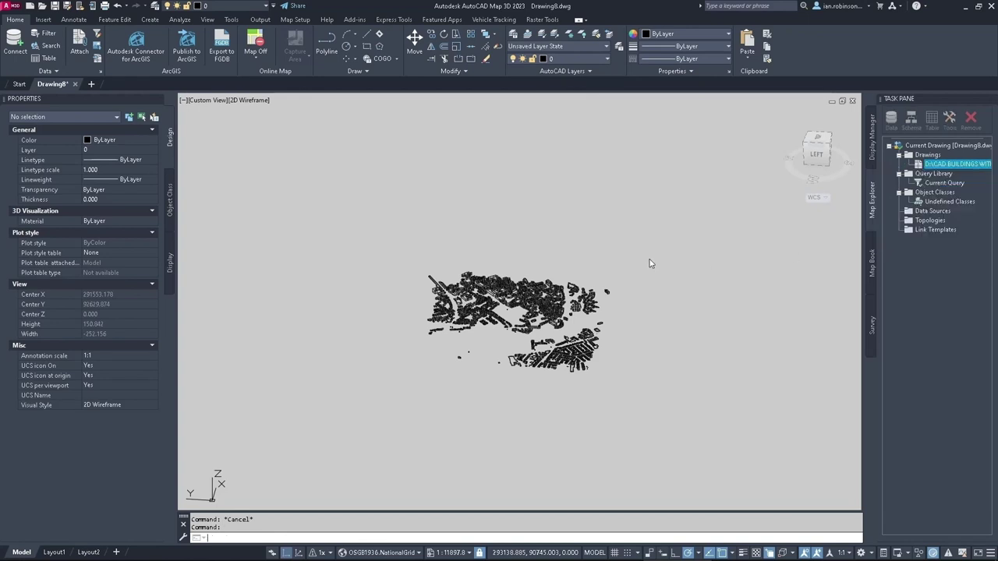
pyautogui.rightClick(943, 167)
pyautogui.click(929, 310)
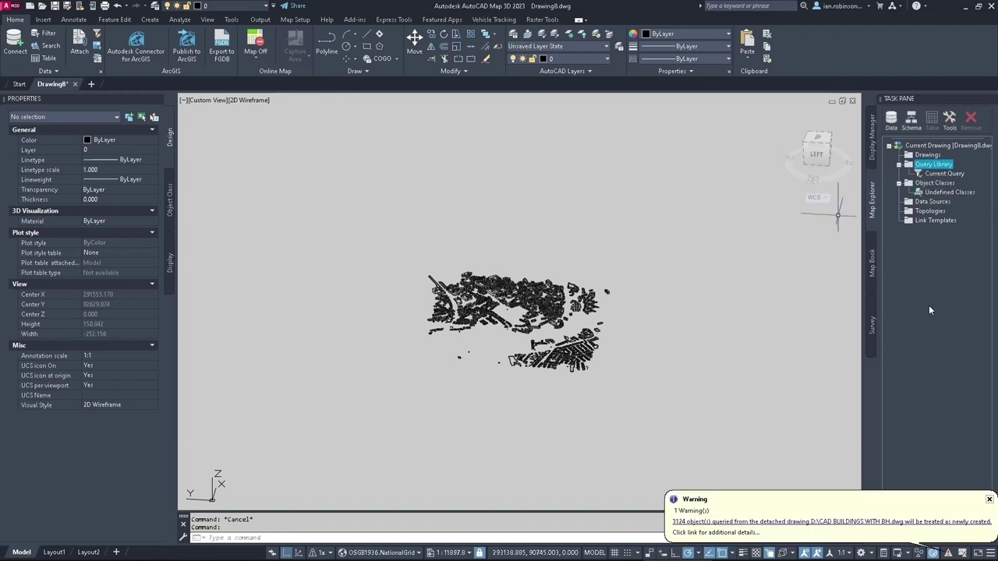
pyautogui.click(777, 522)
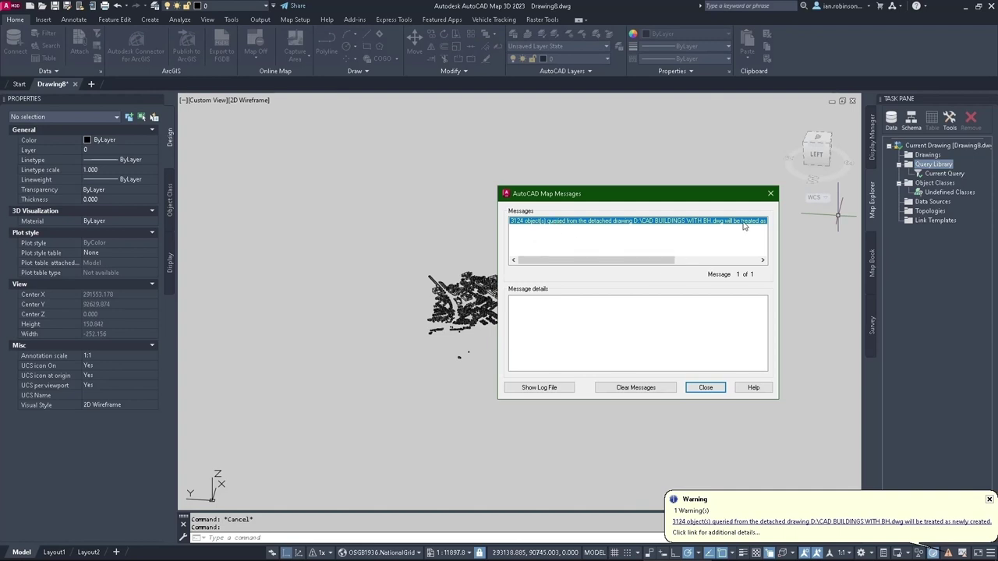
pyautogui.click(638, 388)
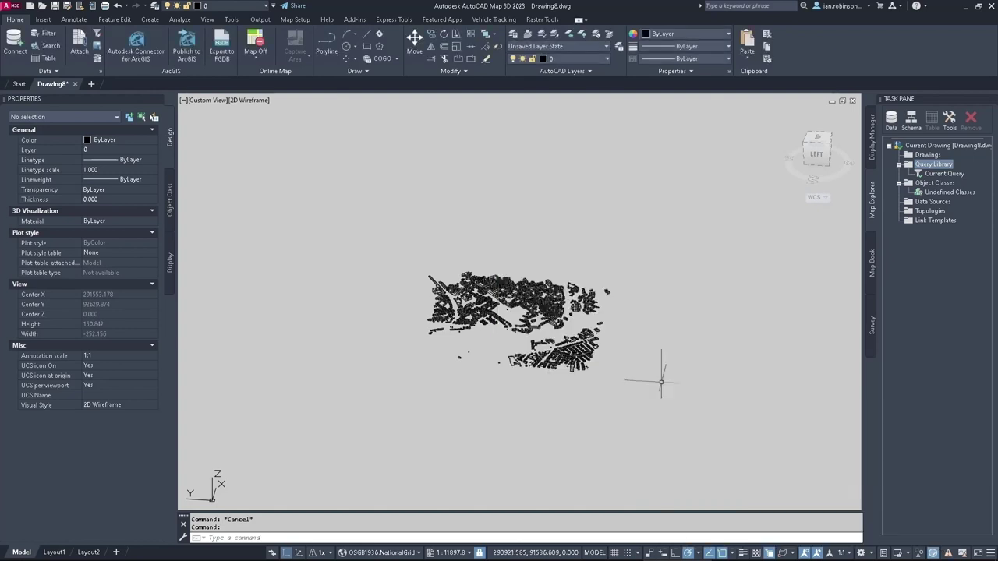
# Select all the building polylines and set their Closed property to Yes
pyautogui.click(676, 406)
pyautogui.click(390, 223)
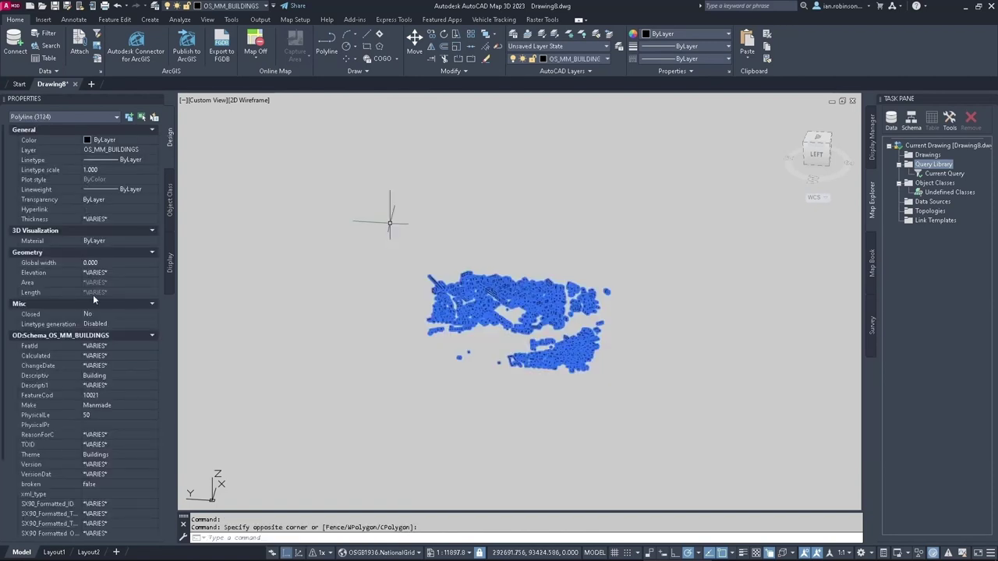
pyautogui.click(97, 314)
pyautogui.click(96, 323)
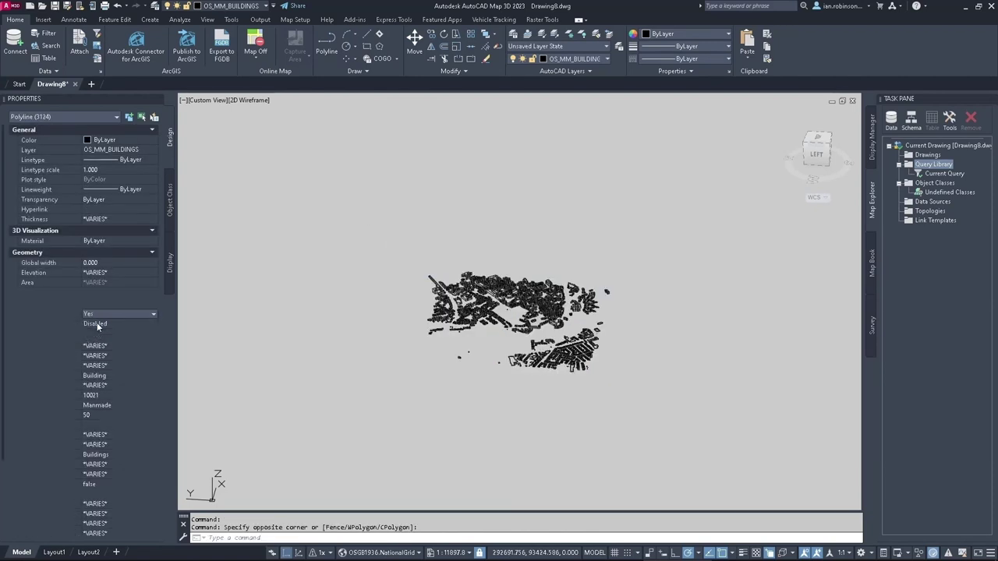
pyautogui.scroll(15, 535, 310)
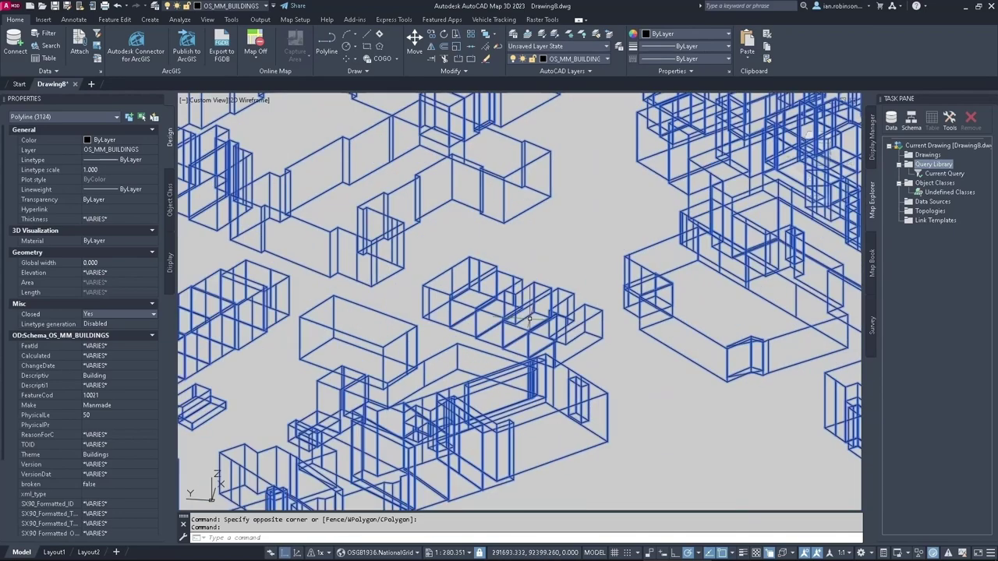
pyautogui.scroll(-10, 531, 313)
pyautogui.moveTo(610, 213); pyautogui.dragTo(636, 196, button='middle')
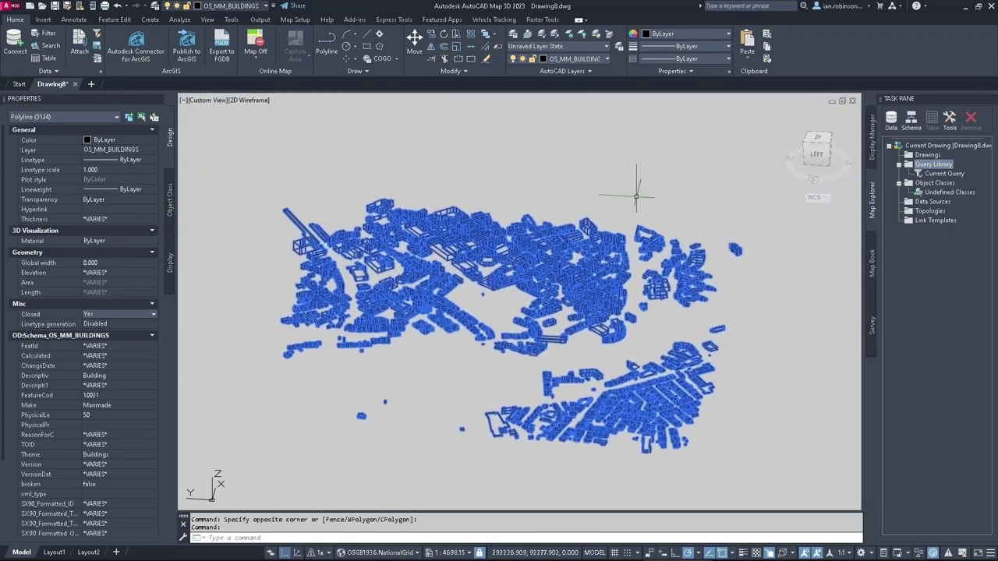
# Convert the selected building polylines to solids with CONVTOSOLID and check the object type of one large building
pyautogui.write('CONV')
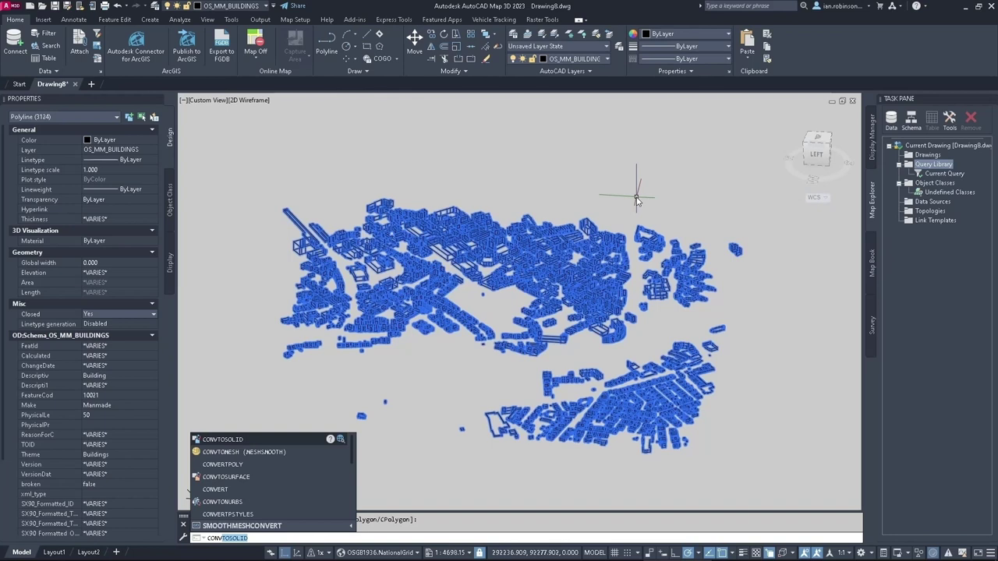
pyautogui.press('Return')
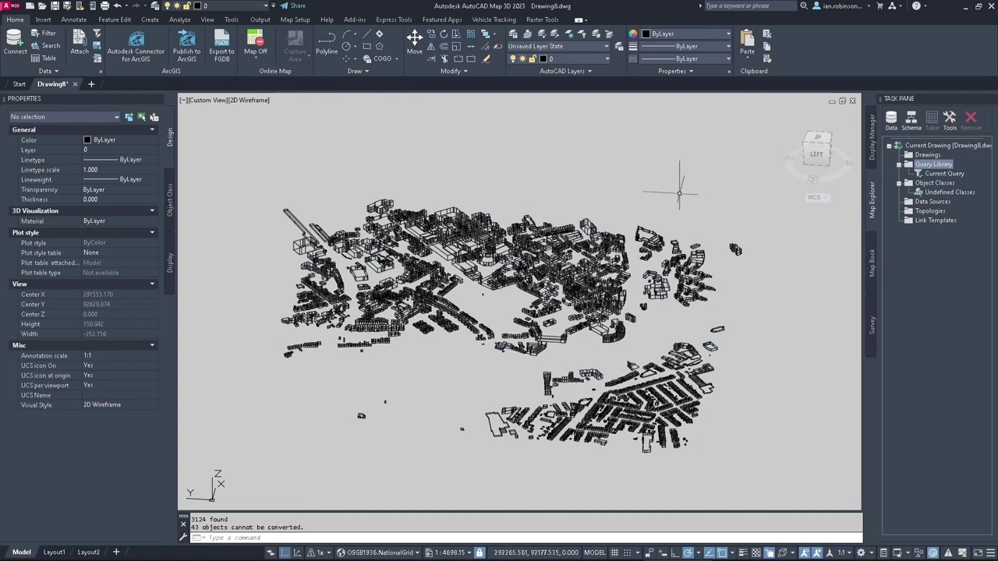
pyautogui.click(436, 250)
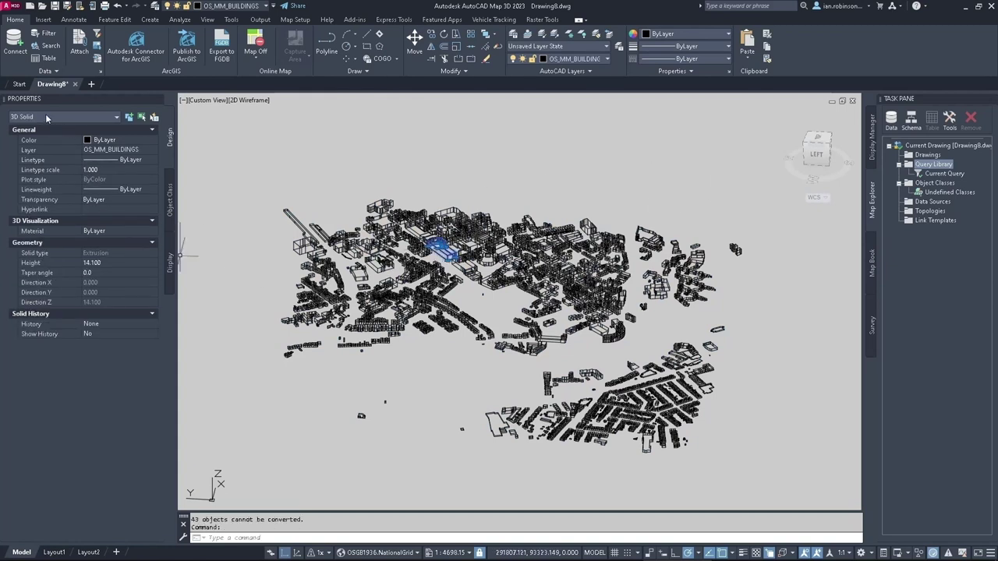
pyautogui.press('Escape')
pyautogui.press('Escape')
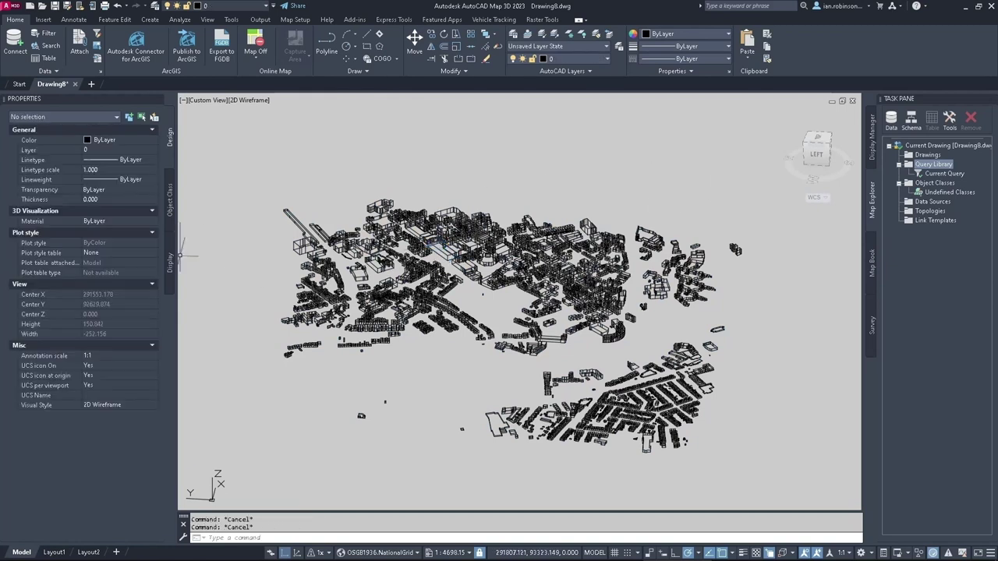
# Apply the Shades of Gray visual style and examine the solid buildings in 3D from a lower viewpoint
pyautogui.click(247, 101)
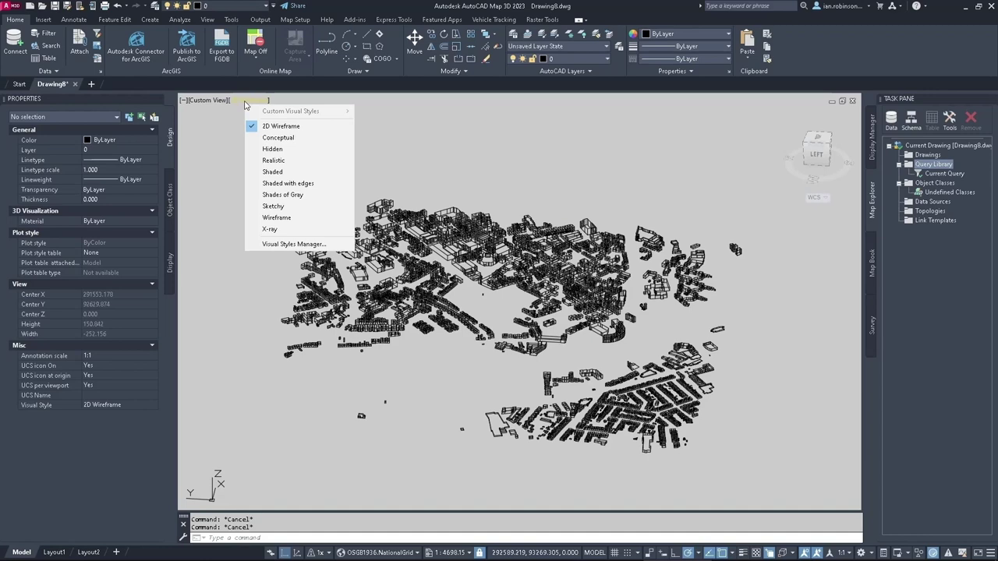
pyautogui.click(282, 194)
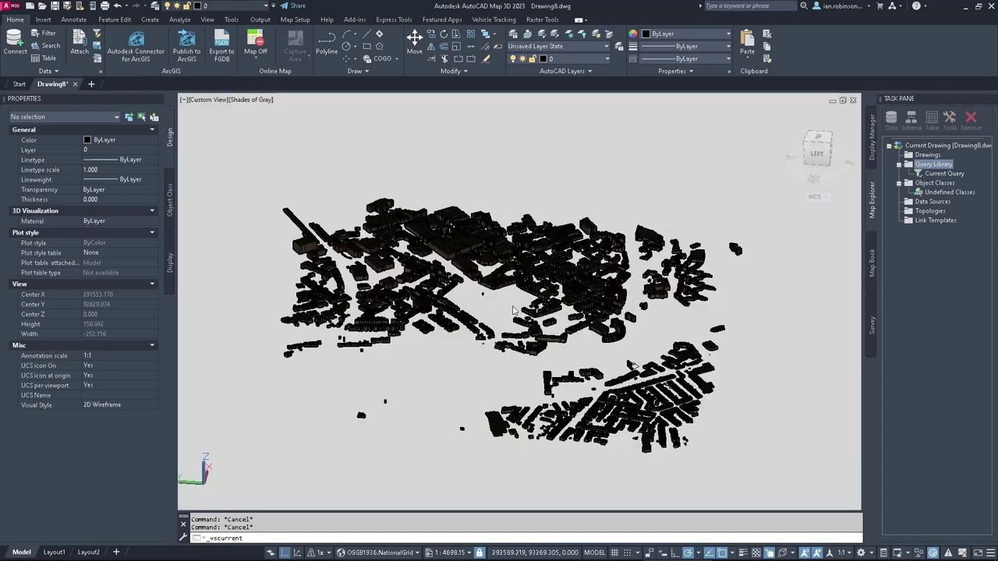
pyautogui.scroll(6, 515, 314)
pyautogui.keyDown('shift'); pyautogui.moveTo(514, 310); pyautogui.dragTo(517, 225, button='middle'); pyautogui.keyUp('shift')
pyautogui.scroll(-5, 517, 226)
pyautogui.scroll(3, 289, 263)
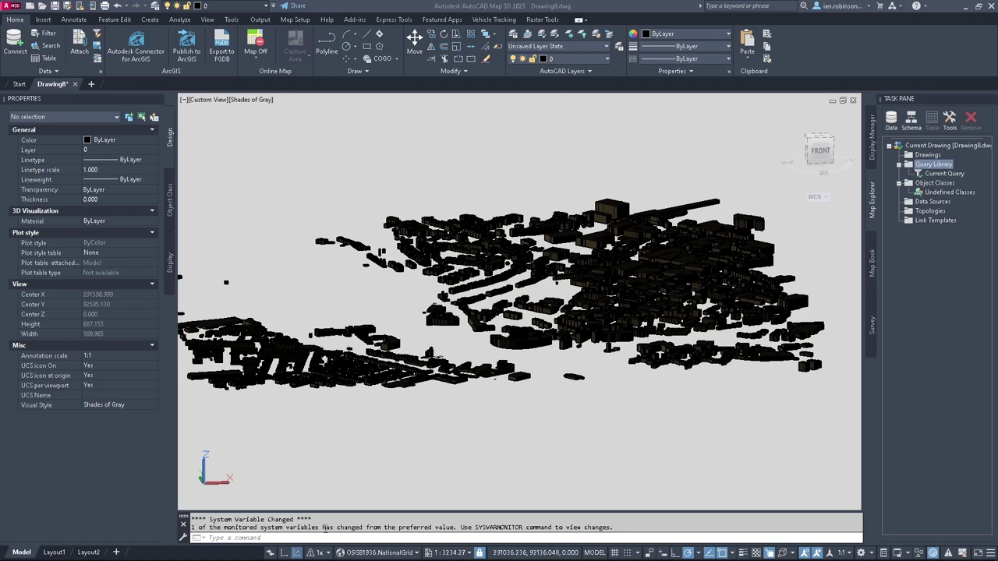
# Return the drawing to the top view in 2D Wireframe with the whole building area in view
pyautogui.click(285, 554)
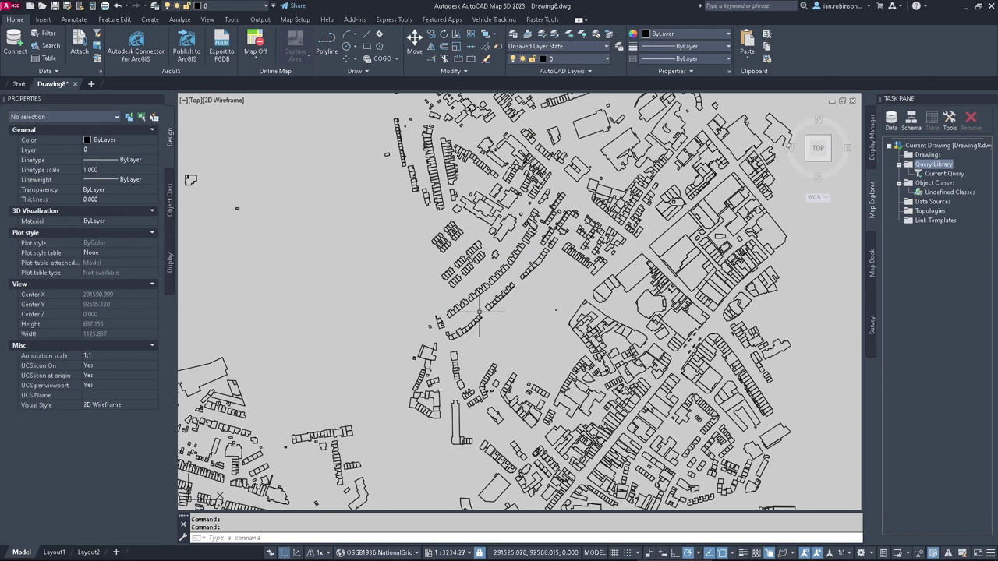
pyautogui.scroll(-5, 480, 311)
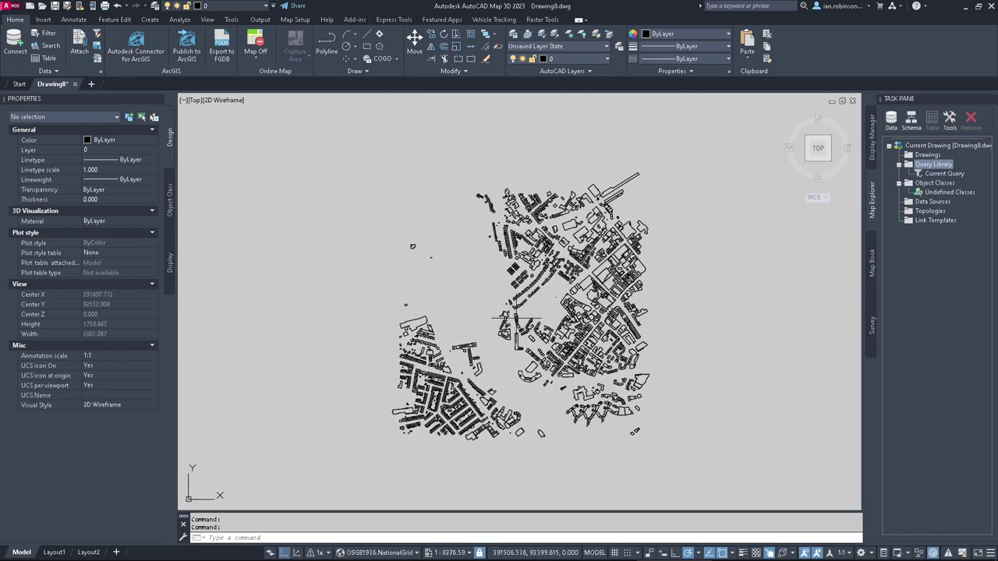
pyautogui.moveTo(516, 319); pyautogui.dragTo(505, 300, button='middle')
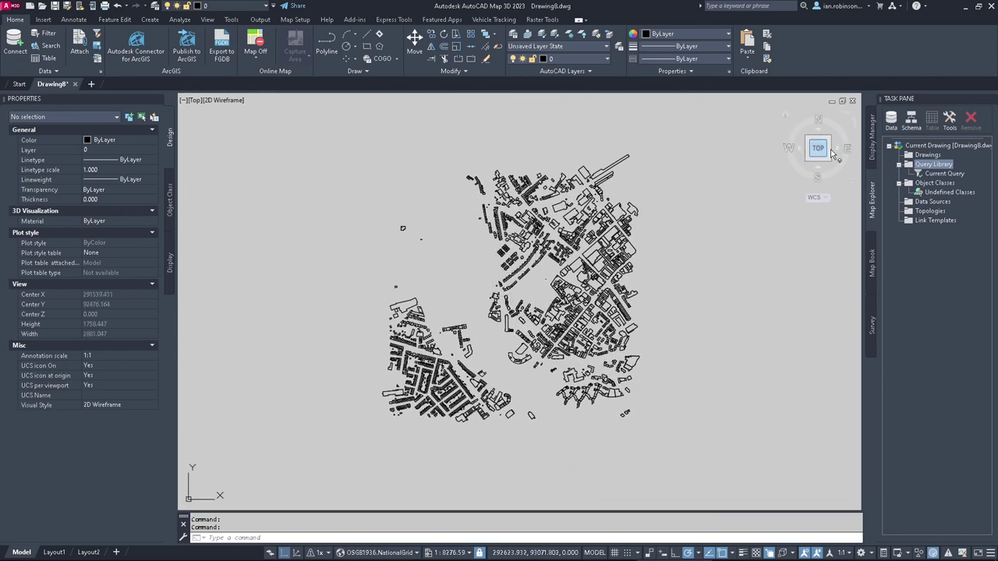
# Start a new raster image or surface data connection for the display map
pyautogui.click(872, 134)
pyautogui.click(891, 137)
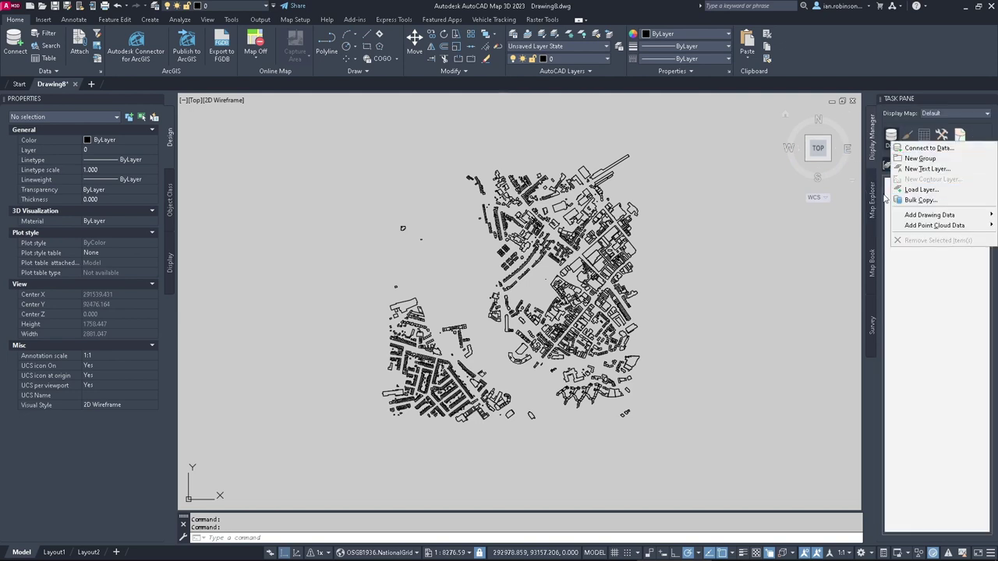
pyautogui.click(928, 147)
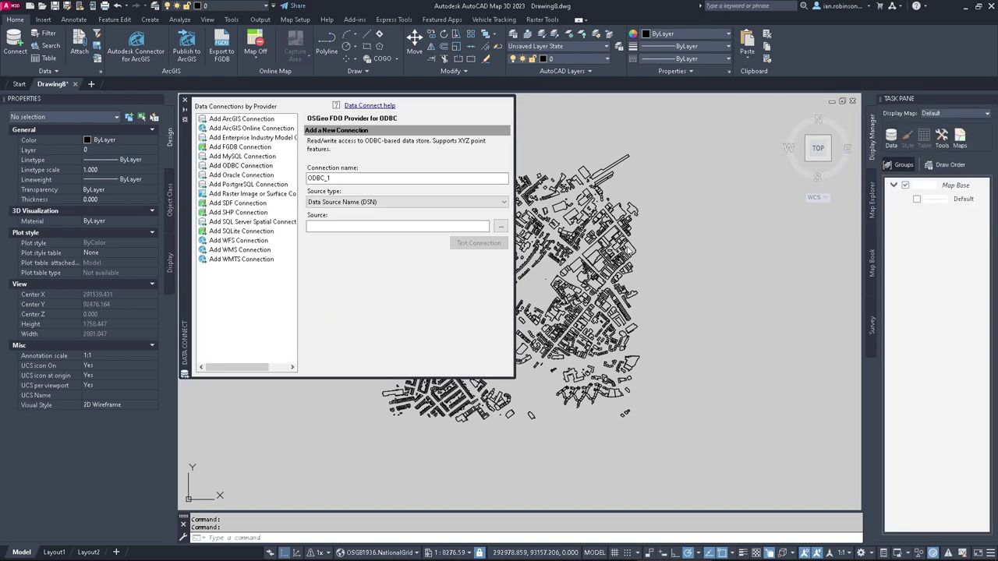
pyautogui.click(241, 194)
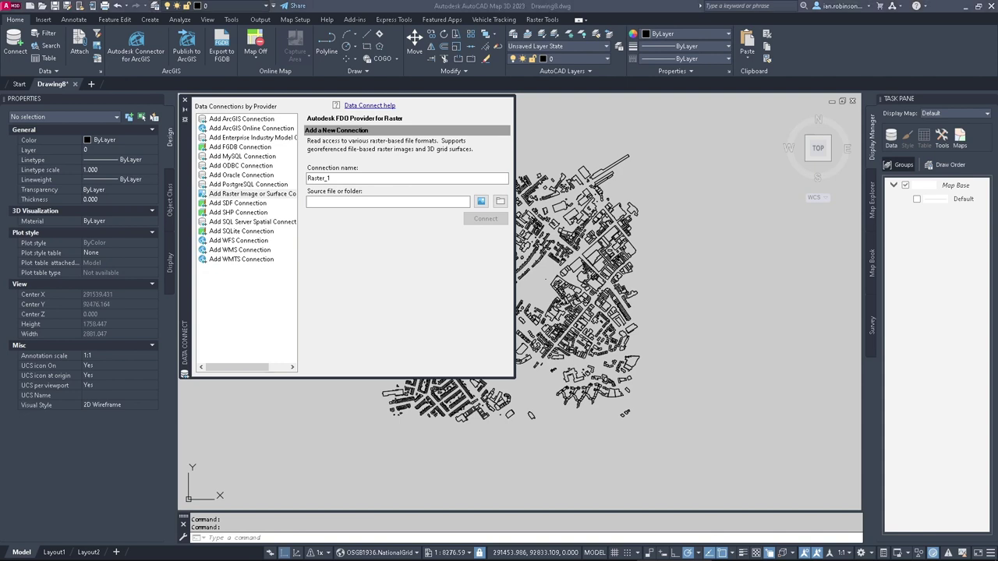
# Switch to File Explorer, open the LIDAR folder inside the EA data folder and copy its path
pyautogui.click(500, 201)
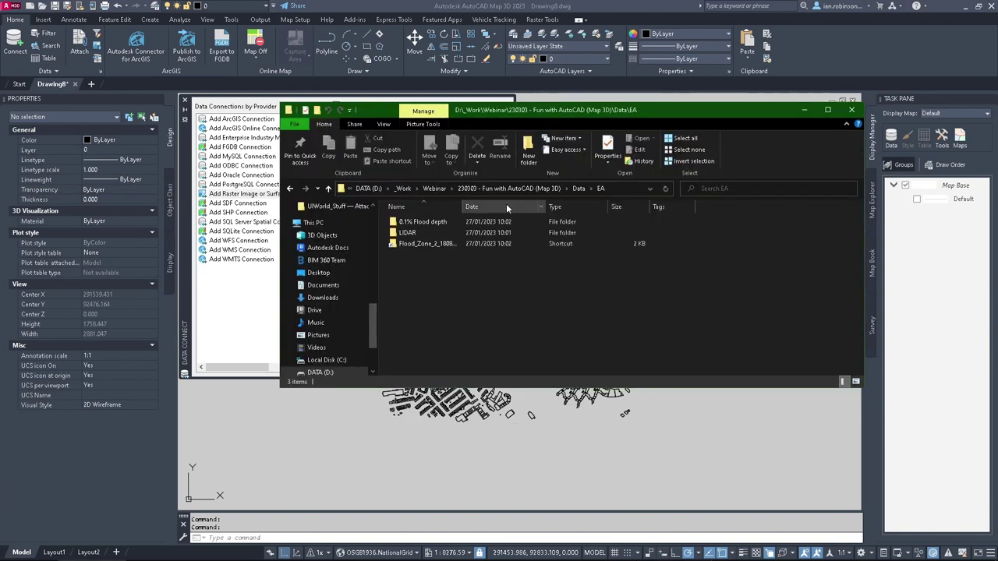
pyautogui.doubleClick(408, 233)
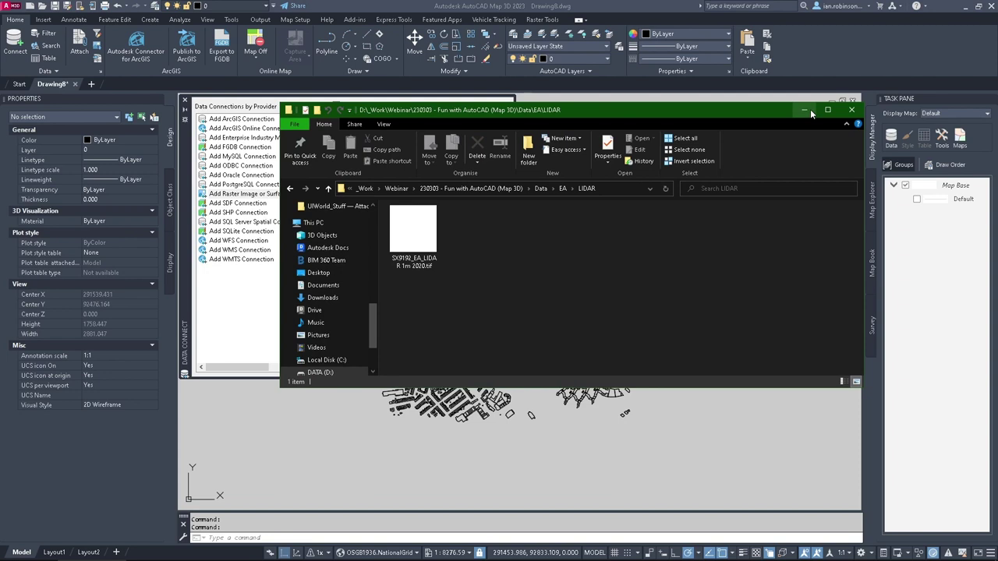
pyautogui.click(609, 190)
pyautogui.hotkey('ctrl', 'c')
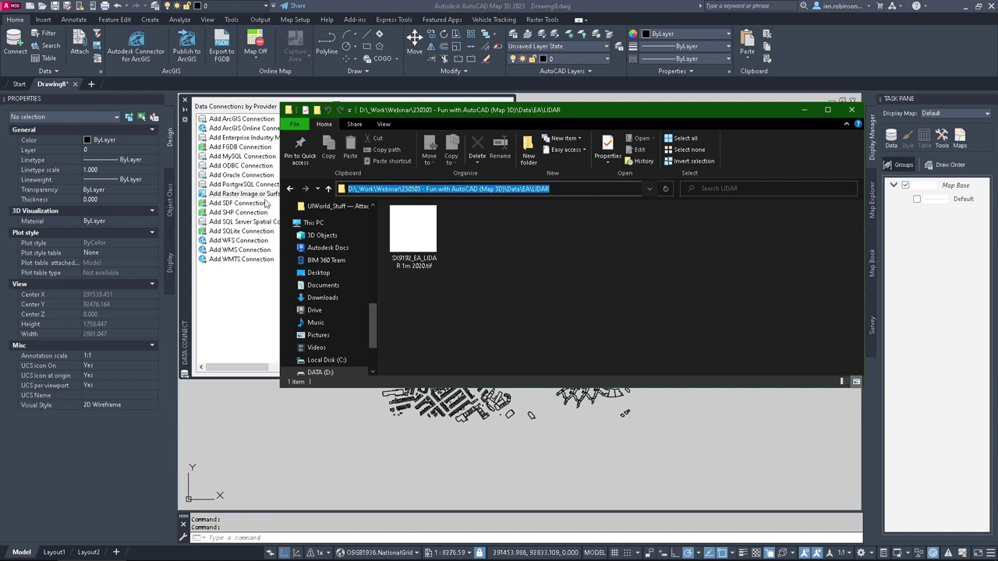
# Connect a raster surface source using the SX9192_EA_LIDAR 1m 2020.tif file from the copied LIDAR folder path
pyautogui.click(234, 193)
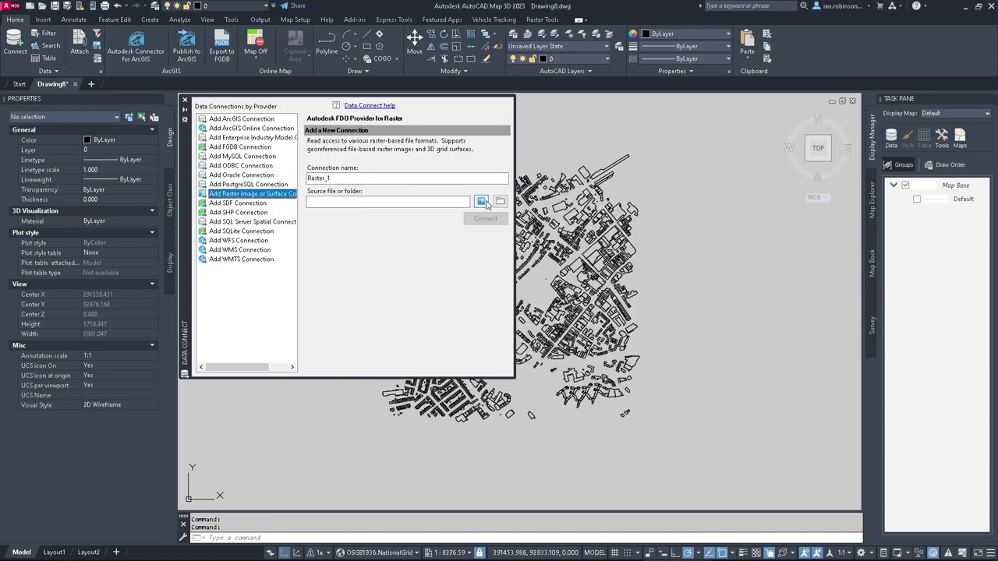
pyautogui.click(481, 202)
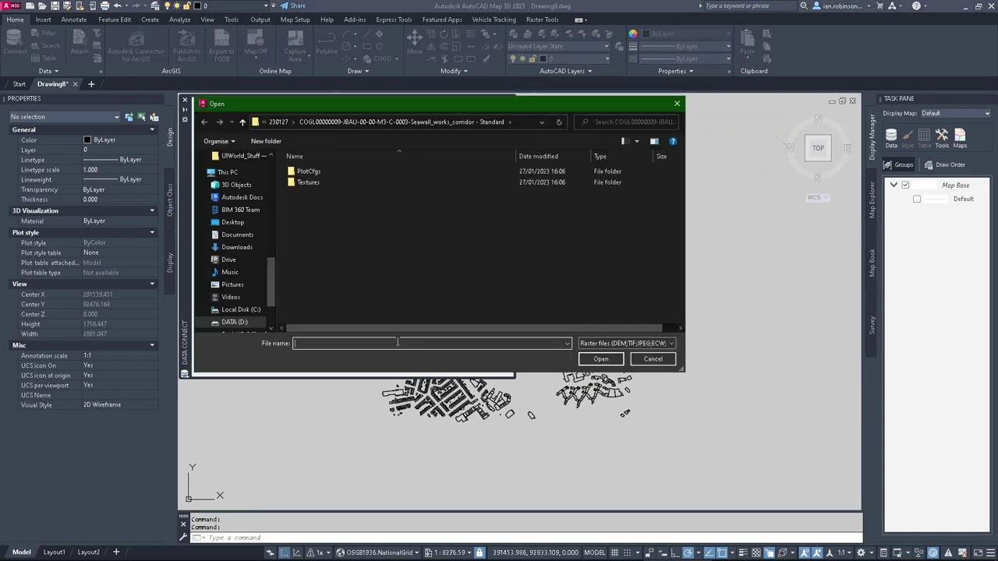
pyautogui.hotkey('ctrl', 'v')
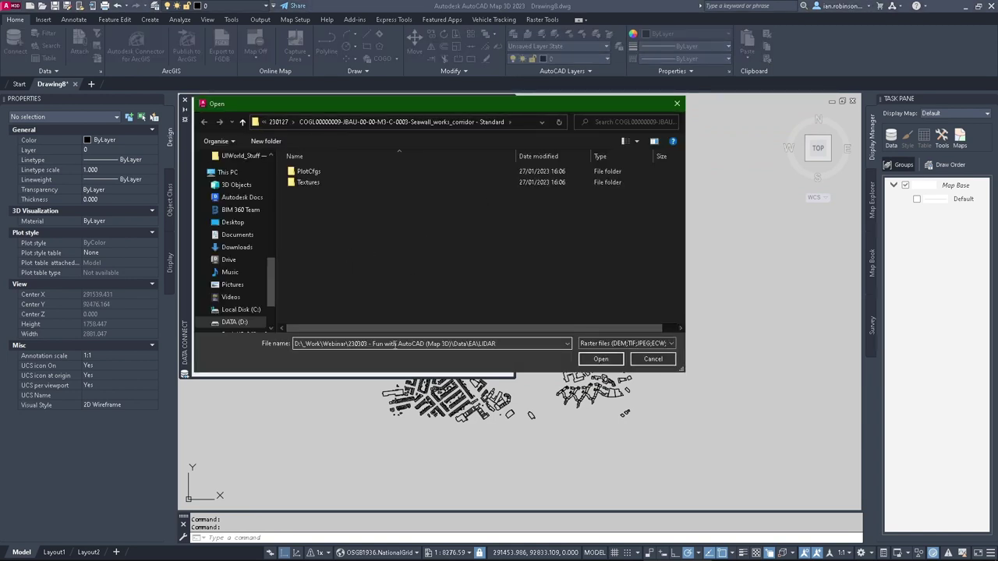
pyautogui.press('Return')
pyautogui.click(311, 186)
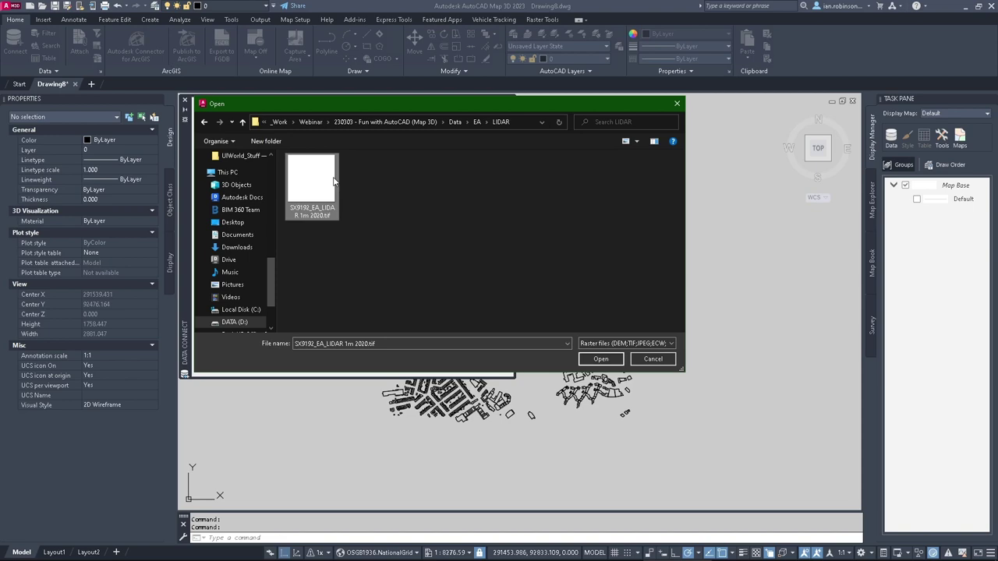
pyautogui.click(602, 360)
pyautogui.click(486, 221)
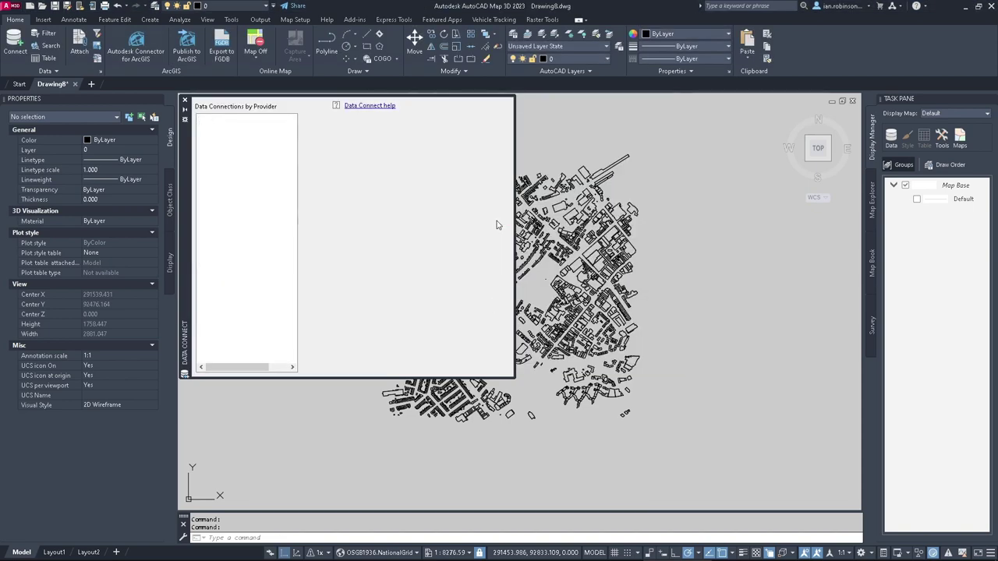
# Add the connected LIDAR surface to the map and close the data connection and properties palettes
pyautogui.click(477, 277)
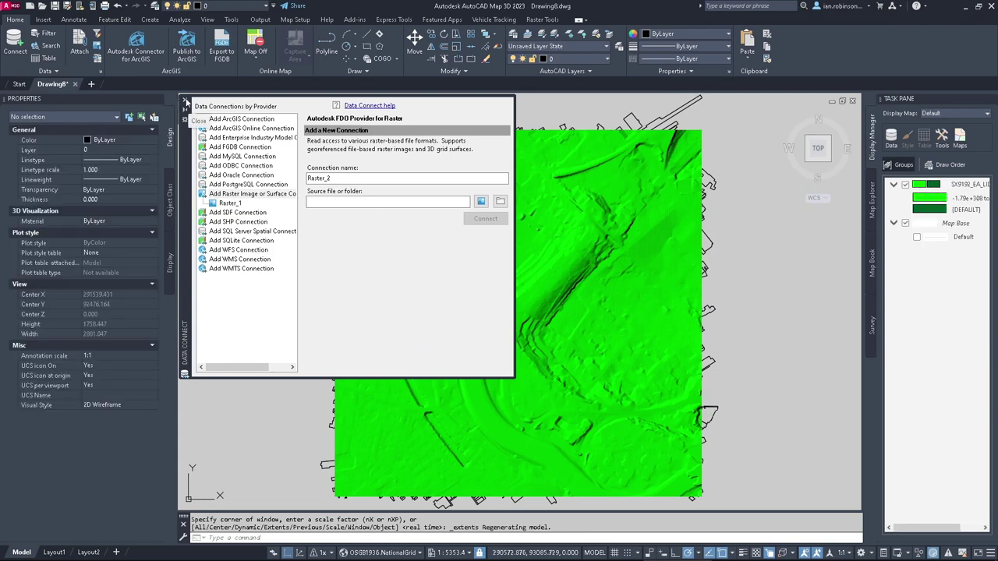
pyautogui.click(186, 102)
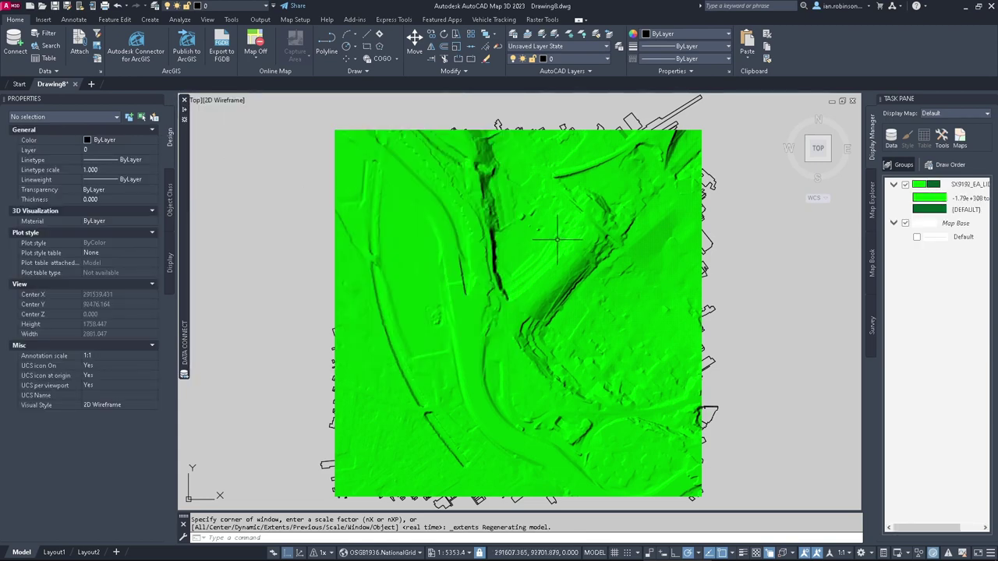
pyautogui.click(160, 100)
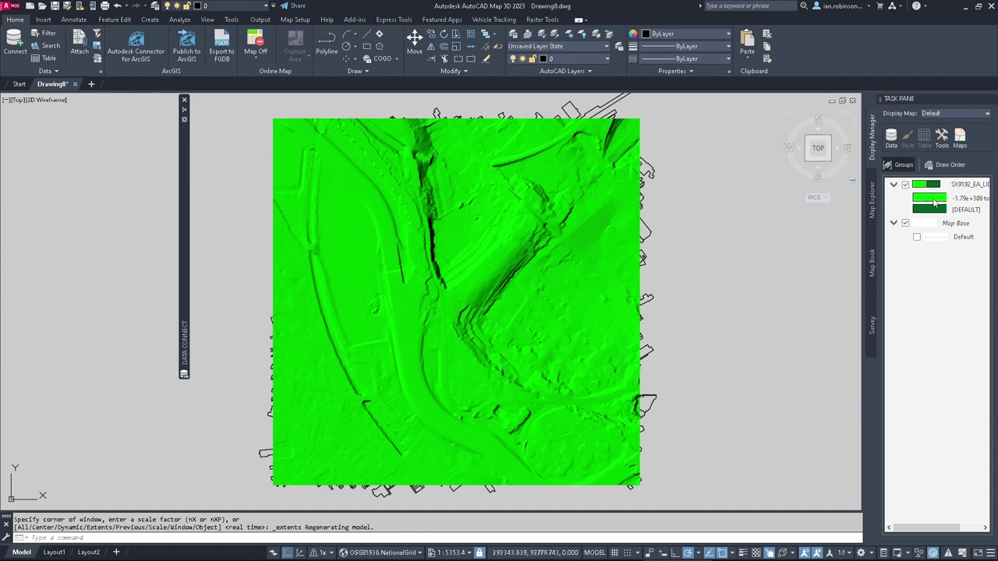
# Add the OS_MM_BUILDINGS drawing layer to the display map above the LIDAR surface and check its visibility toggle
pyautogui.click(895, 141)
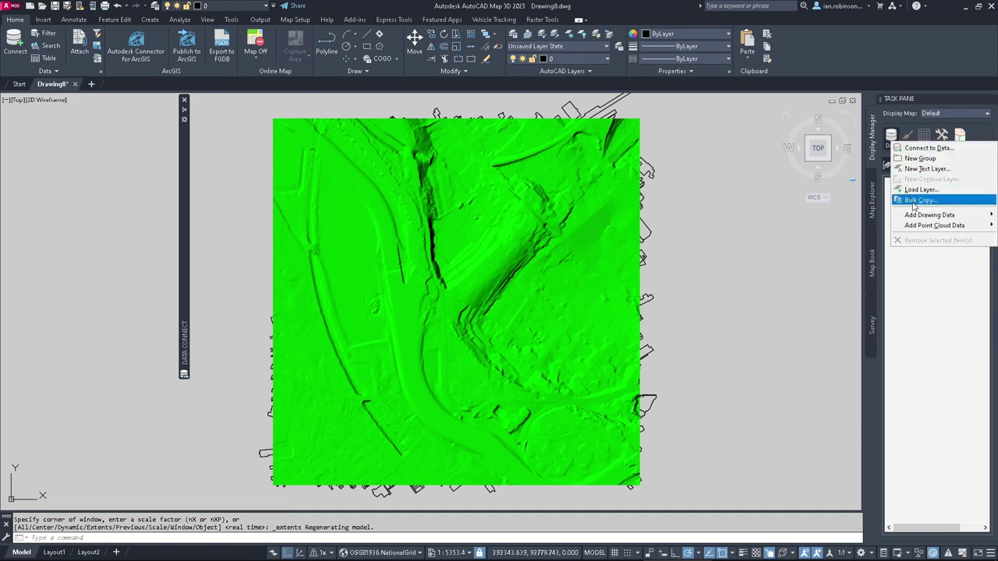
pyautogui.moveTo(920, 218)
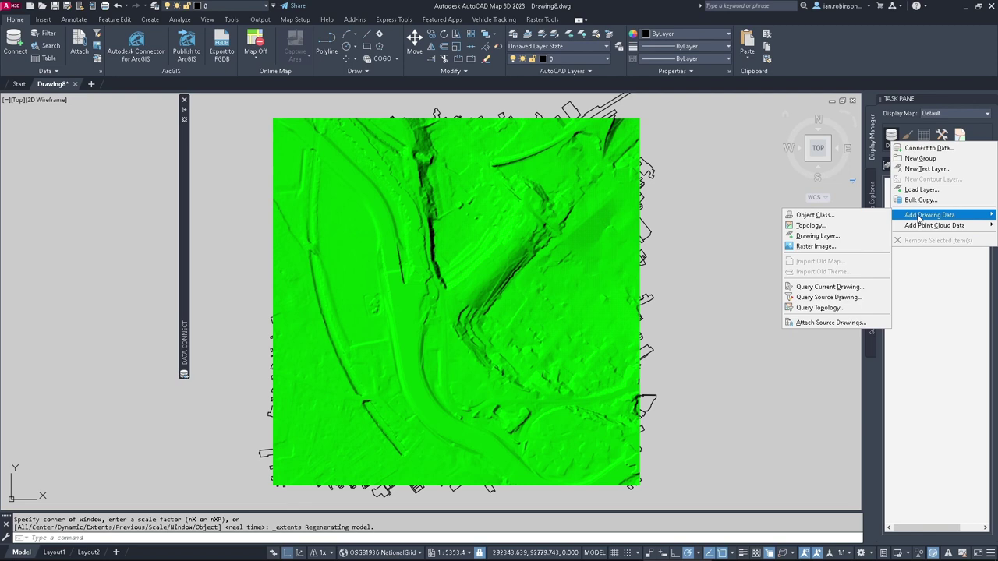
pyautogui.click(815, 236)
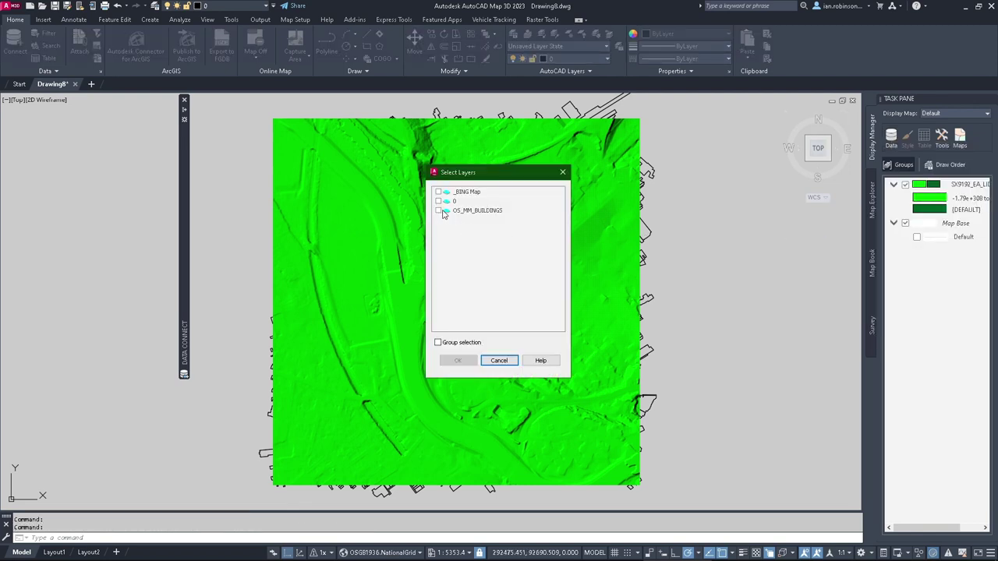
pyautogui.click(441, 212)
pyautogui.click(457, 360)
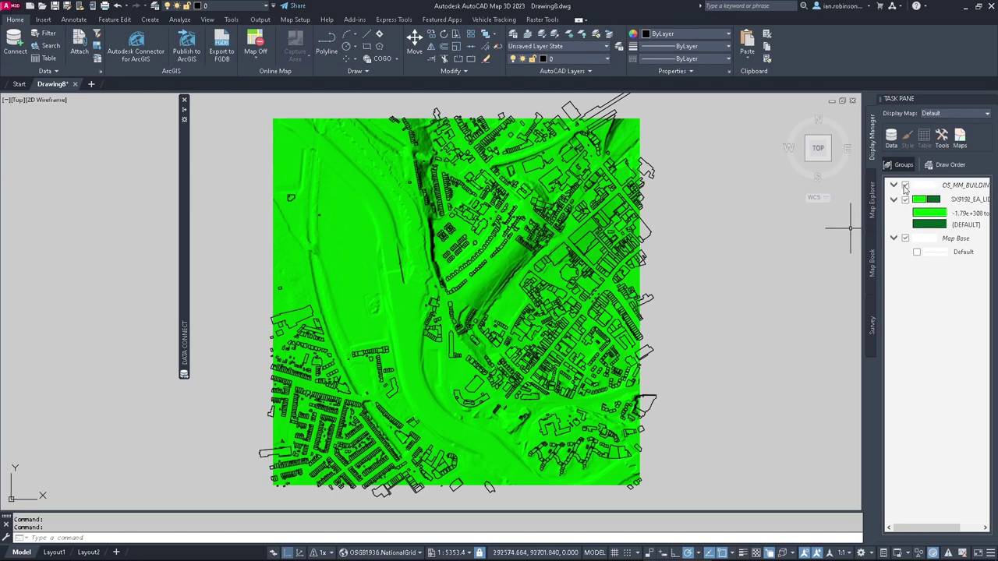
pyautogui.click(905, 187)
pyautogui.click(906, 186)
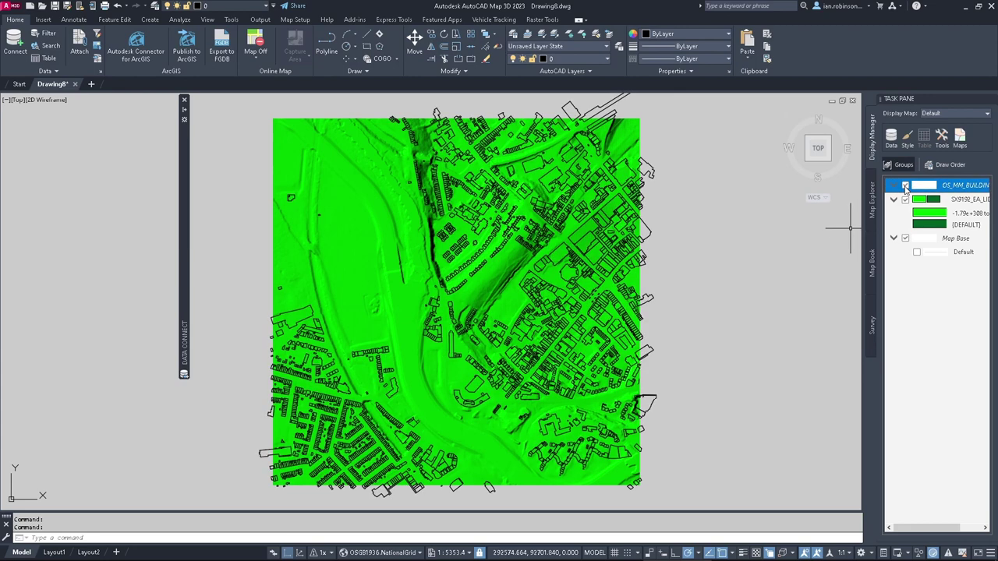
# Style the LIDAR surface with a Height theme using the USGS National Map palette
pyautogui.click(923, 203)
pyautogui.click(908, 139)
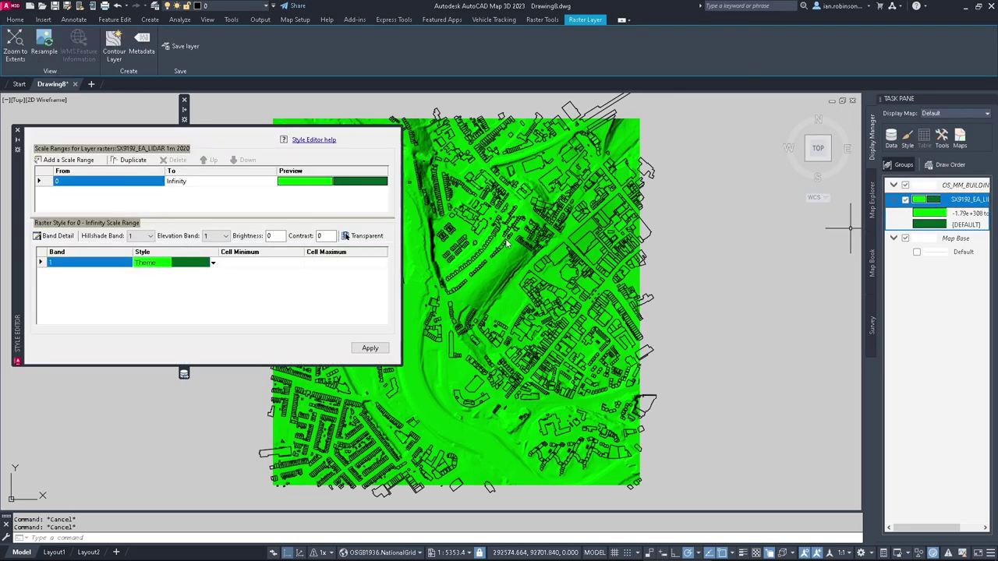
pyautogui.click(173, 263)
pyautogui.click(194, 264)
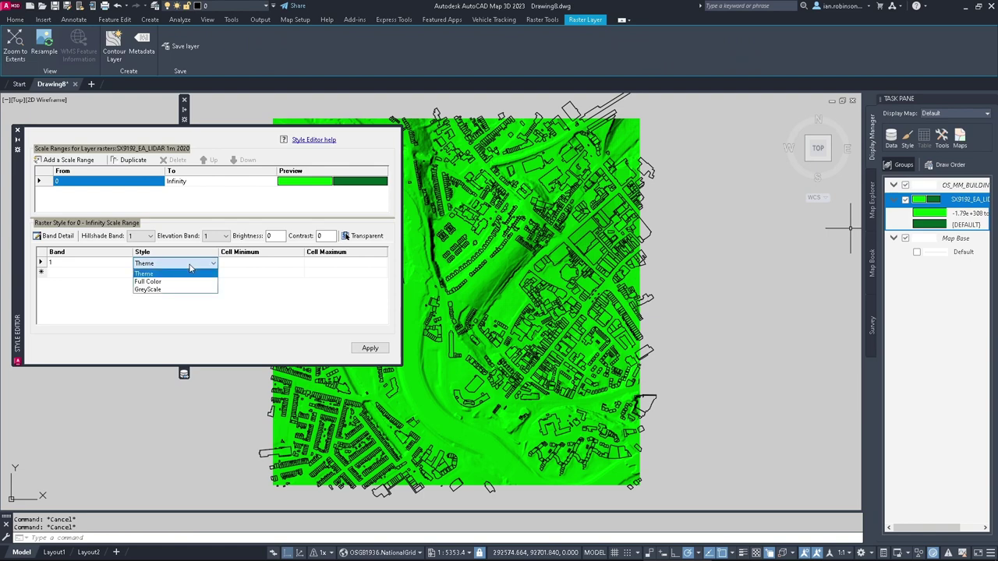
pyautogui.click(145, 274)
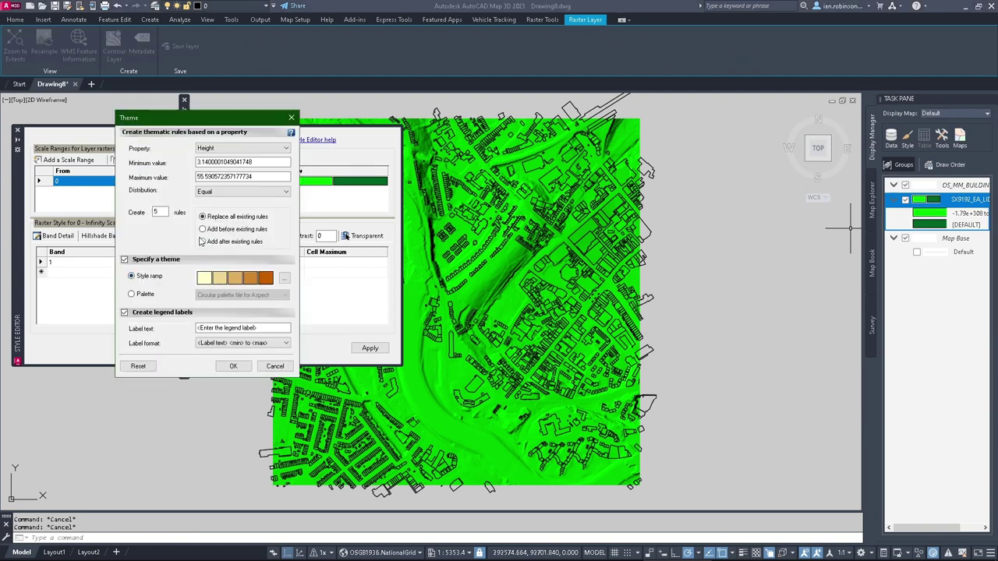
pyautogui.click(144, 295)
pyautogui.click(241, 295)
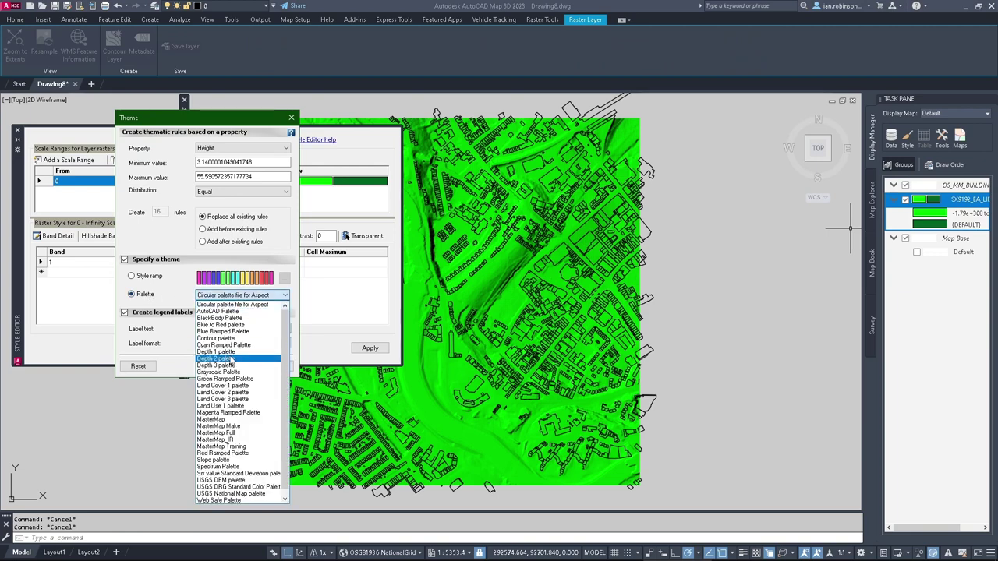
pyautogui.click(239, 494)
pyautogui.click(233, 366)
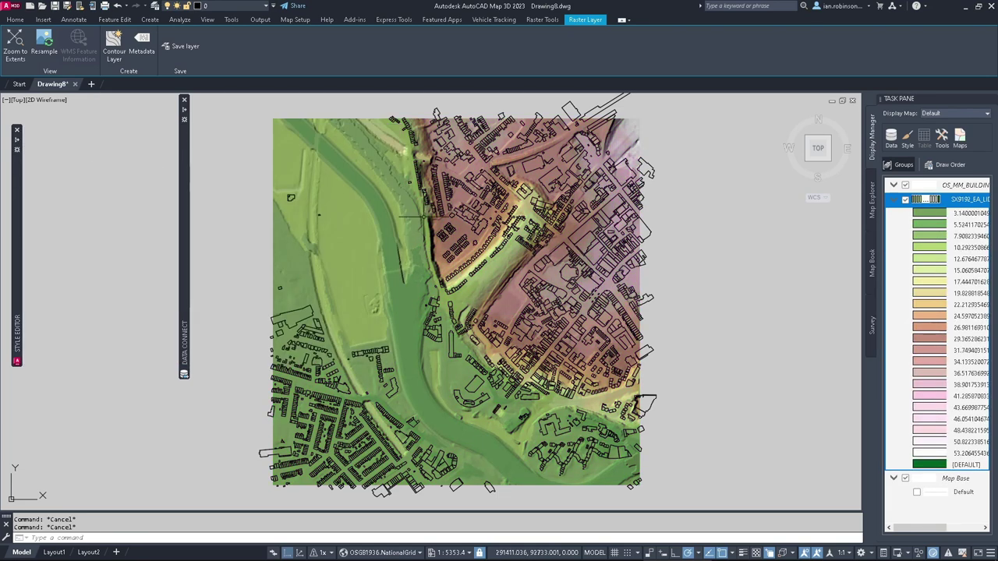
# Switch the map to 3D mode and examine the buildings on the themed terrain from the opposite side
pyautogui.click(303, 552)
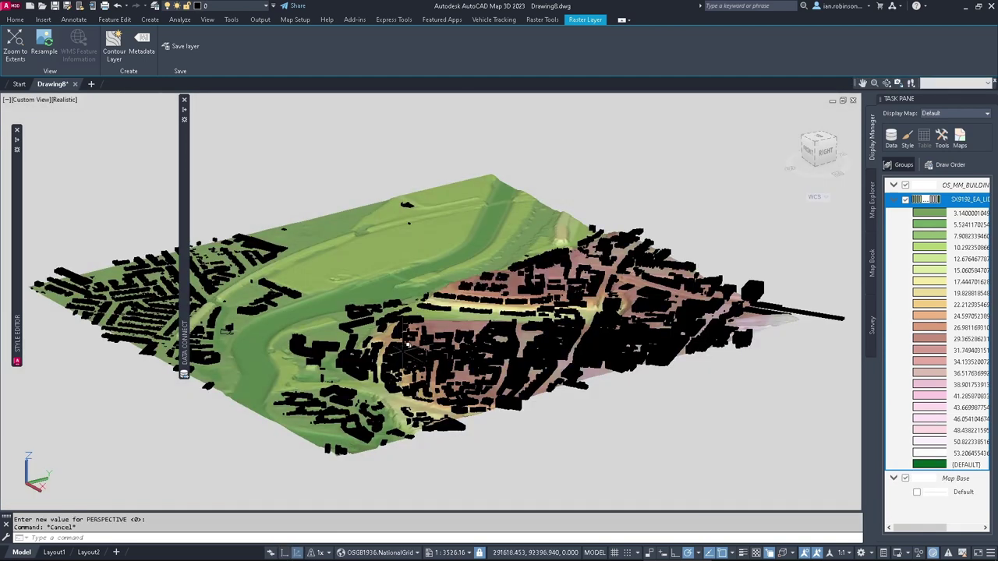
pyautogui.scroll(6, 521, 335)
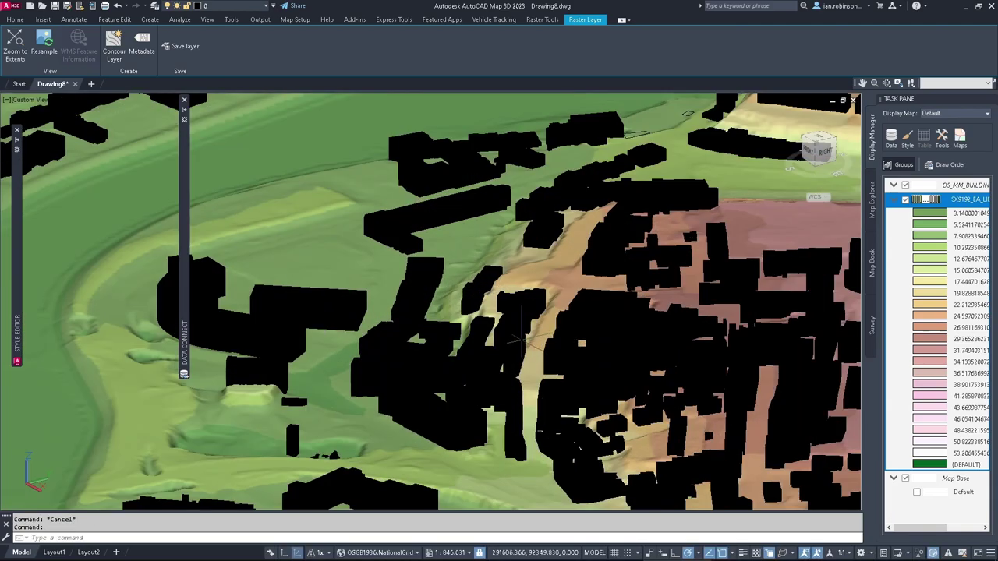
pyautogui.scroll(-4, 521, 337)
pyautogui.keyDown('shift'); pyautogui.moveTo(521, 337); pyautogui.dragTo(671, 367, button='middle'); pyautogui.keyUp('shift')
# Change the OS_MM_BUILDINGS layer colour to white
pyautogui.click(234, 6)
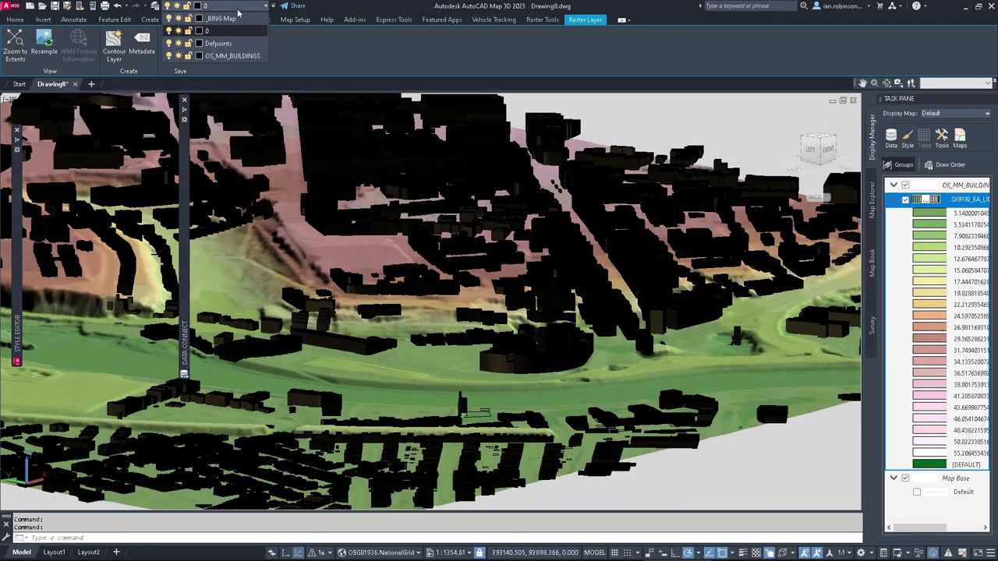
pyautogui.click(199, 55)
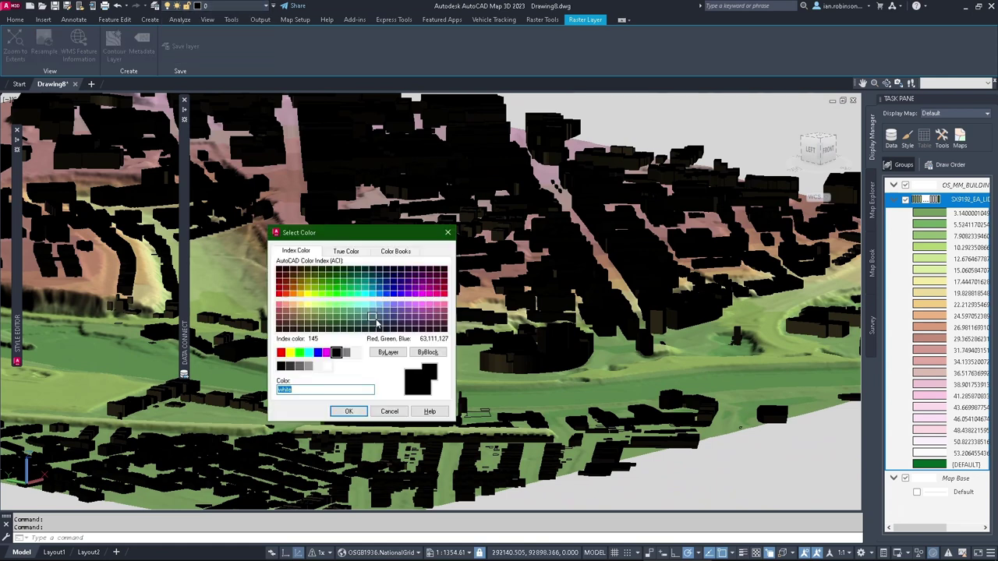
pyautogui.click(327, 355)
pyautogui.click(348, 411)
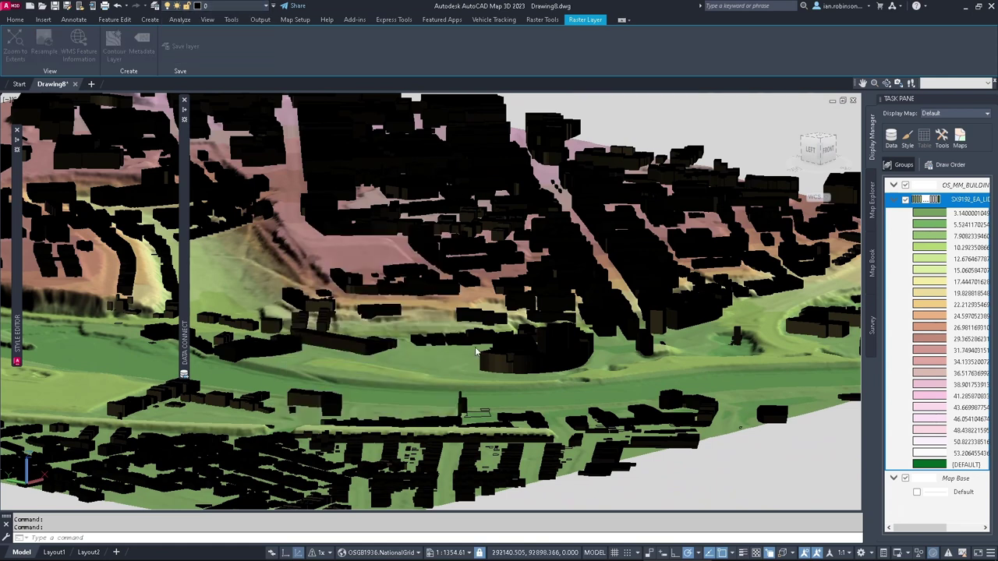
# Examine the recoloured buildings on the terrain from a low front viewpoint and return the map to 2D mode
pyautogui.scroll(-5, 476, 352)
pyautogui.keyDown('shift'); pyautogui.moveTo(475, 353); pyautogui.dragTo(328, 452, button='middle'); pyautogui.keyUp('shift')
pyautogui.scroll(4, 443, 331)
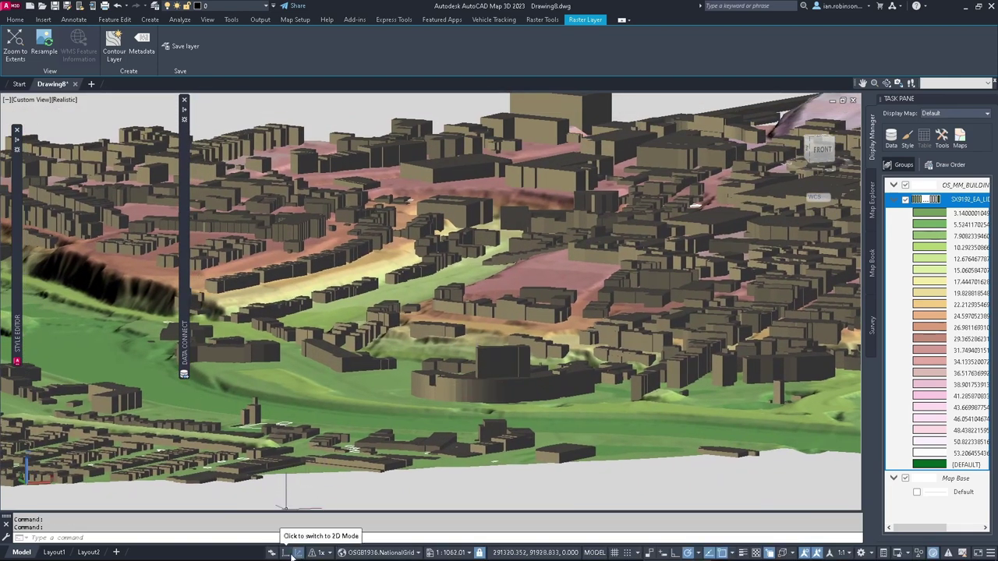
pyautogui.click(287, 553)
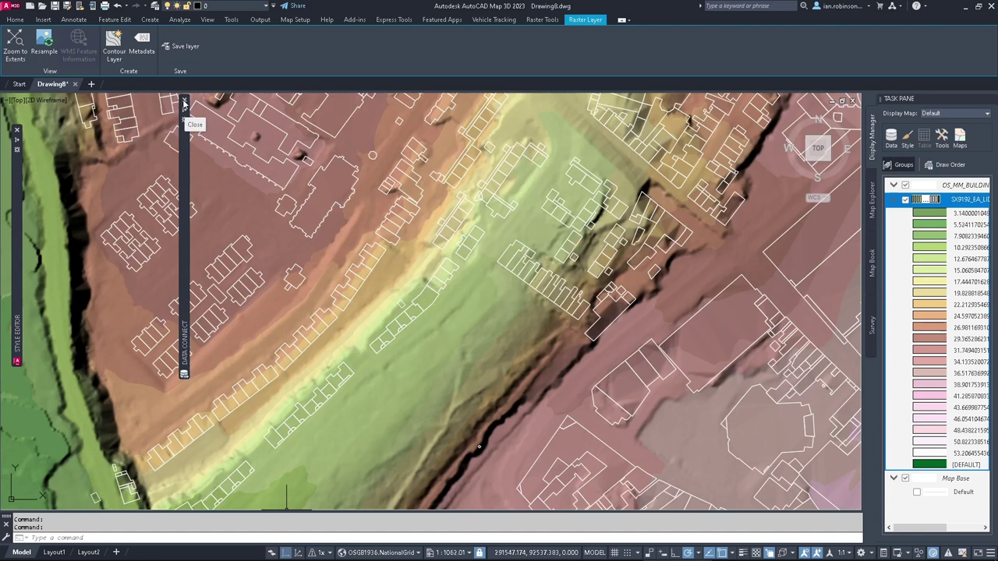
# Create a raster connection named Arial using SX9192.ECW from the Image folder inside the OS data folder
pyautogui.moveTo(185, 102)
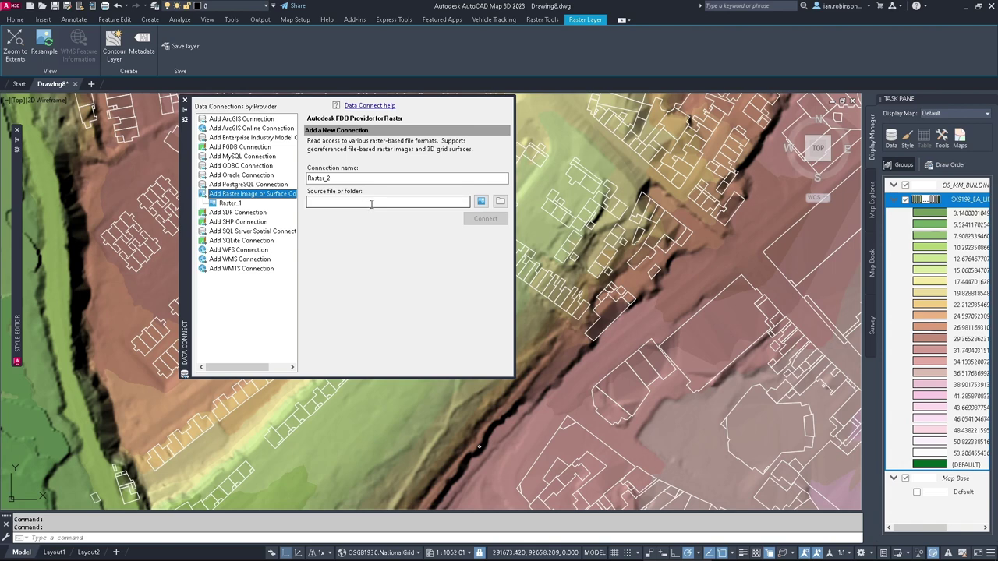
pyautogui.doubleClick(318, 178)
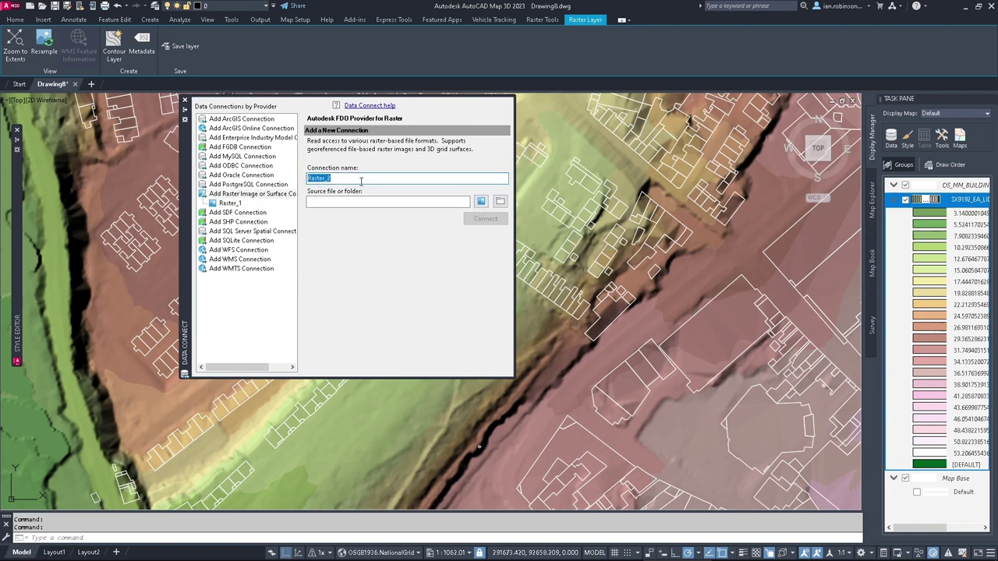
pyautogui.write('Arial')
pyautogui.click(480, 201)
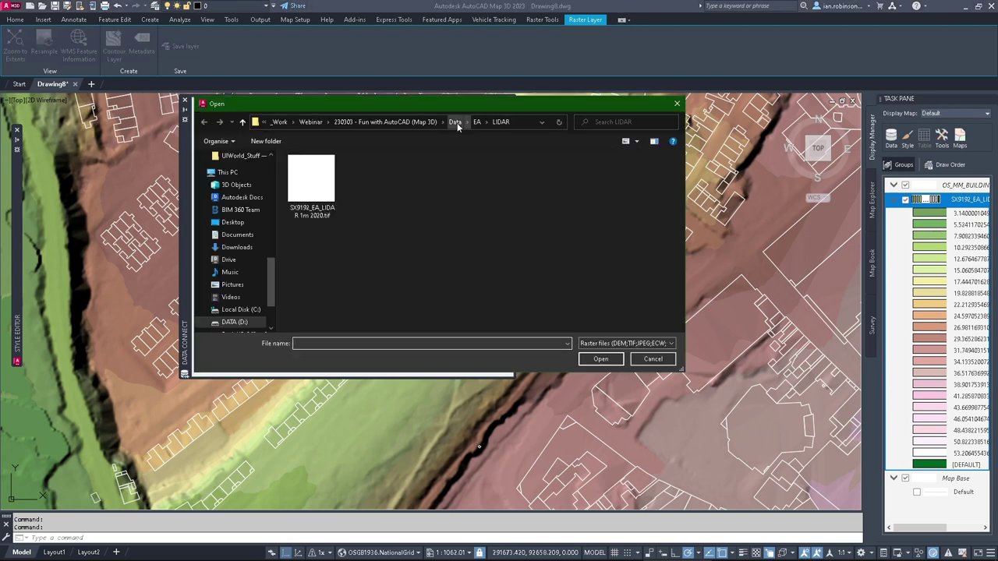
pyautogui.click(455, 123)
pyautogui.doubleClick(310, 194)
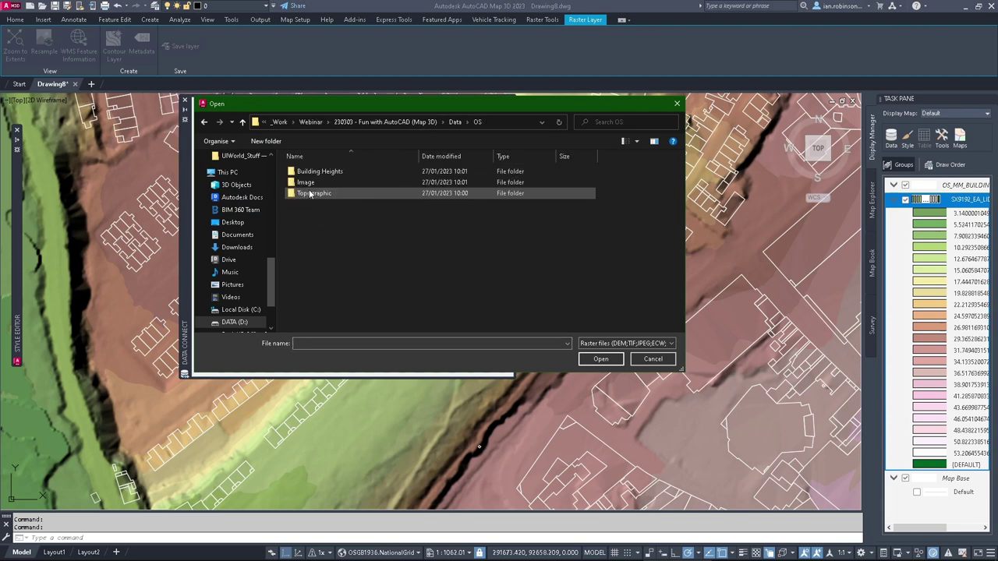
pyautogui.doubleClick(309, 183)
pyautogui.click(320, 175)
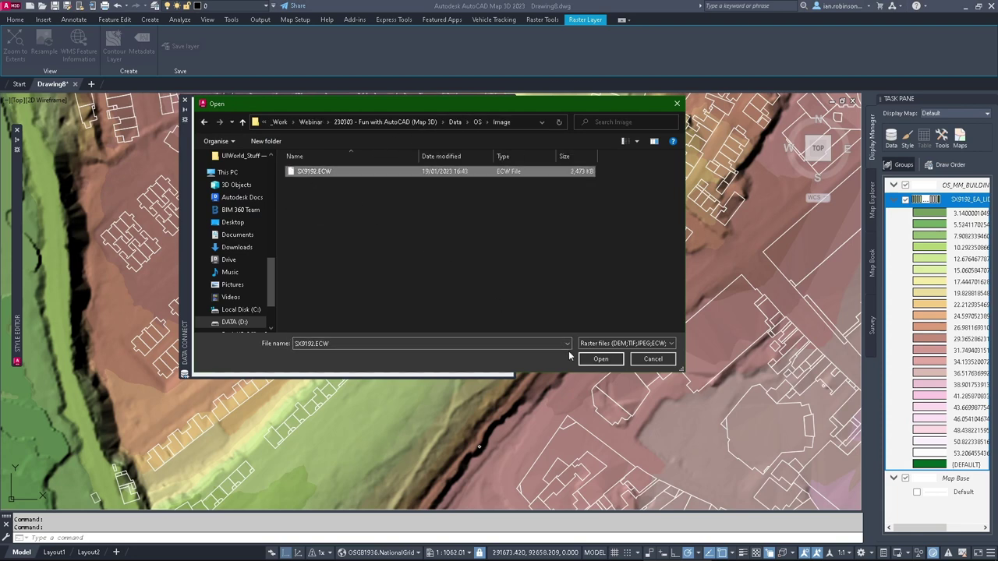
pyautogui.click(601, 359)
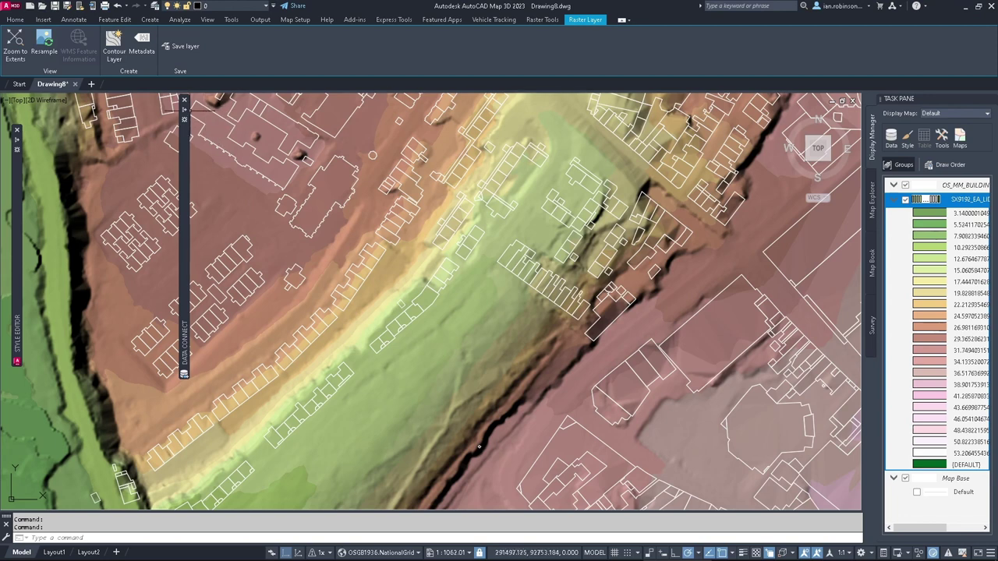
pyautogui.click(486, 222)
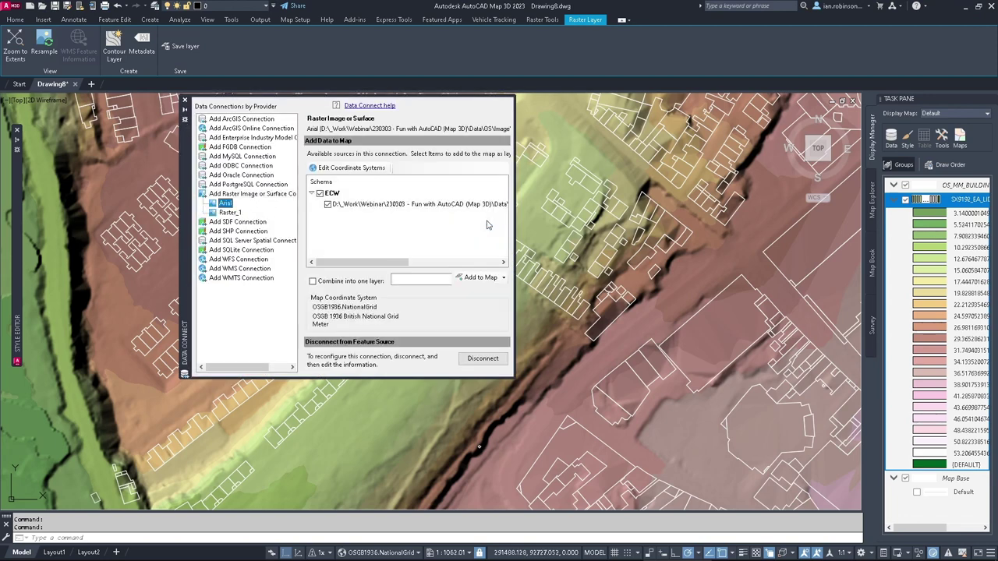
# Add the ECW aerial image to the map, view the resulting warning's details and clear the messages
pyautogui.click(466, 286)
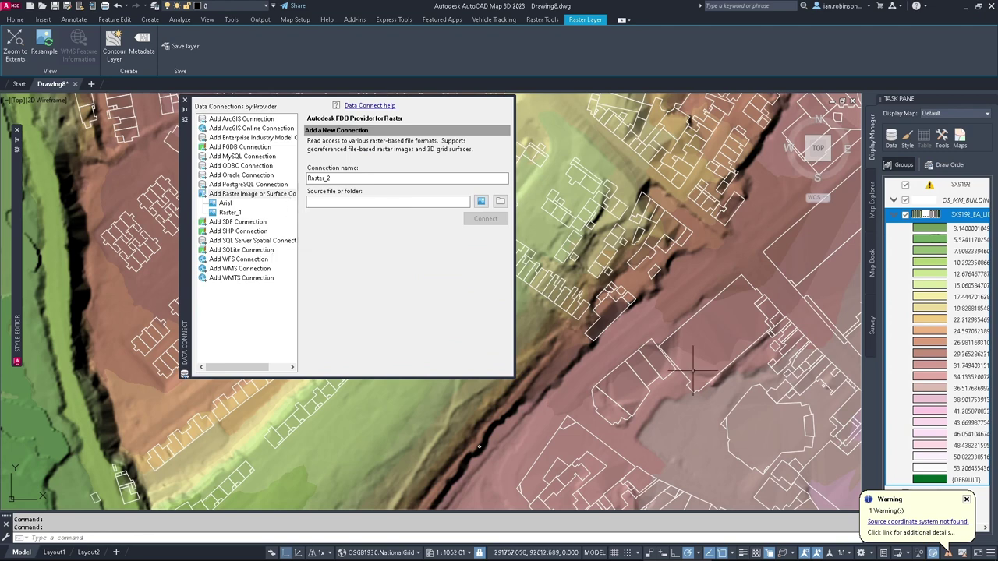
pyautogui.click(900, 527)
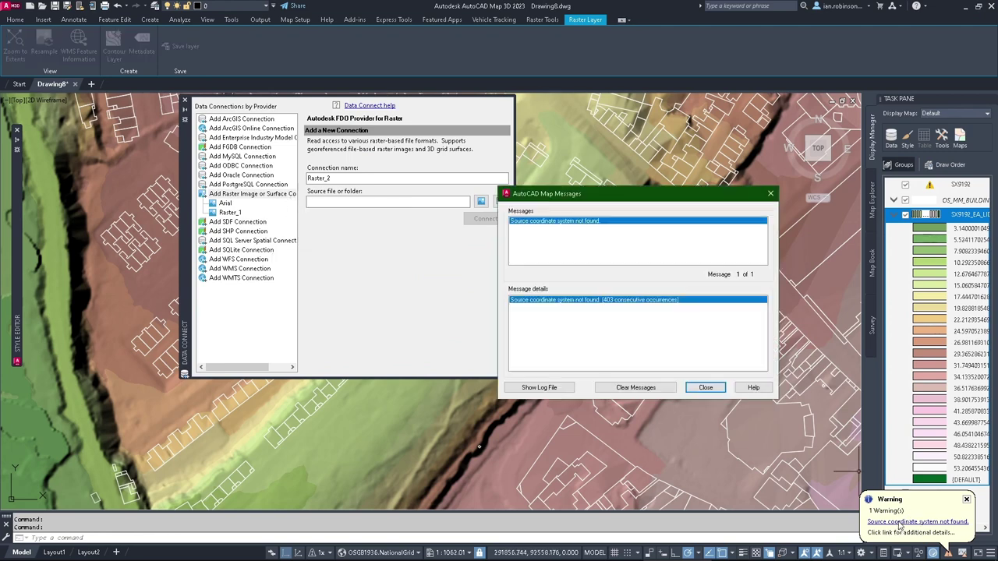
pyautogui.click(636, 388)
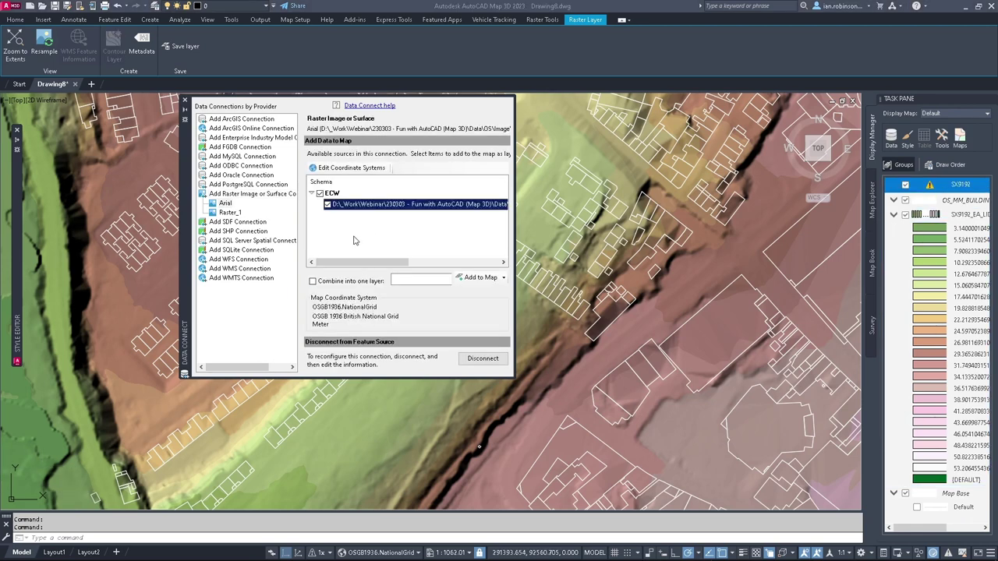
# Check the coordinate system assigned to the SX9192.ECW image and read its SX9192.XML metadata file in the Image folder
pyautogui.moveTo(390, 262); pyautogui.dragTo(478, 262)
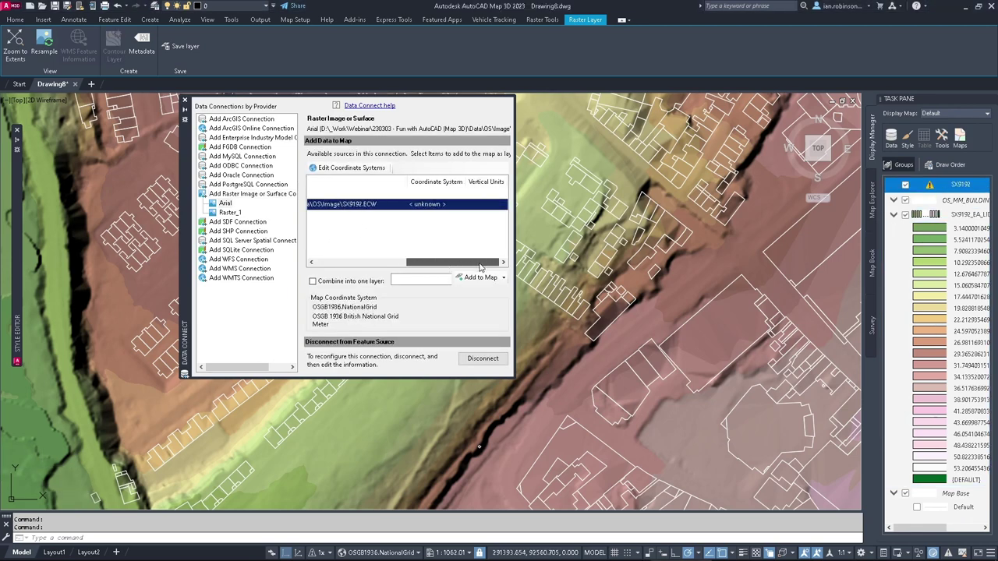
pyautogui.click(427, 205)
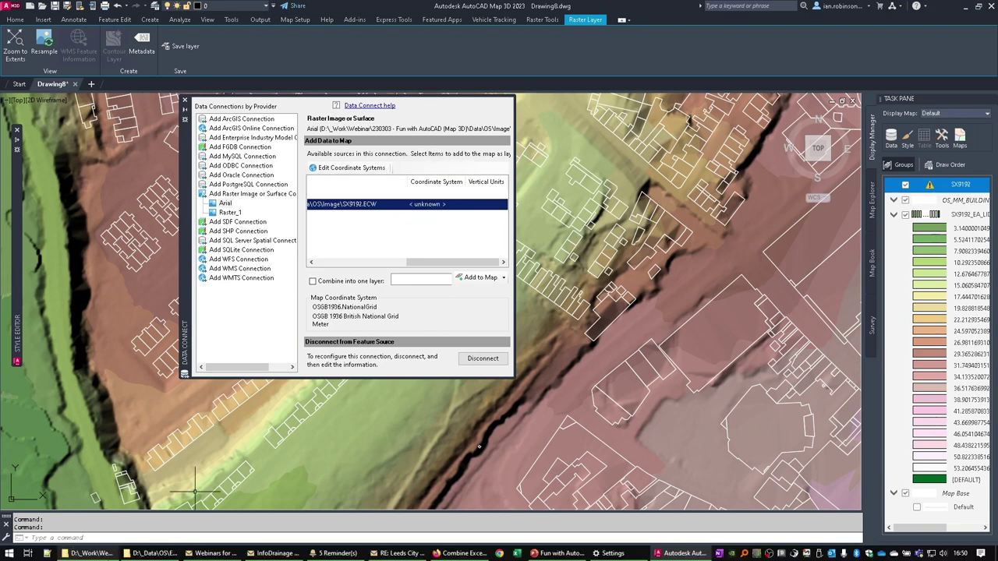
pyautogui.click(110, 555)
pyautogui.click(412, 233)
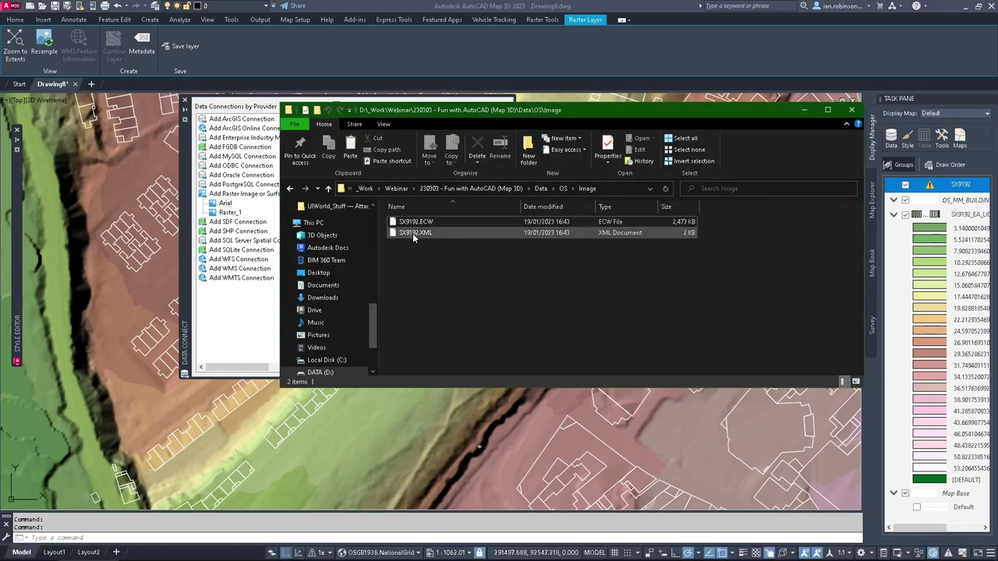
pyautogui.doubleClick(412, 233)
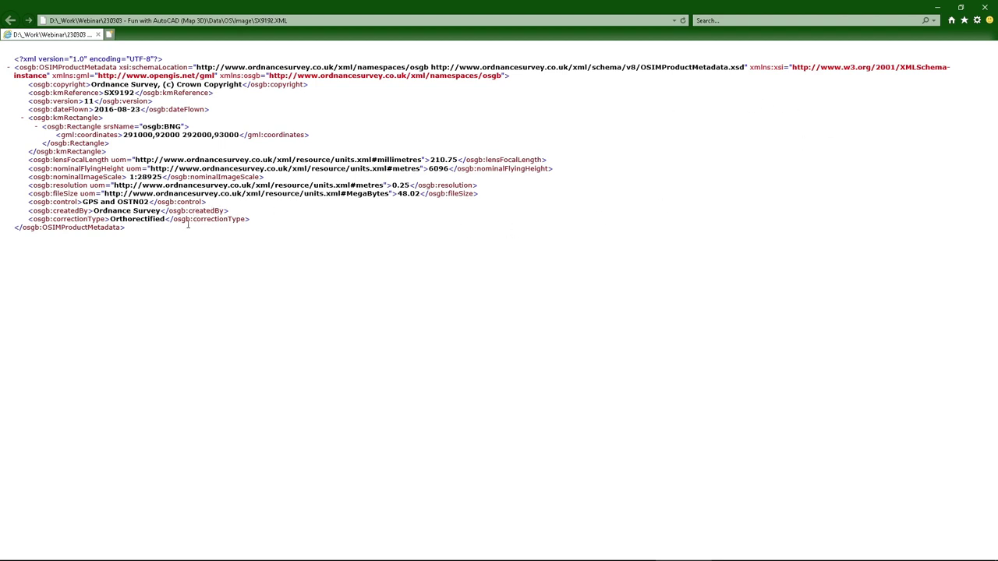
pyautogui.click(986, 8)
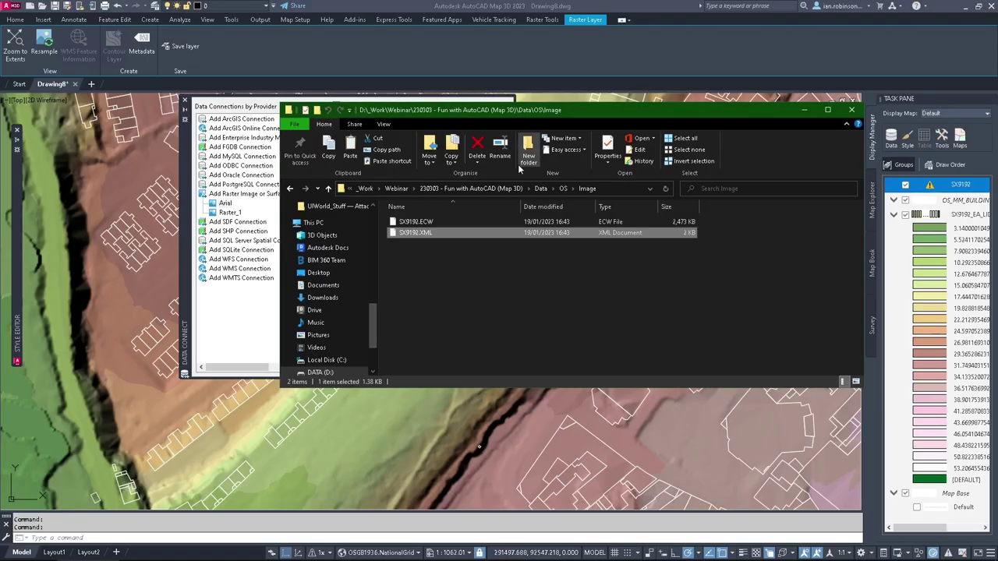
# Override the Arial connection's OSGB36 TMOSGB spatial context with the OSGB1936.NationalGrid coordinate system, searching for osgb, and close the data connections
pyautogui.click(226, 203)
pyautogui.doubleClick(427, 207)
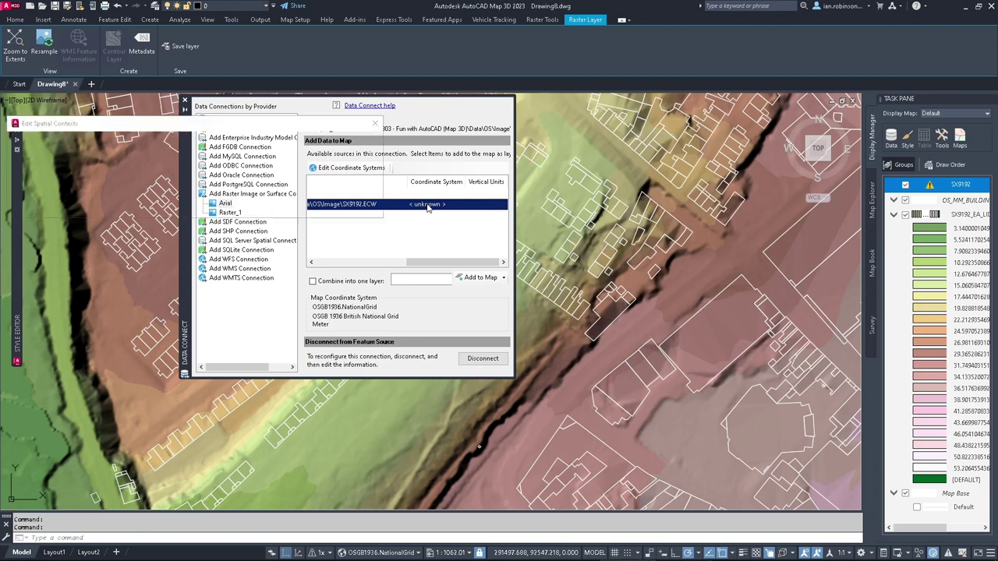
pyautogui.click(62, 177)
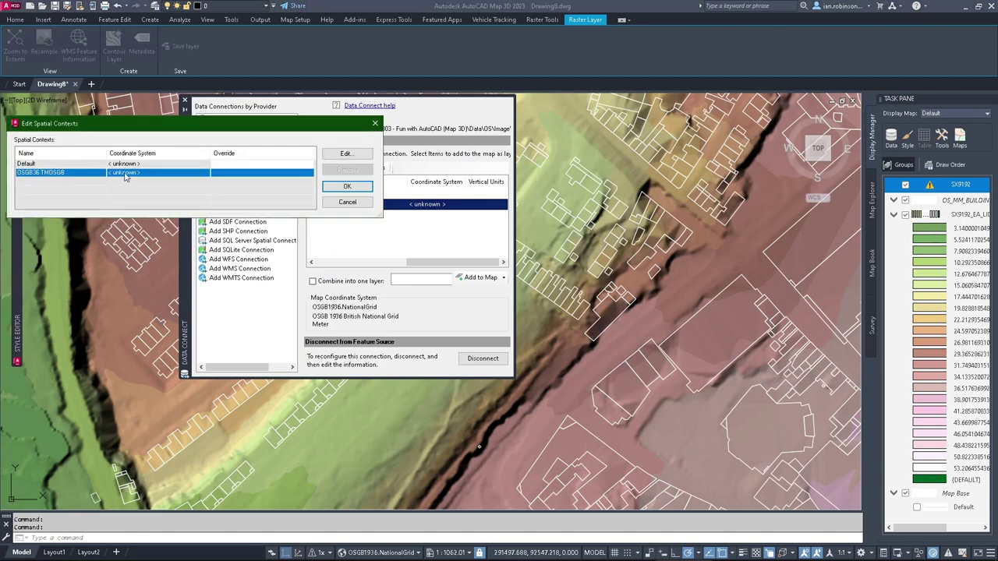
pyautogui.click(200, 175)
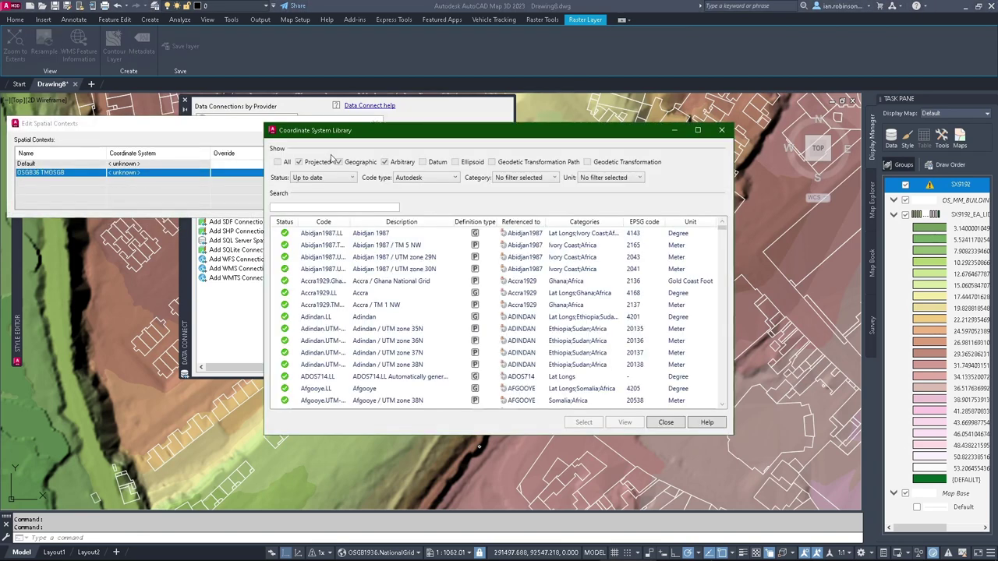
pyautogui.click(339, 207)
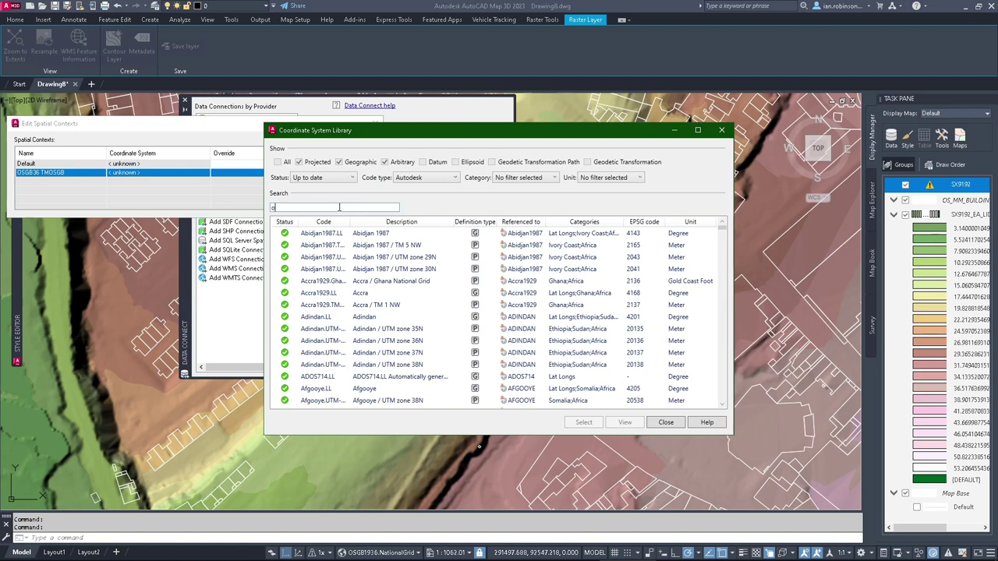
pyautogui.write('osgb')
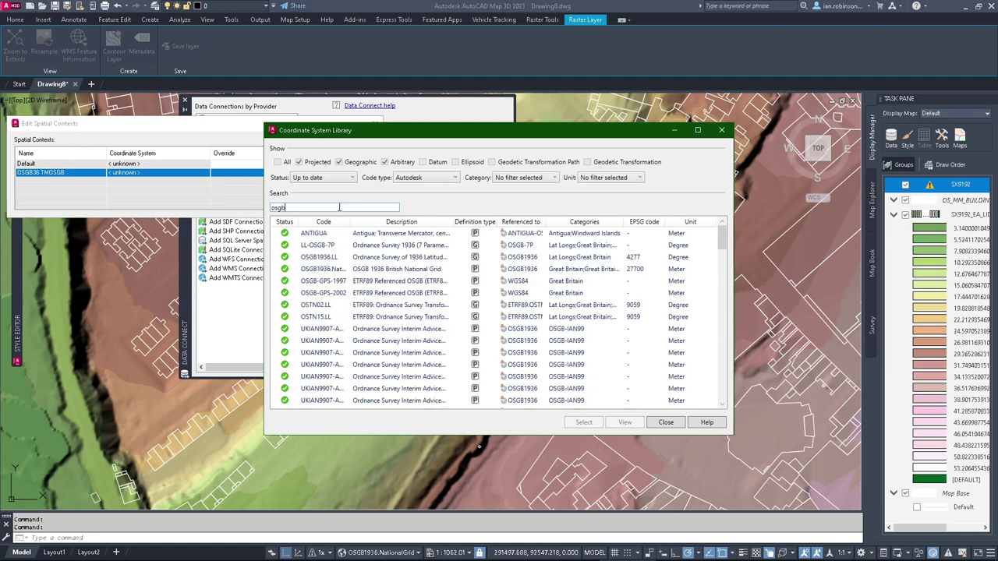
pyautogui.doubleClick(326, 269)
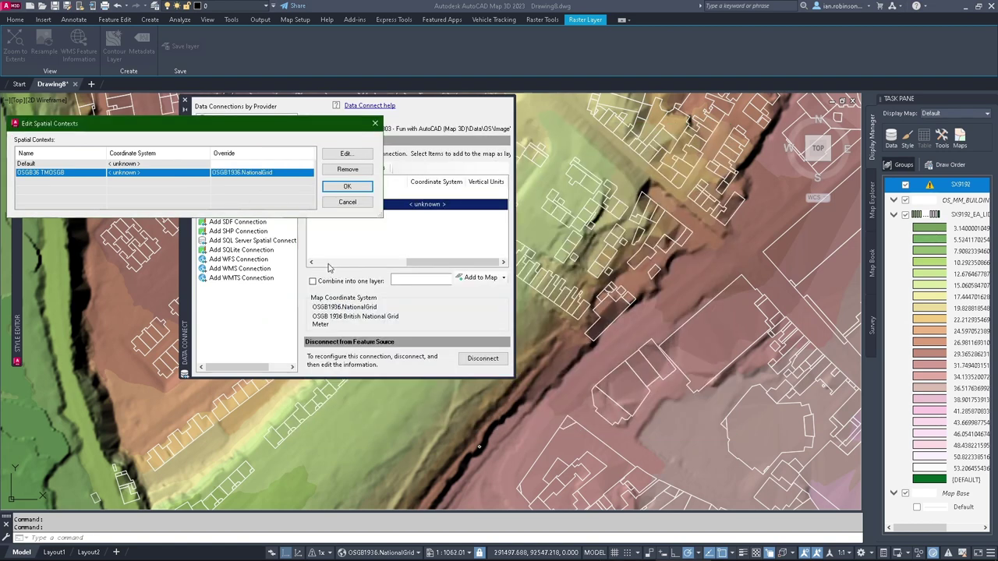
pyautogui.click(348, 191)
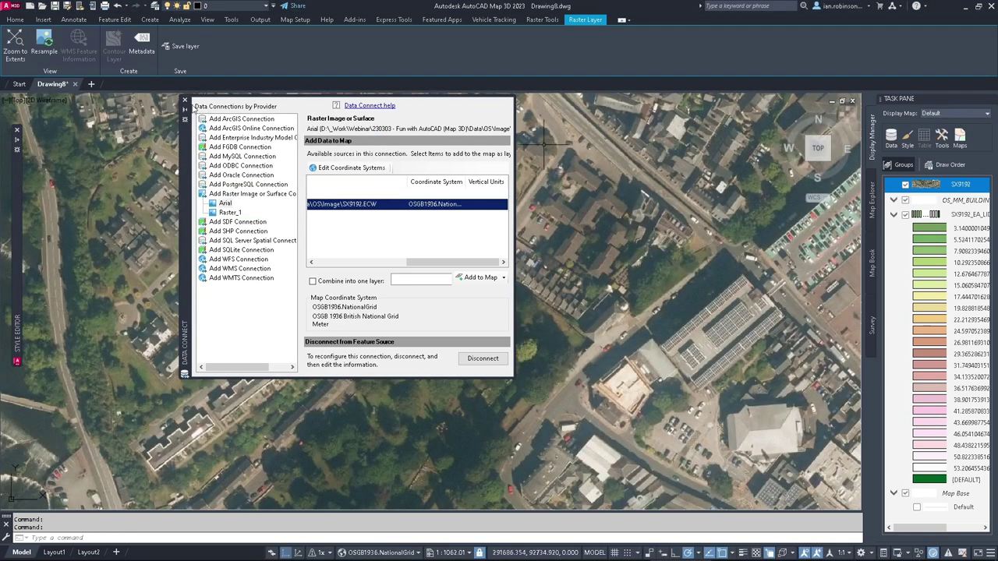
pyautogui.click(185, 100)
# Switch the map to 3D mode and examine the aerial image draped over the terrain among the buildings
pyautogui.scroll(-8, 443, 252)
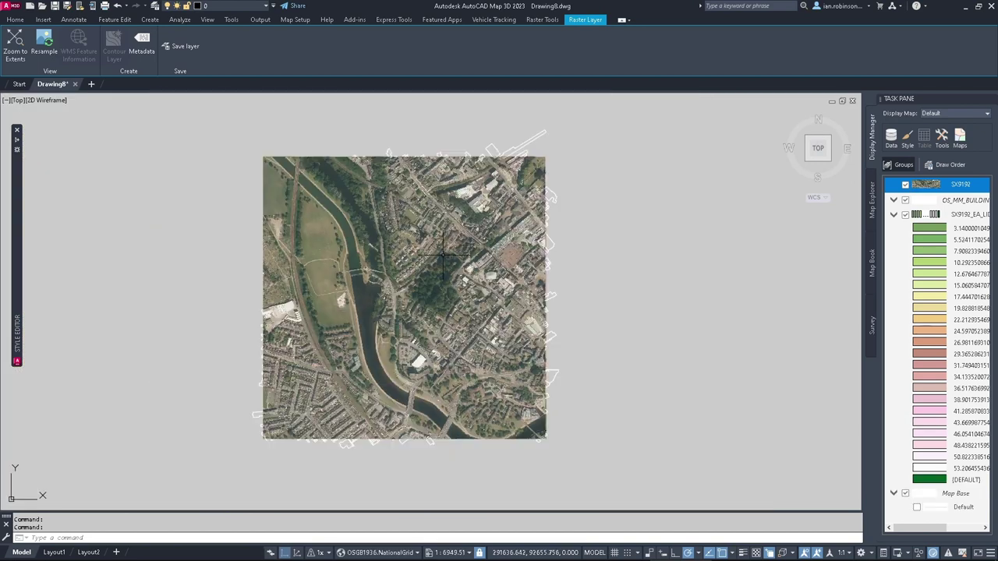
pyautogui.moveTo(443, 254); pyautogui.dragTo(523, 256, button='middle')
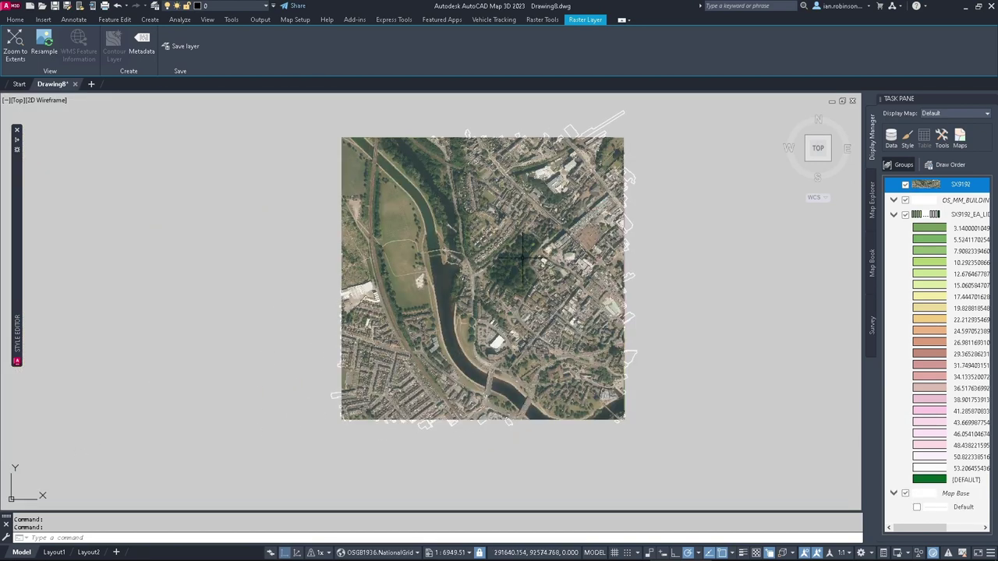
pyautogui.click(297, 553)
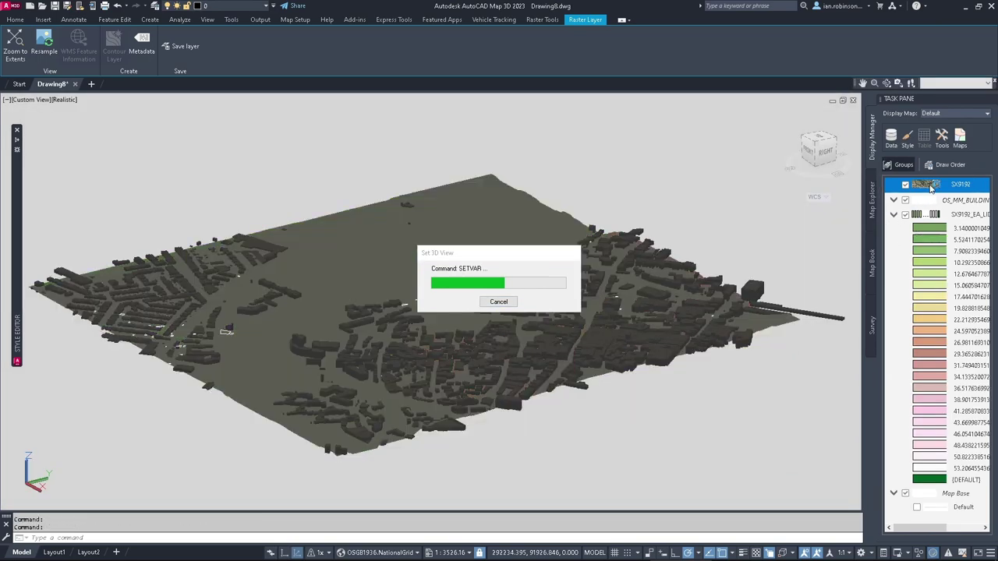
pyautogui.keyDown('shift'); pyautogui.moveTo(436, 359); pyautogui.dragTo(634, 364, button='middle'); pyautogui.keyUp('shift')
pyautogui.scroll(6, 546, 367)
pyautogui.moveTo(305, 297); pyautogui.dragTo(452, 327, button='middle')
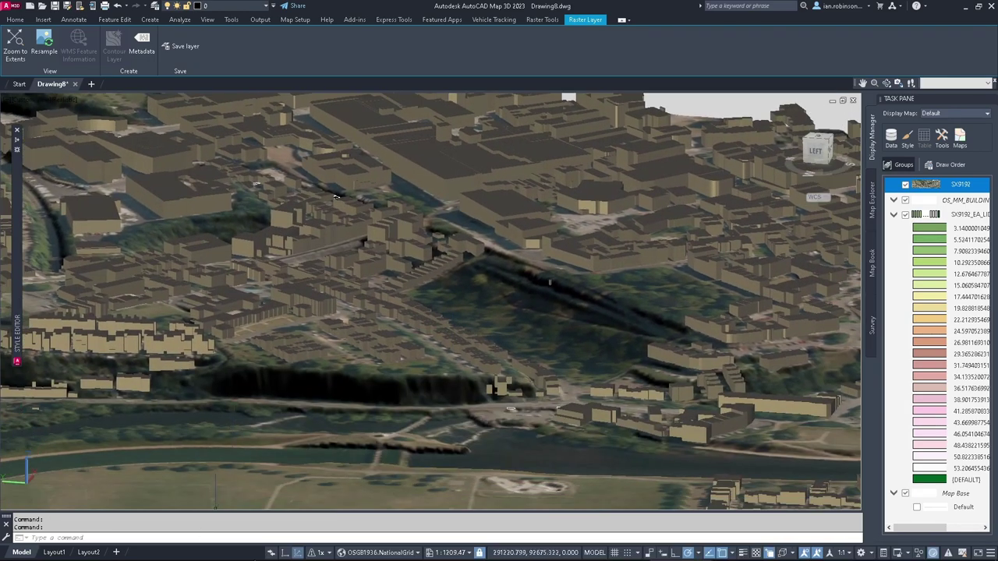
# Return the map to 2D mode and move the OS_MM_BUILDINGS layer above the SX9192 aerial image layer
pyautogui.click(286, 553)
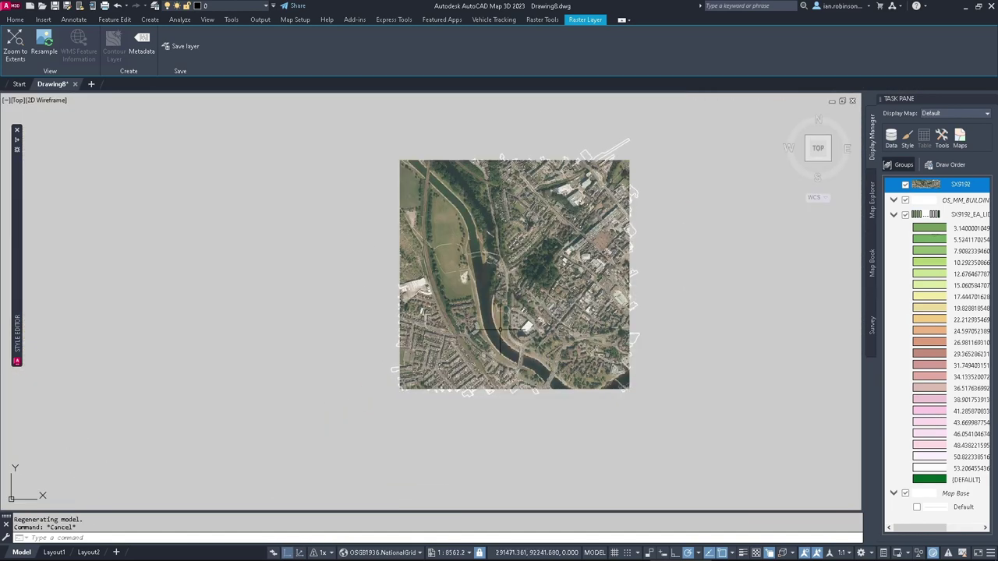
pyautogui.click(960, 202)
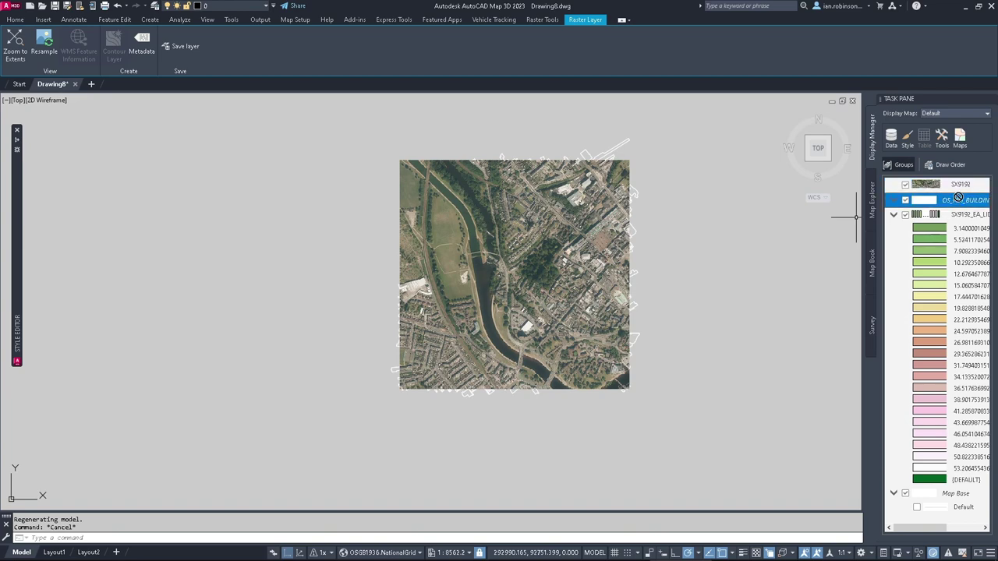
pyautogui.moveTo(962, 185); pyautogui.dragTo(961, 184)
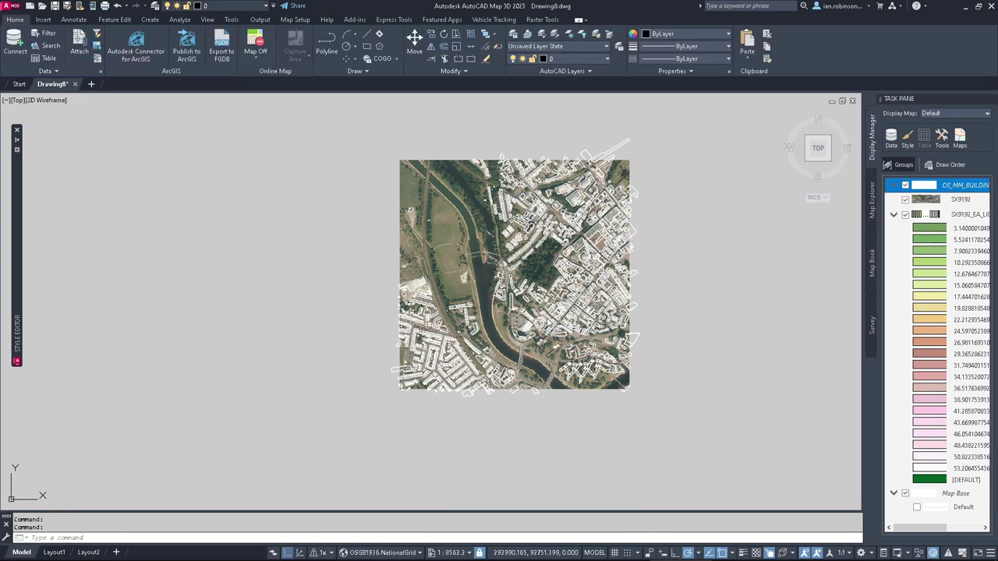
# Open the data connections and begin a new SHP connection
pyautogui.click(894, 140)
pyautogui.click(907, 150)
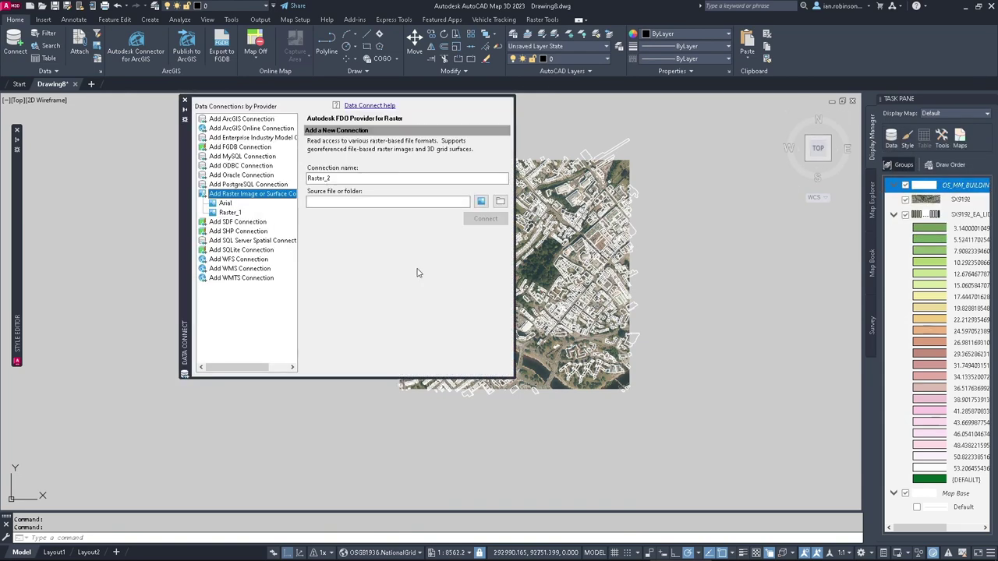
pyautogui.click(236, 231)
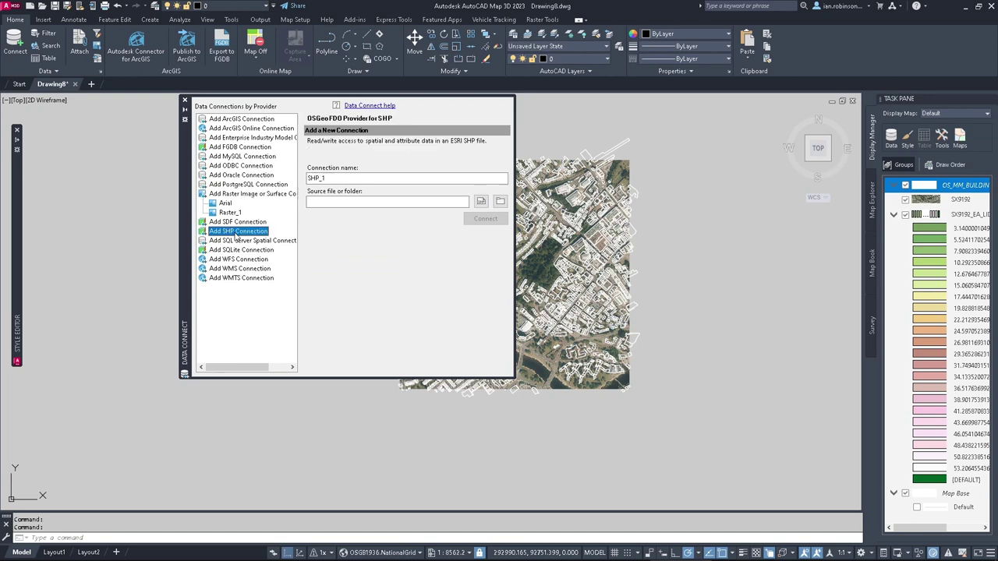
pyautogui.click(481, 202)
# Switch to File Explorer, inspect the Flood_Zone_2_180805 folder in the EA data and the combined size of its files, and return to the map
pyautogui.click(90, 554)
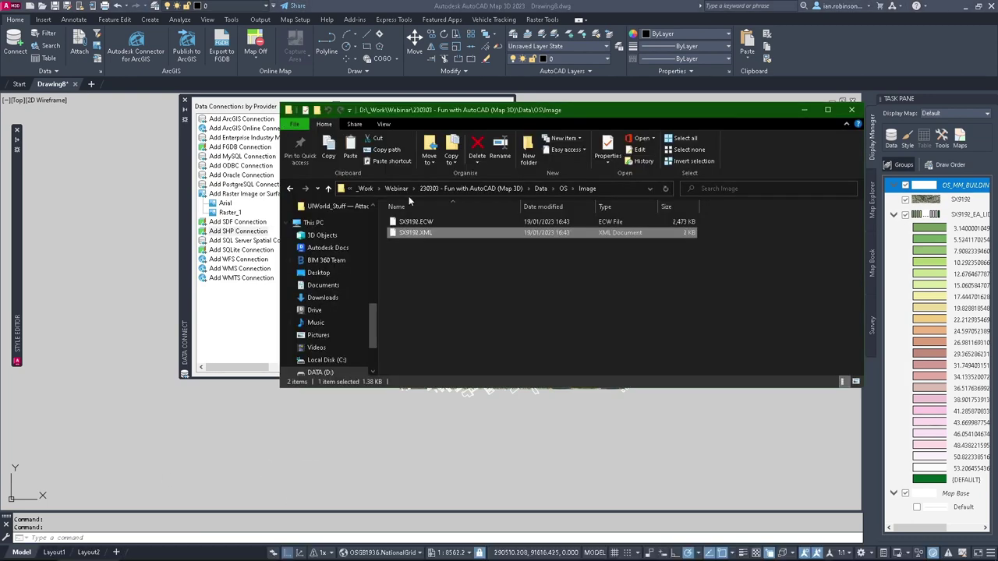
pyautogui.click(547, 191)
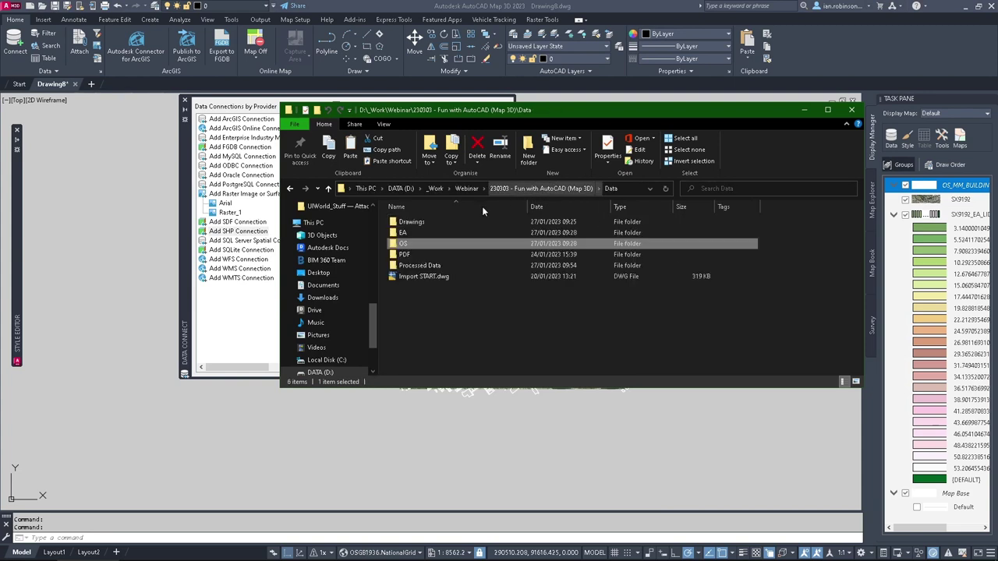
pyautogui.doubleClick(407, 234)
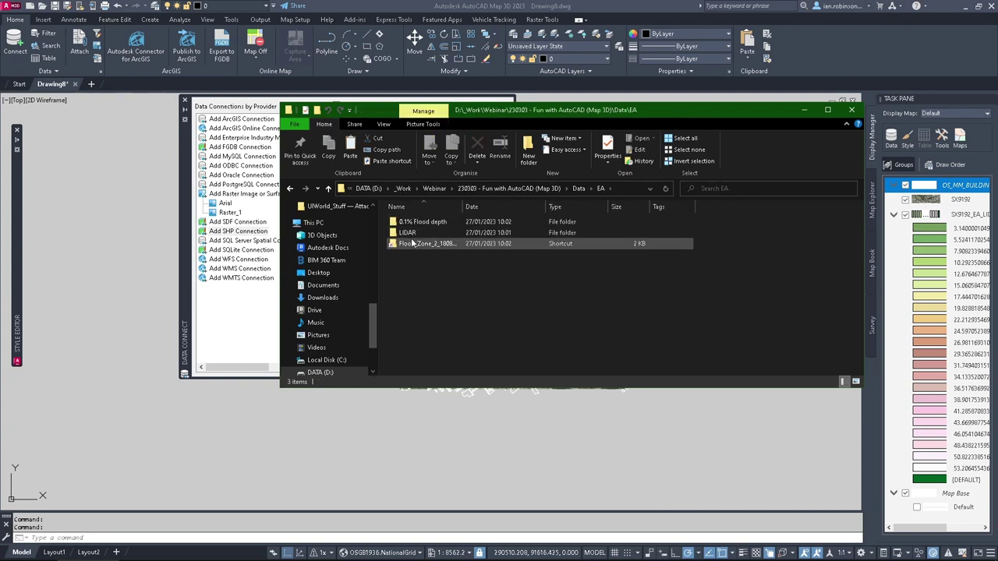
pyautogui.doubleClick(414, 244)
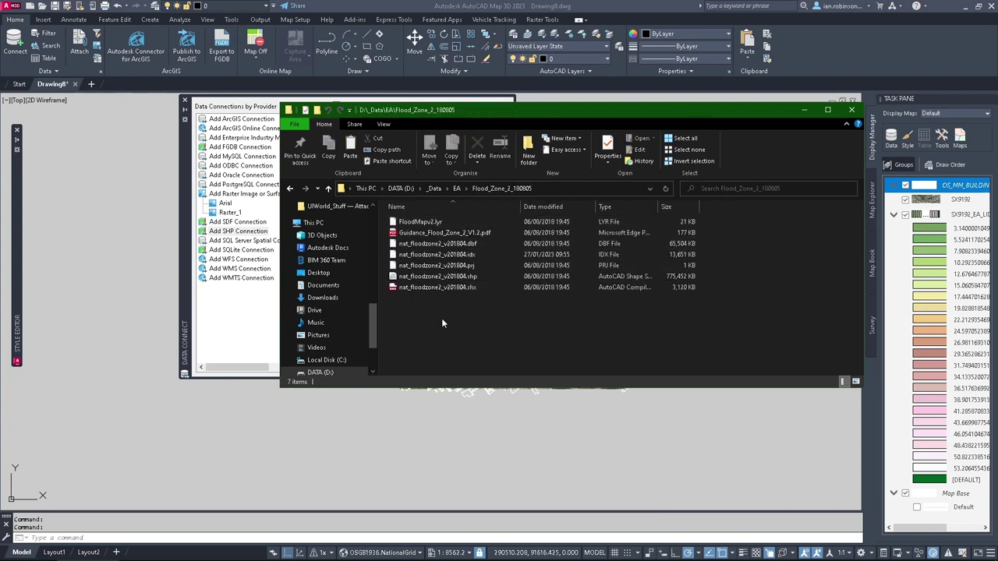
pyautogui.moveTo(443, 327); pyautogui.dragTo(421, 221)
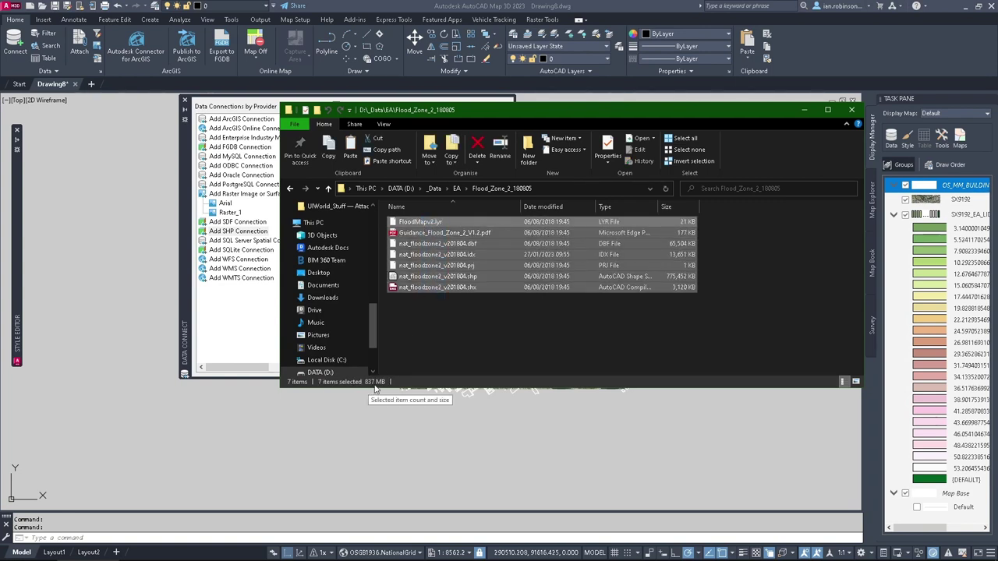
pyautogui.click(449, 331)
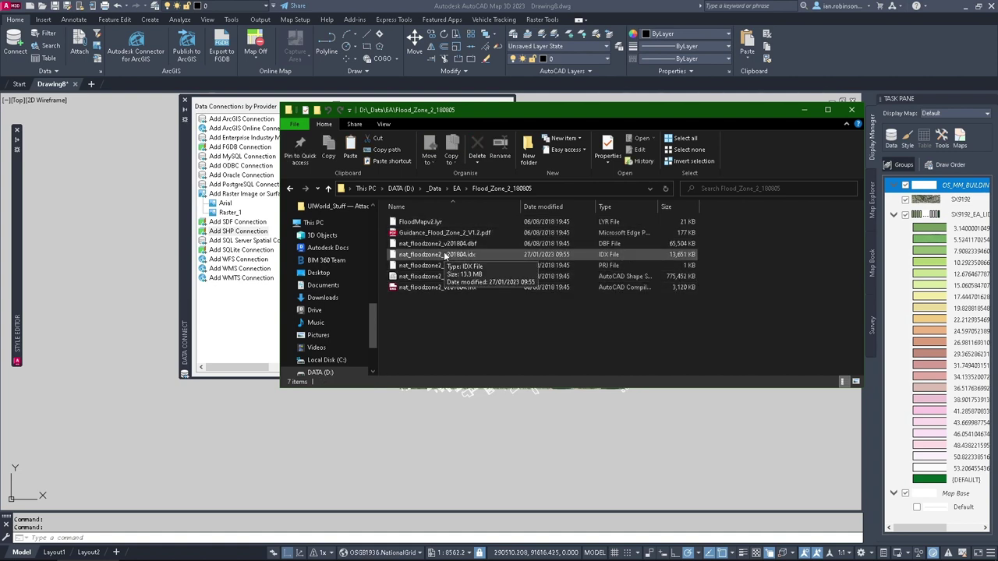
pyautogui.click(261, 320)
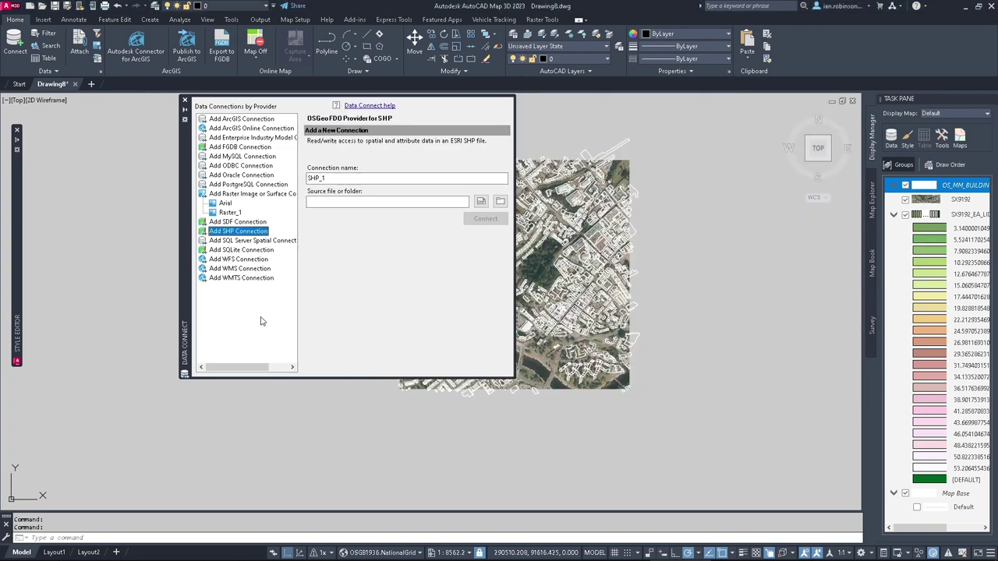
# Name the SHP connection Floodzone2 and connect it to nat_floodzone2_v201804.shp in the Flood_Zone_2_180805 folder
pyautogui.doubleClick(317, 178)
pyautogui.write('Fi')
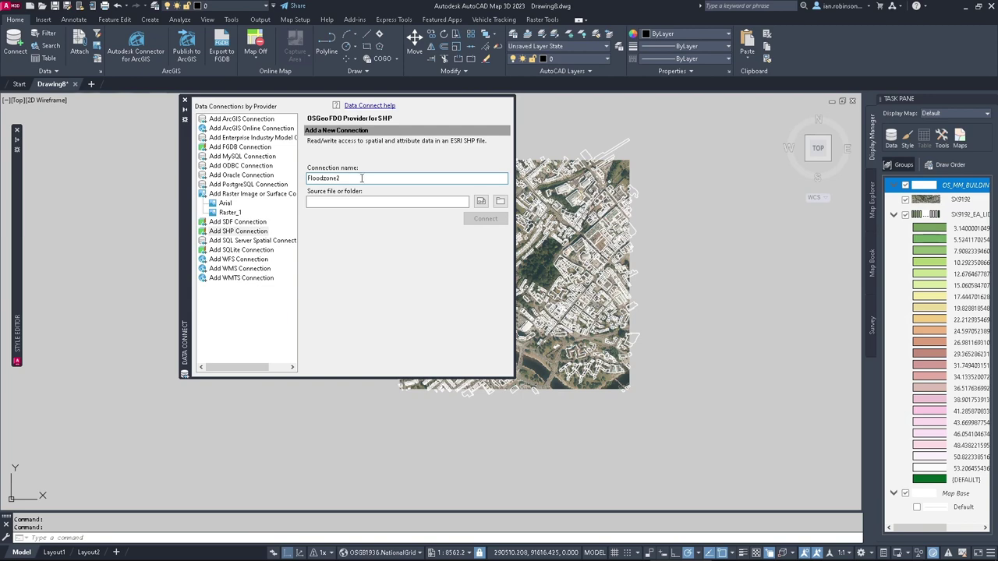
pyautogui.click(477, 201)
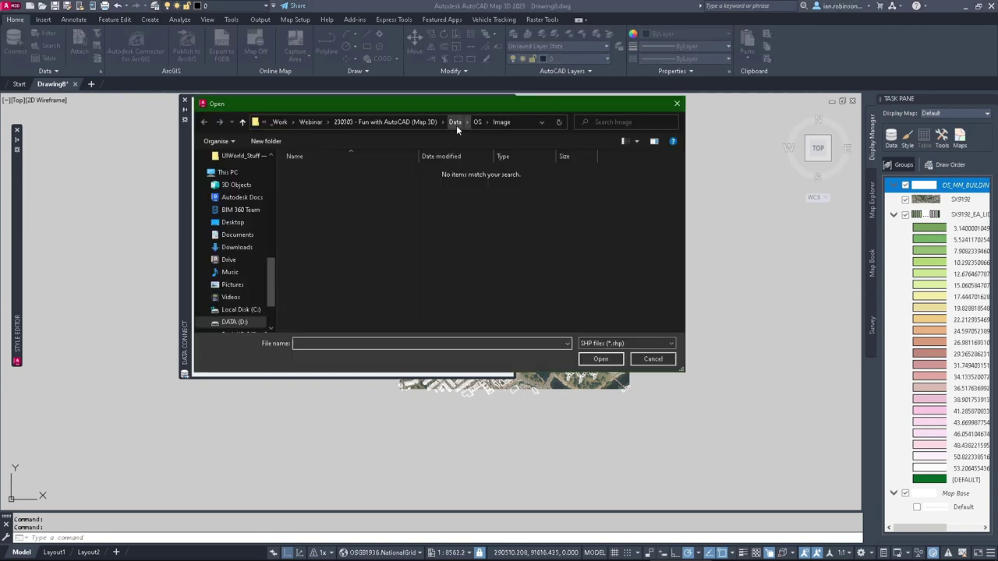
pyautogui.click(473, 122)
pyautogui.click(457, 122)
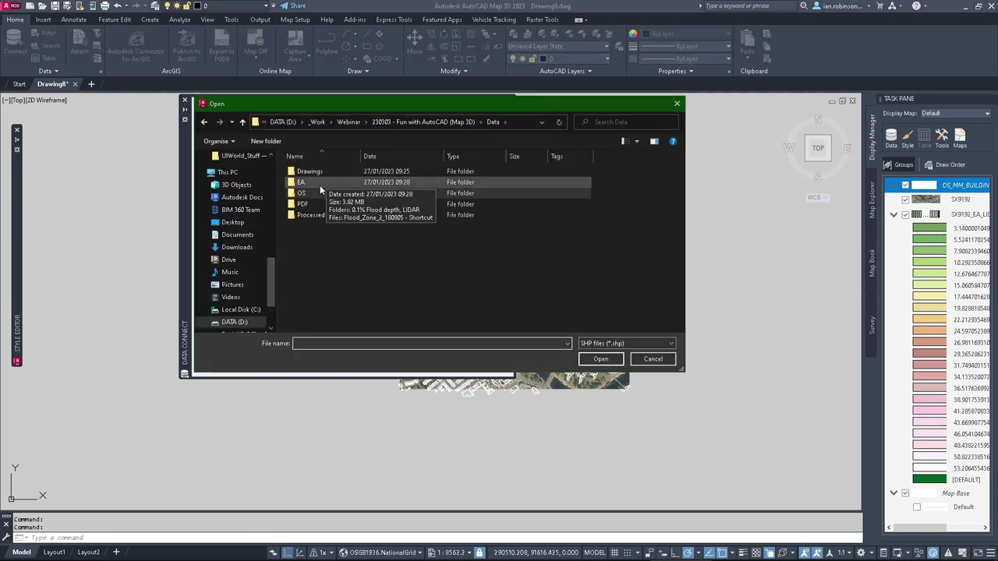
pyautogui.doubleClick(312, 184)
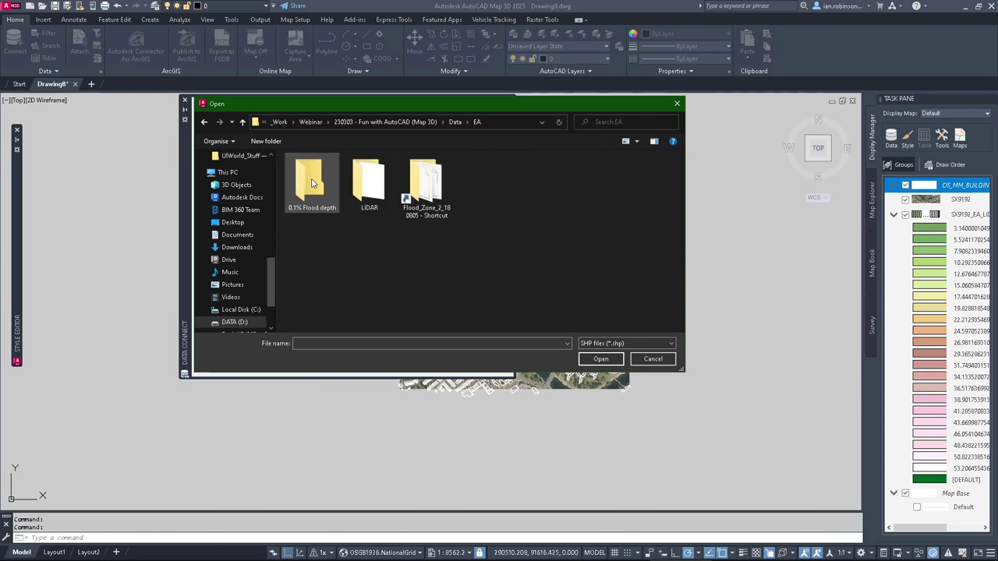
pyautogui.doubleClick(427, 187)
pyautogui.click(335, 171)
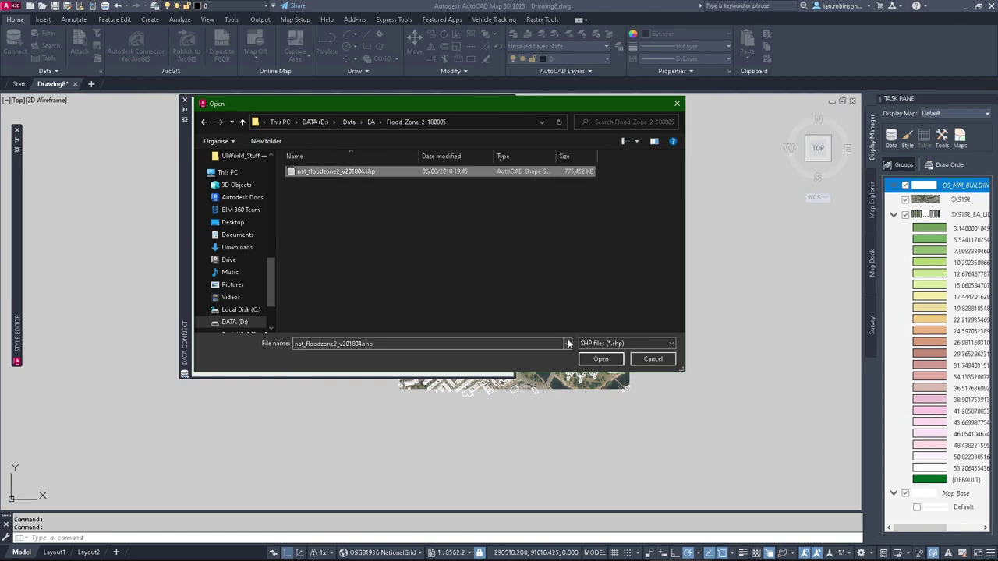
pyautogui.click(600, 359)
pyautogui.click(488, 219)
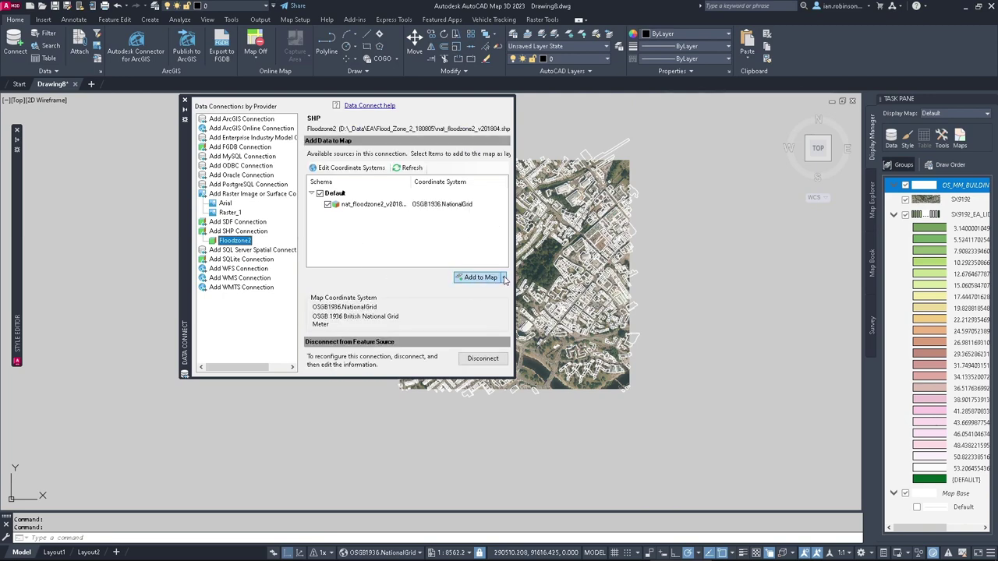
# Add the nat_floodzone2 layer with a query limited to features touching any part of a rectangle around the aerial image, and close the data connections
pyautogui.click(504, 279)
pyautogui.click(499, 303)
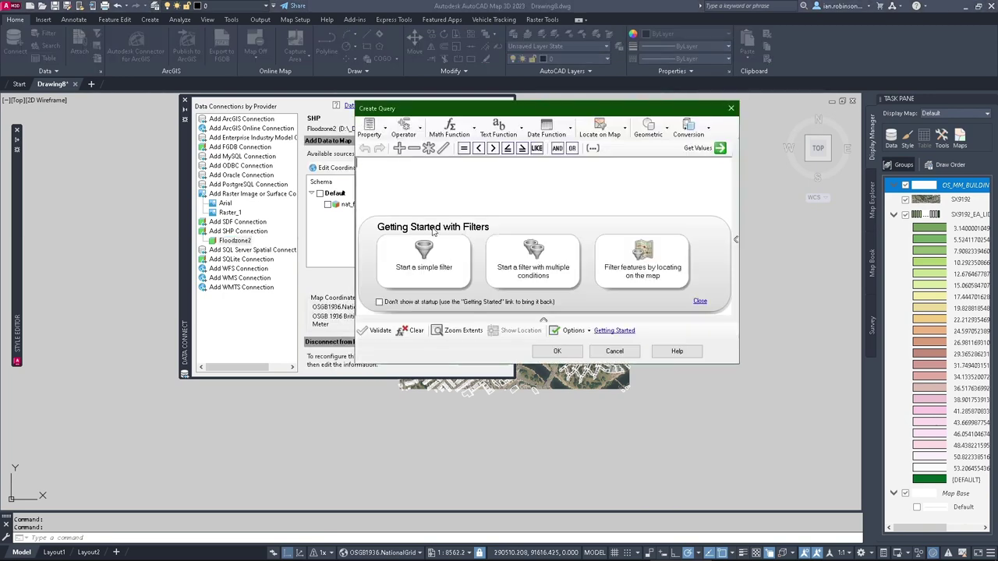
pyautogui.click(607, 131)
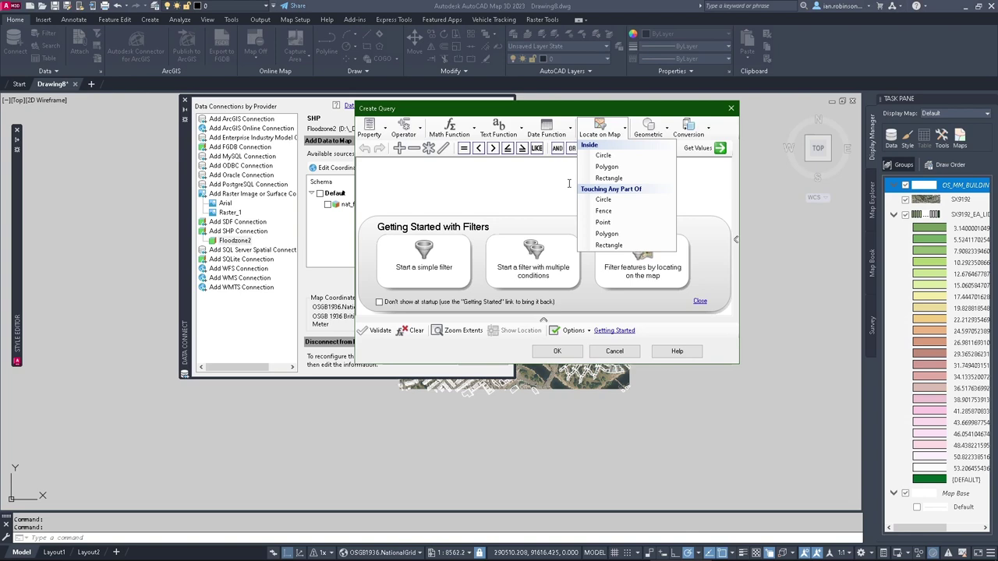
pyautogui.click(599, 246)
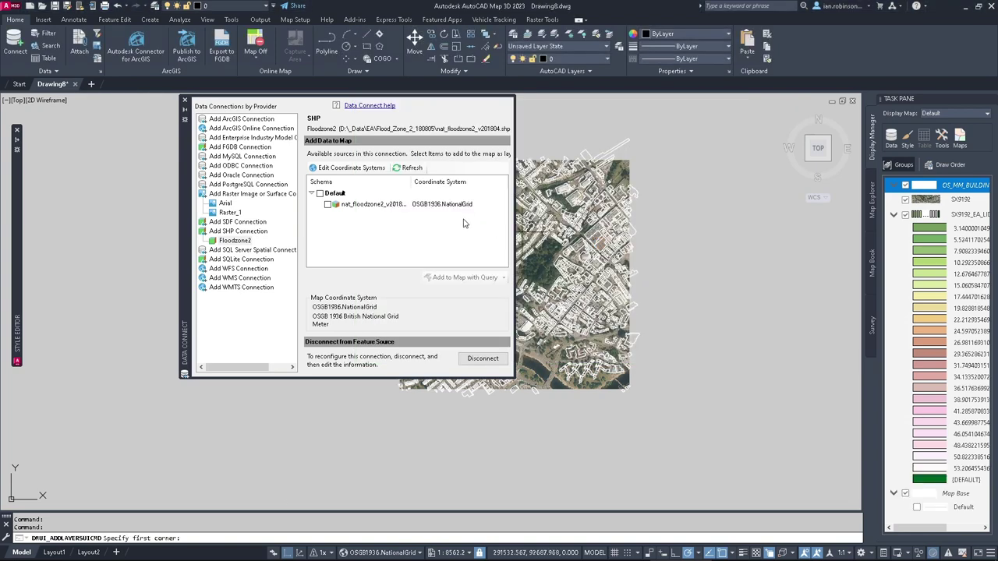
pyautogui.moveTo(526, 178); pyautogui.dragTo(643, 236, button='middle')
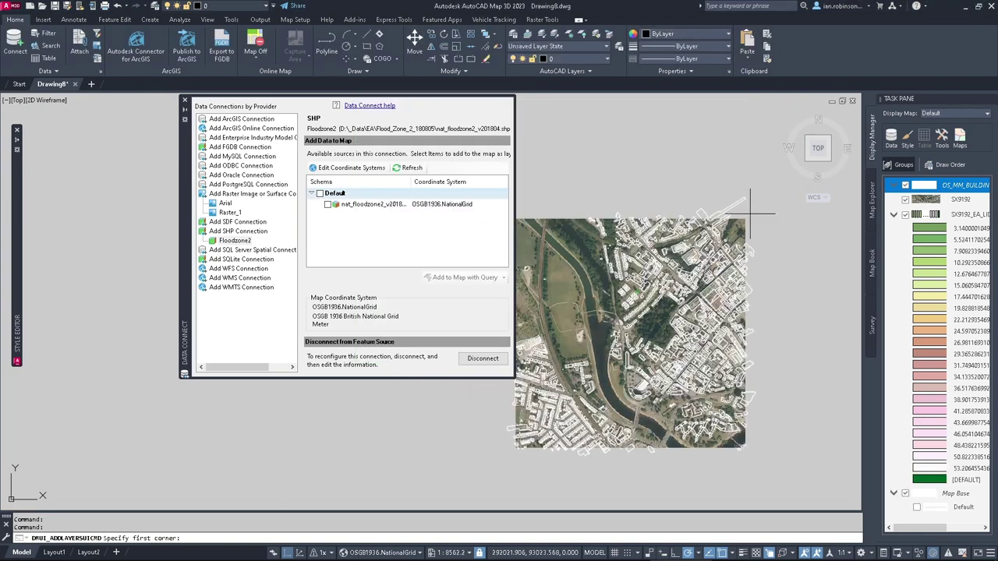
pyautogui.click(750, 215)
pyautogui.moveTo(604, 375); pyautogui.dragTo(757, 296, button='middle')
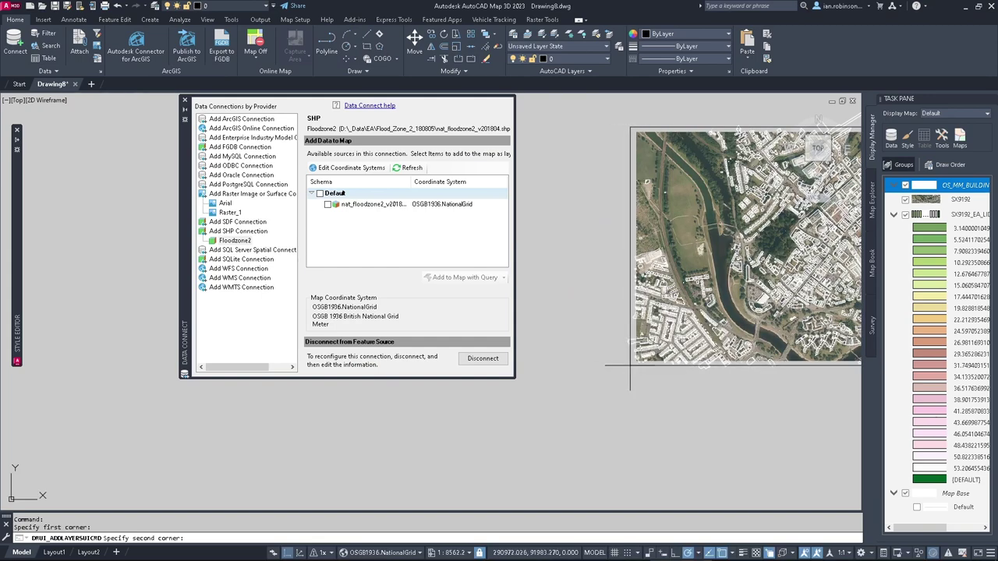
pyautogui.click(635, 396)
pyautogui.click(557, 351)
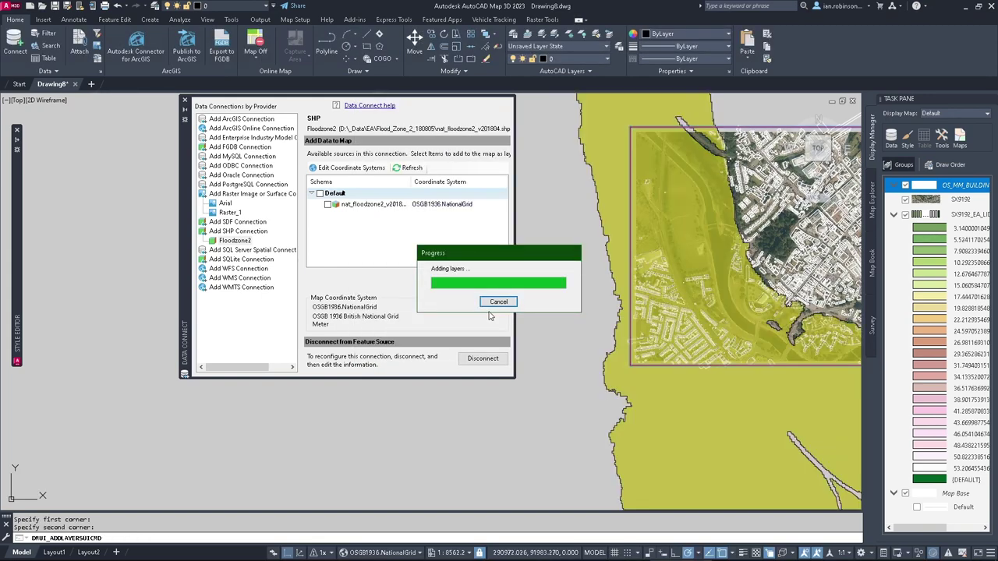
pyautogui.click(185, 100)
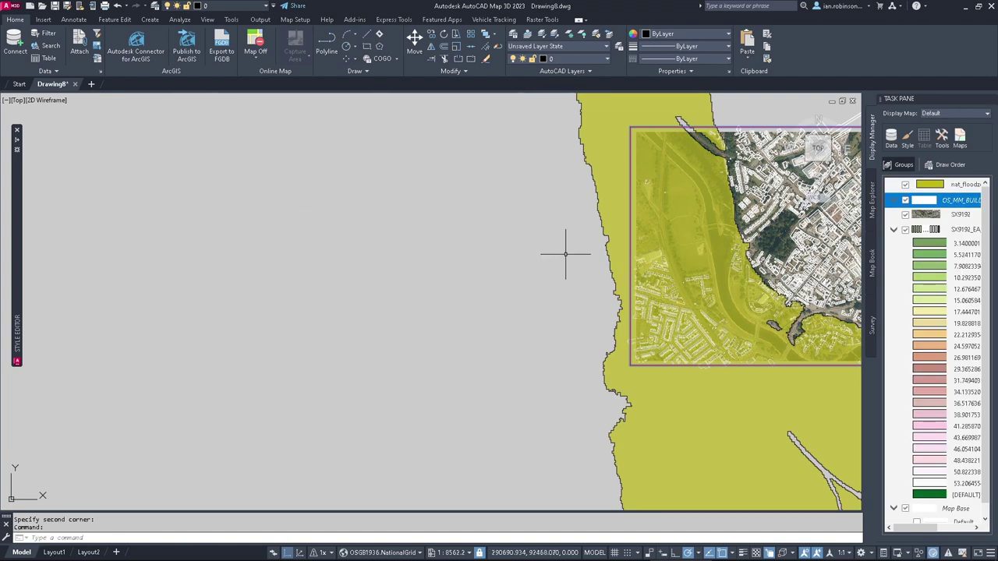
# Style the nat_floodzone2 polygons with a light blue theme-colour fill at transparency 34 and apply it
pyautogui.moveTo(575, 257); pyautogui.dragTo(290, 273, button='middle')
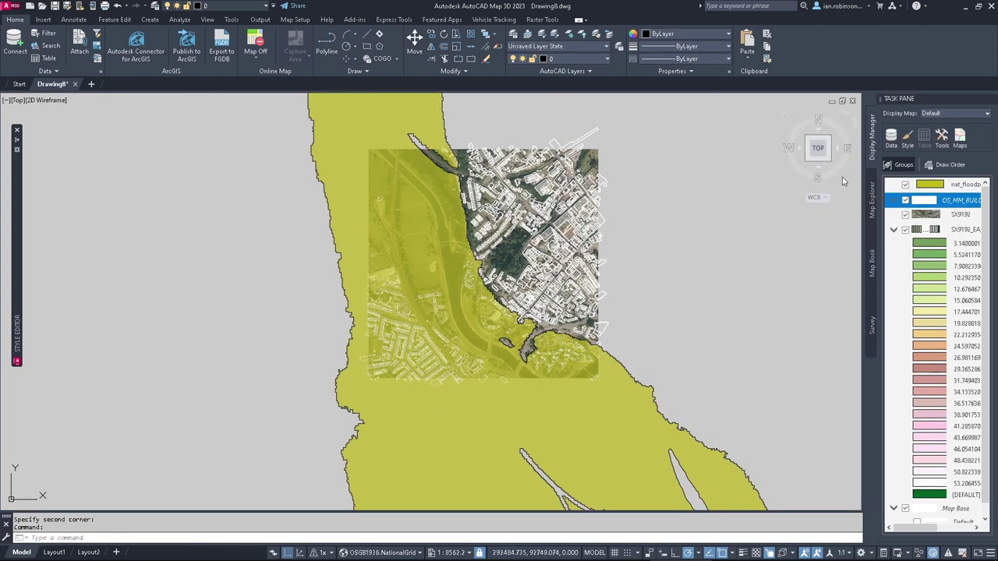
pyautogui.doubleClick(917, 187)
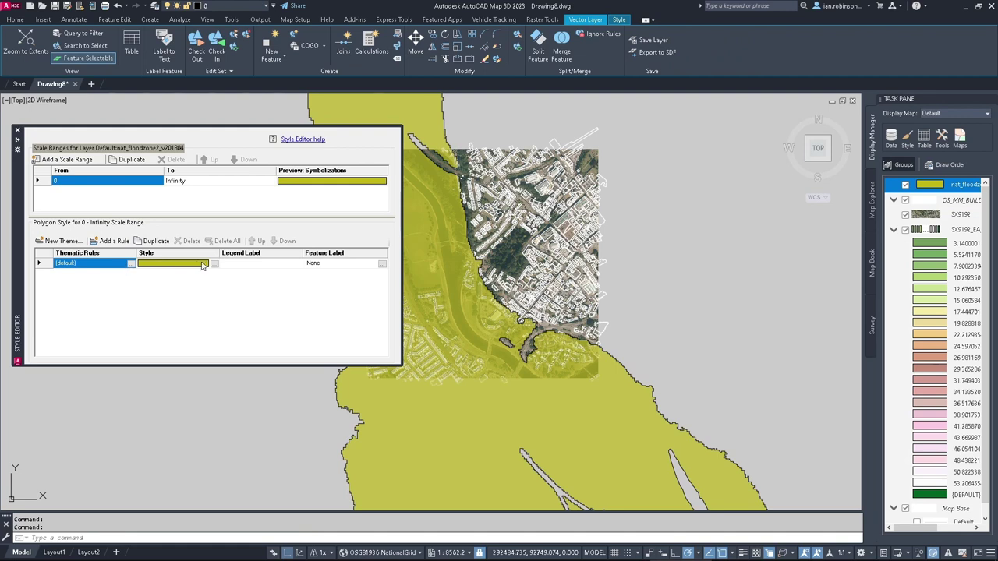
pyautogui.click(214, 265)
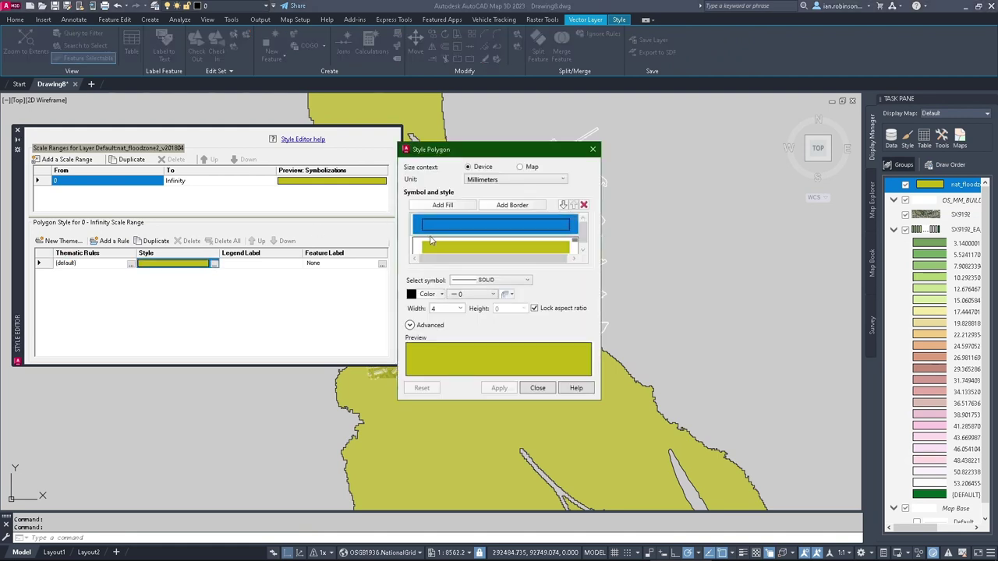
pyautogui.click(446, 250)
pyautogui.click(425, 298)
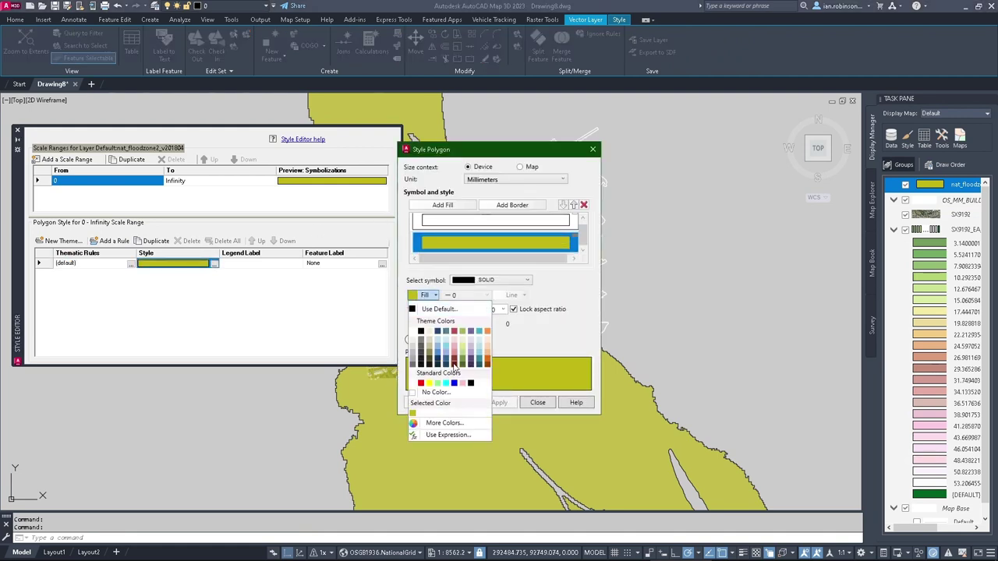
pyautogui.click(445, 363)
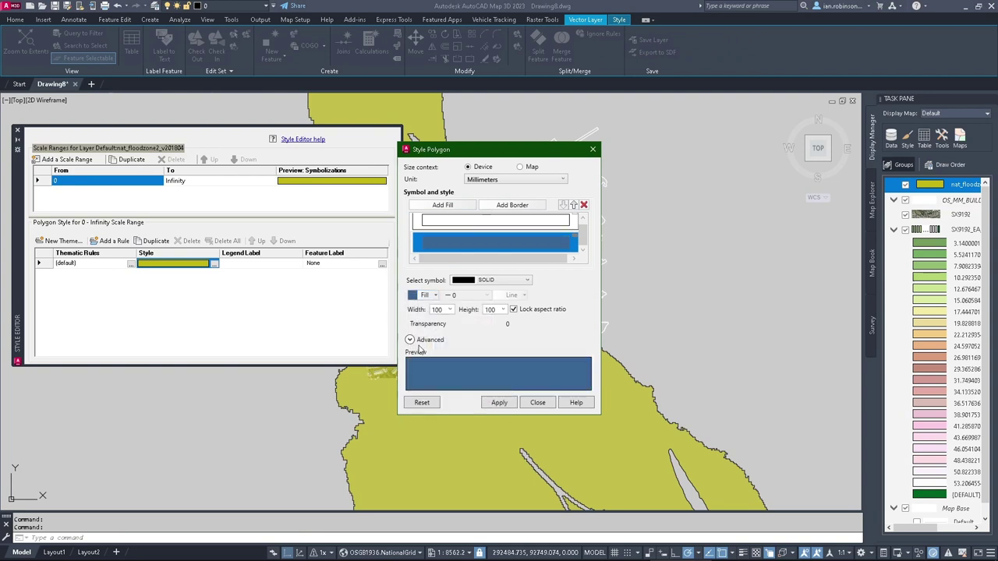
pyautogui.moveTo(429, 324); pyautogui.dragTo(481, 323)
pyautogui.click(427, 295)
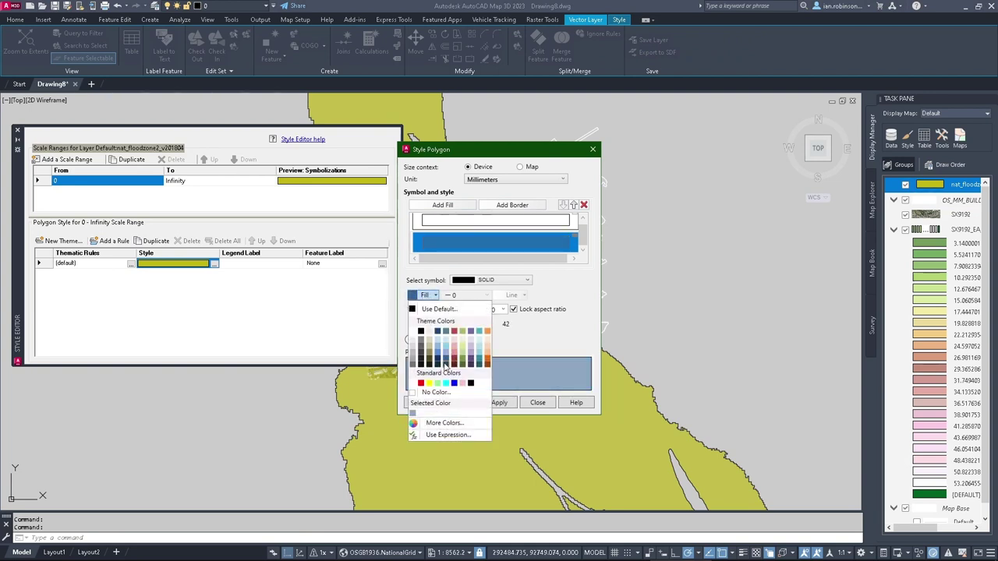
pyautogui.click(438, 363)
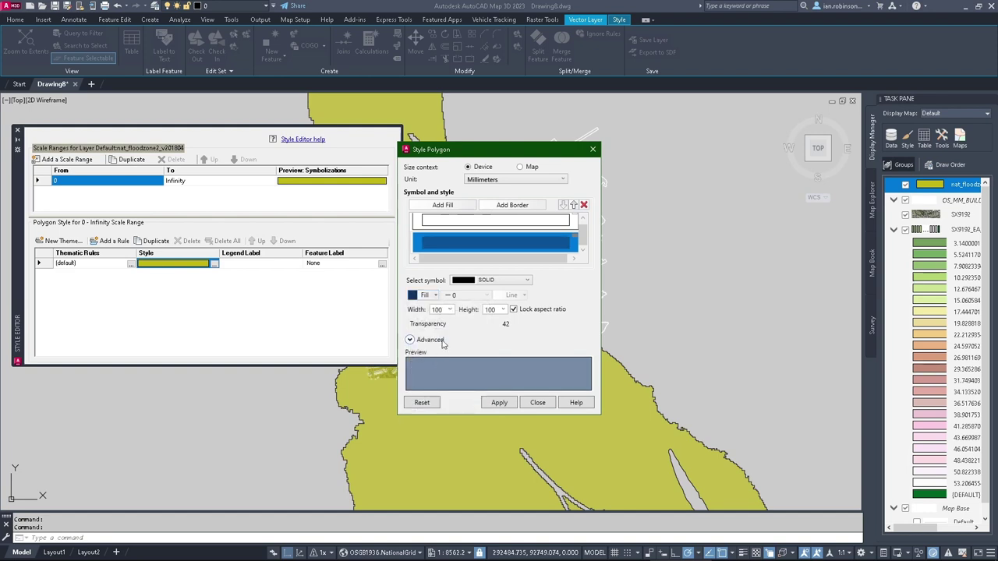
pyautogui.click(428, 295)
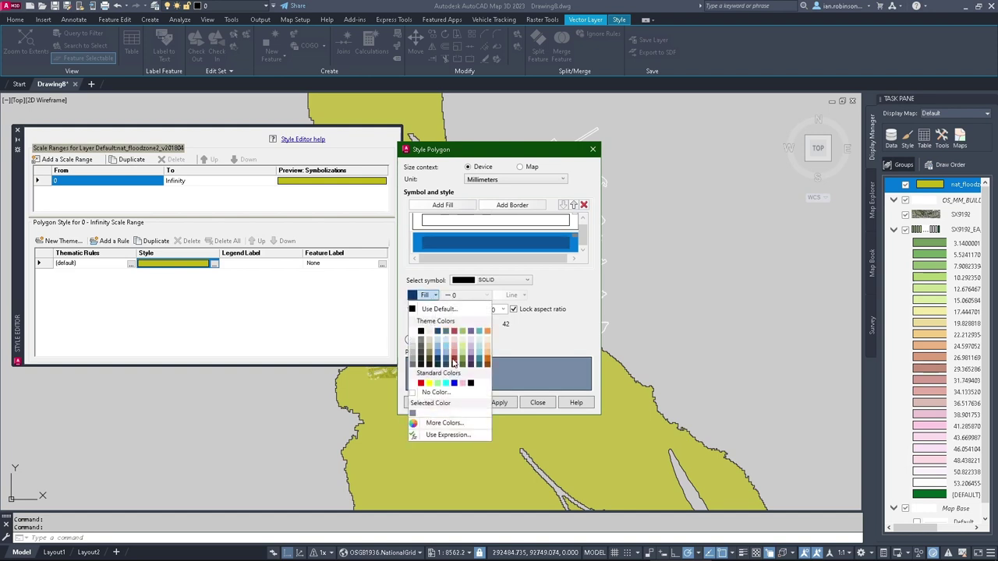
pyautogui.click(438, 357)
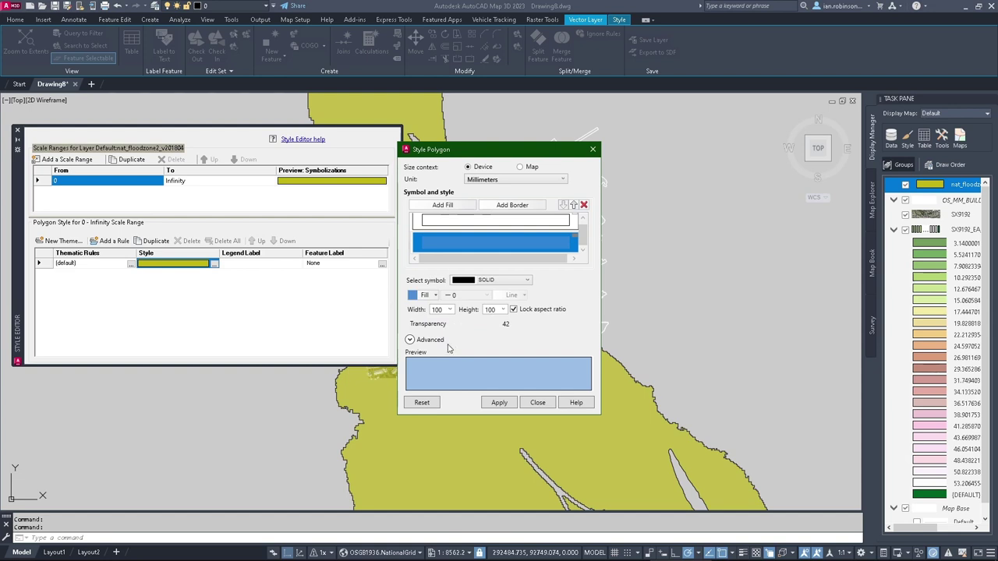
pyautogui.moveTo(438, 325); pyautogui.dragTo(459, 328)
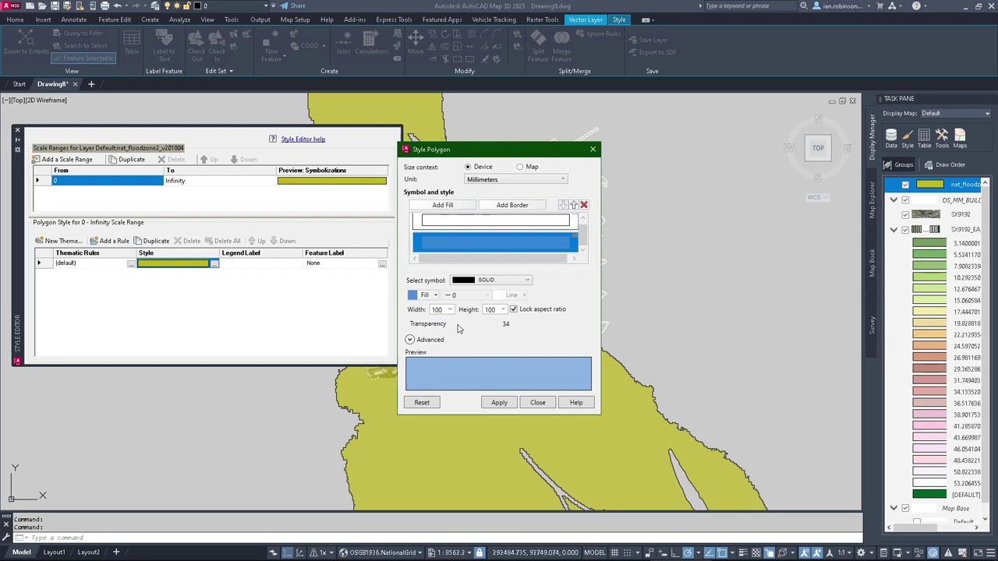
pyautogui.click(499, 402)
# Set the flood zone polygons' border colour to red, apply it and close the style editor
pyautogui.click(478, 226)
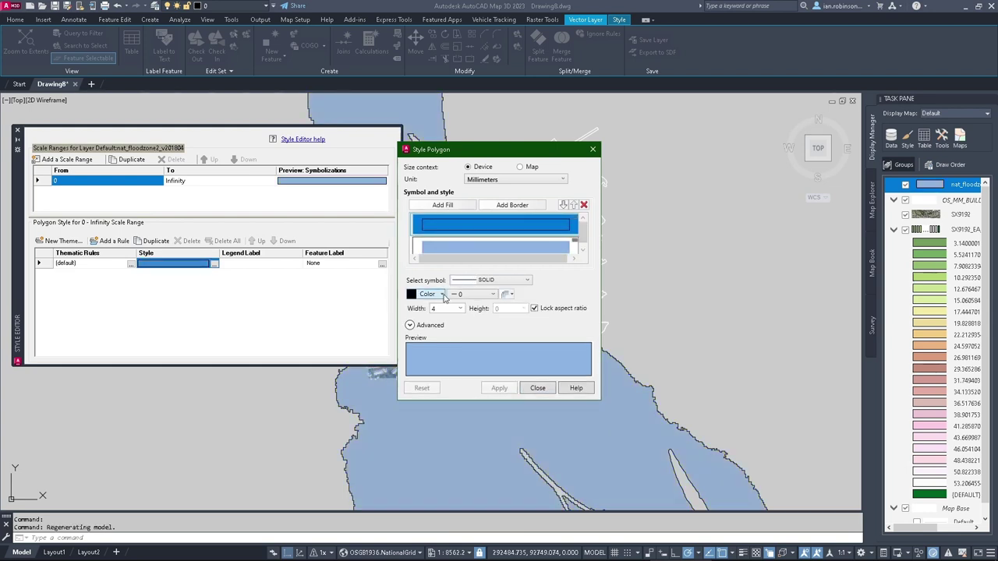
pyautogui.click(429, 294)
pyautogui.click(419, 382)
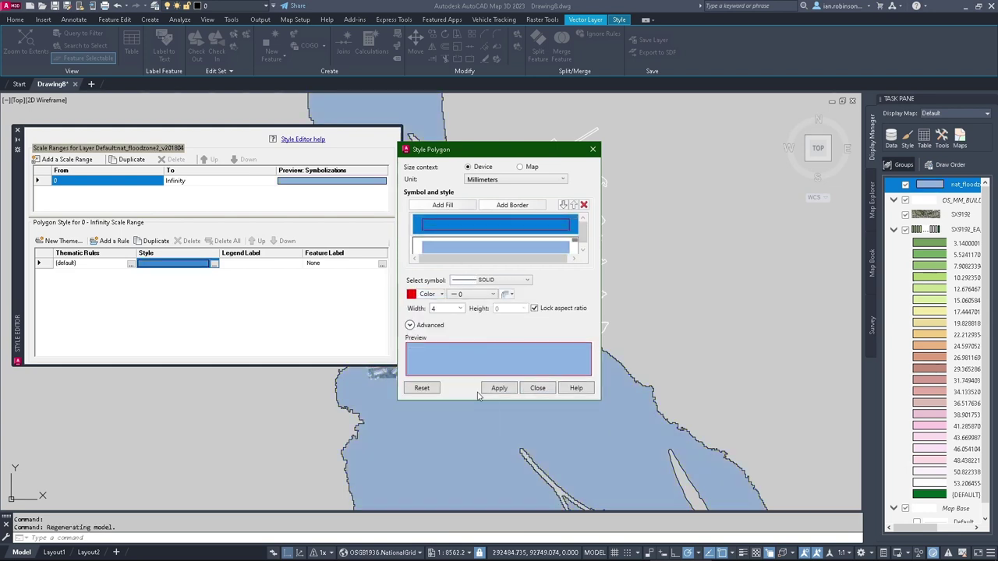
pyautogui.click(499, 387)
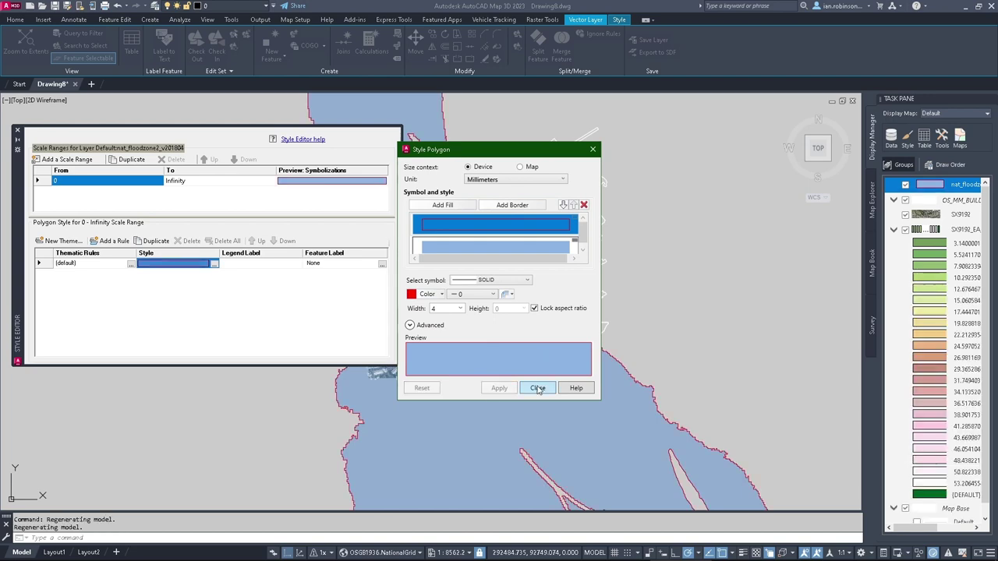
pyautogui.click(537, 389)
pyautogui.moveTo(484, 273); pyautogui.dragTo(565, 277, button='middle')
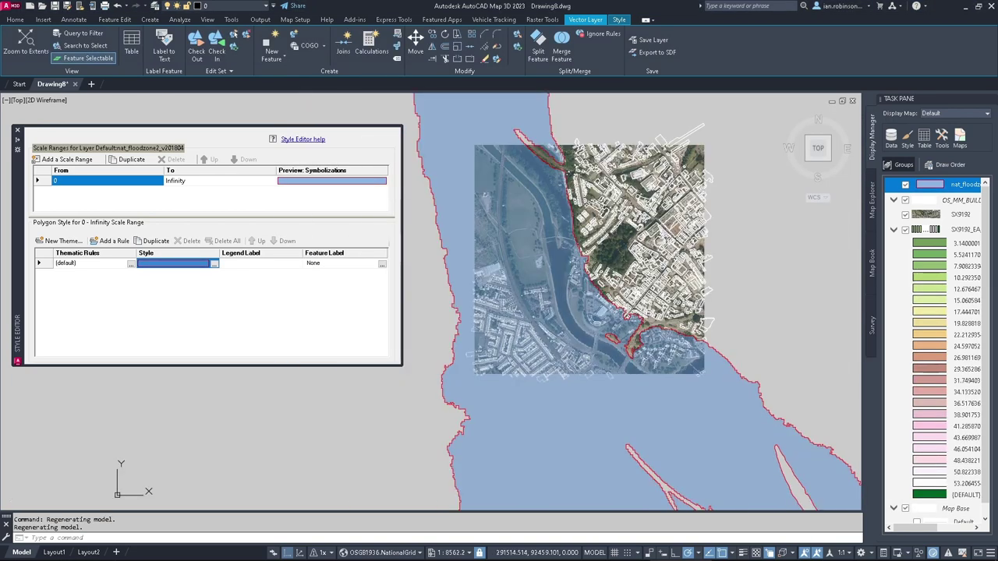
pyautogui.click(18, 130)
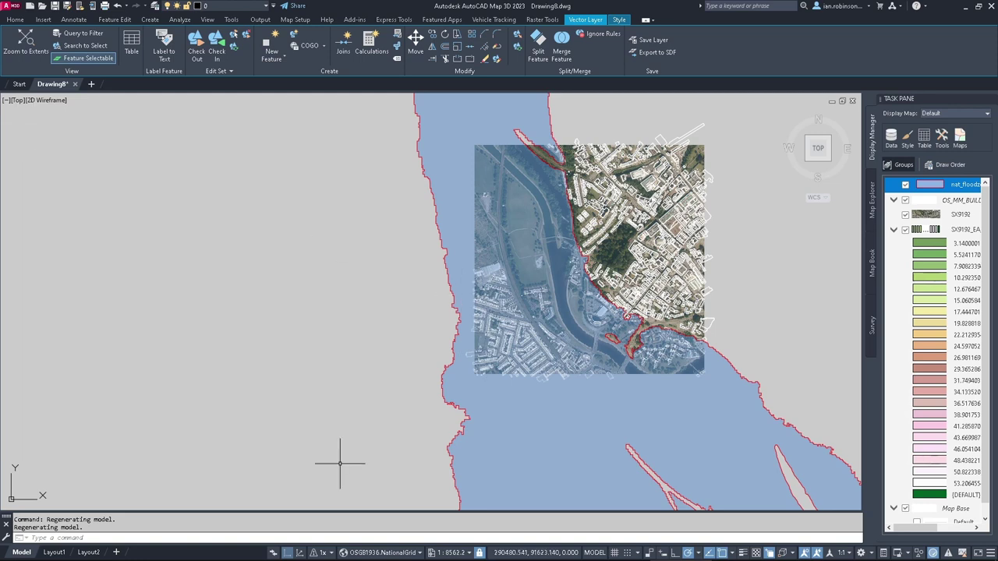
# Switch the map to 3D mode and inspect the flood zone overlay across the terrain and buildings
pyautogui.click(301, 554)
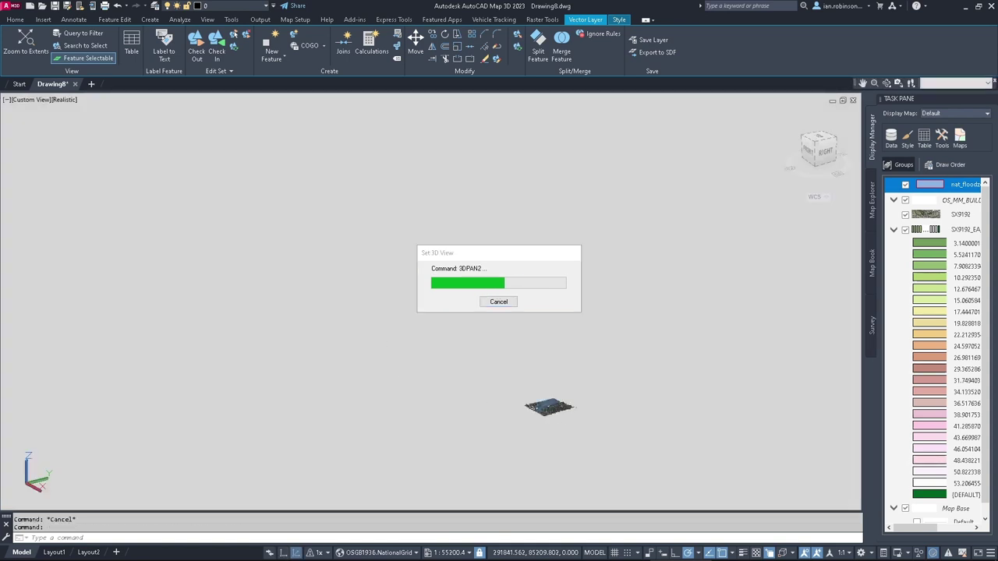
pyautogui.scroll(8, 459, 351)
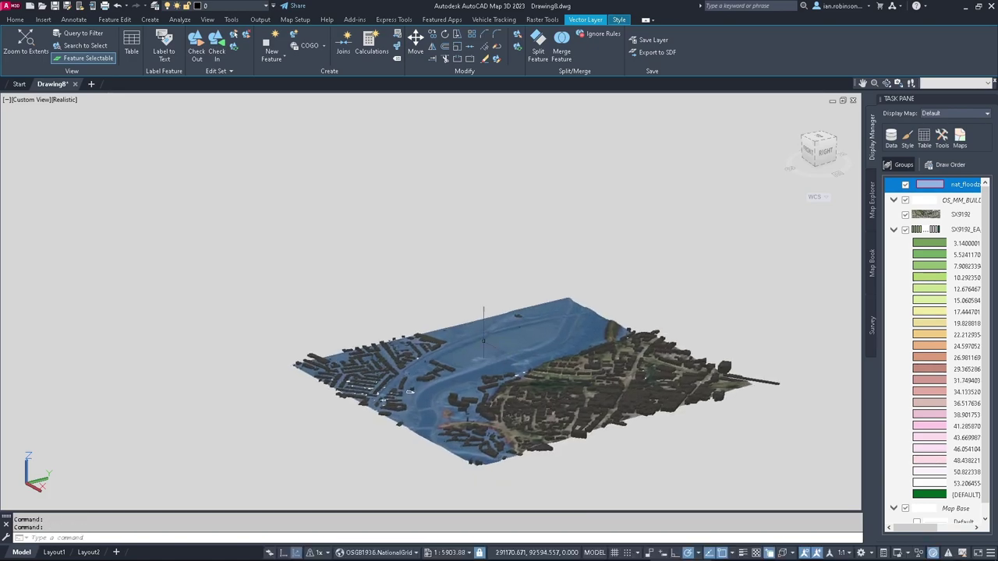
pyautogui.keyDown('shift'); pyautogui.moveTo(453, 376); pyautogui.dragTo(328, 360, button='middle'); pyautogui.keyUp('shift')
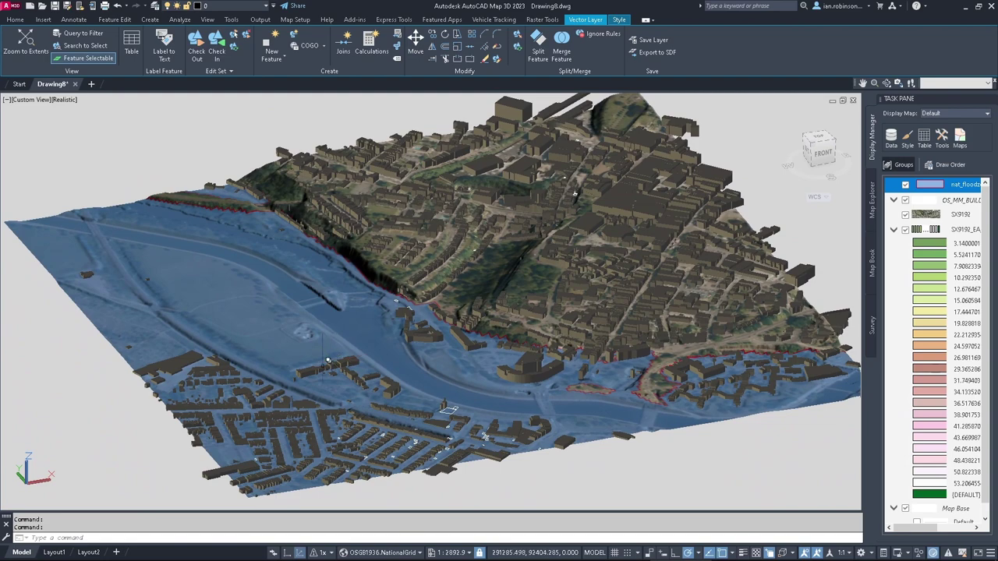
# Return the map to 2D mode and turn off the nat_floodzone2 layer
pyautogui.click(289, 553)
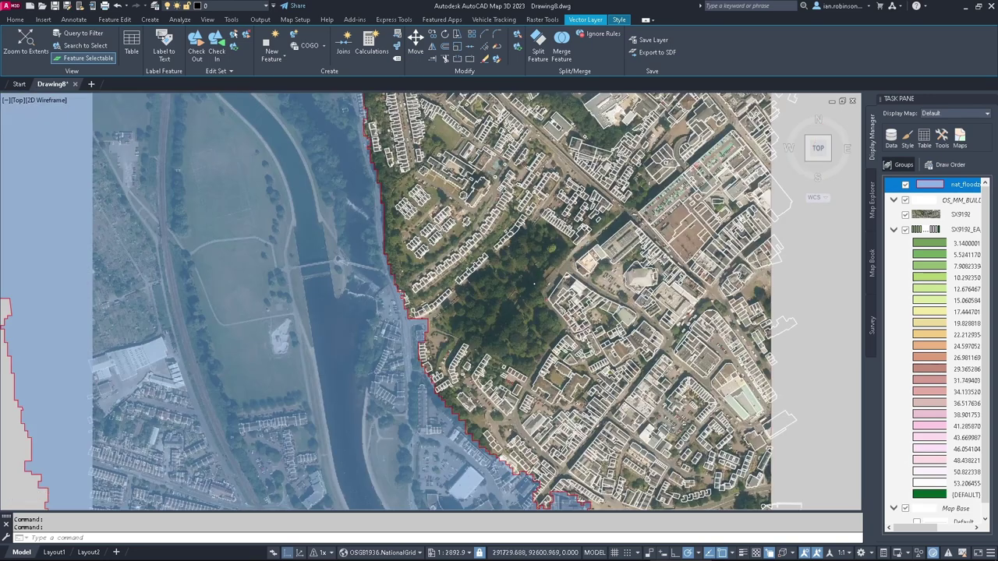
pyautogui.scroll(-4, 583, 265)
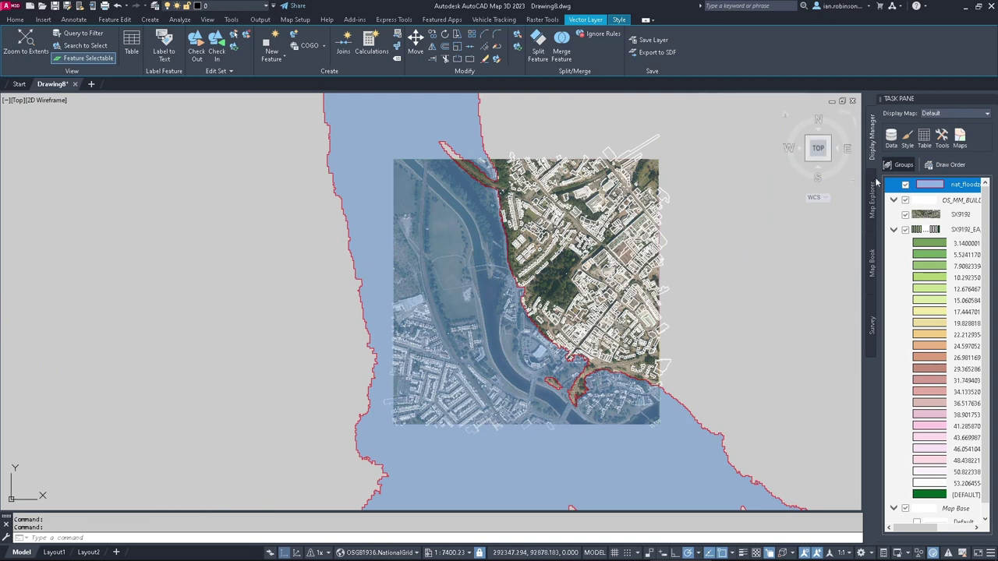
pyautogui.click(906, 185)
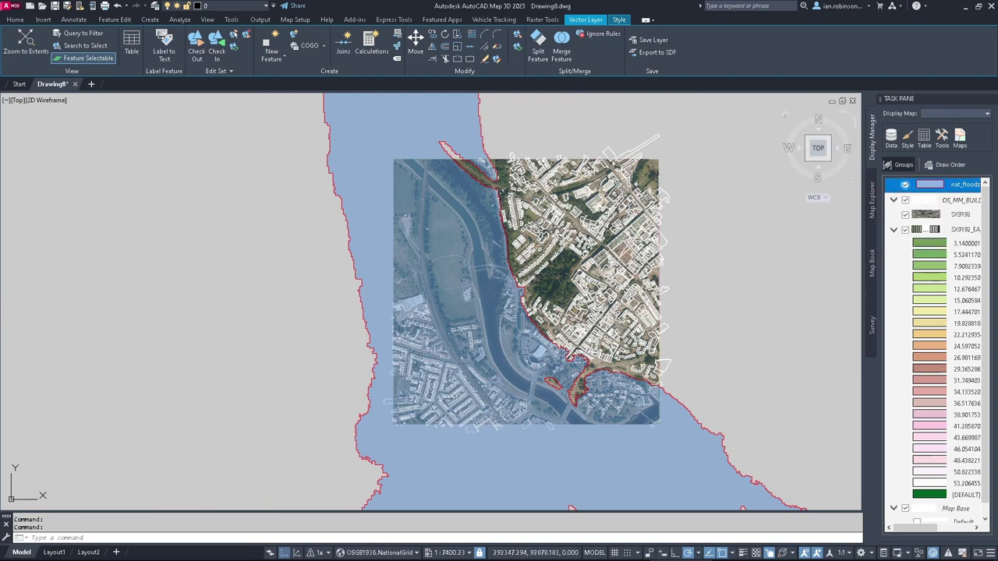
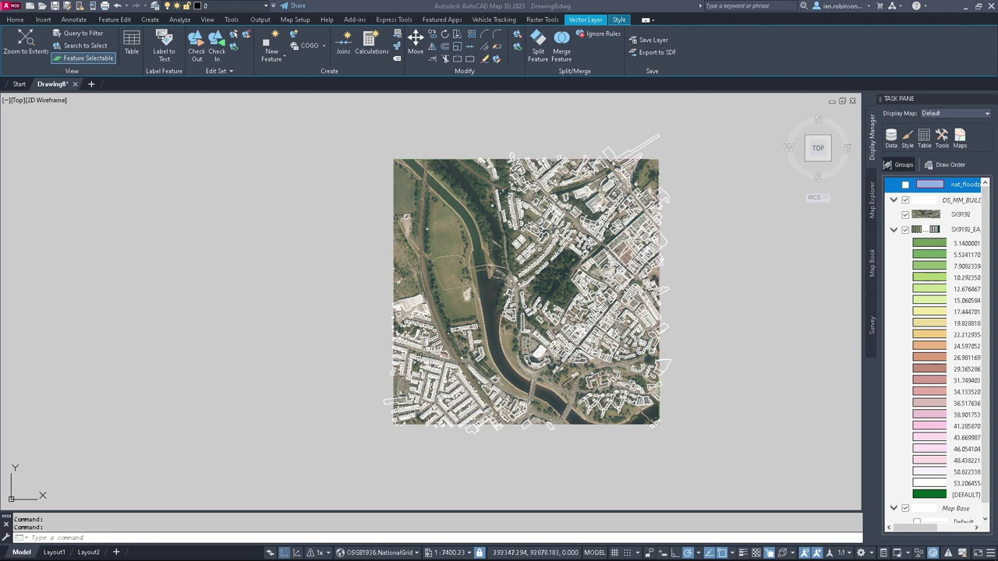
# Switch to the Defra Data Services page, copy the Risk of Flooding from Surface Water Depth: 0.1 percent annual chance WMS link, and return to the map
pyautogui.moveTo(0, 140); pyautogui.dragTo(467, 63)
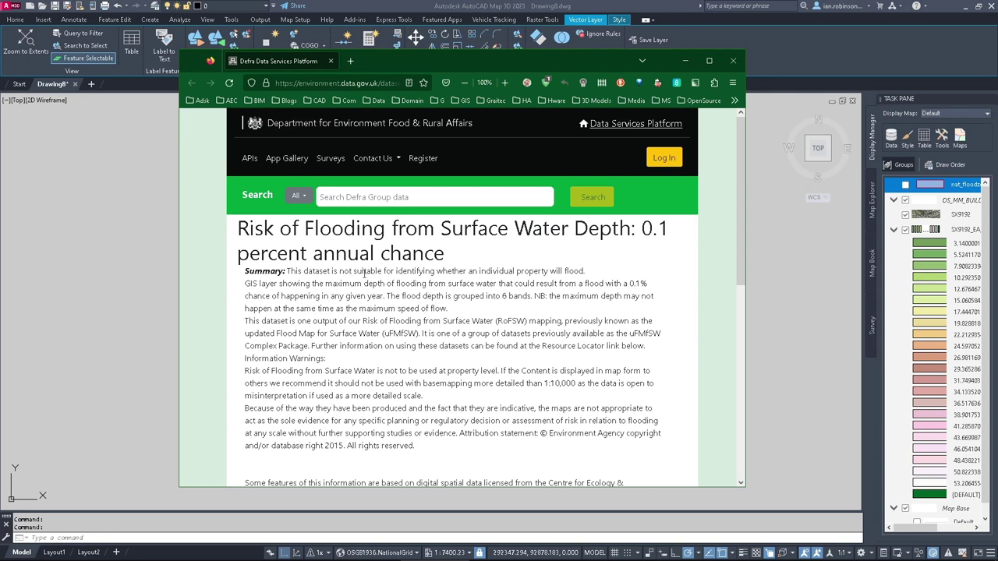
pyautogui.scroll(-8, 461, 273)
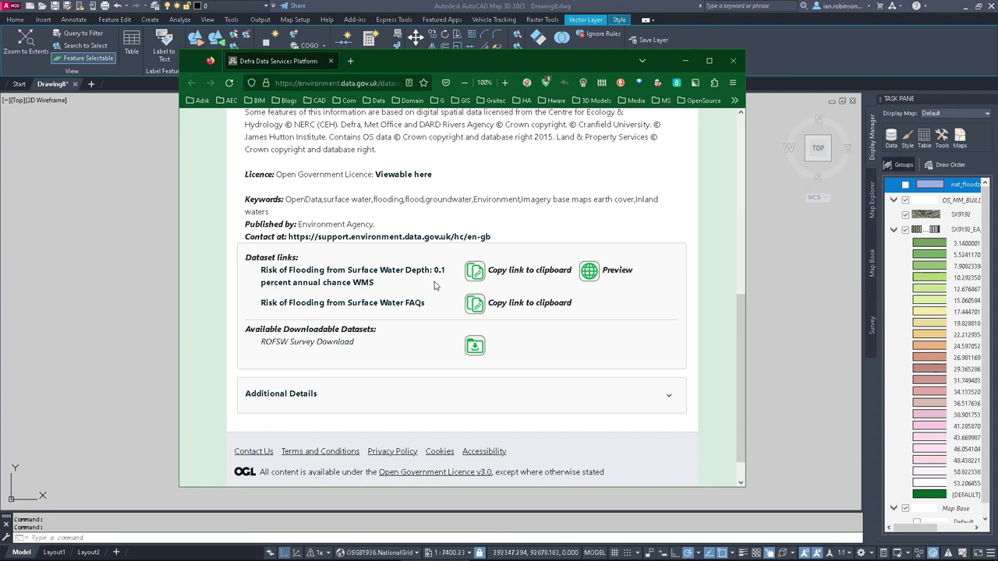
pyautogui.click(357, 291)
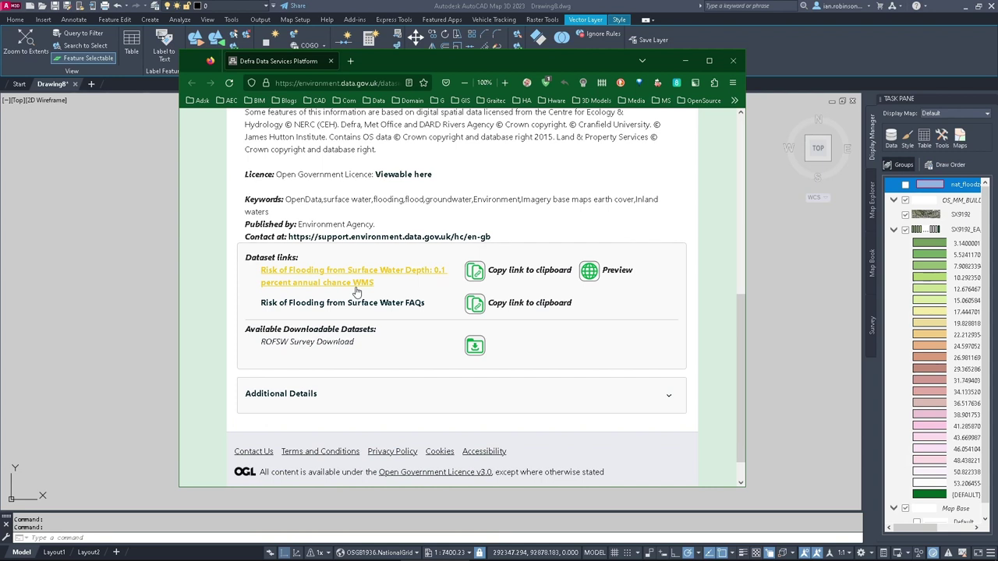
pyautogui.click(475, 271)
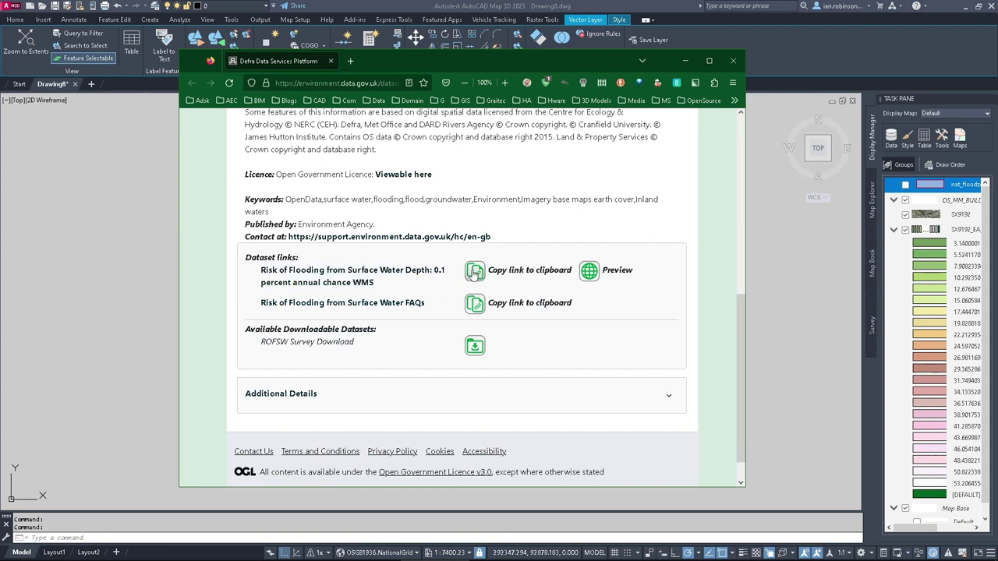
pyautogui.click(688, 62)
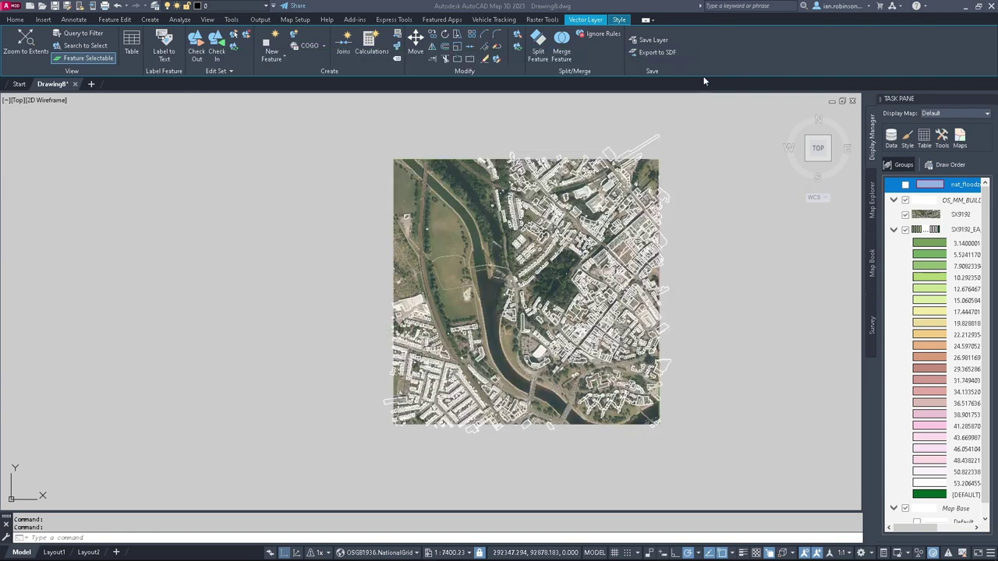
# Start a new WMS data connection and name it "Flood depth 0.1"
pyautogui.click(891, 137)
pyautogui.click(916, 147)
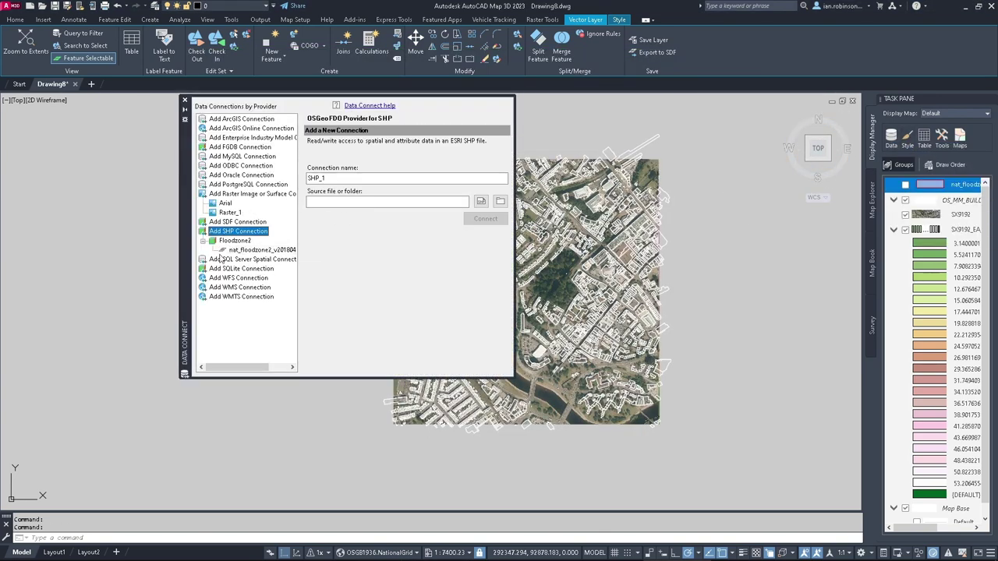
pyautogui.click(234, 287)
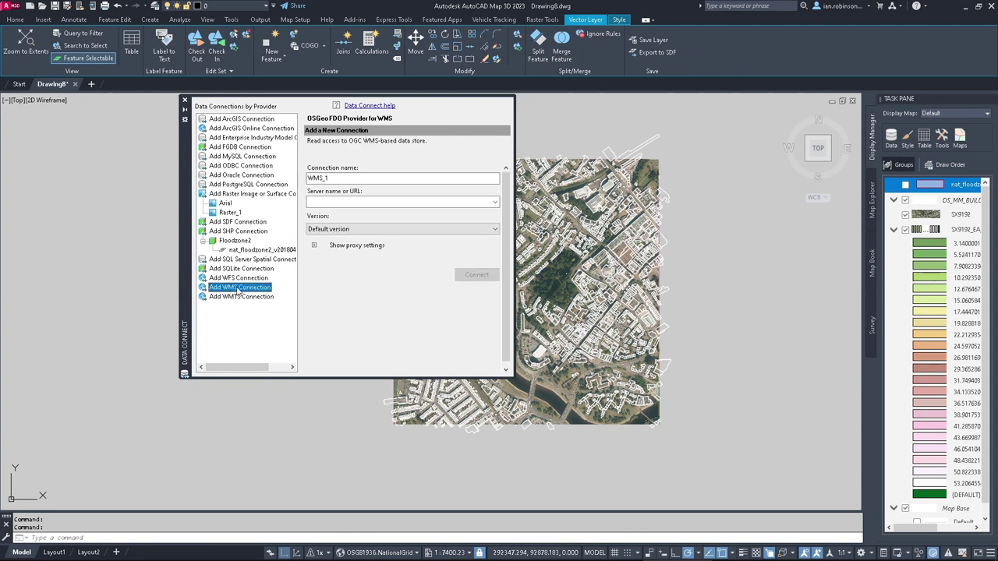
pyautogui.click(234, 280)
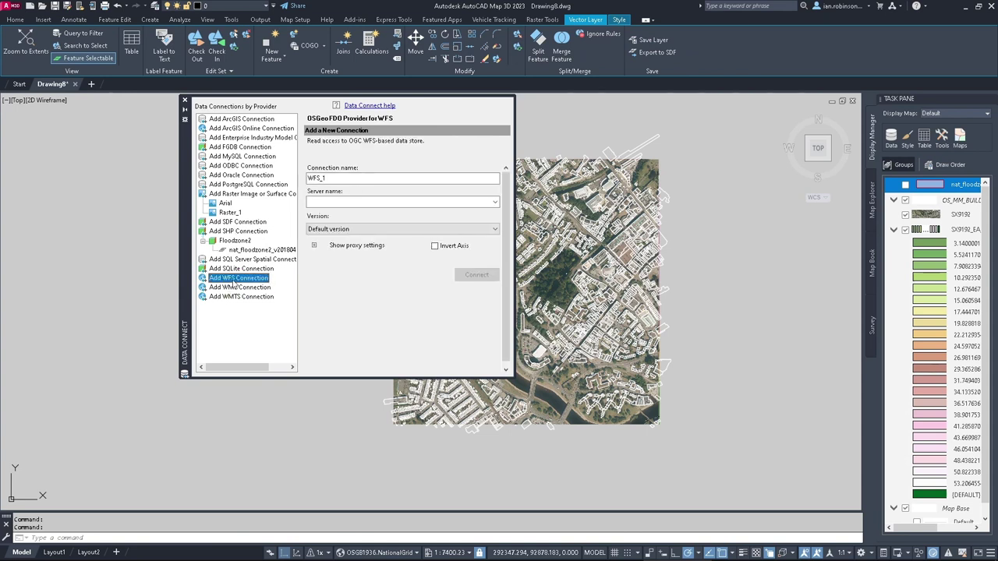
pyautogui.click(235, 288)
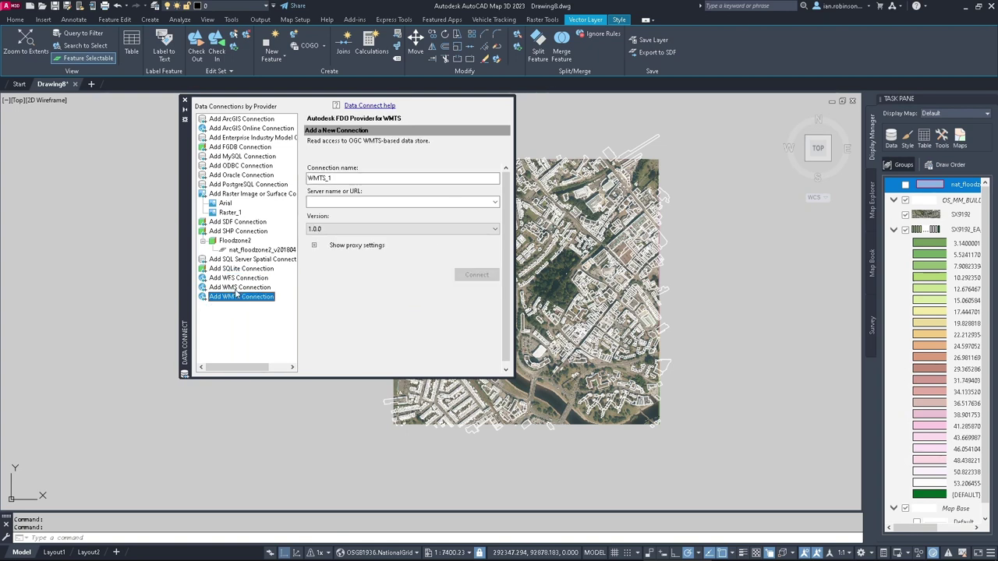
pyautogui.press('Tab')
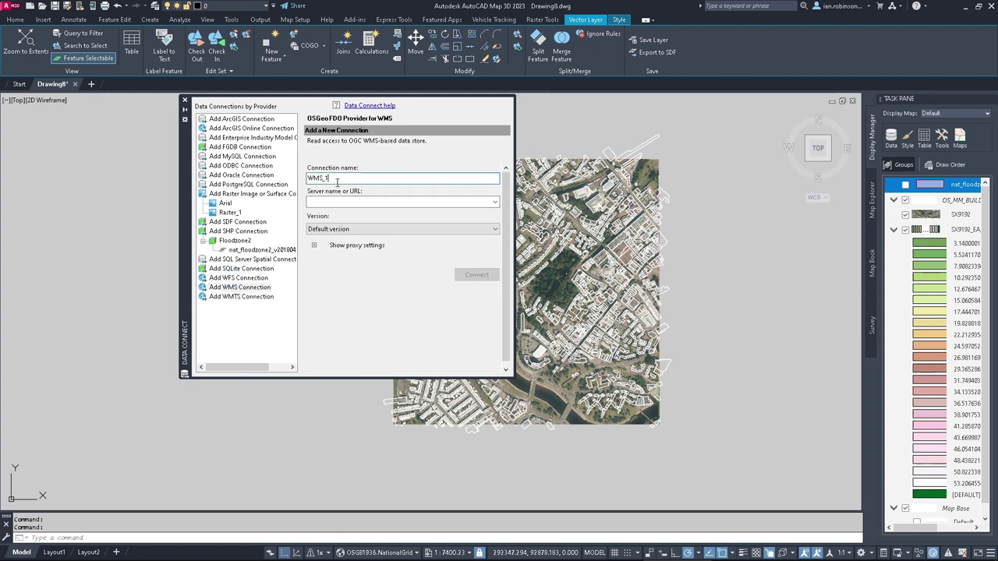
pyautogui.write('Flood depth 1')
# Paste the copied surface water depth 0.1 percent WMS link as the server URL and connect without entering credentials
pyautogui.click(435, 202)
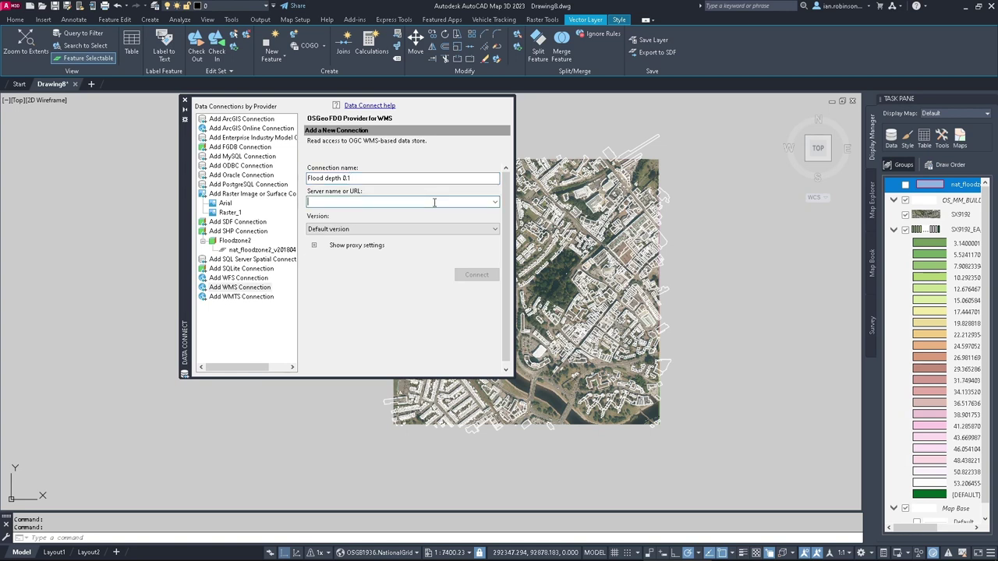
pyautogui.hotkey('ctrl', 'v')
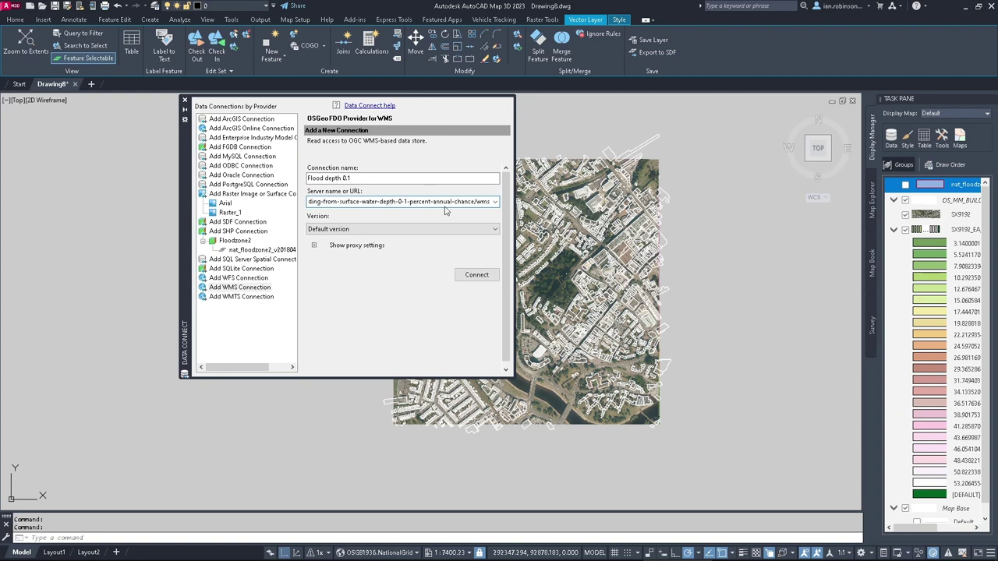
pyautogui.click(478, 276)
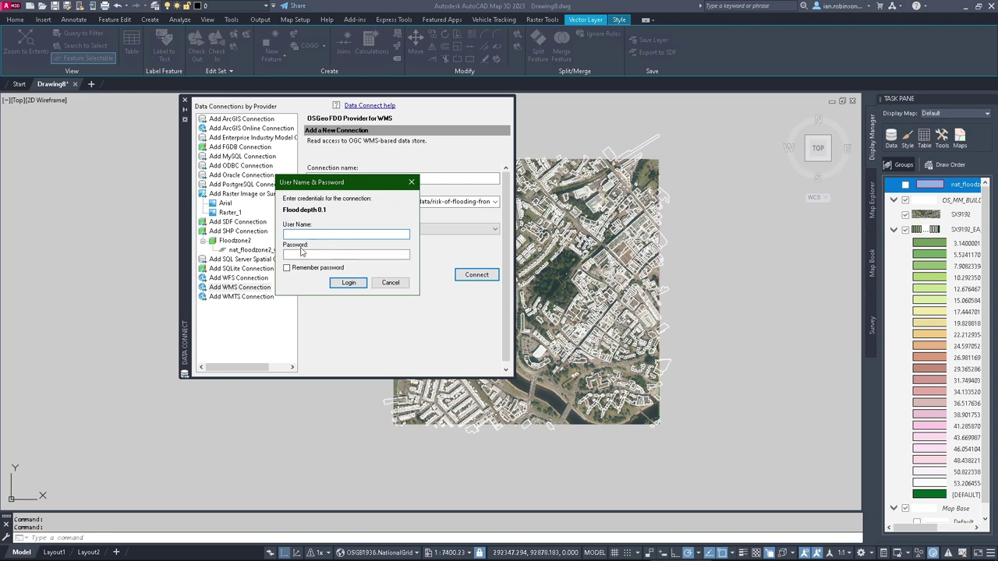
pyautogui.click(347, 283)
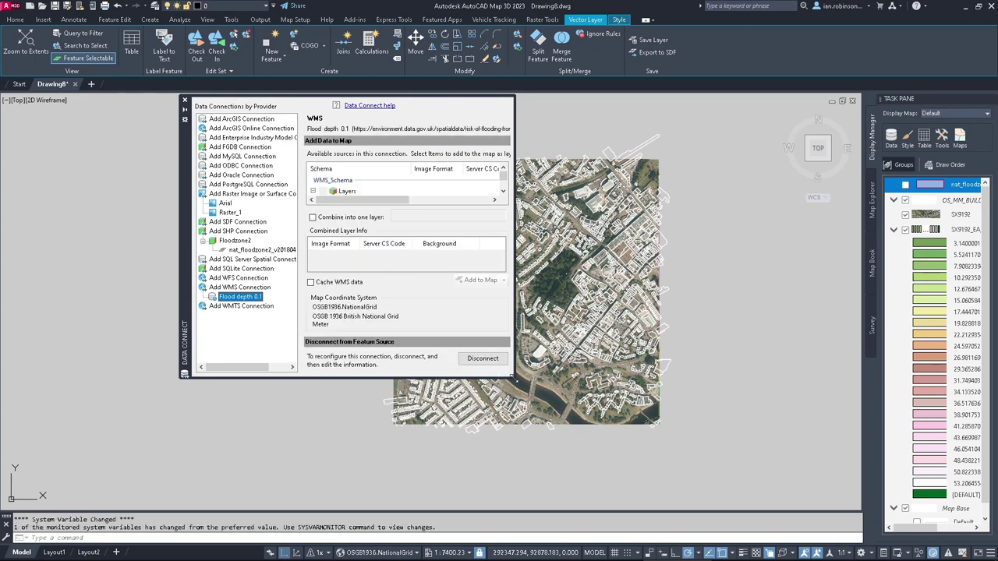
# Add only the Risk_of_Flooding_from_Surface_Water depth layer from the WMS connection to the map and close Data Connect
pyautogui.moveTo(515, 380); pyautogui.dragTo(660, 474)
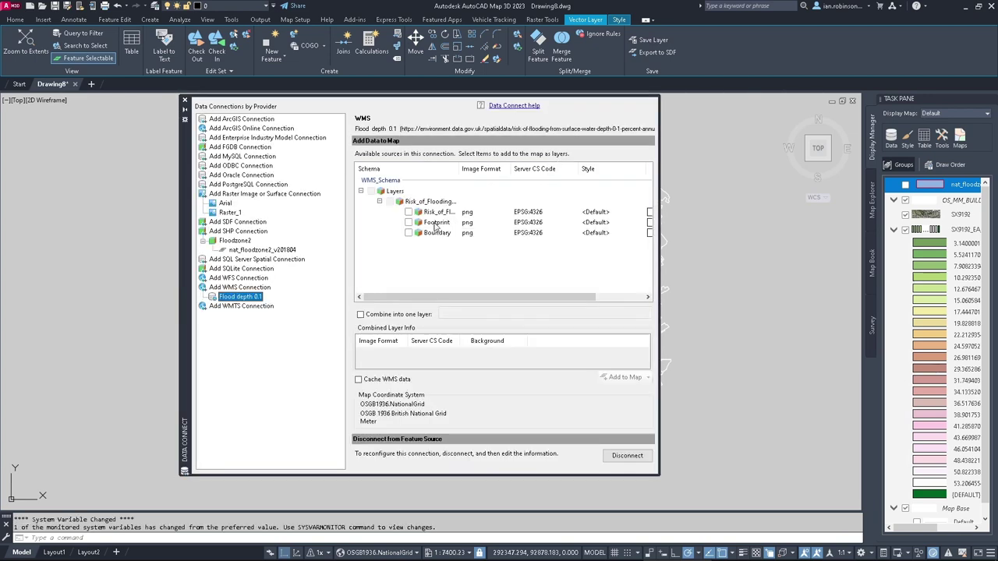
pyautogui.moveTo(461, 168); pyautogui.dragTo(534, 169)
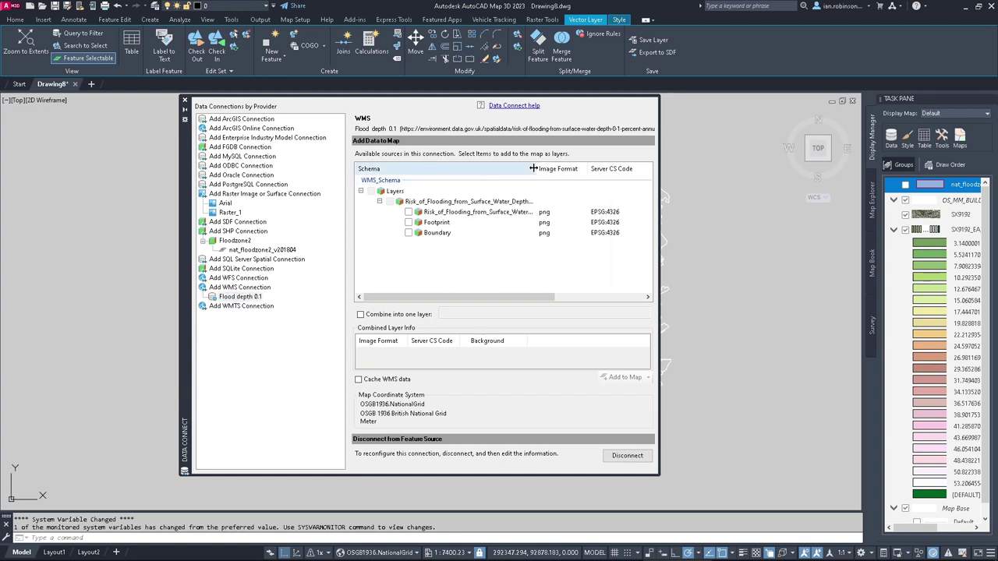
pyautogui.click(409, 213)
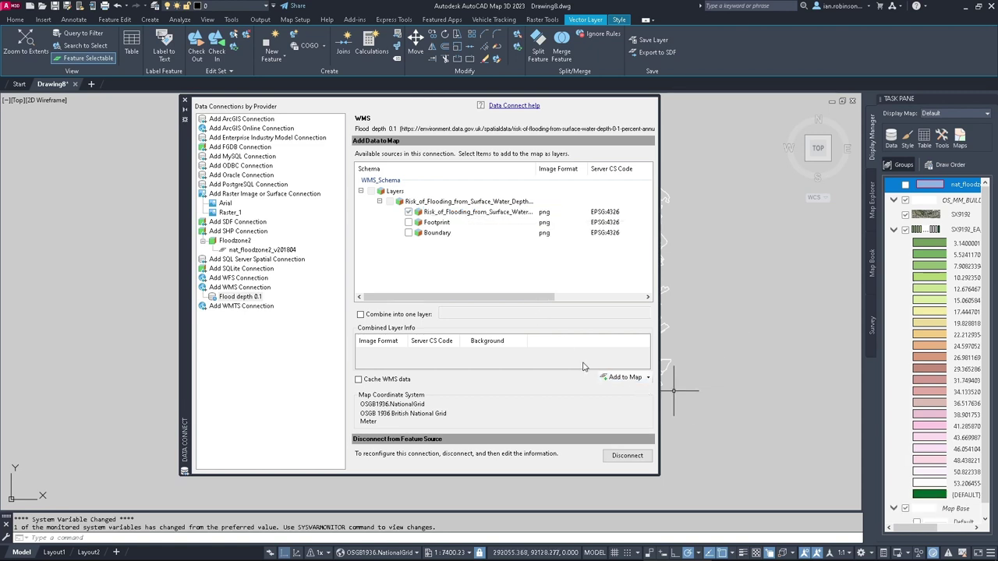
pyautogui.click(625, 377)
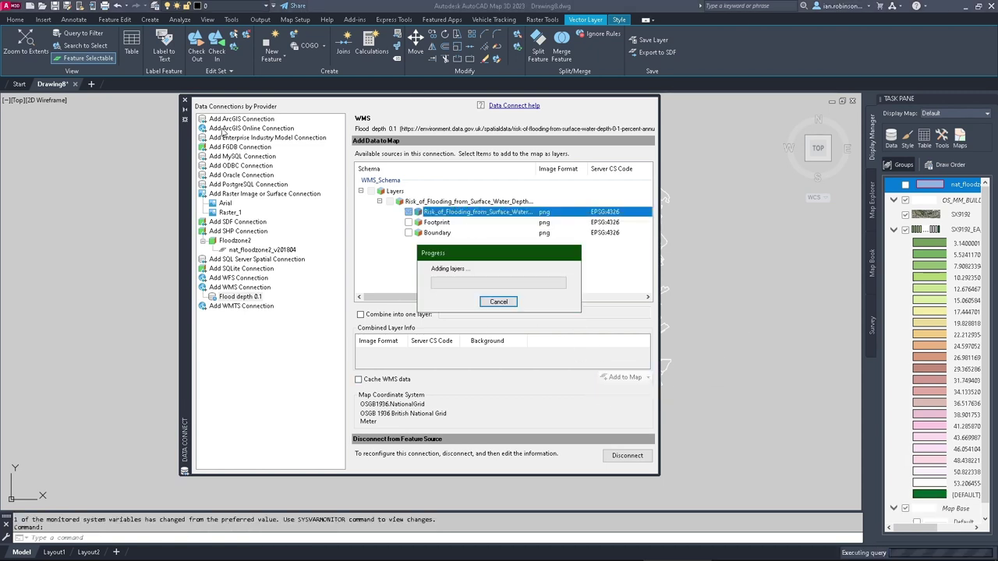
pyautogui.click(186, 103)
# Examine the surface water flood depth layer over the aerial image and buildings and across the countryside to the west
pyautogui.scroll(2, 491, 252)
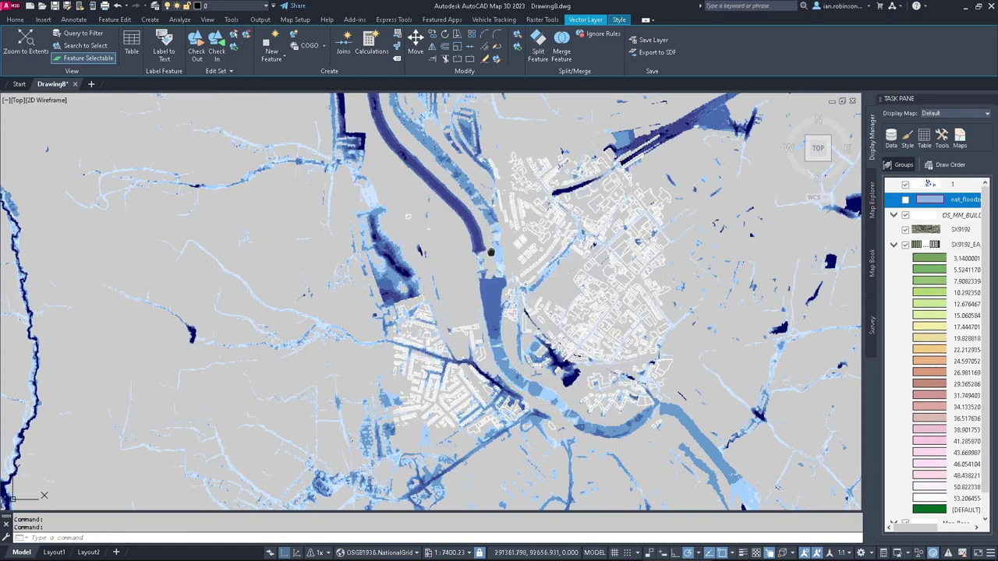
pyautogui.scroll(5, 526, 268)
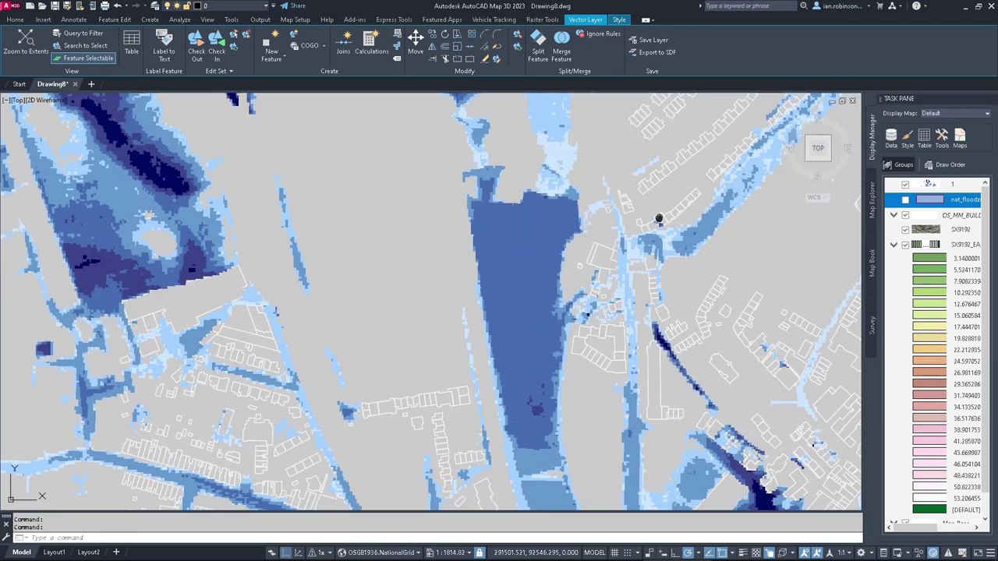
pyautogui.moveTo(525, 267); pyautogui.dragTo(602, 222, button='middle')
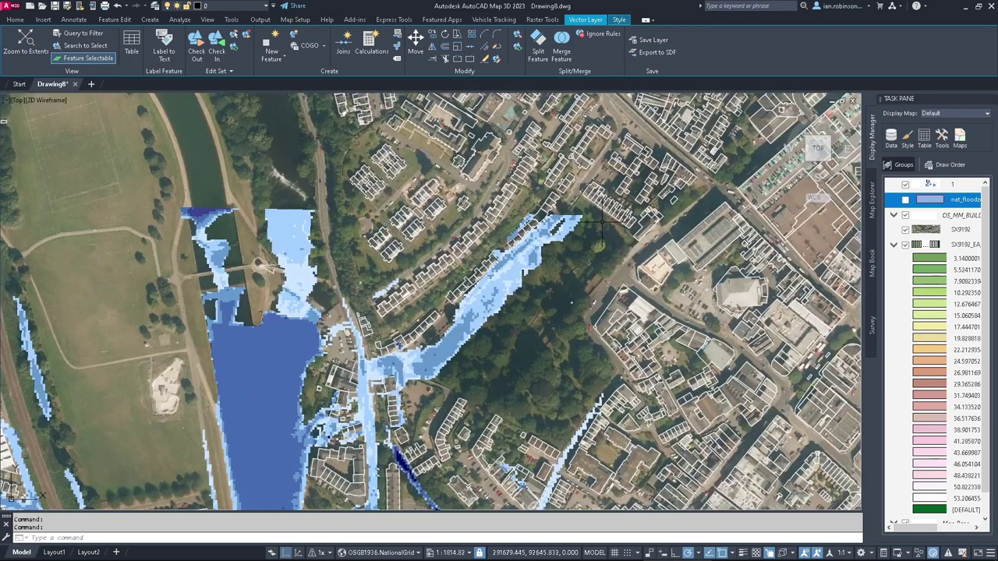
pyautogui.scroll(-5, 602, 222)
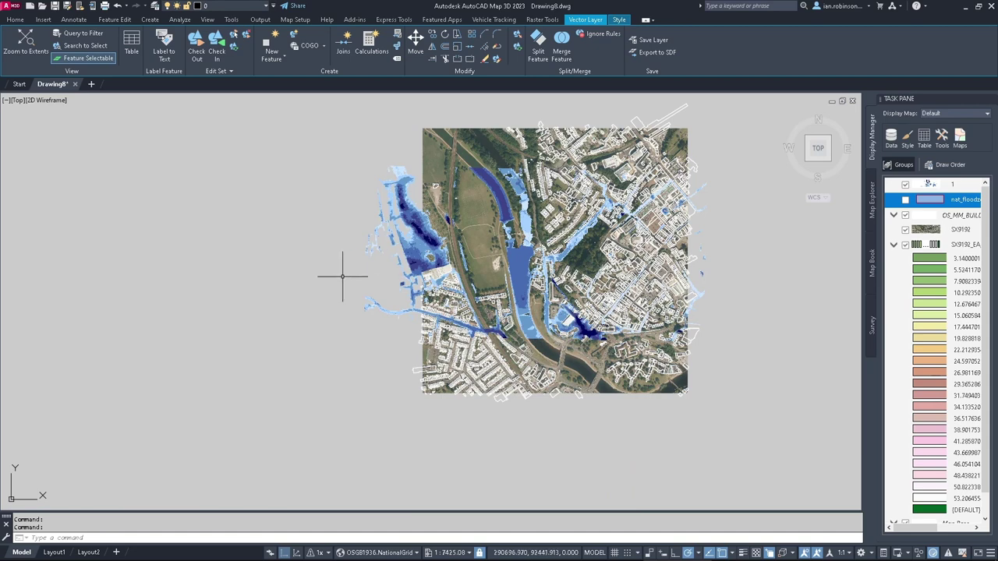
pyautogui.moveTo(263, 283); pyautogui.dragTo(839, 284, button='middle')
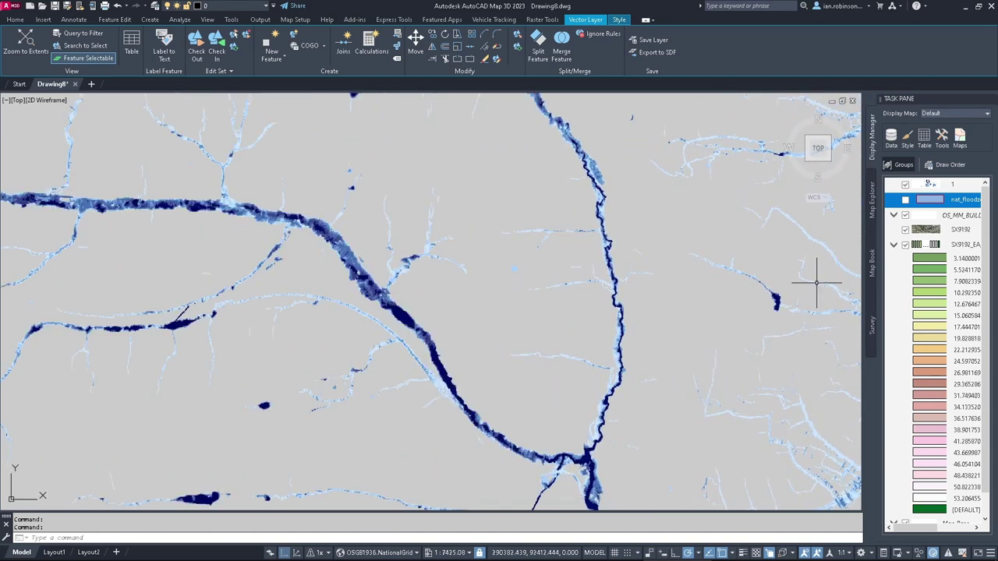
pyautogui.moveTo(328, 252); pyautogui.dragTo(677, 259, button='middle')
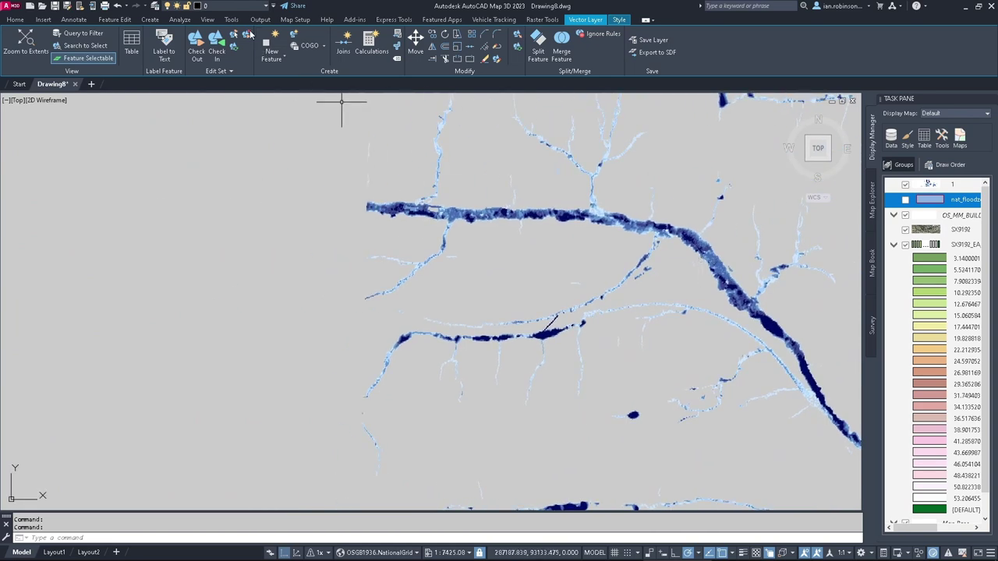
# Turn on the online aerial map and inspect the surface water flood depths along the river, industrial area and main road
pyautogui.click(29, 21)
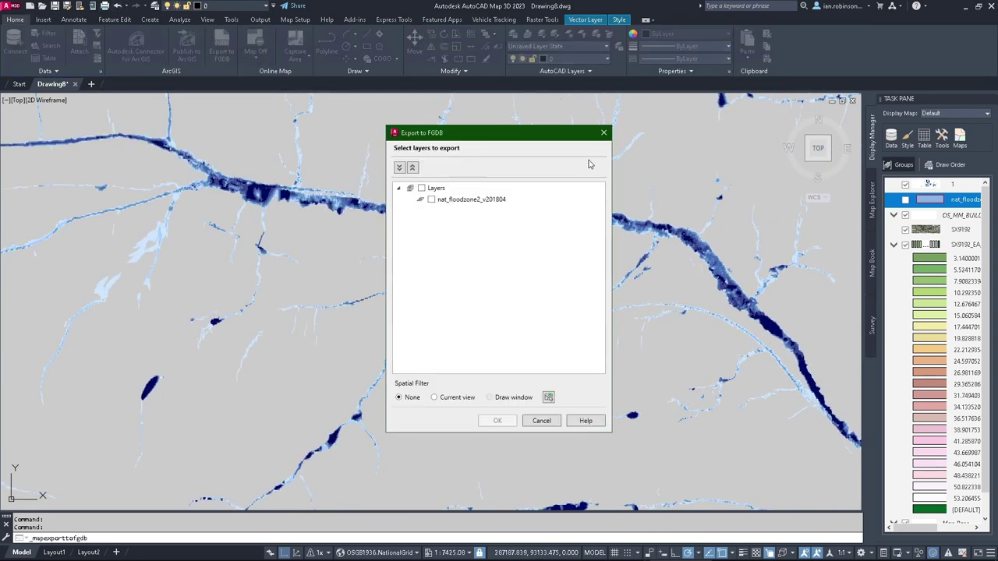
pyautogui.click(594, 133)
pyautogui.click(257, 59)
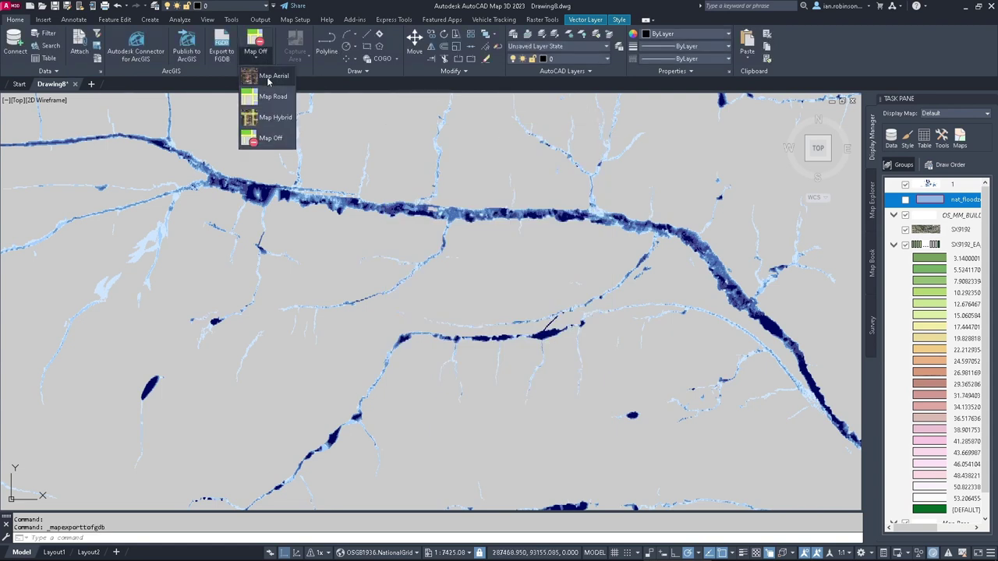
pyautogui.click(269, 81)
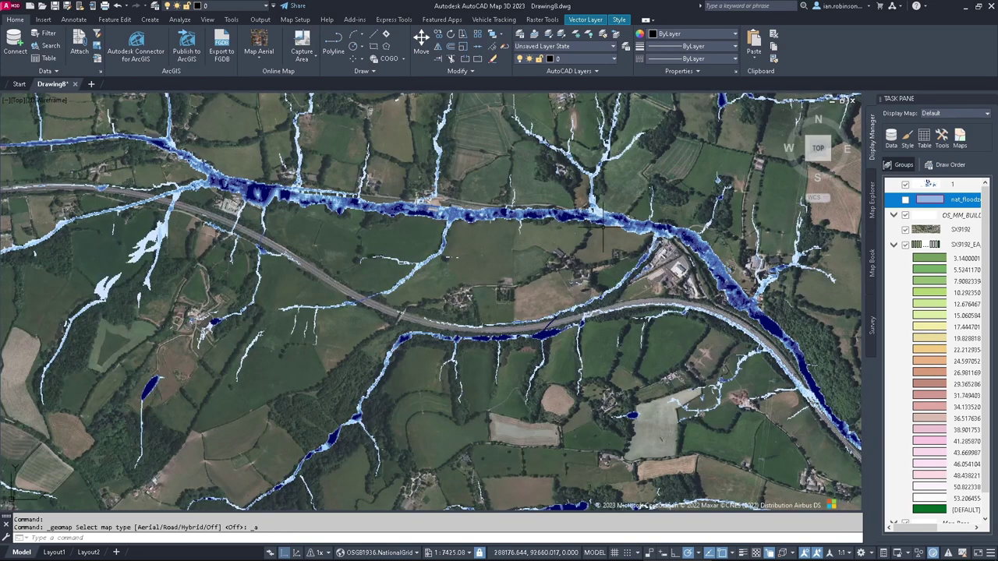
pyautogui.scroll(2, 557, 200)
pyautogui.scroll(3, 557, 200)
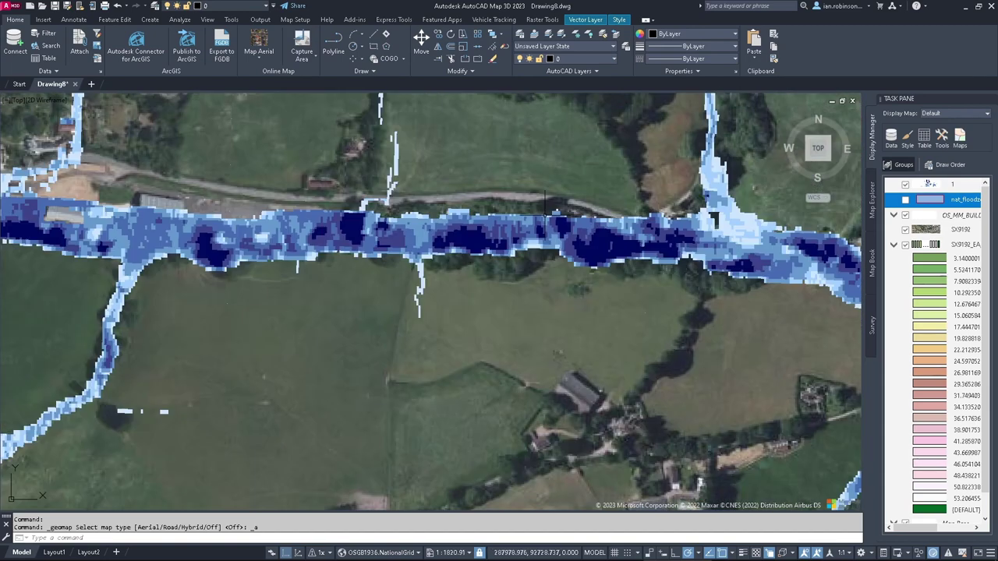
pyautogui.moveTo(634, 291); pyautogui.dragTo(281, 195, button='middle')
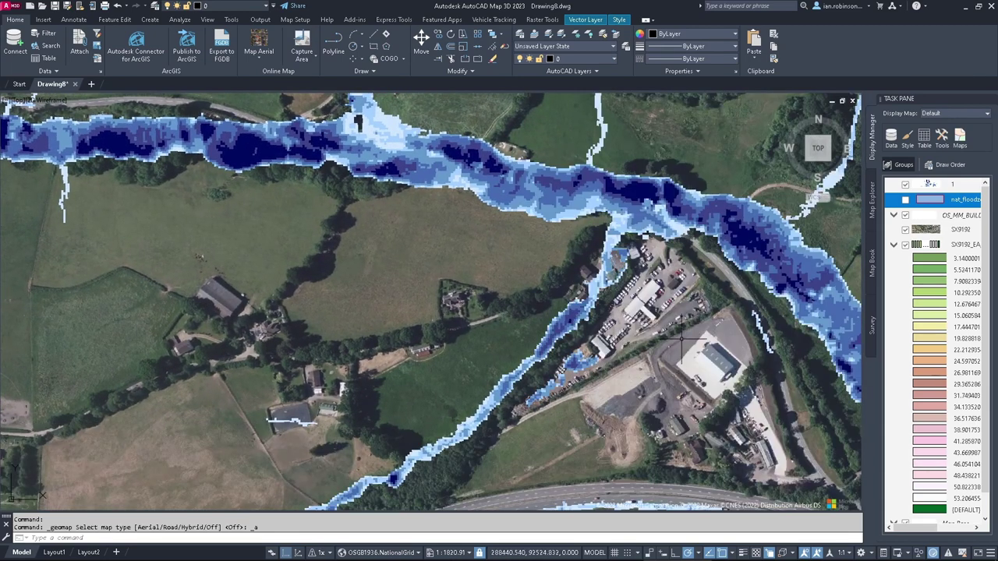
pyautogui.moveTo(680, 337); pyautogui.dragTo(402, 157, button='middle')
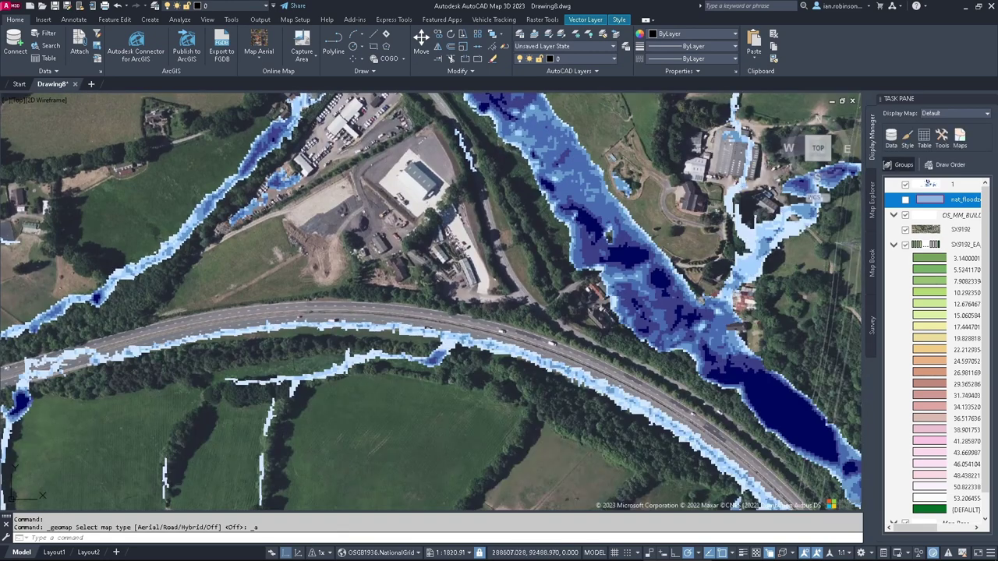
# Turn off the surface water WMS layer and turn the nat_floodzone2 layer back on
pyautogui.click(907, 188)
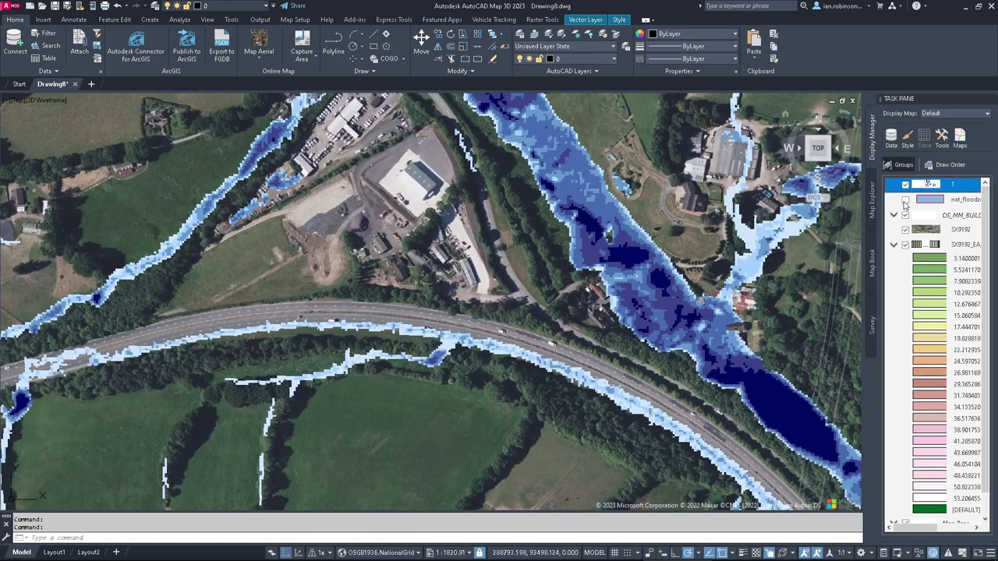
pyautogui.click(905, 201)
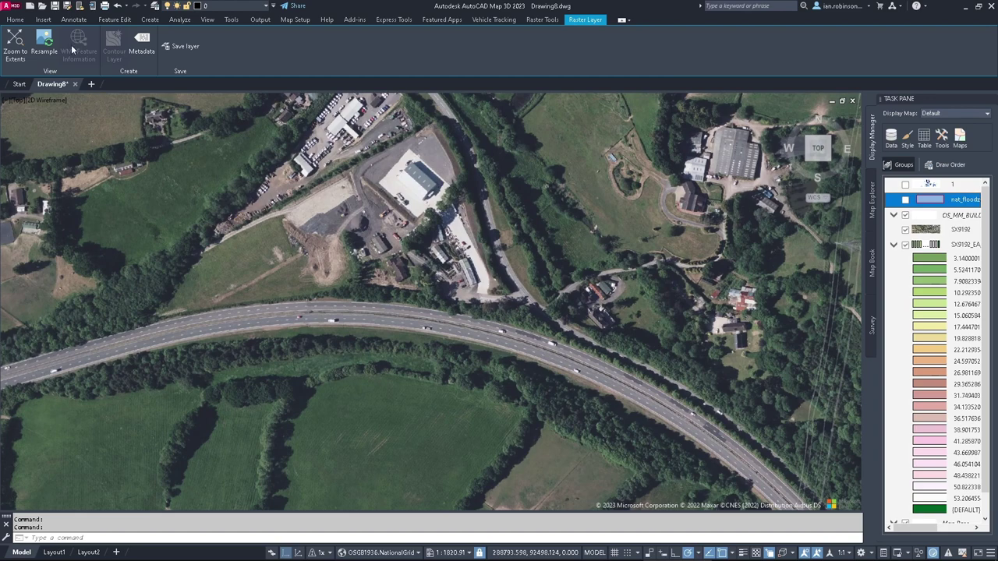
pyautogui.click(15, 45)
# Turn off the online aerial map
pyautogui.click(14, 19)
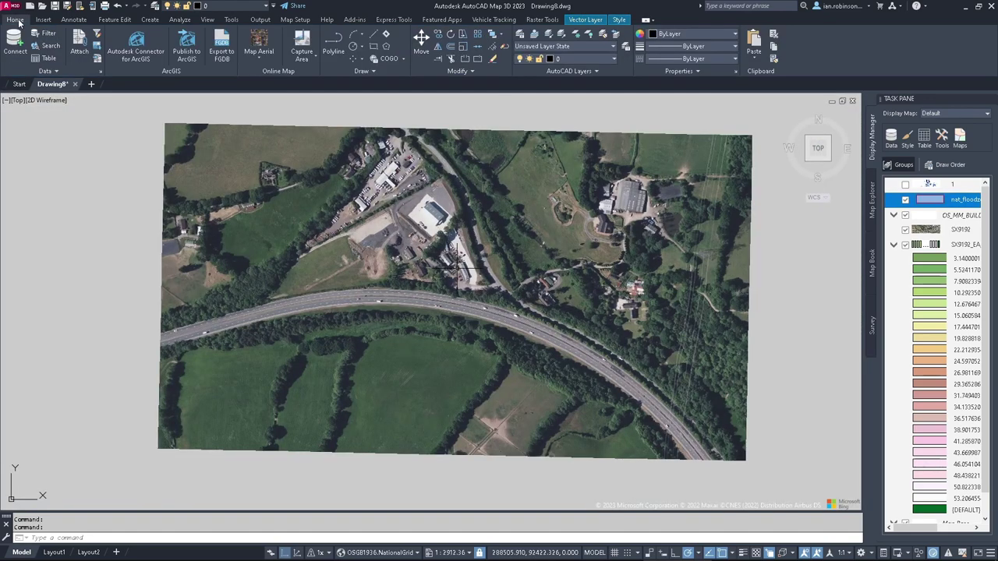
pyautogui.click(249, 51)
pyautogui.click(258, 59)
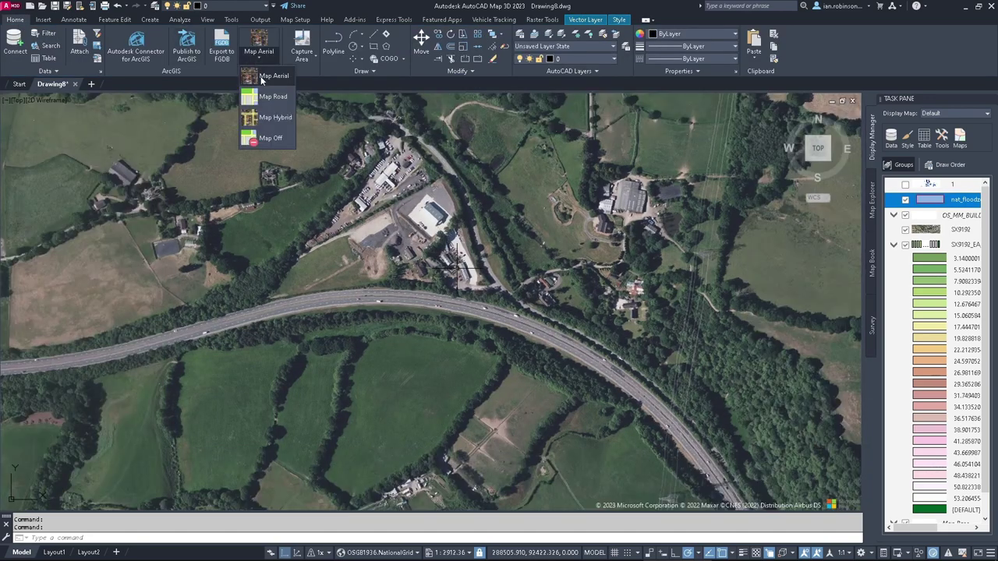
pyautogui.click(266, 139)
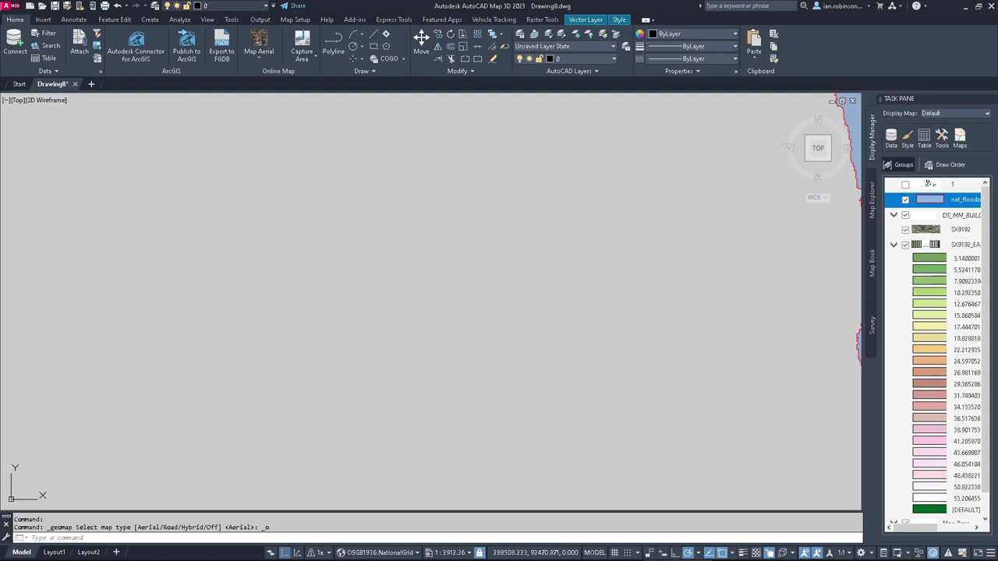
# Centre the map on the SX9192_EA surface, switch to 3D mode and inspect flood zone 2 draped over the terrain and buildings
pyautogui.click(939, 246)
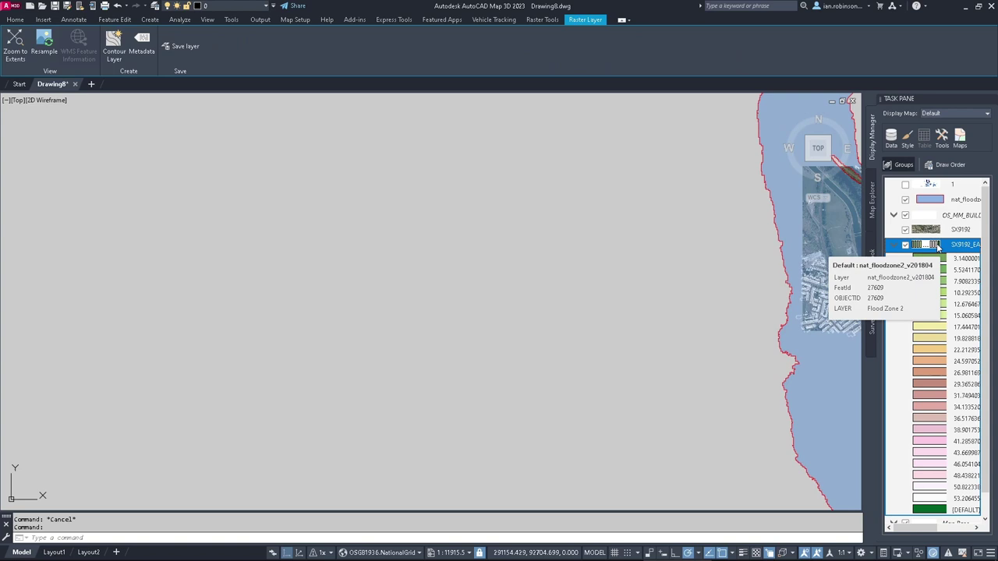
pyautogui.rightClick(937, 246)
pyautogui.click(932, 276)
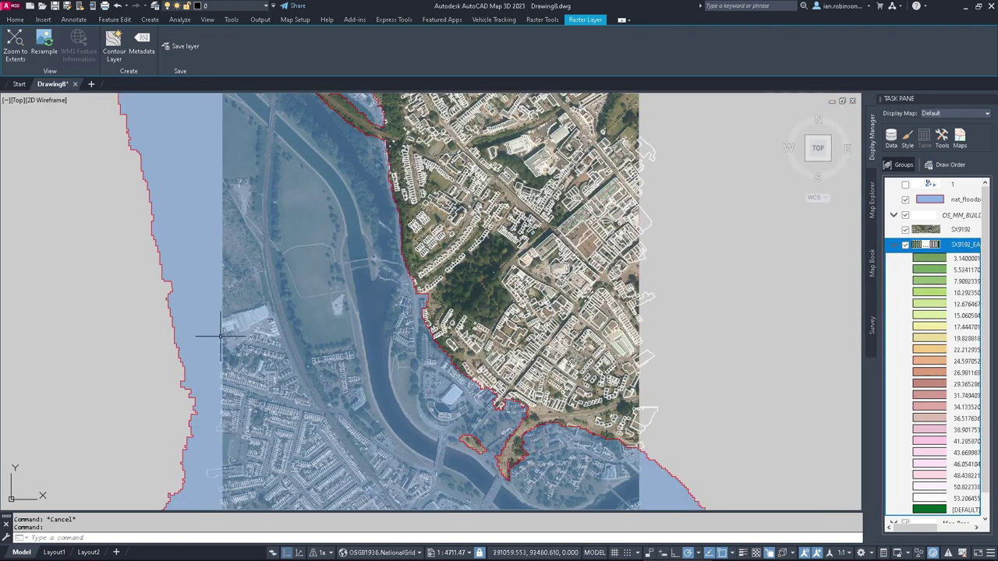
pyautogui.click(301, 554)
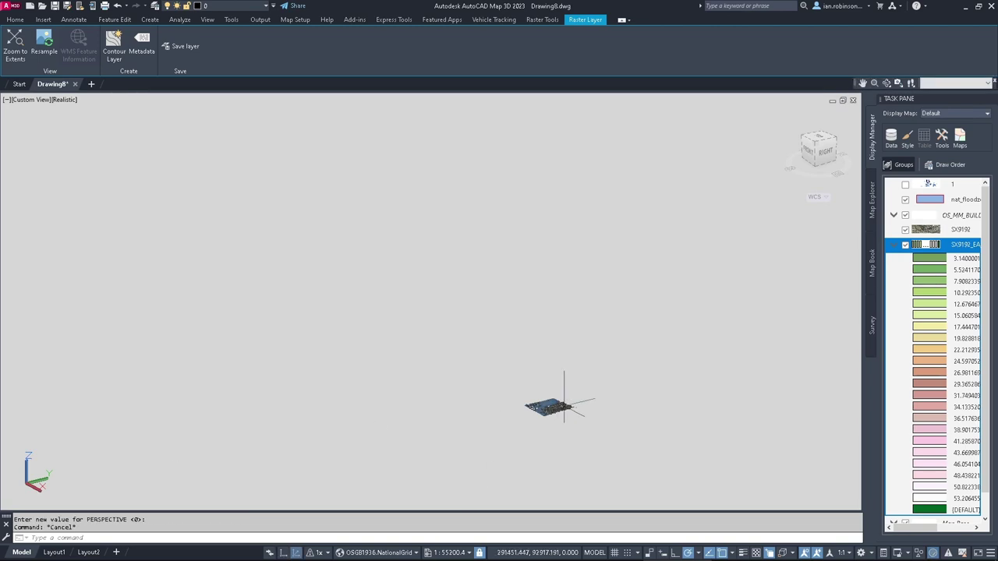
pyautogui.scroll(15, 565, 406)
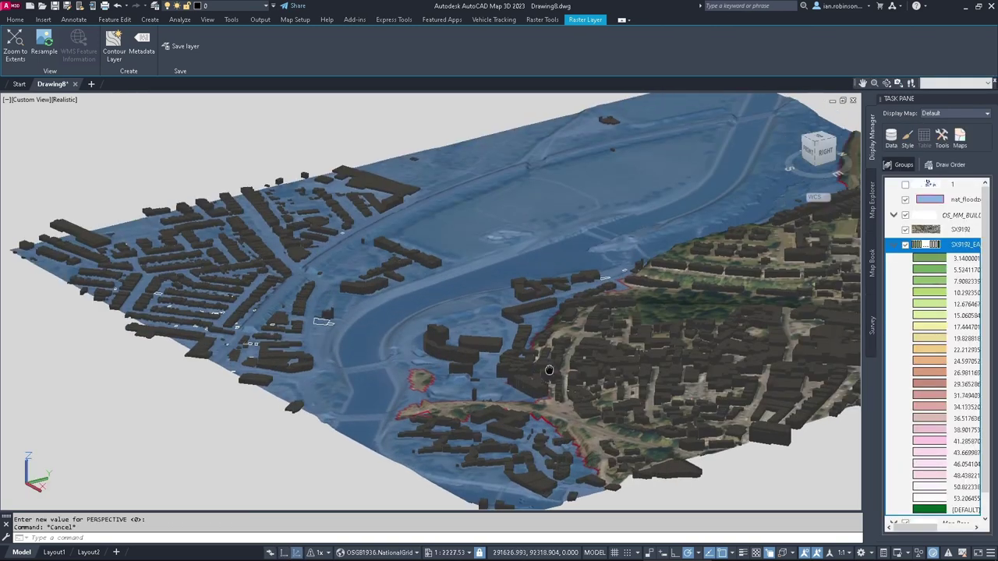
pyautogui.scroll(4, 549, 370)
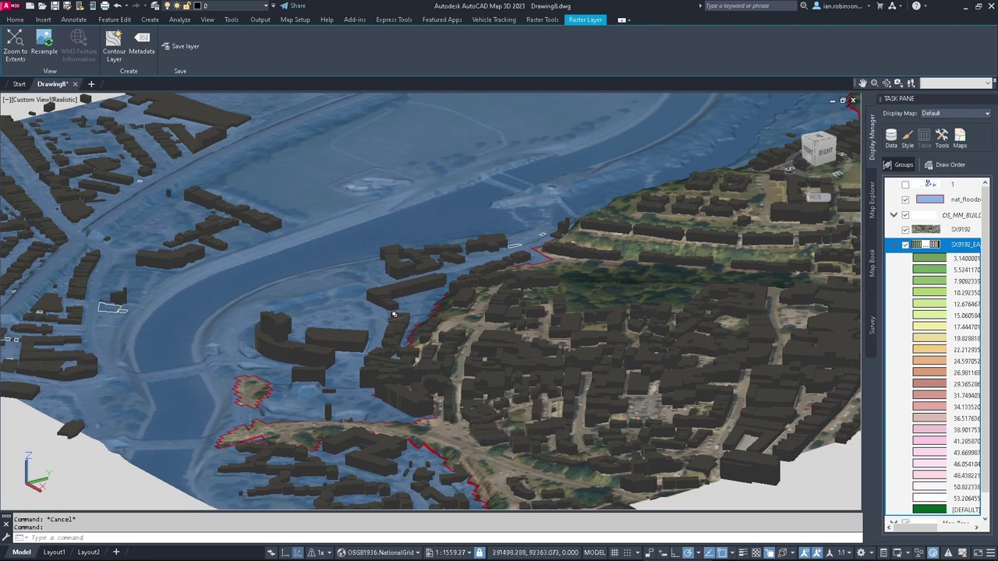